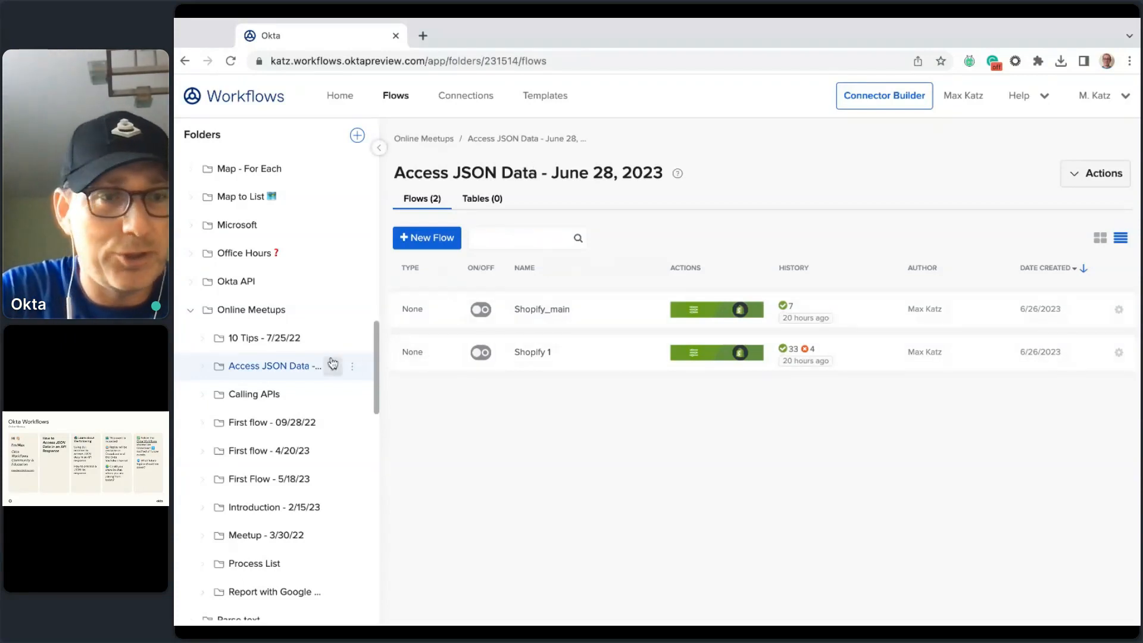
{"action": "left_click", "coordinate": [191, 311]}
{"action": "left_click", "coordinate": [191, 309]}
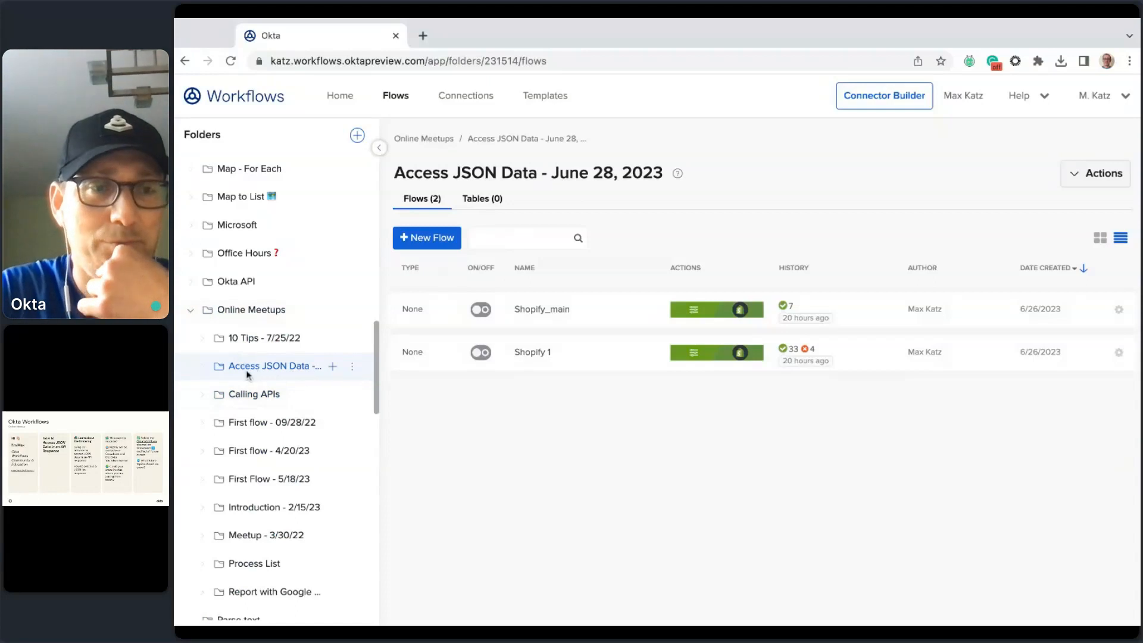
{"action": "left_click", "coordinate": [190, 311]}
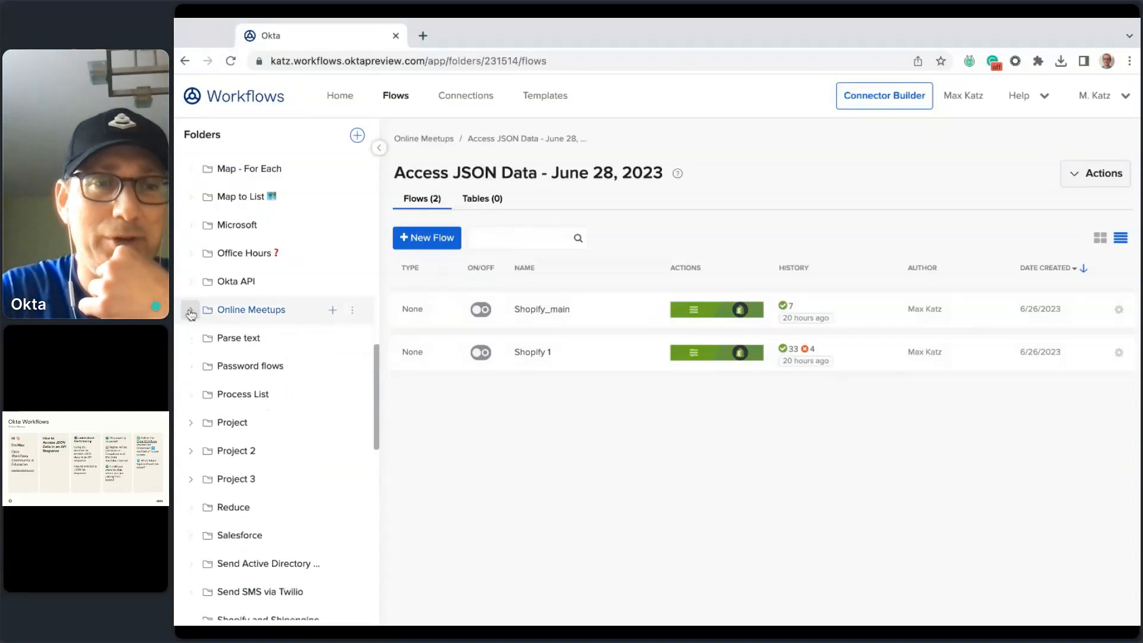
{"action": "left_click", "coordinate": [190, 311]}
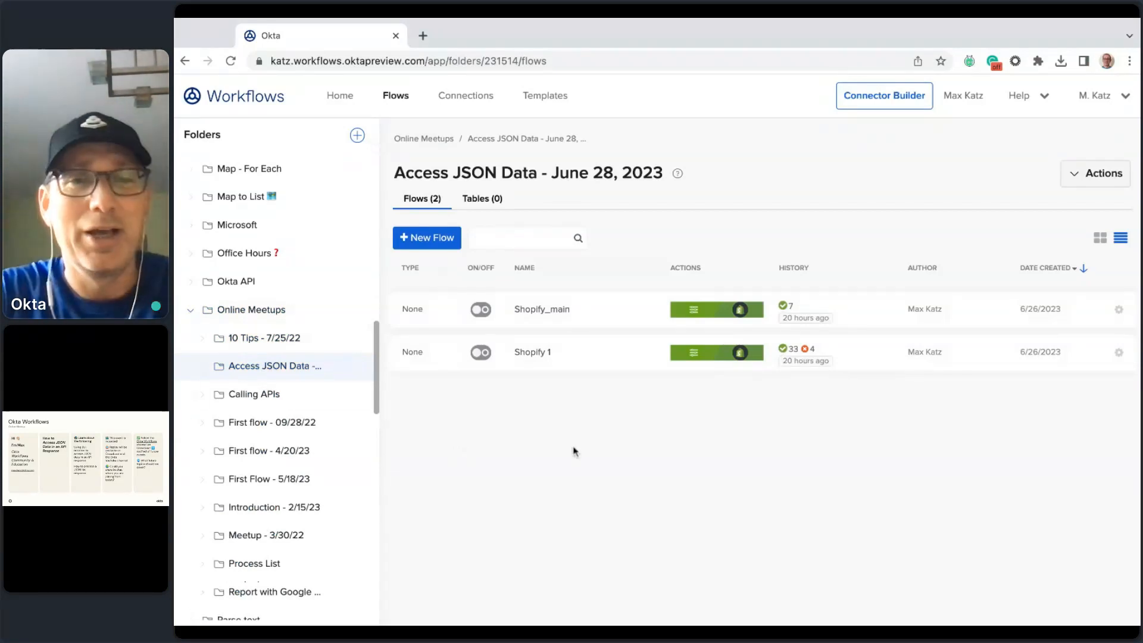
Open the Shopify 1 flow and enlarge the Custom API Action's Relative URL field to show the whole path.
{"action": "left_click", "coordinate": [525, 354]}
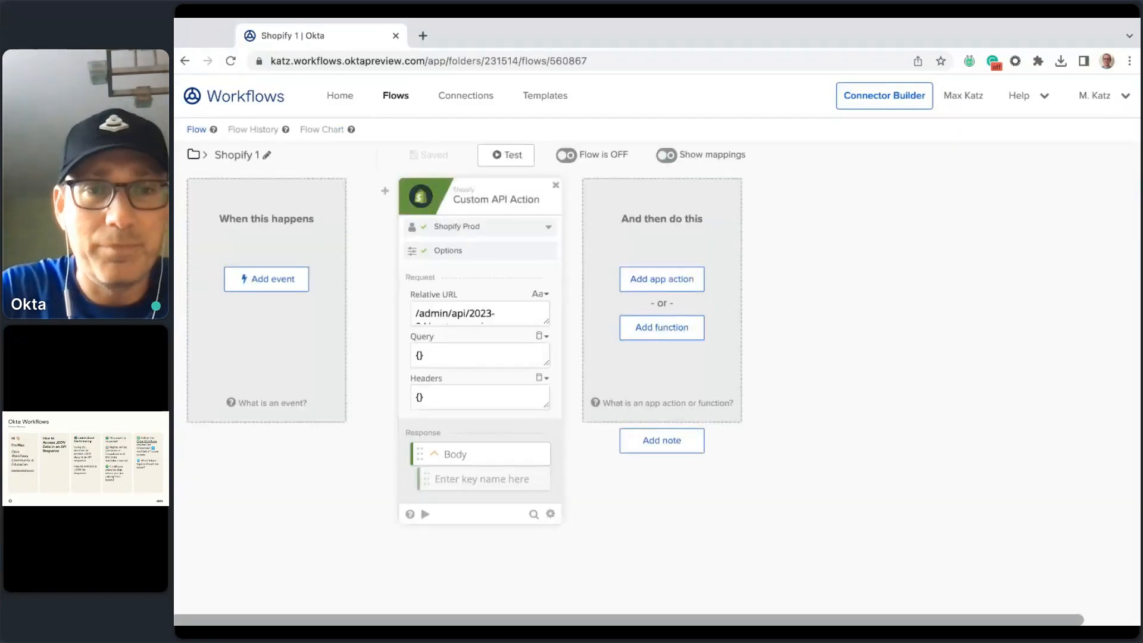
{"action": "left_click_drag", "start_coordinate": [546, 320], "coordinate": [547, 338]}
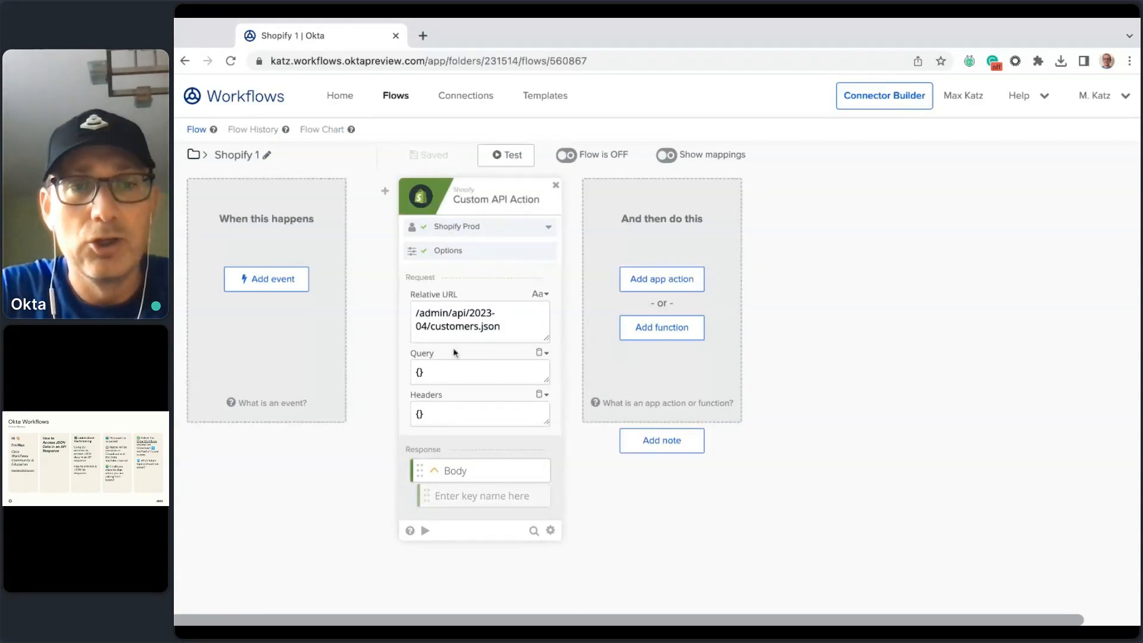
{"action": "left_click_drag", "start_coordinate": [503, 329], "coordinate": [399, 310]}
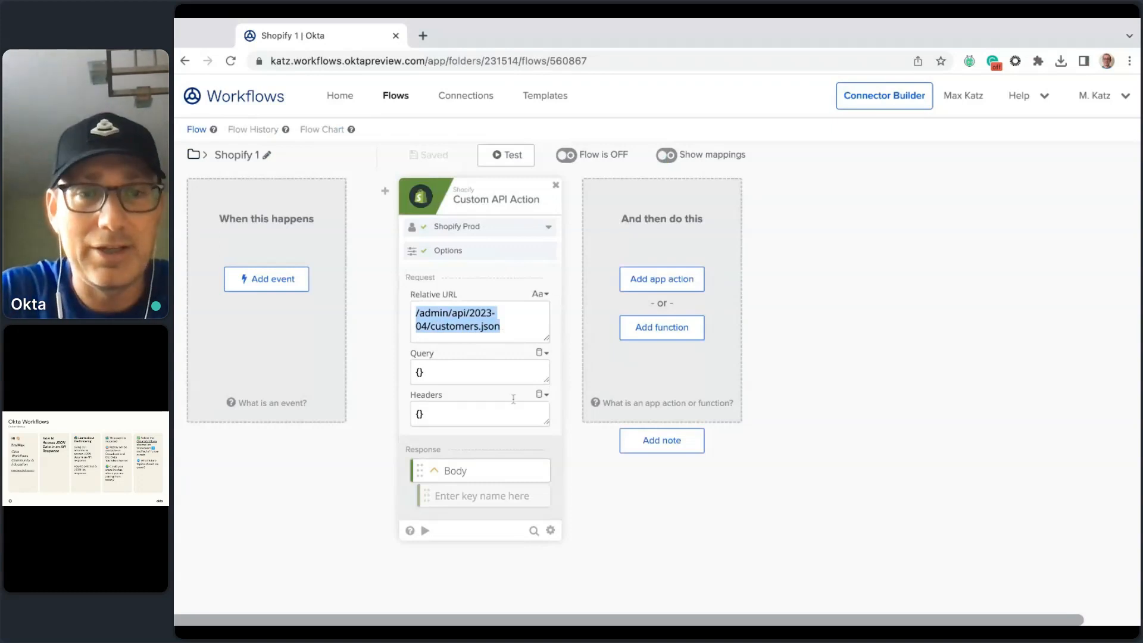
{"action": "left_click", "coordinate": [636, 530]}
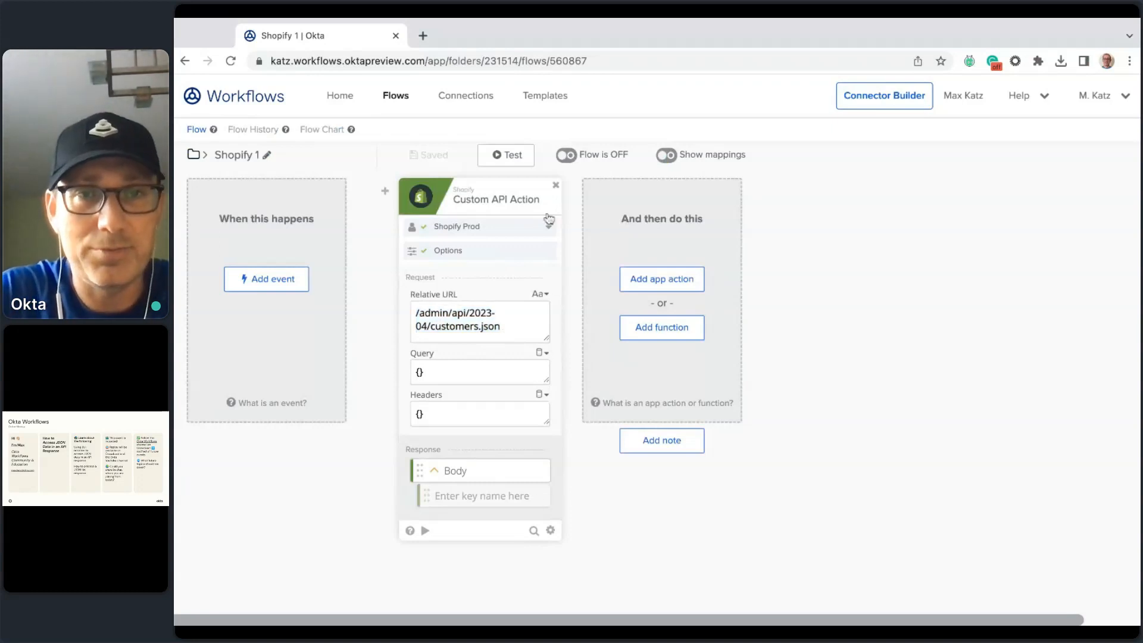
Test the Shopify 1 flow and open the details of the Custom API Action's response body.
{"action": "left_click", "coordinate": [511, 154]}
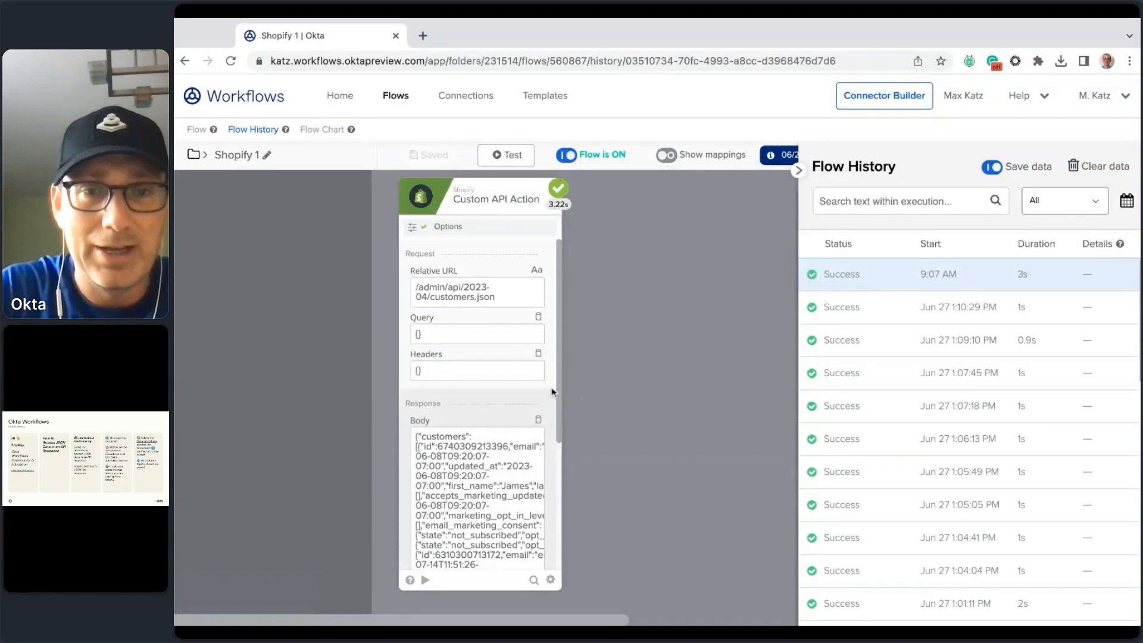
{"action": "scroll", "coordinate": [552, 387], "scroll_direction": "down", "scroll_amount": 4}
{"action": "scroll", "coordinate": [518, 390], "scroll_direction": "up", "scroll_amount": 3}
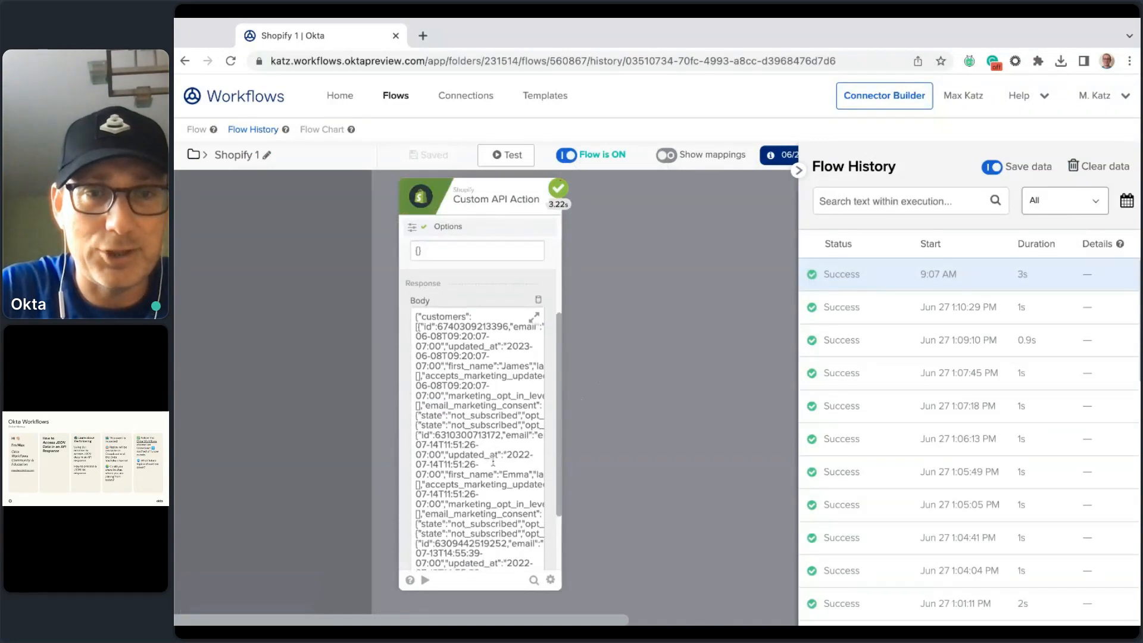
{"action": "left_click", "coordinate": [535, 326]}
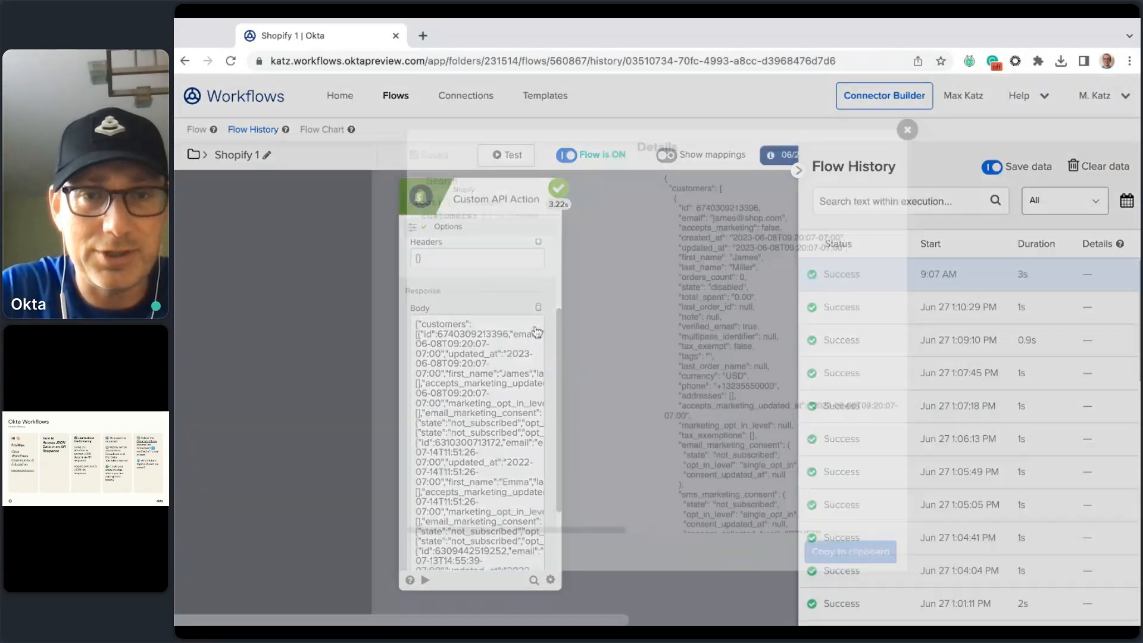
Examine customer entries 0 and 1 in the customers list of the response tree, and close the details.
{"action": "left_click", "coordinate": [467, 218]}
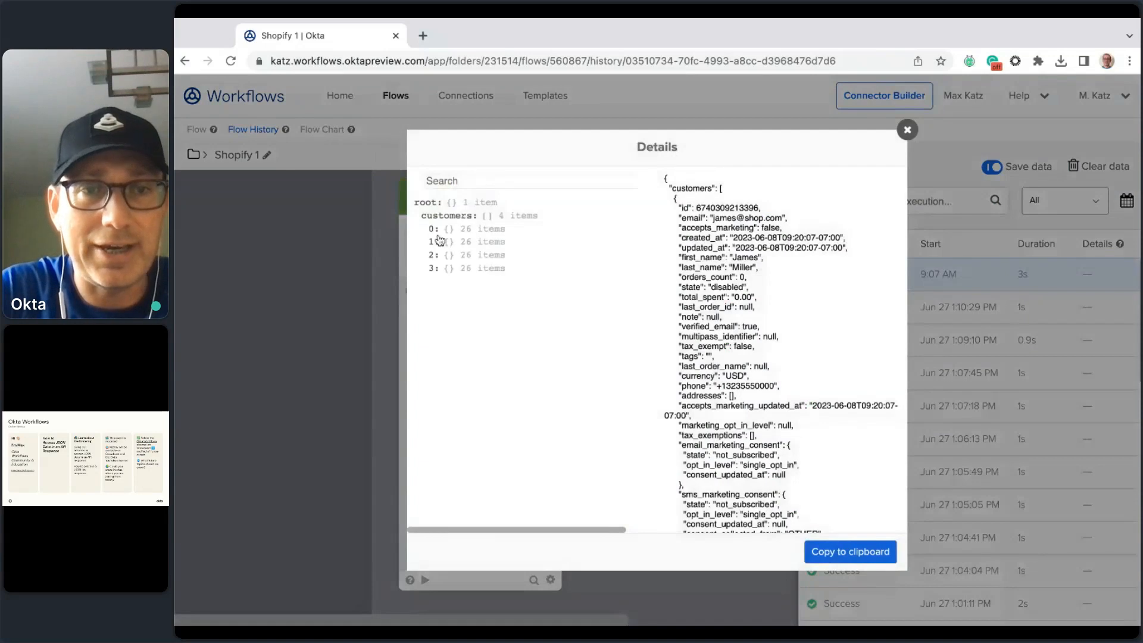
{"action": "left_click", "coordinate": [433, 229]}
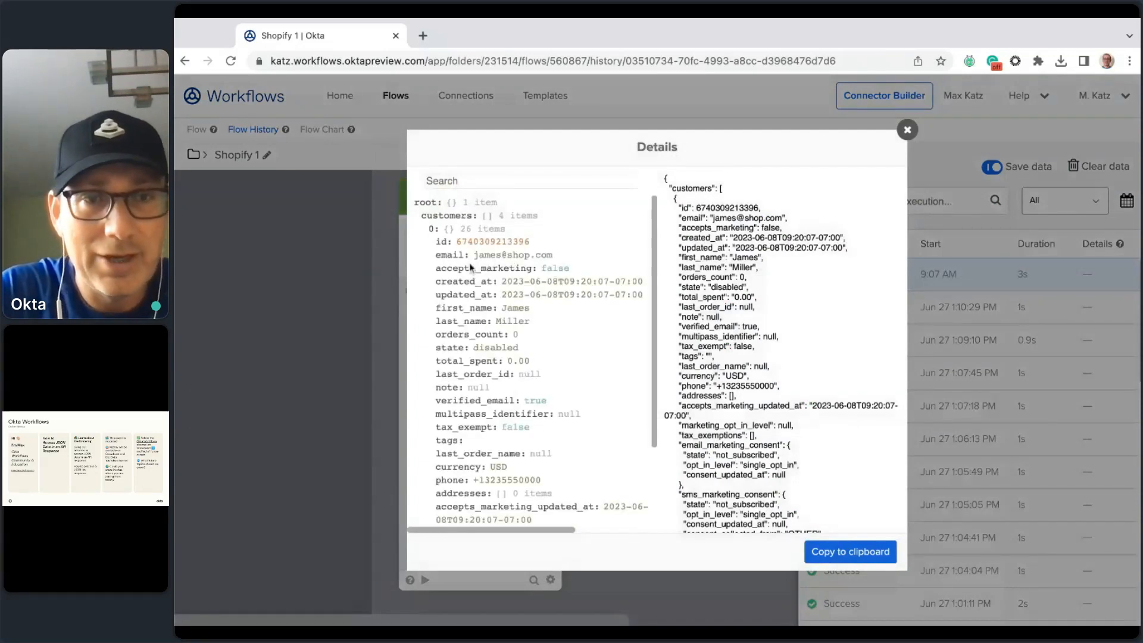
{"action": "left_click", "coordinate": [464, 218]}
{"action": "left_click", "coordinate": [476, 218]}
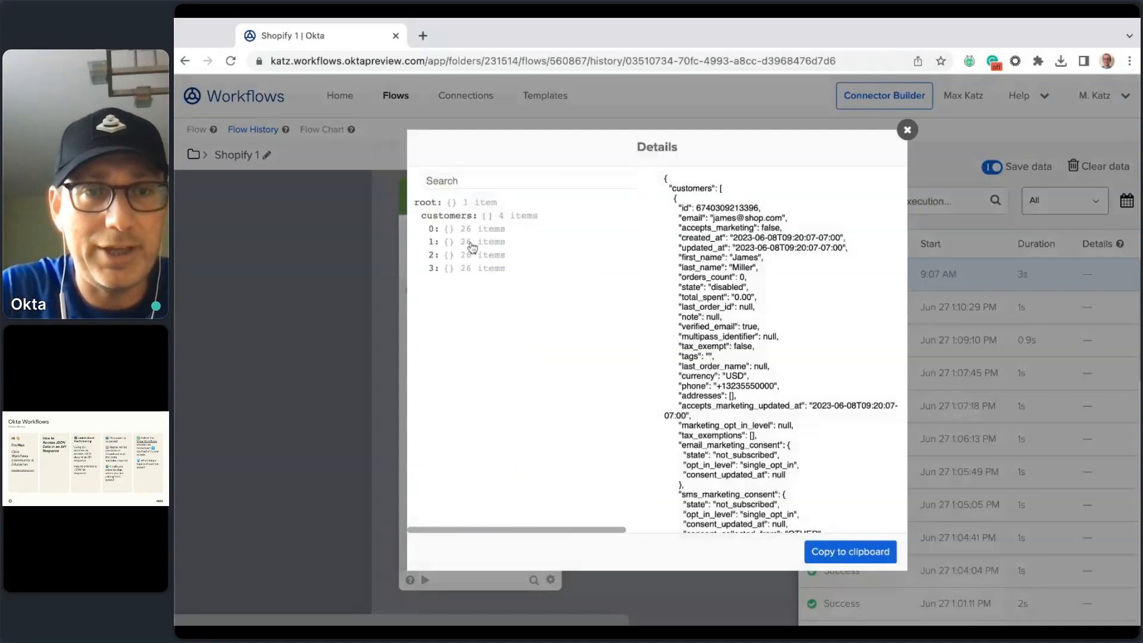
{"action": "left_click", "coordinate": [471, 242]}
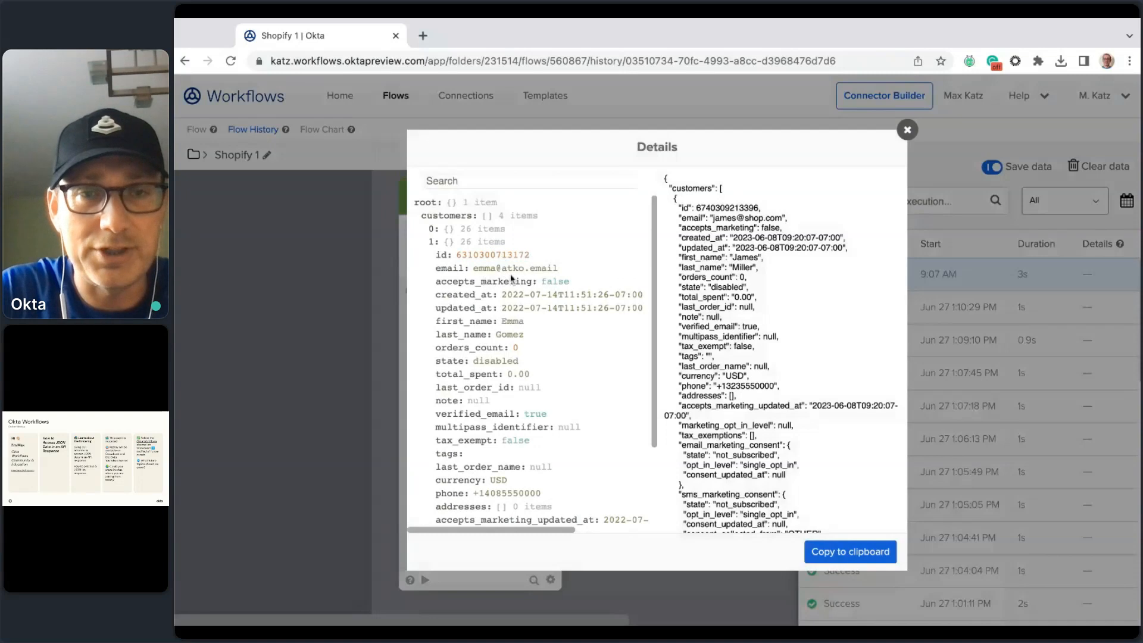
{"action": "left_click", "coordinate": [441, 244]}
{"action": "left_click", "coordinate": [908, 130]}
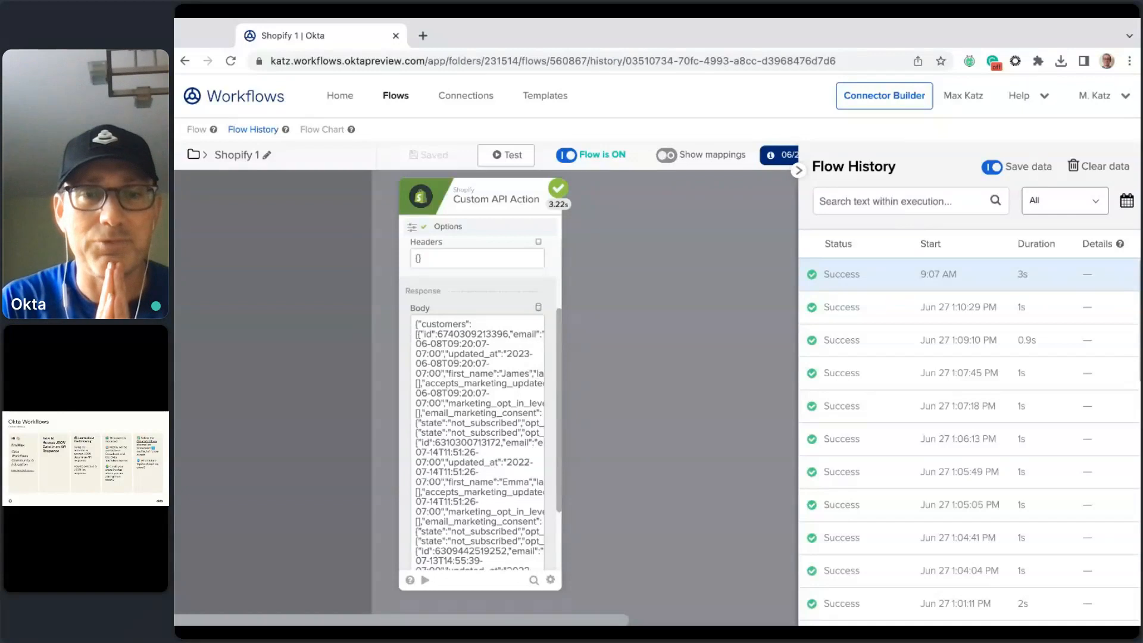
Reopen the response body's details from the flow history and copy the customers JSON to the clipboard.
{"action": "left_click", "coordinate": [197, 129]}
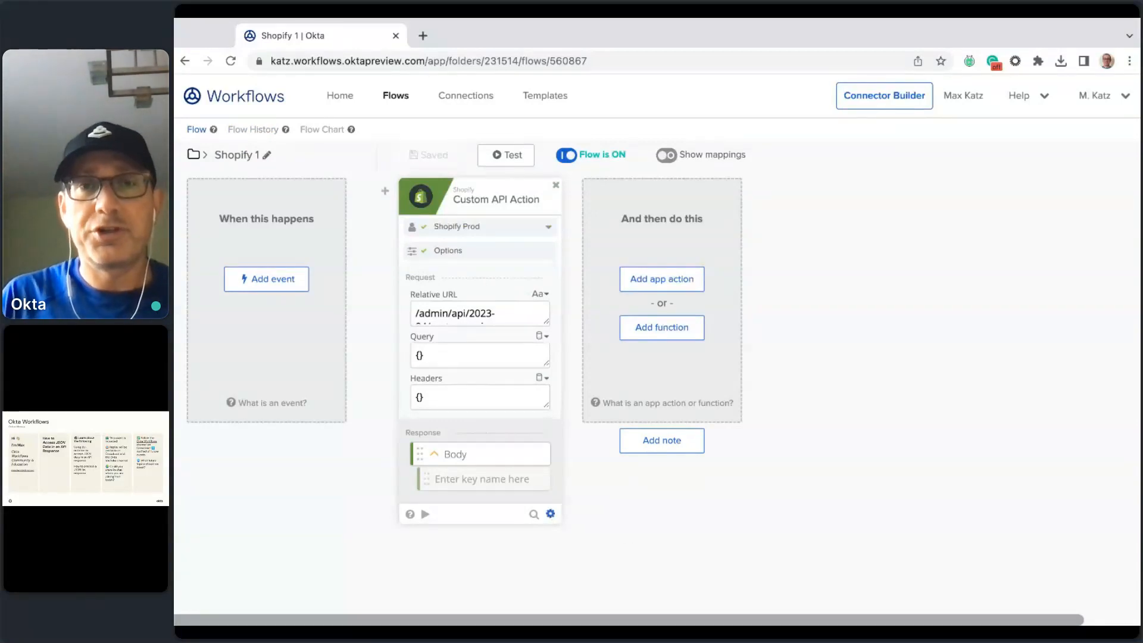
{"action": "left_click", "coordinate": [260, 131]}
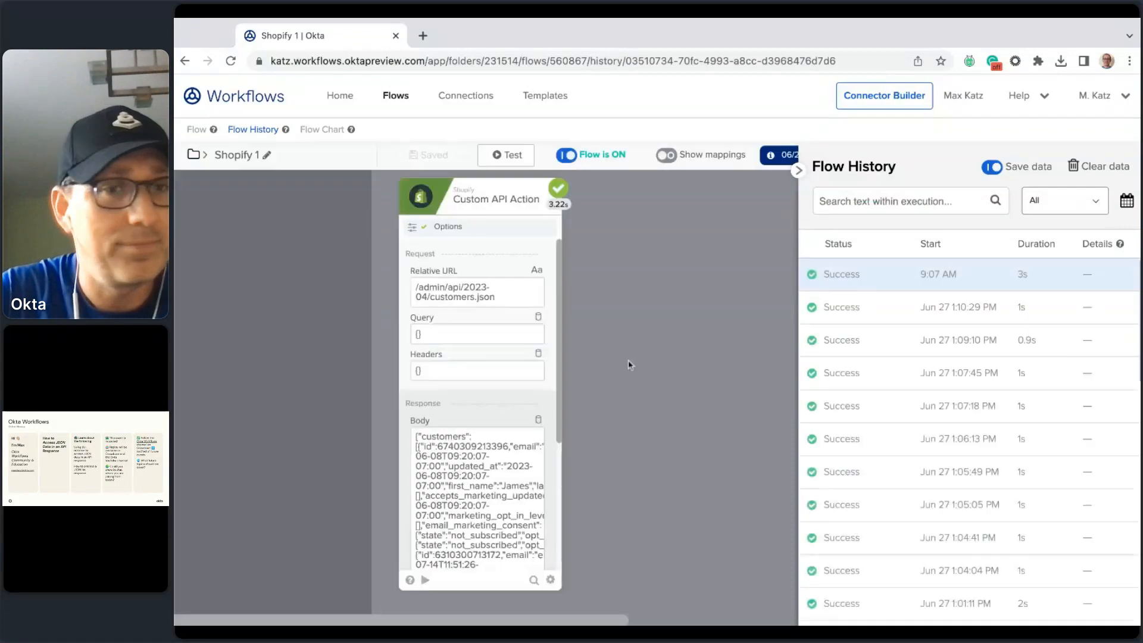
{"action": "left_click", "coordinate": [535, 439]}
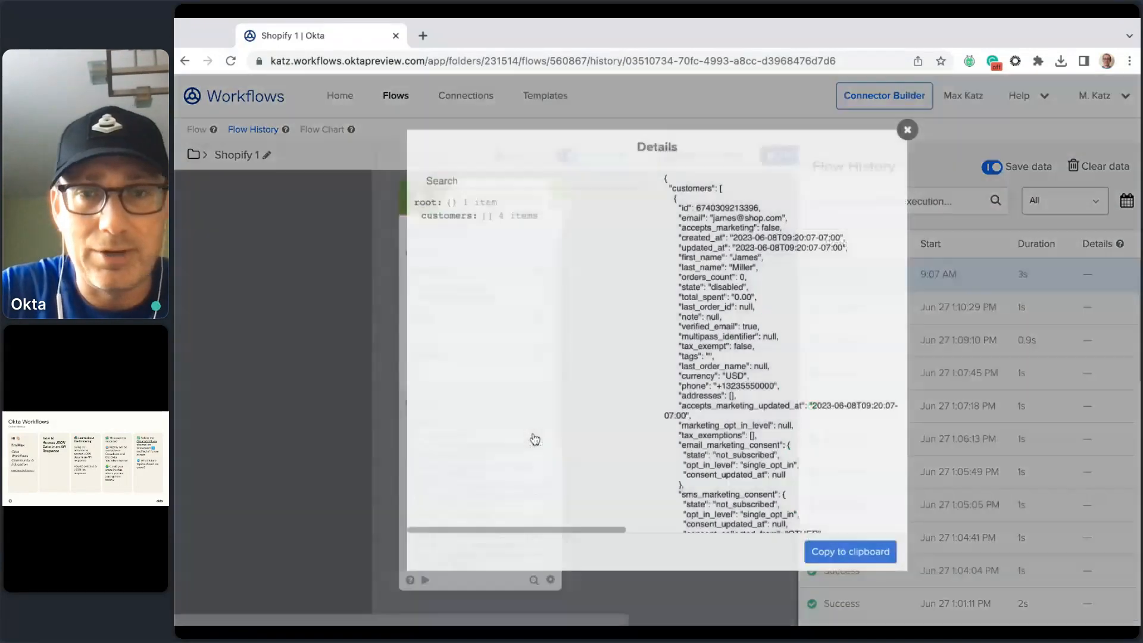
{"action": "scroll", "coordinate": [755, 250], "scroll_direction": "down", "scroll_amount": 20}
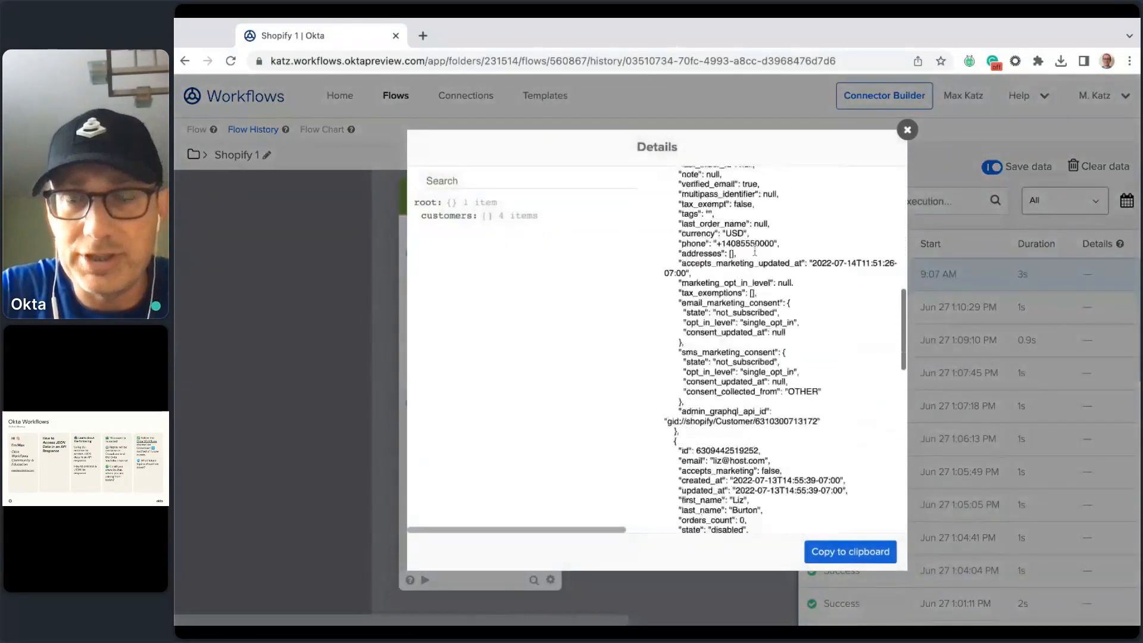
{"action": "scroll", "coordinate": [755, 249], "scroll_direction": "down", "scroll_amount": 2}
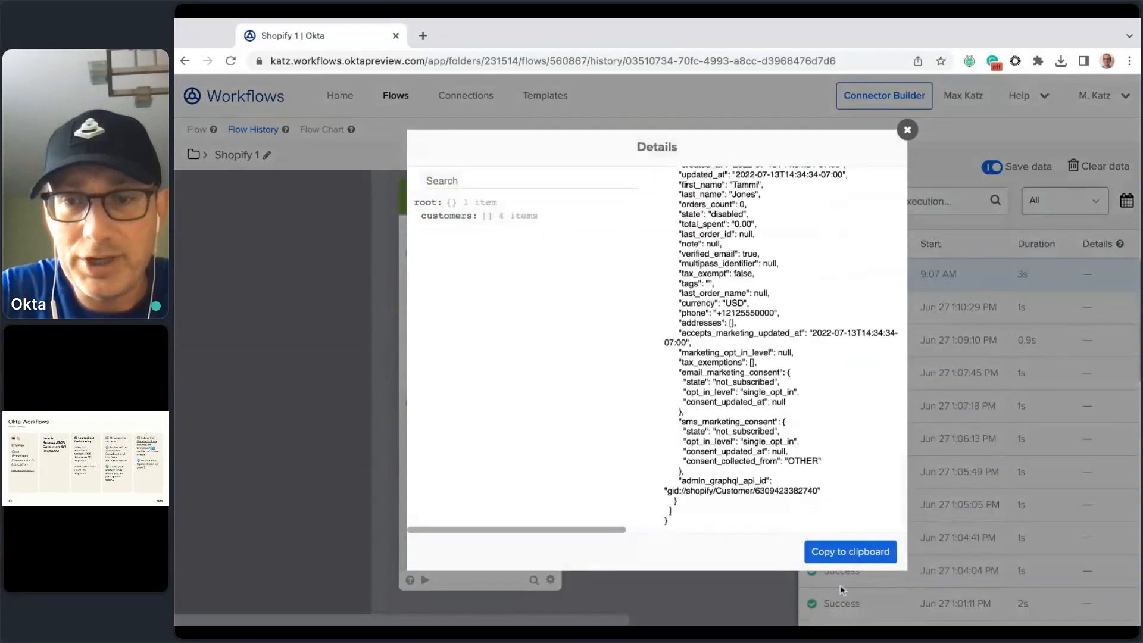
{"action": "scroll", "coordinate": [845, 407], "scroll_direction": "up", "scroll_amount": 20}
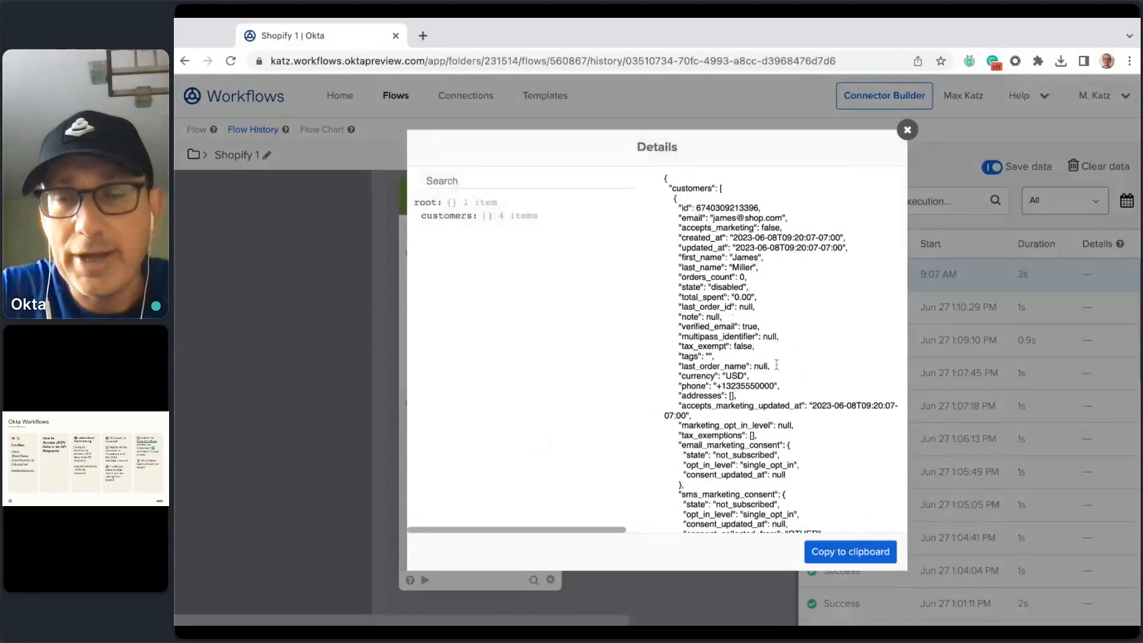
{"action": "left_click", "coordinate": [843, 553]}
Open jsonlint.com in a new browser tab, and paste and validate the copied JSON.
{"action": "left_click", "coordinate": [423, 35]}
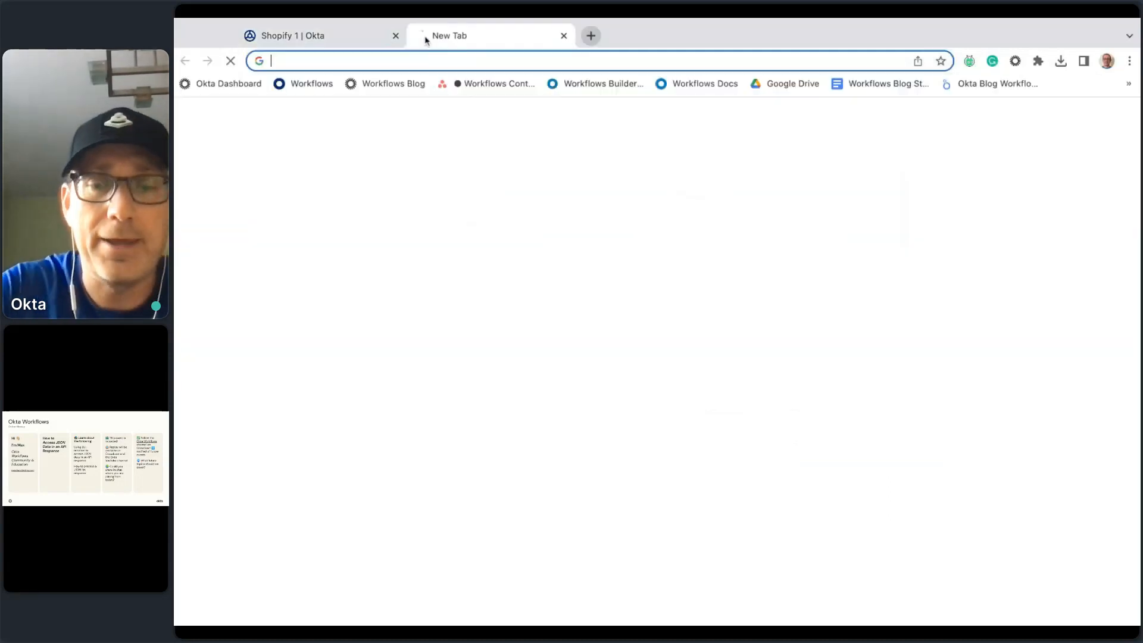
{"action": "type", "text": "jsonlint.com"}
{"action": "key", "text": "Return"}
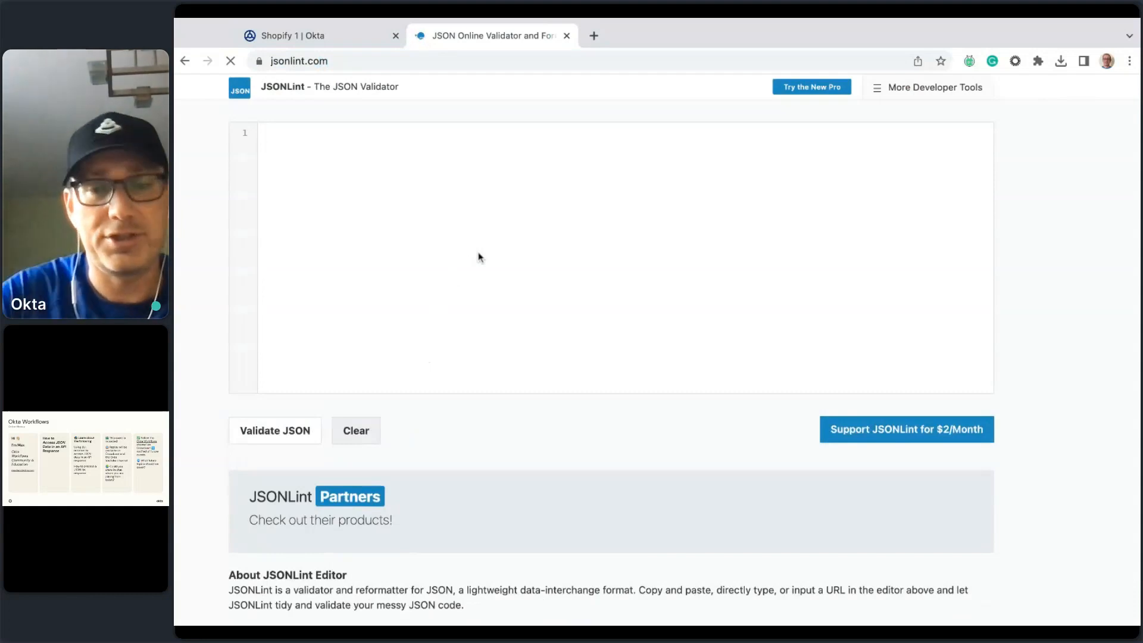
{"action": "key", "text": "super+v"}
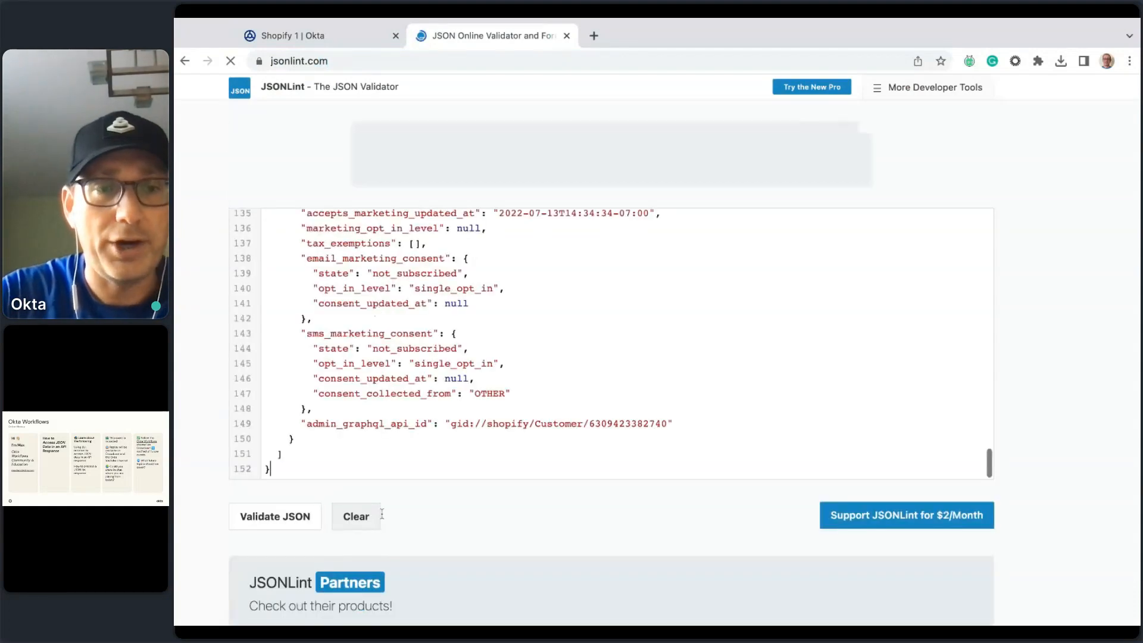
{"action": "left_click", "coordinate": [299, 528]}
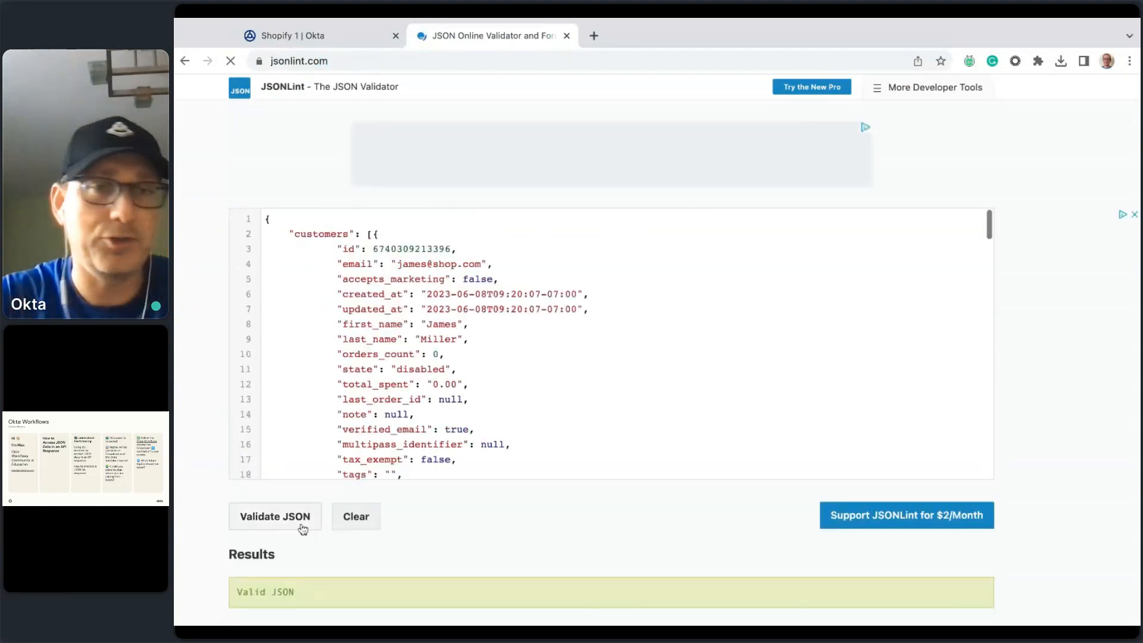
Skim the formatted JSON, switch back to the Okta Workflows flow, and close the response details.
{"action": "scroll", "coordinate": [605, 317], "scroll_direction": "down", "scroll_amount": 15}
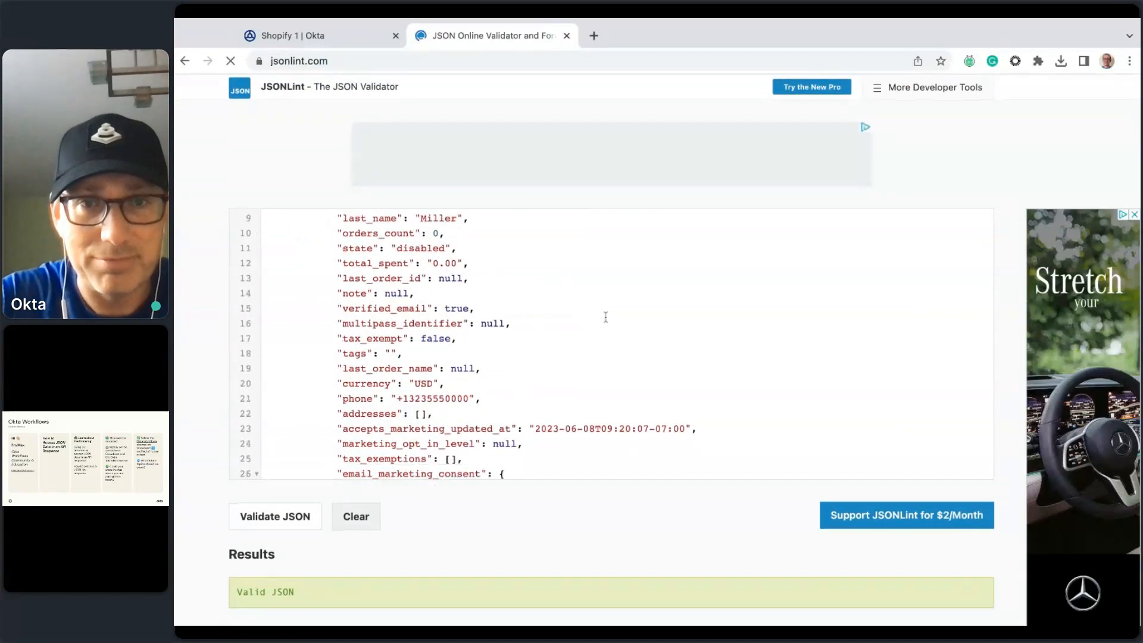
{"action": "scroll", "coordinate": [596, 305], "scroll_direction": "up", "scroll_amount": 5}
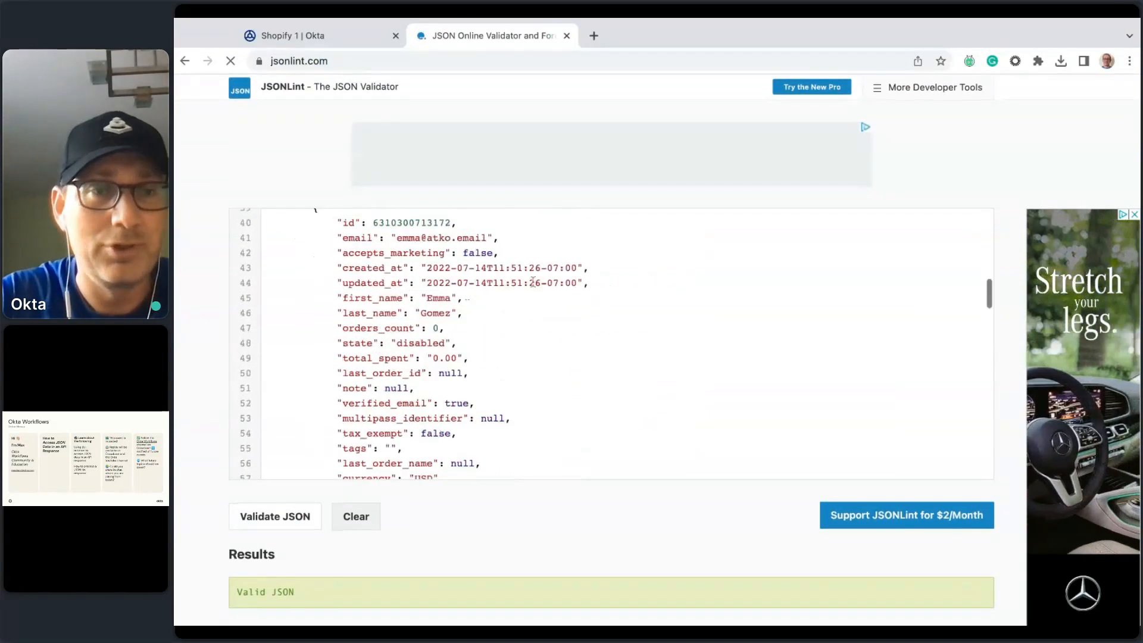
{"action": "scroll", "coordinate": [596, 312], "scroll_direction": "up", "scroll_amount": 12}
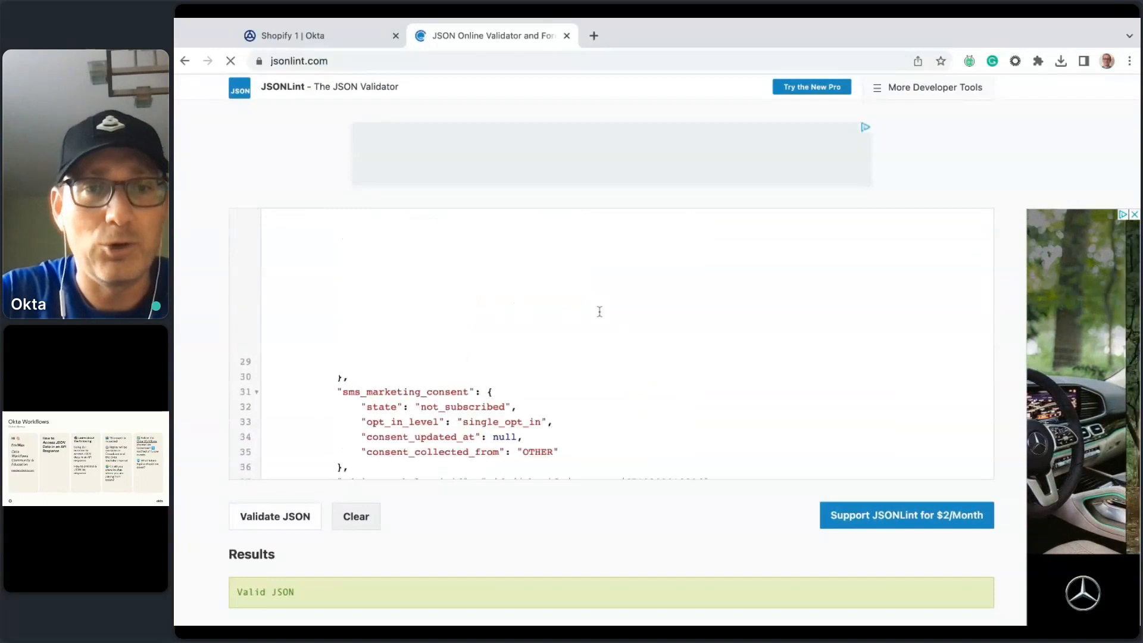
{"action": "left_click", "coordinate": [322, 44]}
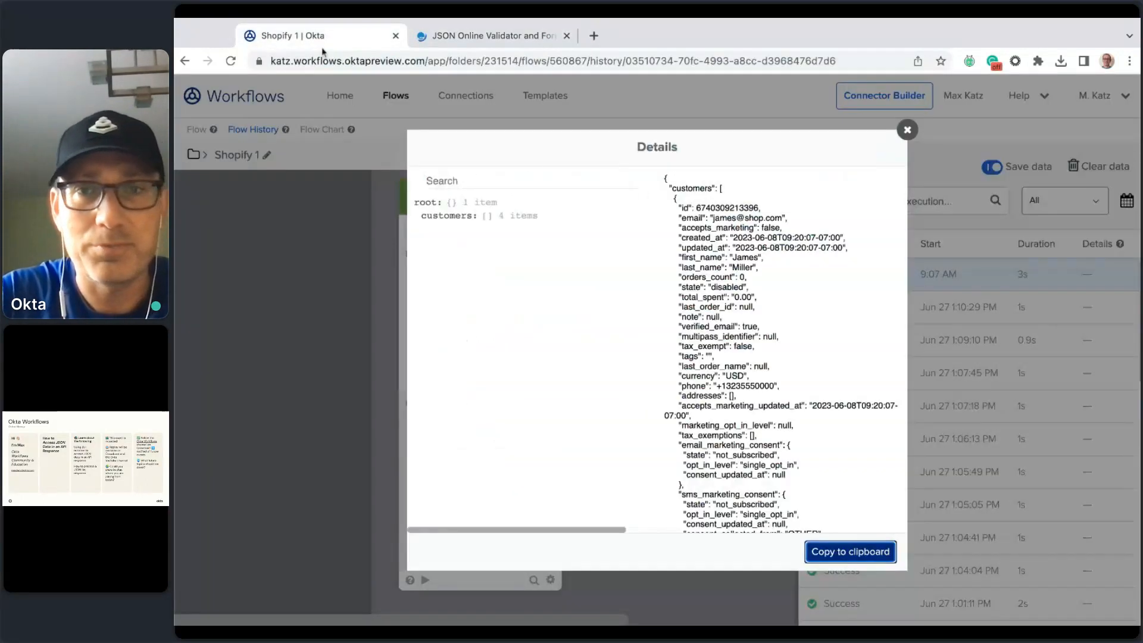
{"action": "left_click", "coordinate": [907, 129]}
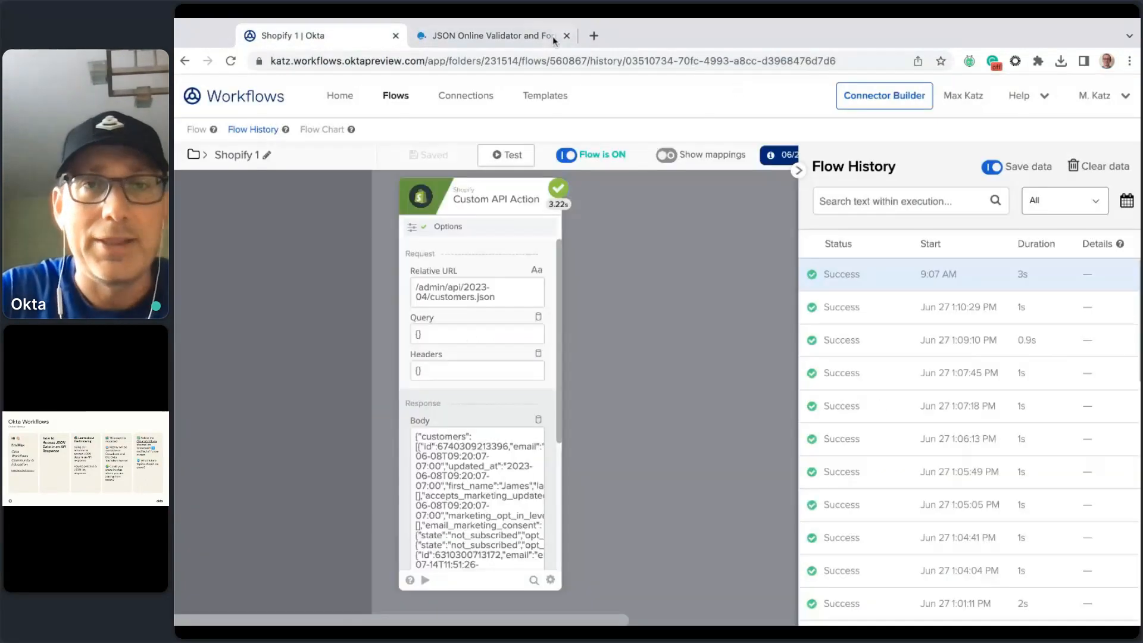
Switch to JSONLint and examine the second customer's record in the formatted JSON, highlighting its email value.
{"action": "left_click", "coordinate": [494, 38]}
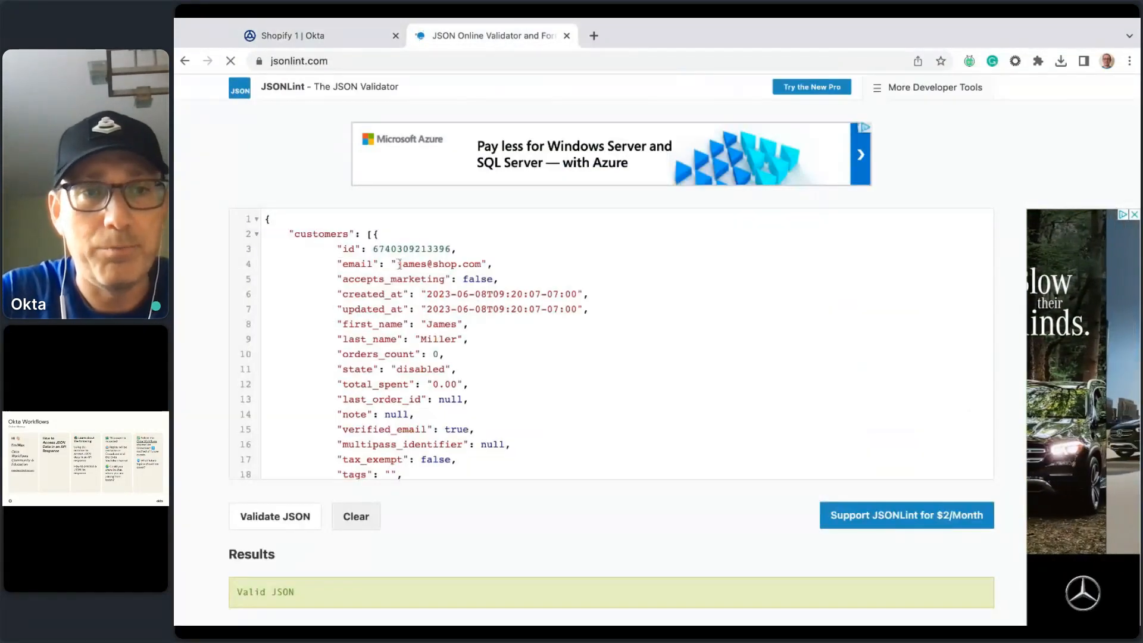
{"action": "scroll", "coordinate": [393, 279], "scroll_direction": "down", "scroll_amount": 8}
{"action": "scroll", "coordinate": [391, 290], "scroll_direction": "down", "scroll_amount": 4}
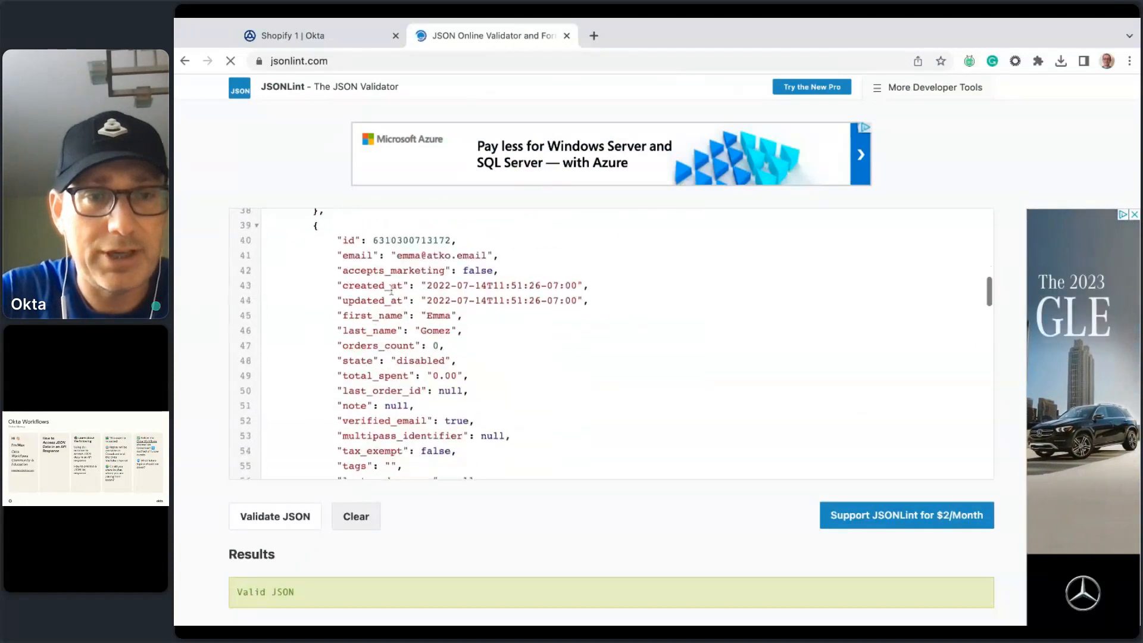
{"action": "scroll", "coordinate": [391, 290], "scroll_direction": "up", "scroll_amount": 3}
{"action": "scroll", "coordinate": [391, 290], "scroll_direction": "down", "scroll_amount": 1}
{"action": "scroll", "coordinate": [392, 337], "scroll_direction": "down", "scroll_amount": 1}
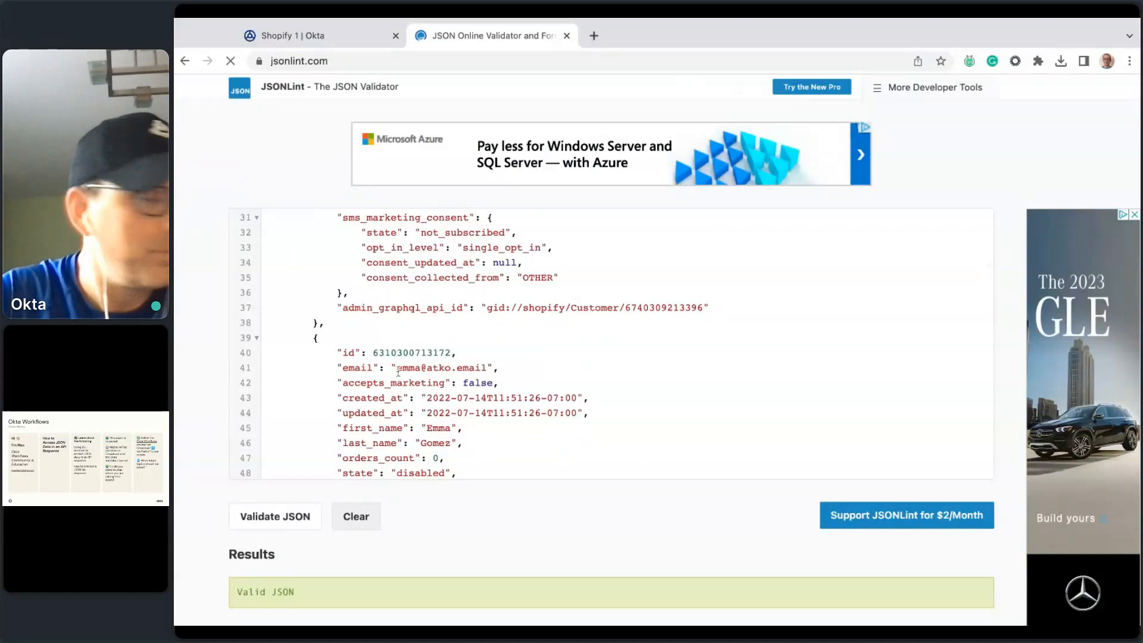
{"action": "left_click_drag", "start_coordinate": [393, 368], "coordinate": [487, 368]}
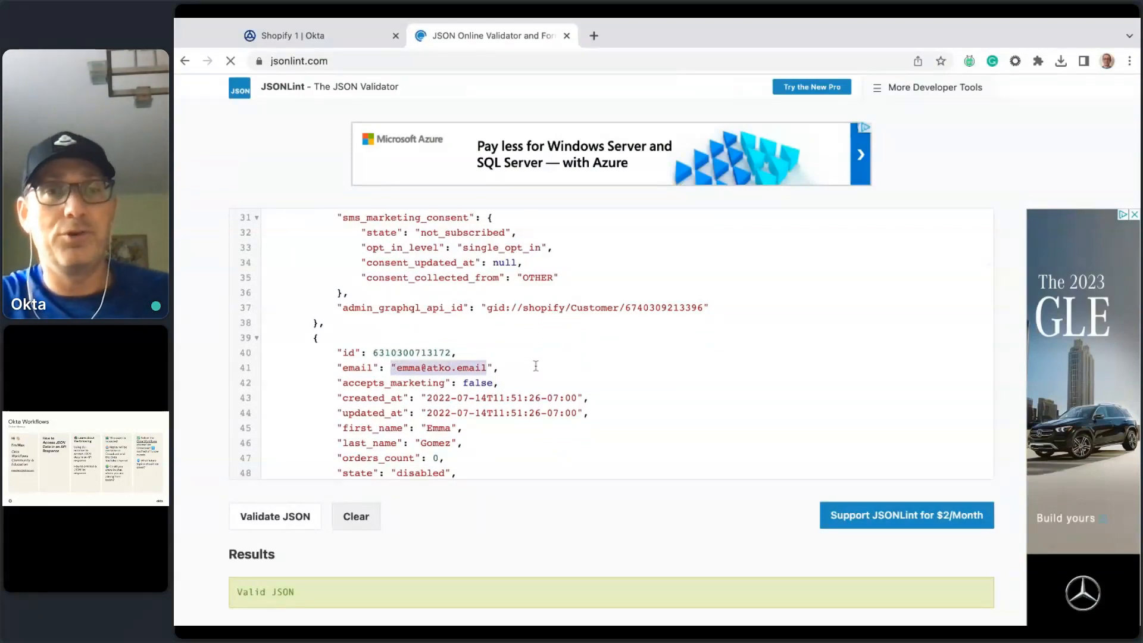
{"action": "scroll", "coordinate": [536, 366], "scroll_direction": "up", "scroll_amount": 2}
{"action": "scroll", "coordinate": [361, 352], "scroll_direction": "down", "scroll_amount": 3}
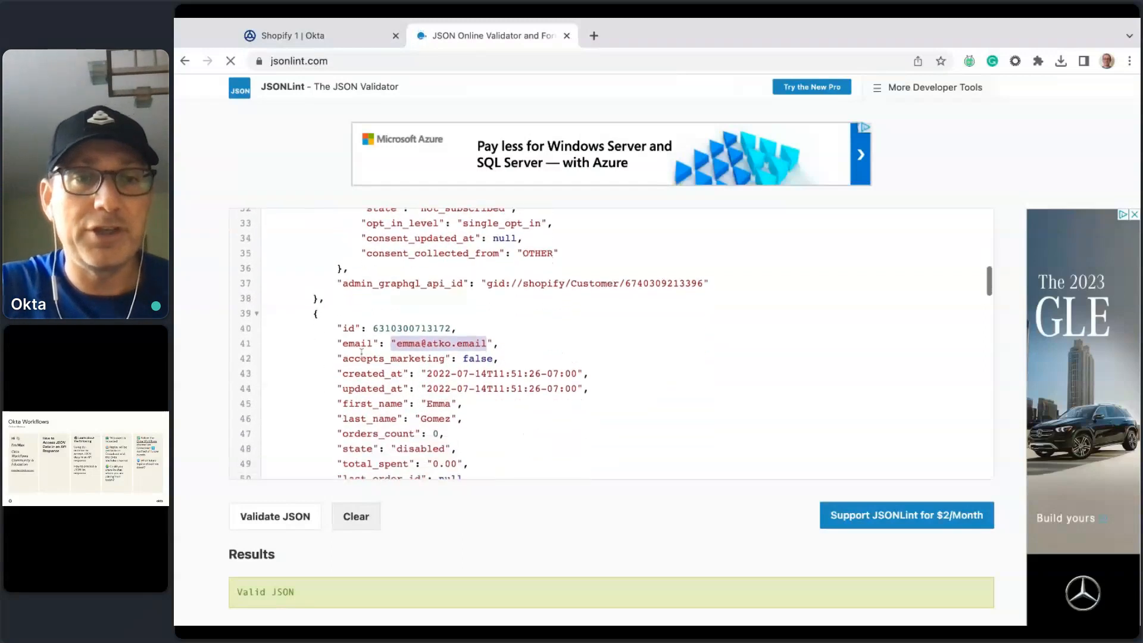
Review the formatted JSON from the start of the customers array to the second customer's email, and switch back to Okta Workflows.
{"action": "scroll", "coordinate": [515, 348], "scroll_direction": "up", "scroll_amount": 10}
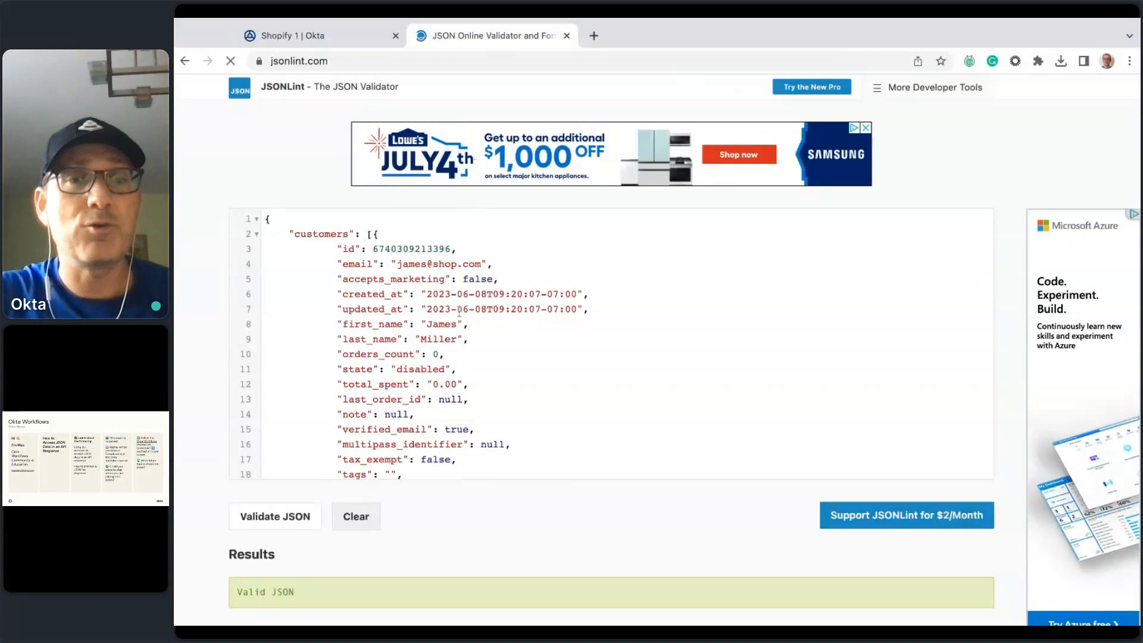
{"action": "scroll", "coordinate": [460, 311], "scroll_direction": "down", "scroll_amount": 8}
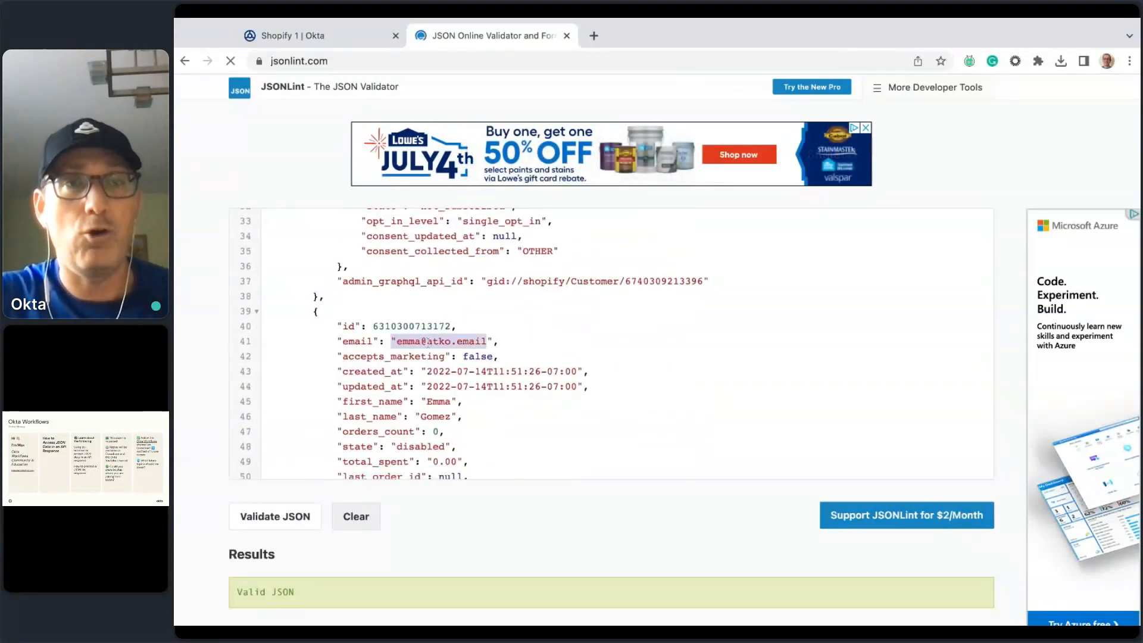
{"action": "left_click", "coordinate": [322, 35]}
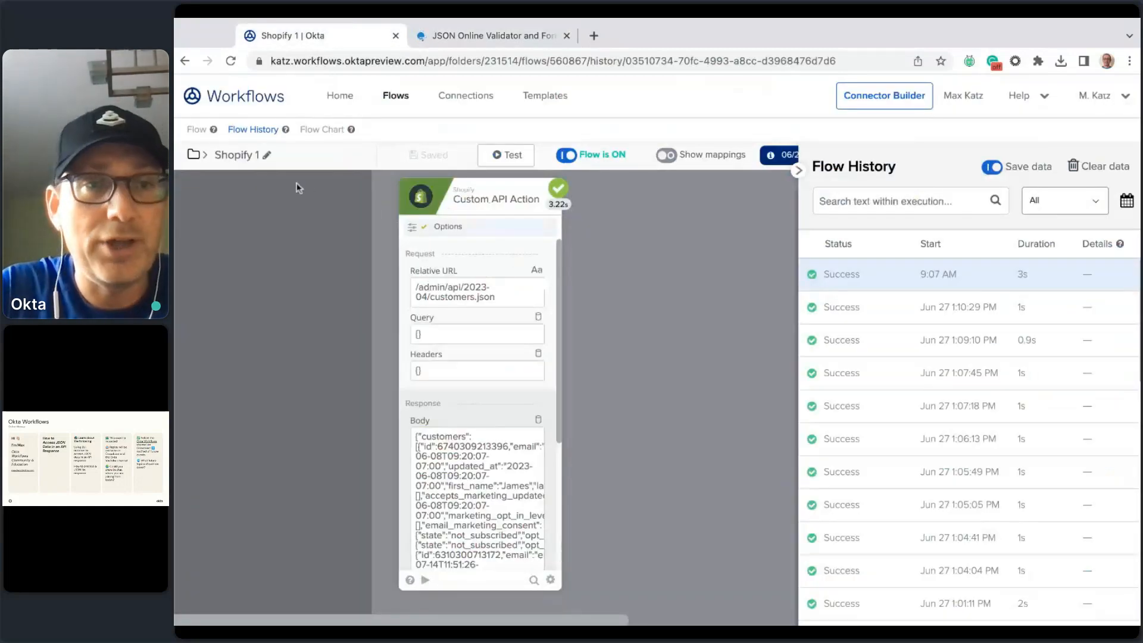
Return to the flow editor, add the Object Get function after the Shopify card, and map the response Body to its object input.
{"action": "left_click", "coordinate": [197, 130]}
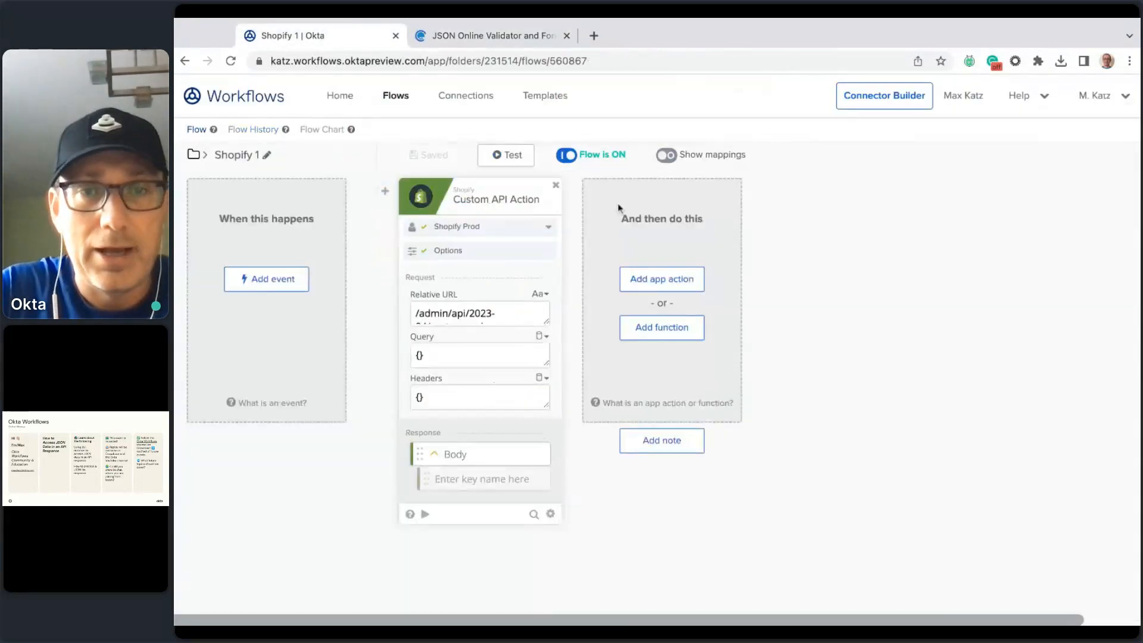
{"action": "left_click", "coordinate": [676, 335]}
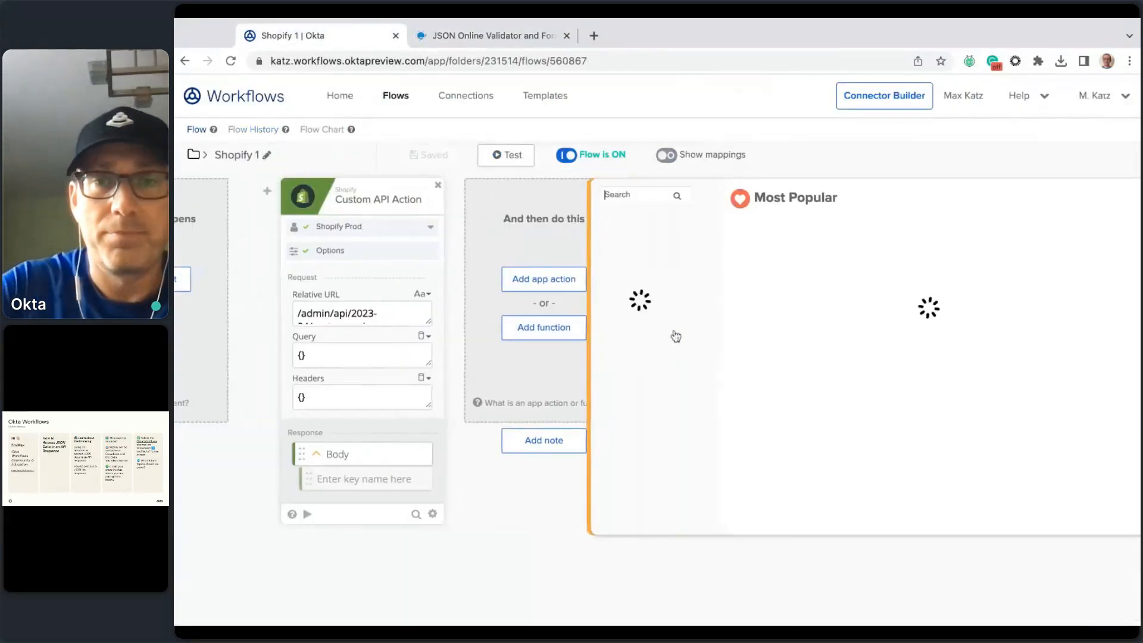
{"action": "type", "text": "get"}
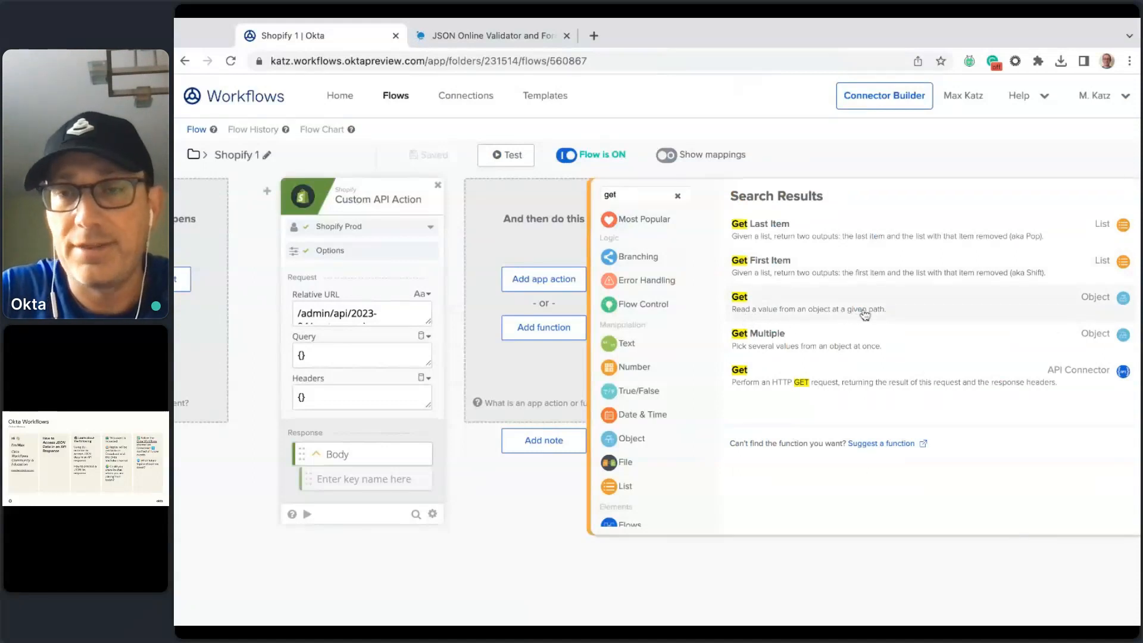
{"action": "left_click", "coordinate": [836, 307]}
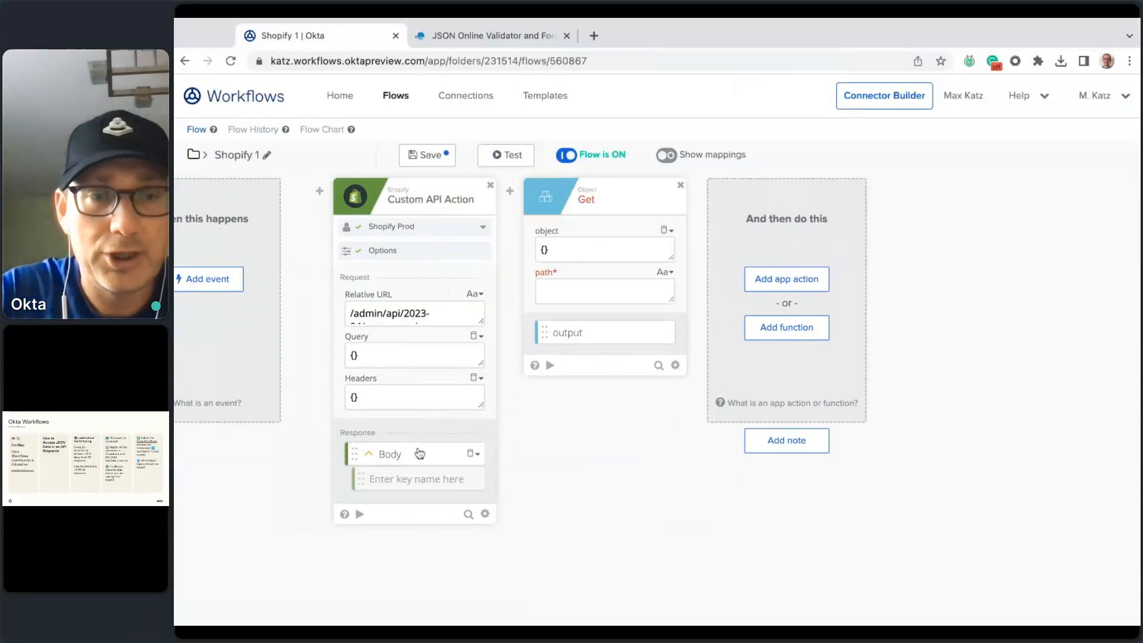
{"action": "left_click_drag", "start_coordinate": [412, 463], "coordinate": [604, 250]}
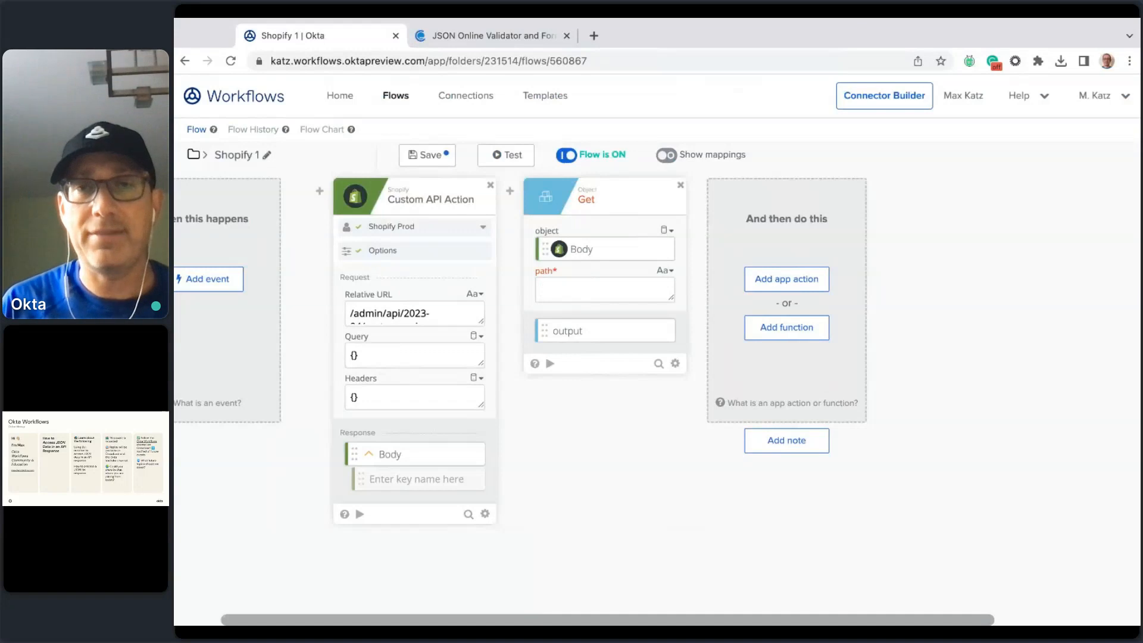
Switch to JSONLint and examine where the second customer's record sits inside the customers array.
{"action": "left_click", "coordinate": [584, 289]}
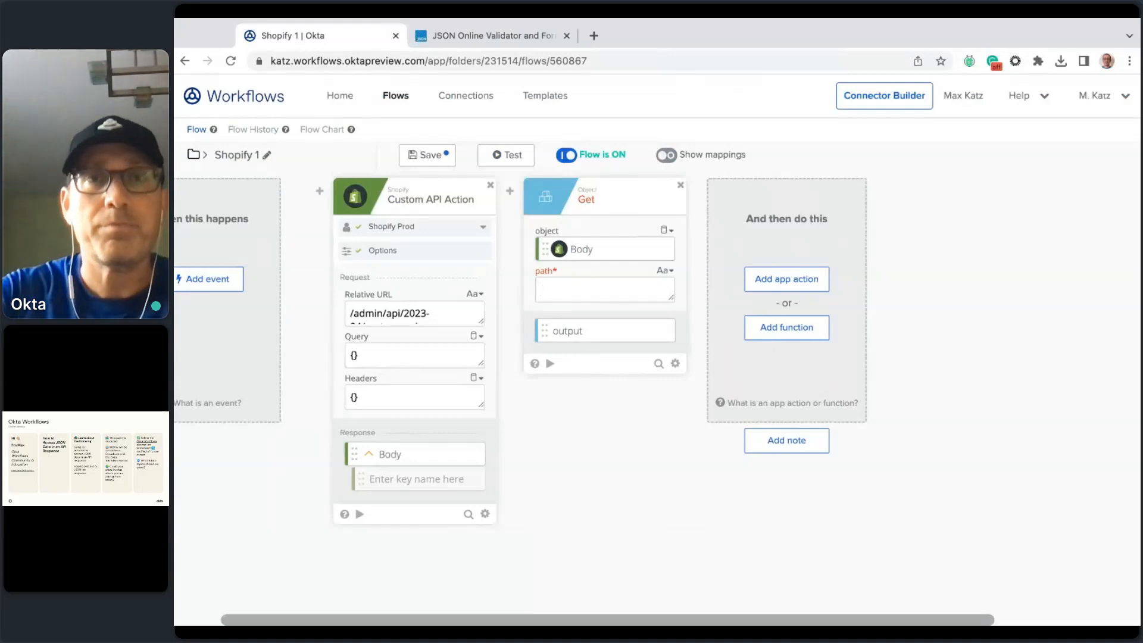
{"action": "left_click", "coordinate": [474, 36]}
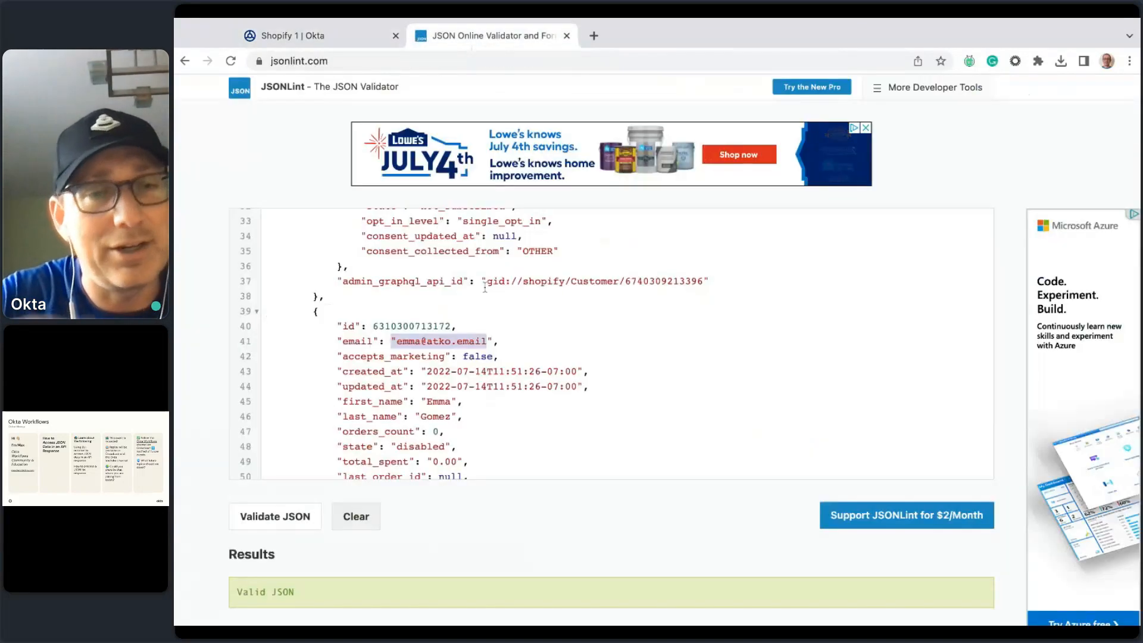
{"action": "scroll", "coordinate": [485, 288], "scroll_direction": "up", "scroll_amount": 8}
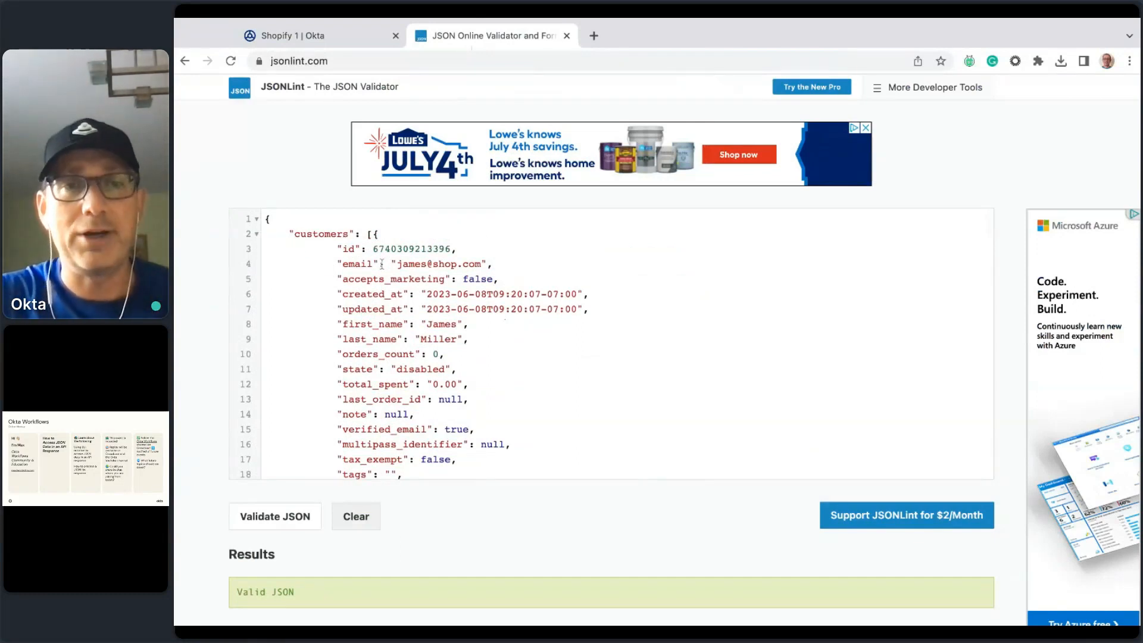
{"action": "scroll", "coordinate": [439, 304], "scroll_direction": "down", "scroll_amount": 4}
{"action": "scroll", "coordinate": [437, 304], "scroll_direction": "down", "scroll_amount": 6}
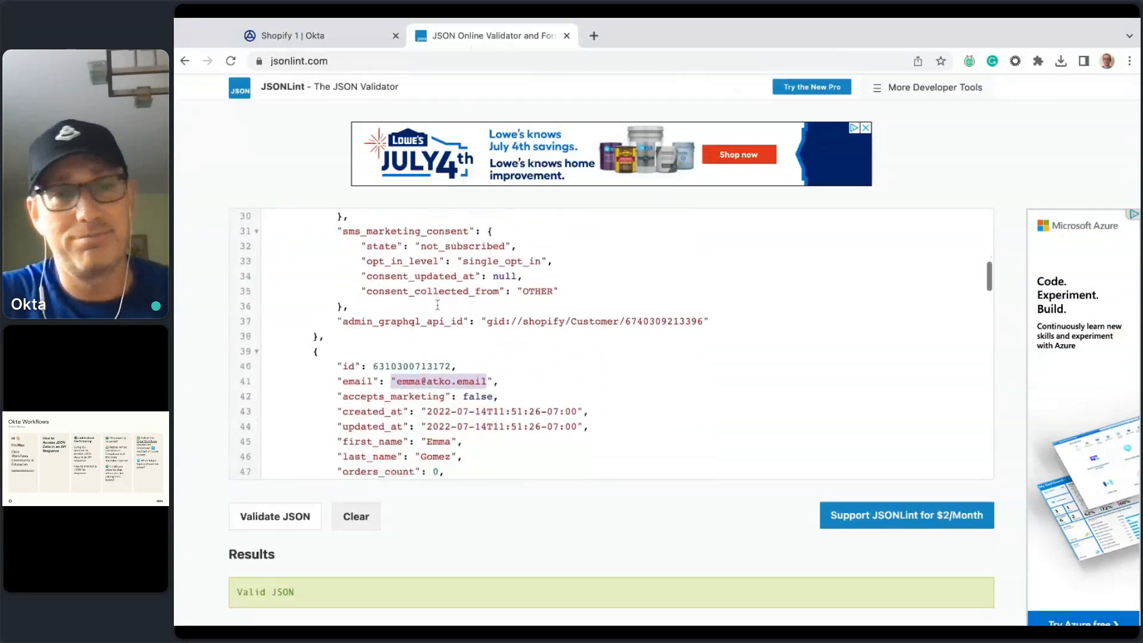
Back in Okta Workflows, set the Get card's path to customers.1 and its output type to Object.
{"action": "left_click", "coordinate": [337, 37]}
{"action": "left_click", "coordinate": [575, 291]}
{"action": "type", "text": "customers.1"}
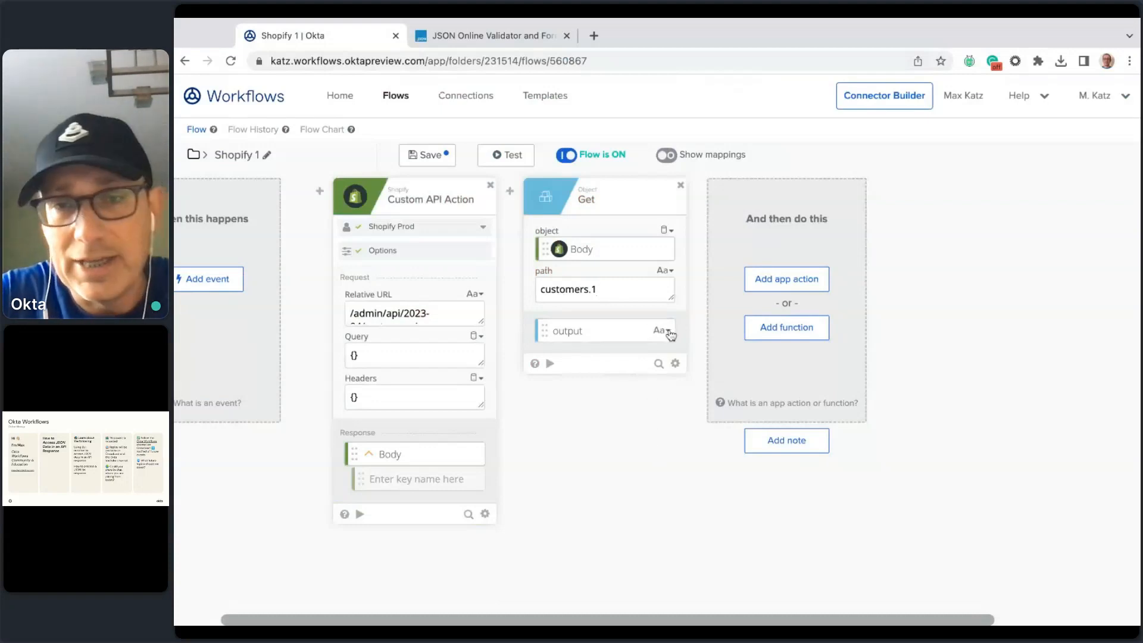
{"action": "left_click", "coordinate": [670, 332]}
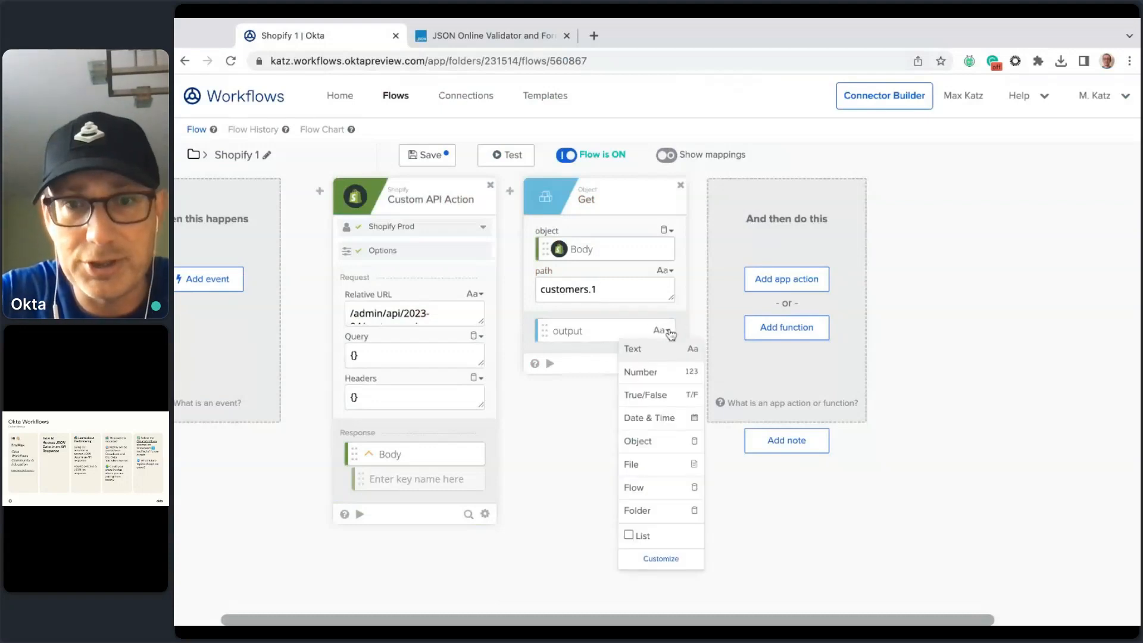
{"action": "left_click", "coordinate": [652, 442]}
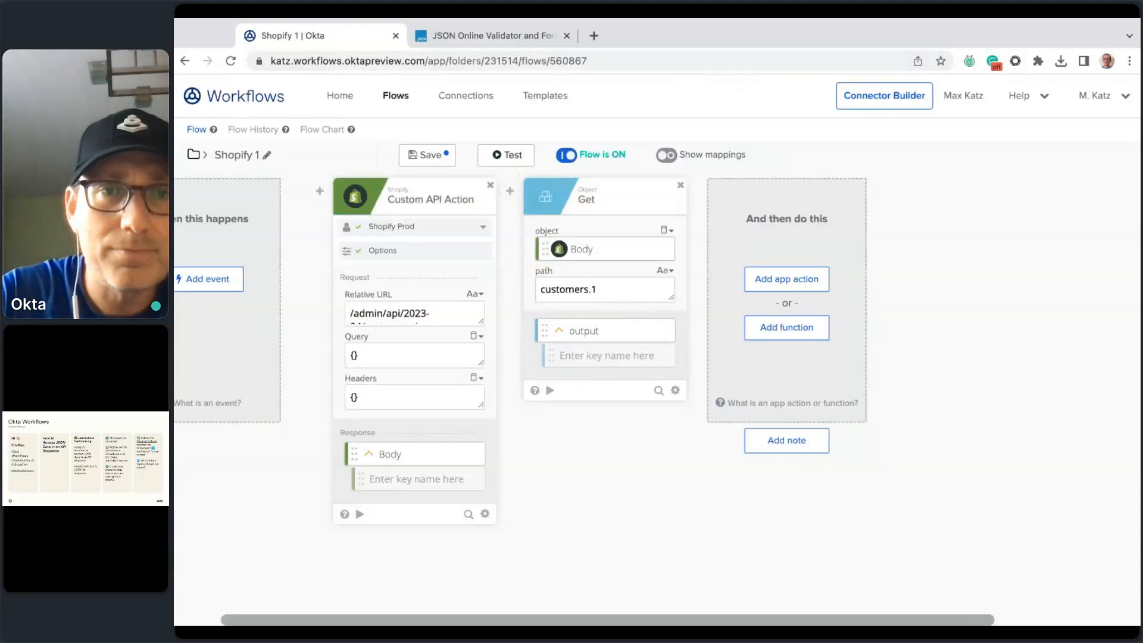
Save and test the flow, and inspect the Get card's full output in its details window.
{"action": "key", "text": "super+s"}
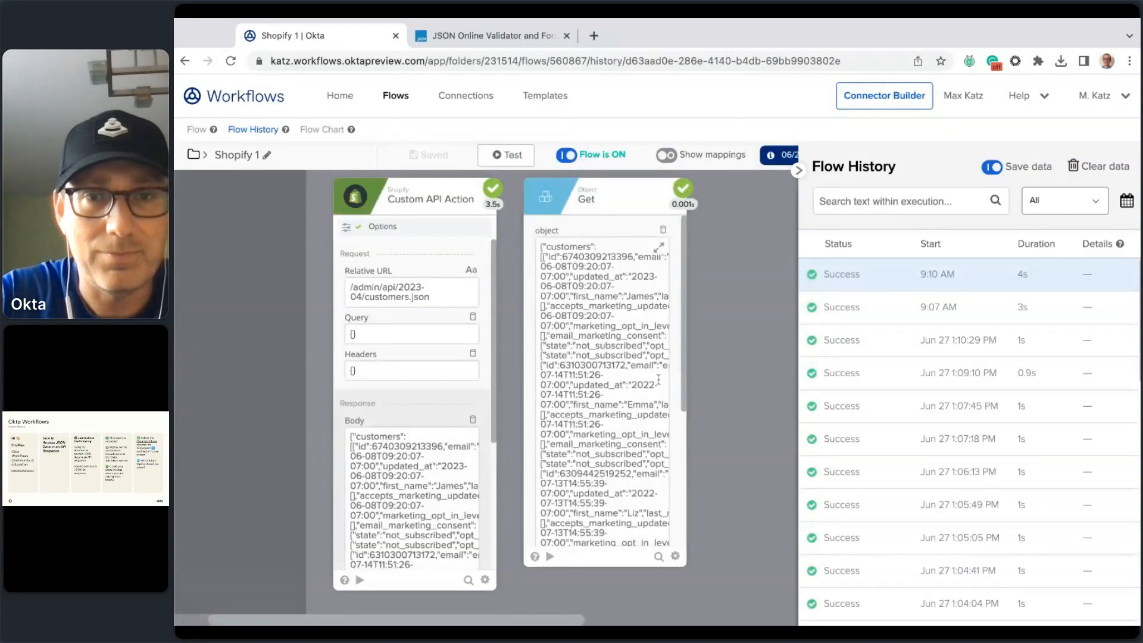
{"action": "scroll", "coordinate": [673, 355], "scroll_direction": "down", "scroll_amount": 5}
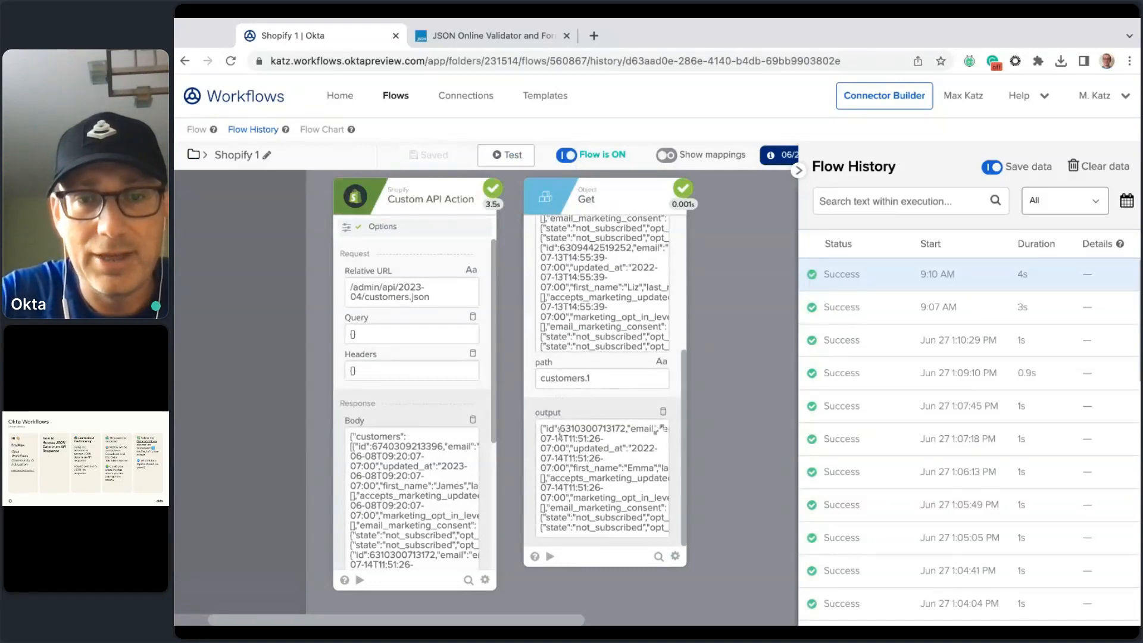
{"action": "left_click", "coordinate": [661, 430]}
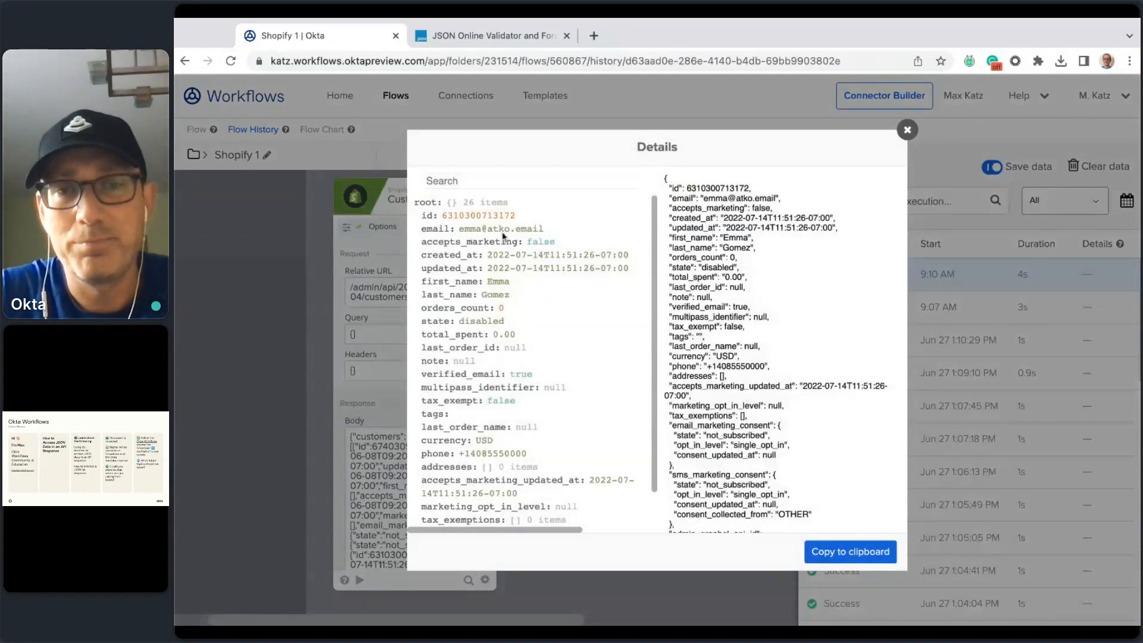
{"action": "scroll", "coordinate": [520, 331], "scroll_direction": "down", "scroll_amount": 1}
{"action": "scroll", "coordinate": [520, 331], "scroll_direction": "up", "scroll_amount": 1}
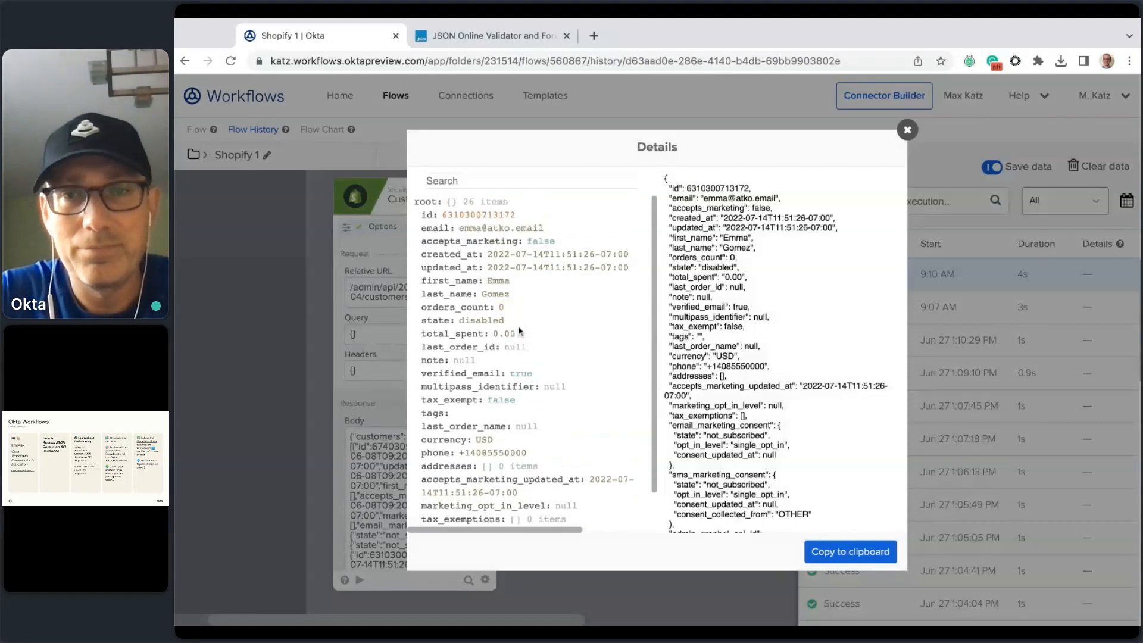
{"action": "left_click", "coordinate": [908, 130]}
Return to the flow editor, check the second customer's email key in JSONLint, and add a second Object Get function to the flow.
{"action": "left_click", "coordinate": [197, 134]}
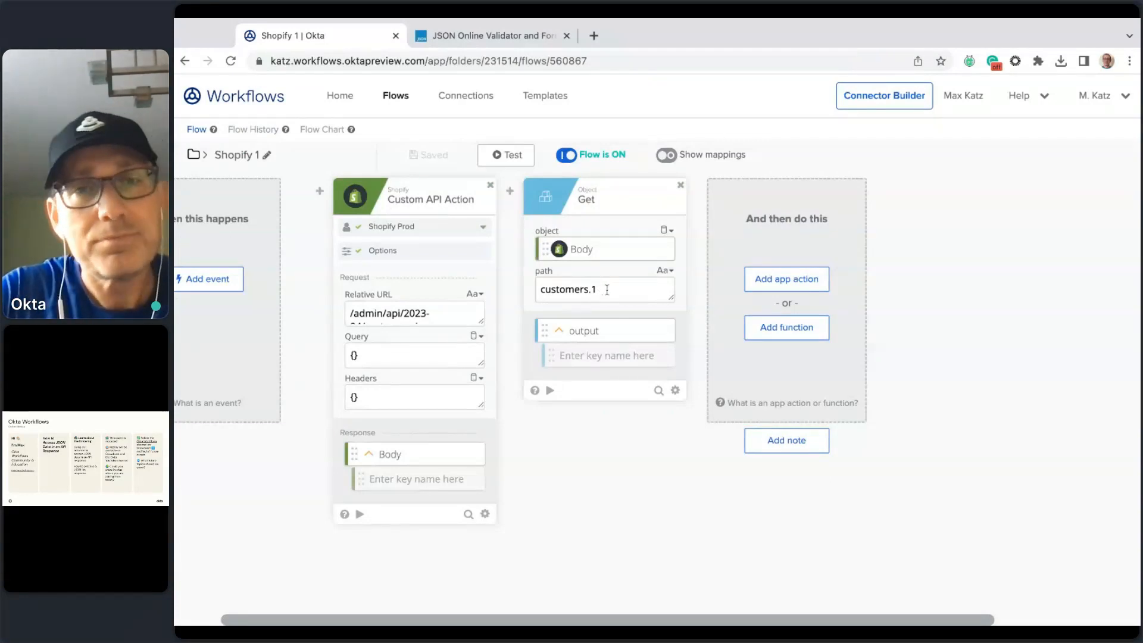
{"action": "left_click", "coordinate": [492, 40]}
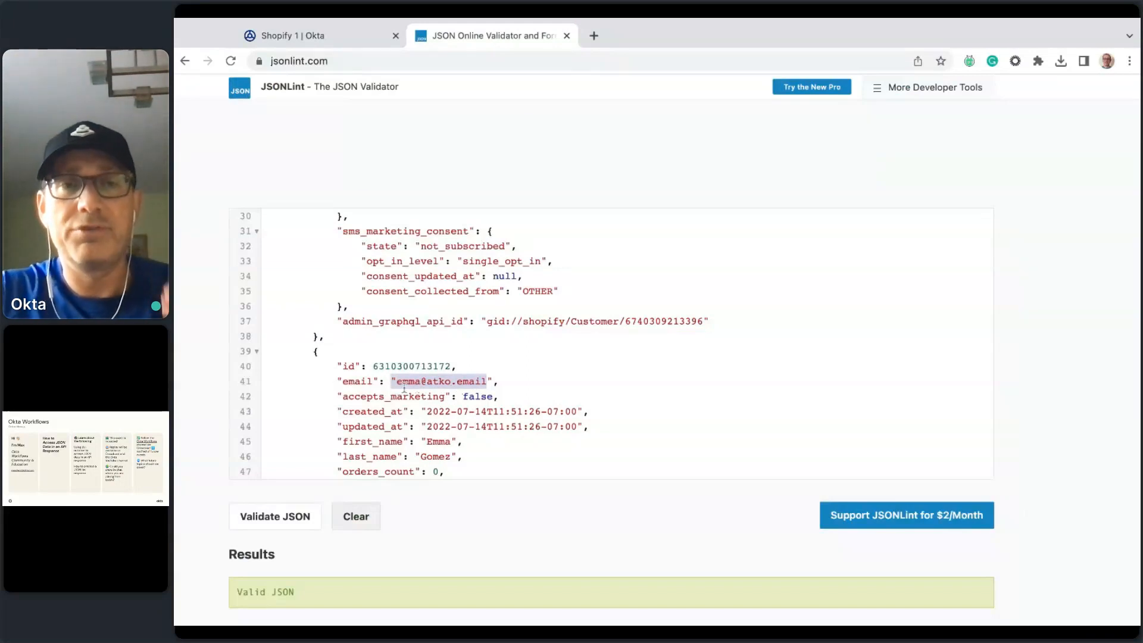
{"action": "left_click", "coordinate": [332, 40]}
{"action": "left_click", "coordinate": [778, 326]}
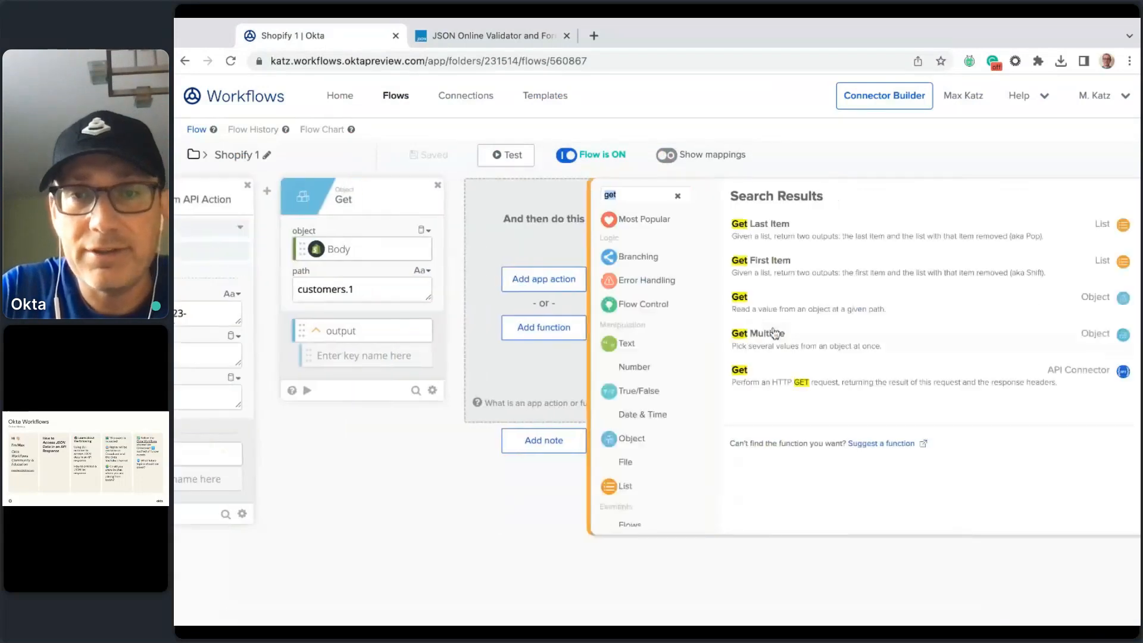
{"action": "left_click", "coordinate": [787, 309]}
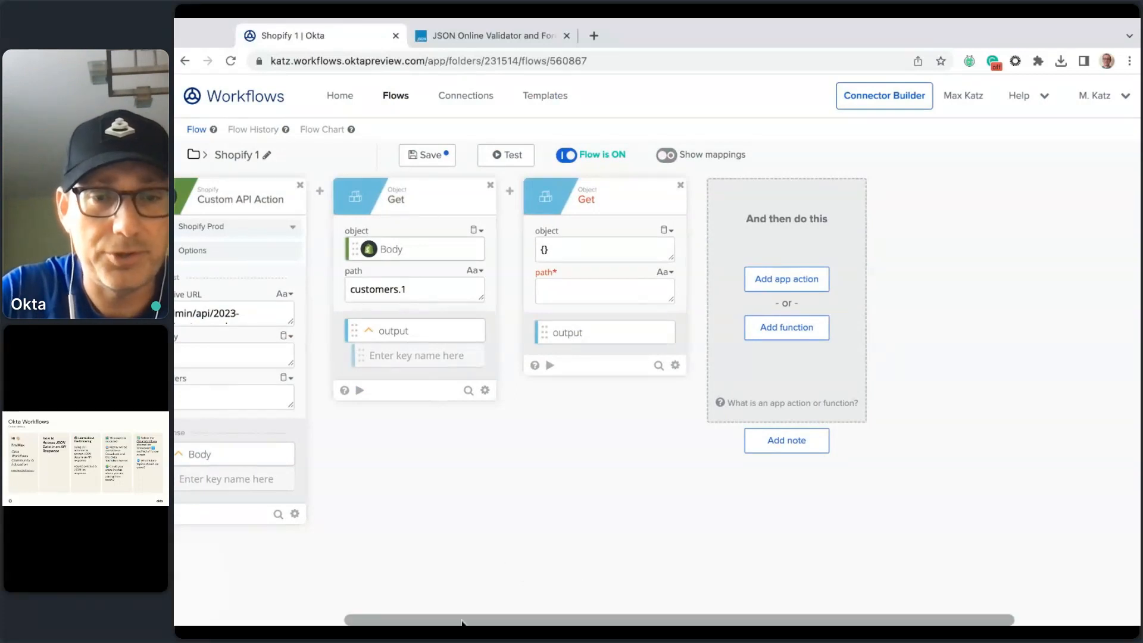
Map the Shopify response Body to the second Get's object, clear it, and map it again from the first Get's Body field.
{"action": "scroll", "coordinate": [595, 506], "scroll_direction": "left", "scroll_amount": 5}
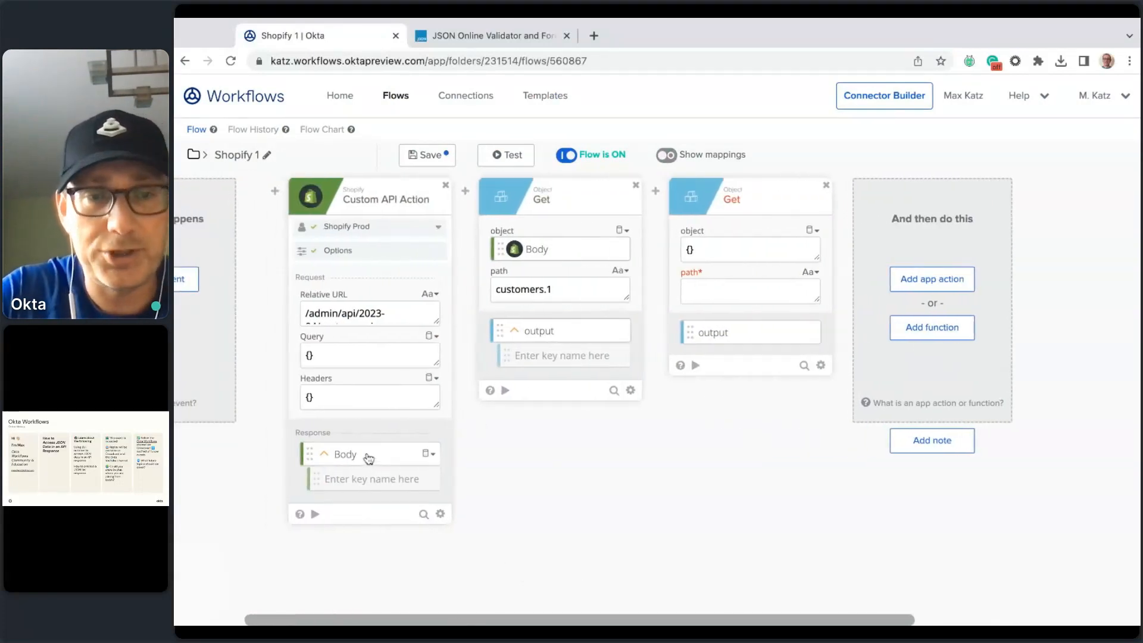
{"action": "left_click_drag", "start_coordinate": [373, 457], "coordinate": [750, 251]}
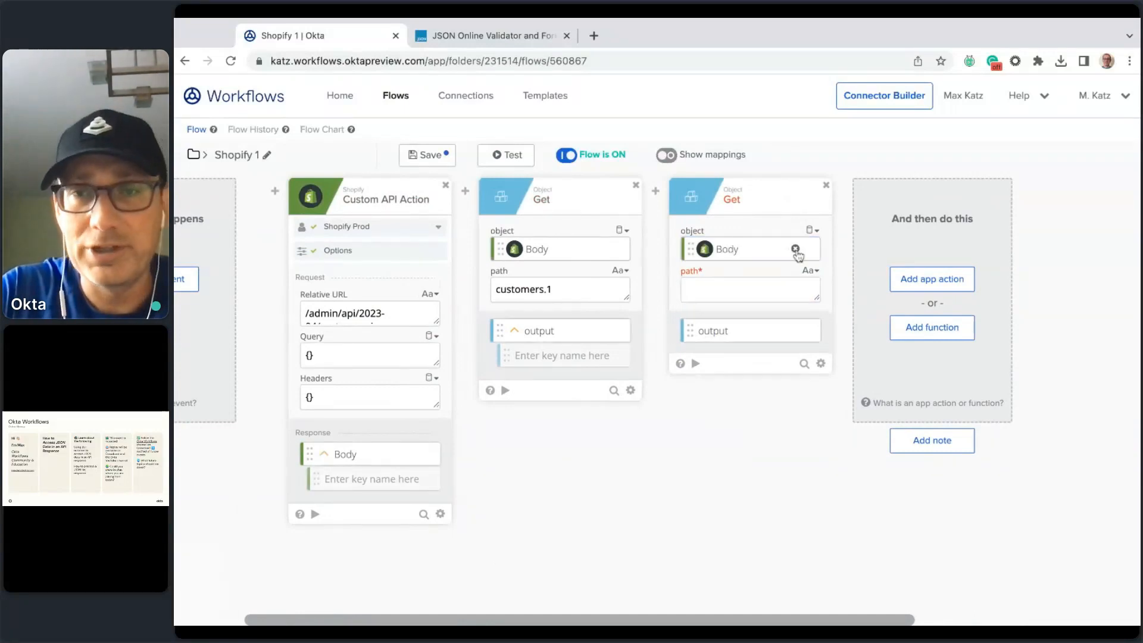
{"action": "left_click", "coordinate": [800, 255]}
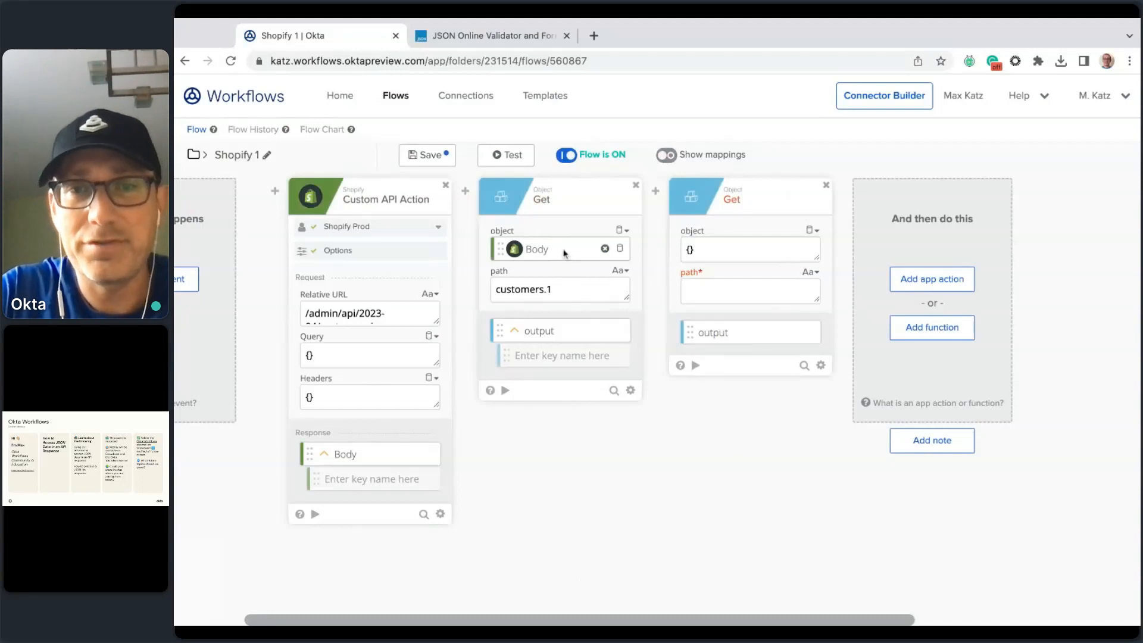
{"action": "left_click_drag", "start_coordinate": [577, 250], "coordinate": [752, 253]}
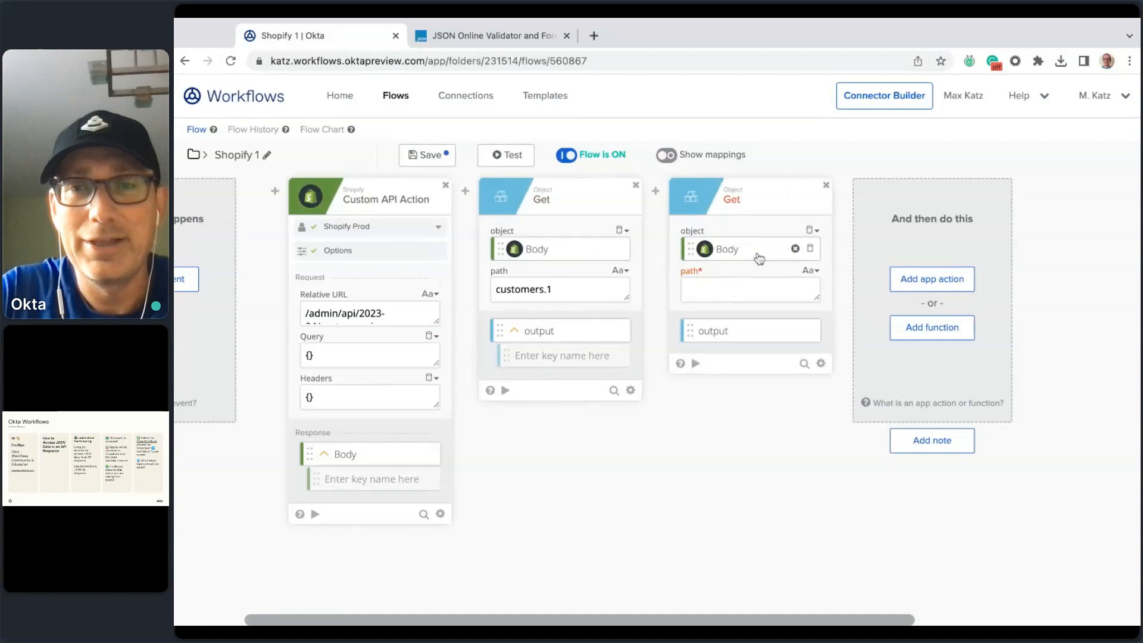
Turn on Show mappings, and redo the second Get card's object mapping using Body from the first Get card.
{"action": "left_click", "coordinate": [666, 154]}
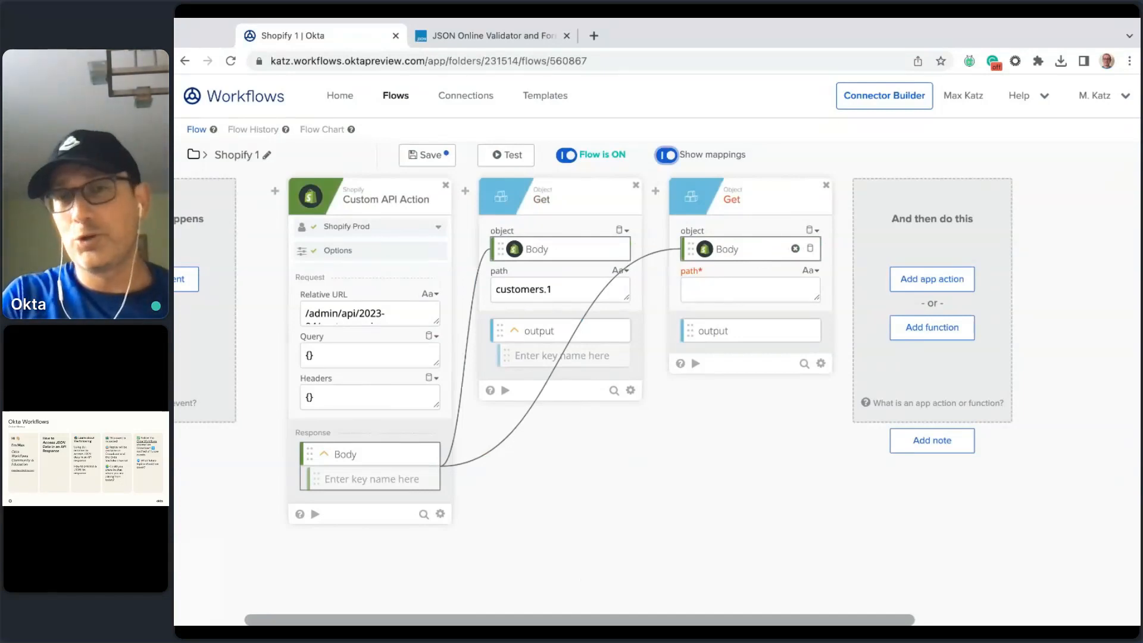
{"action": "left_click", "coordinate": [795, 249]}
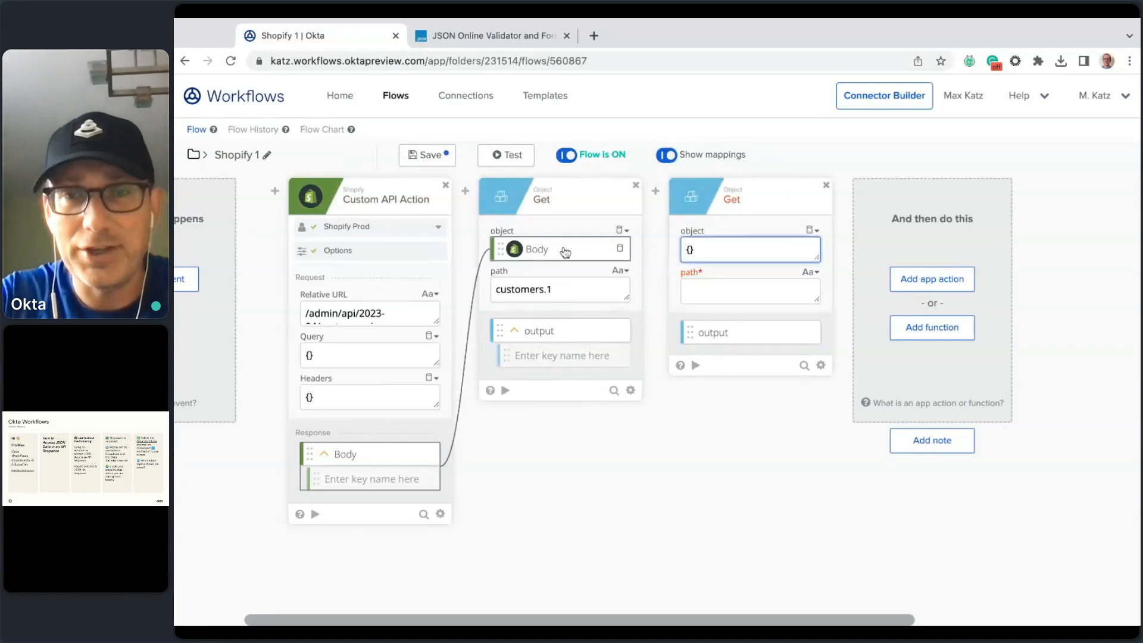
{"action": "left_click_drag", "start_coordinate": [565, 250], "coordinate": [750, 249]}
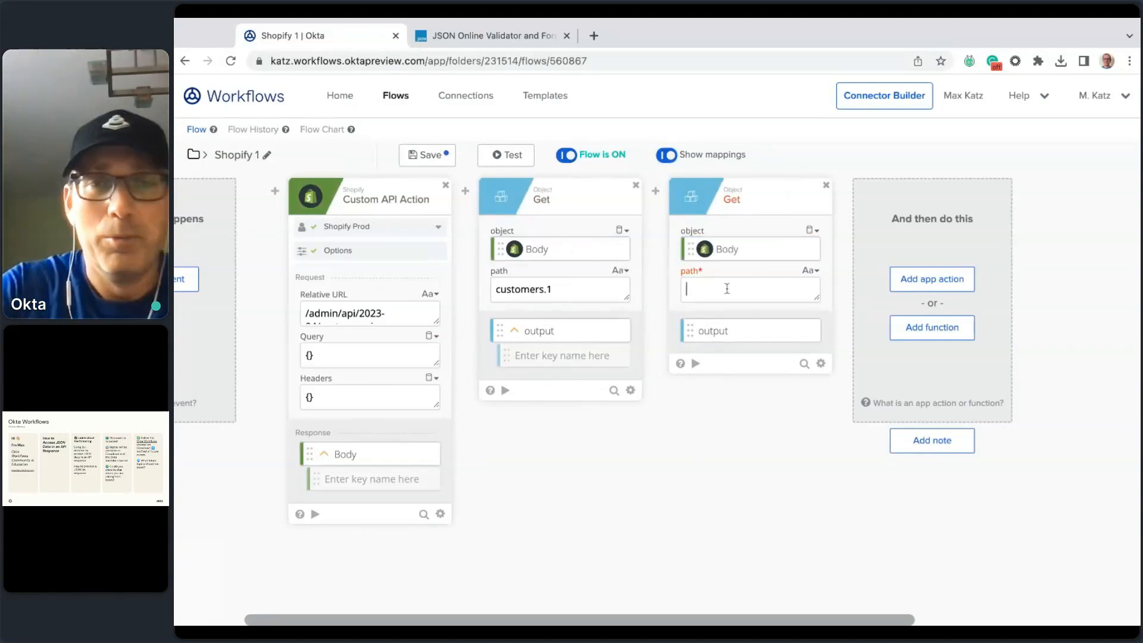
Set the second Get card's path to customers.1.email, and save and test the flow.
{"action": "type", "text": "custome"}
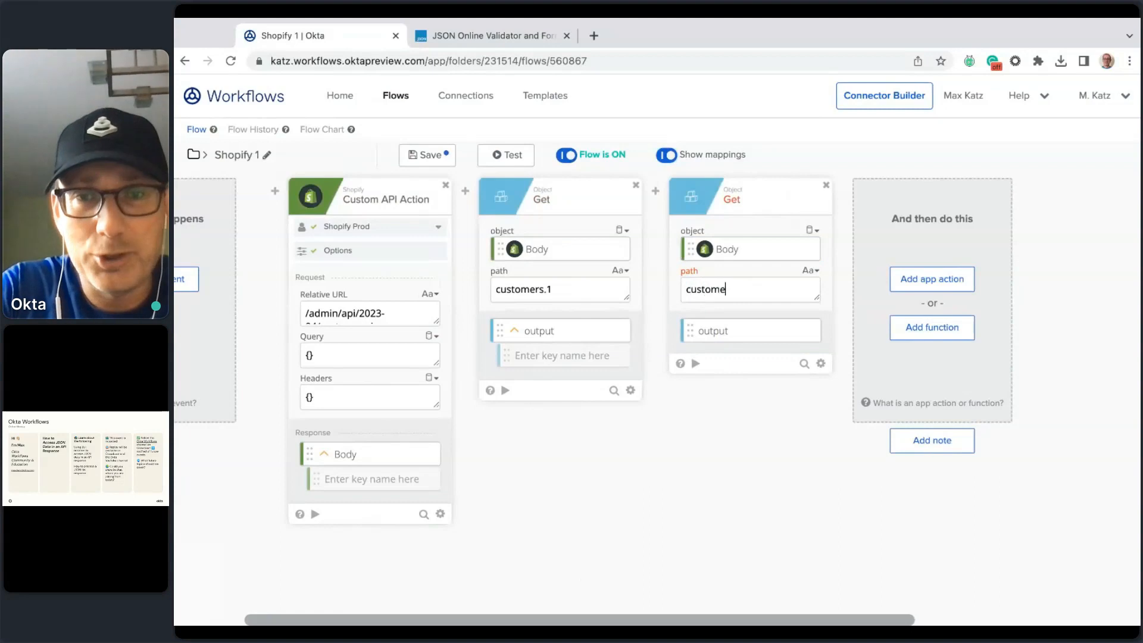
{"action": "type", "text": "rs.1.email"}
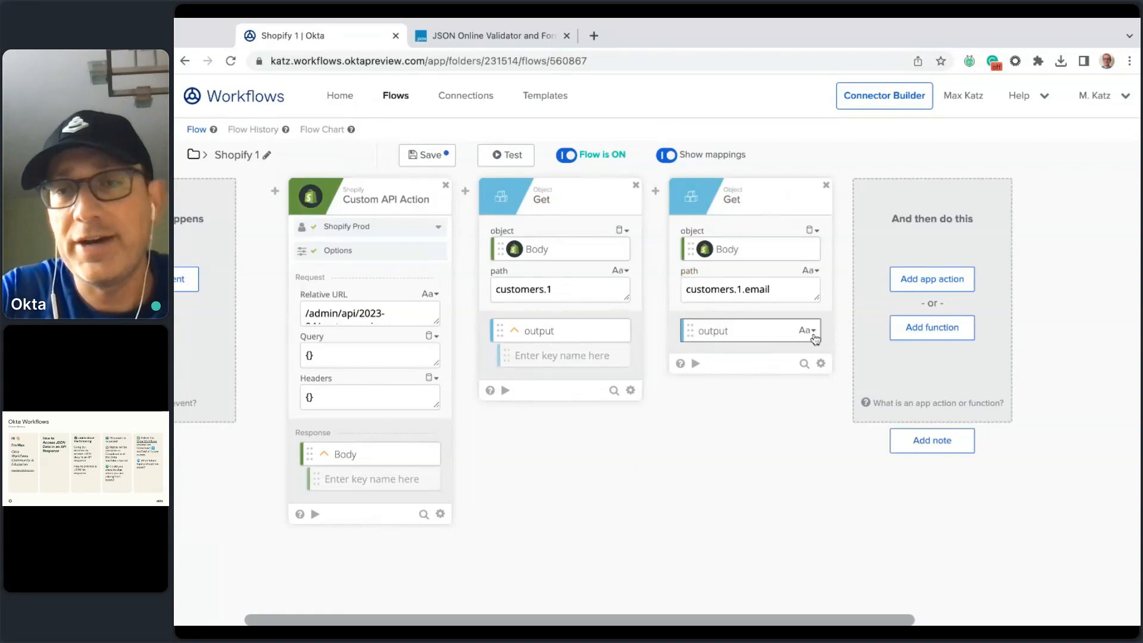
{"action": "left_click", "coordinate": [516, 155]}
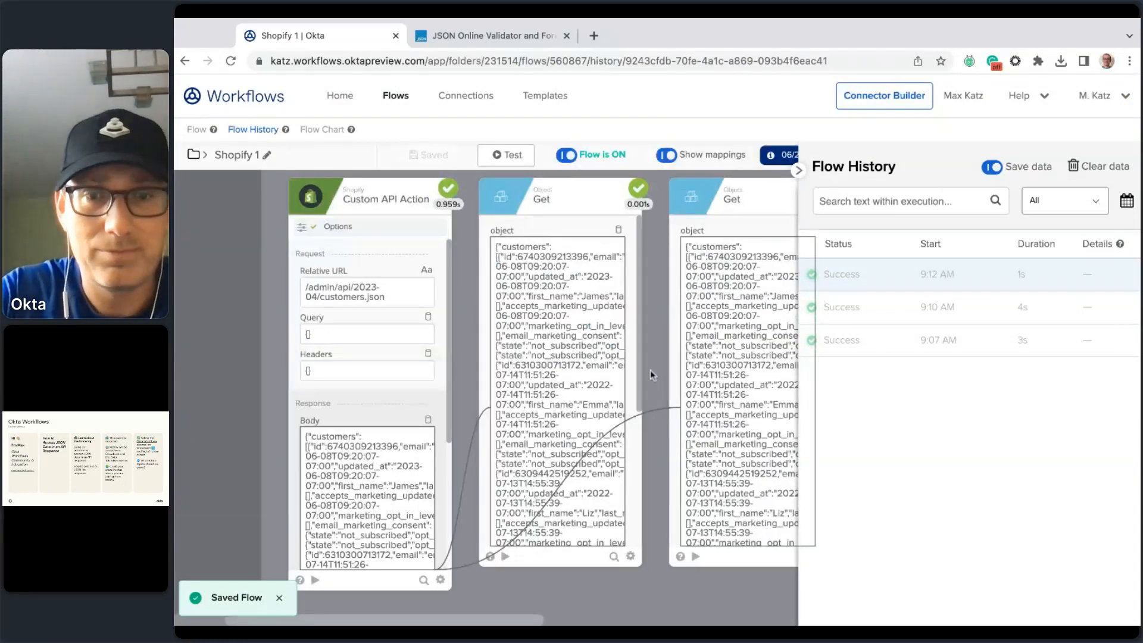
Check the second Get card's path and output in the test run, and return to the flow editor.
{"action": "scroll", "coordinate": [702, 469], "scroll_direction": "right", "scroll_amount": 2}
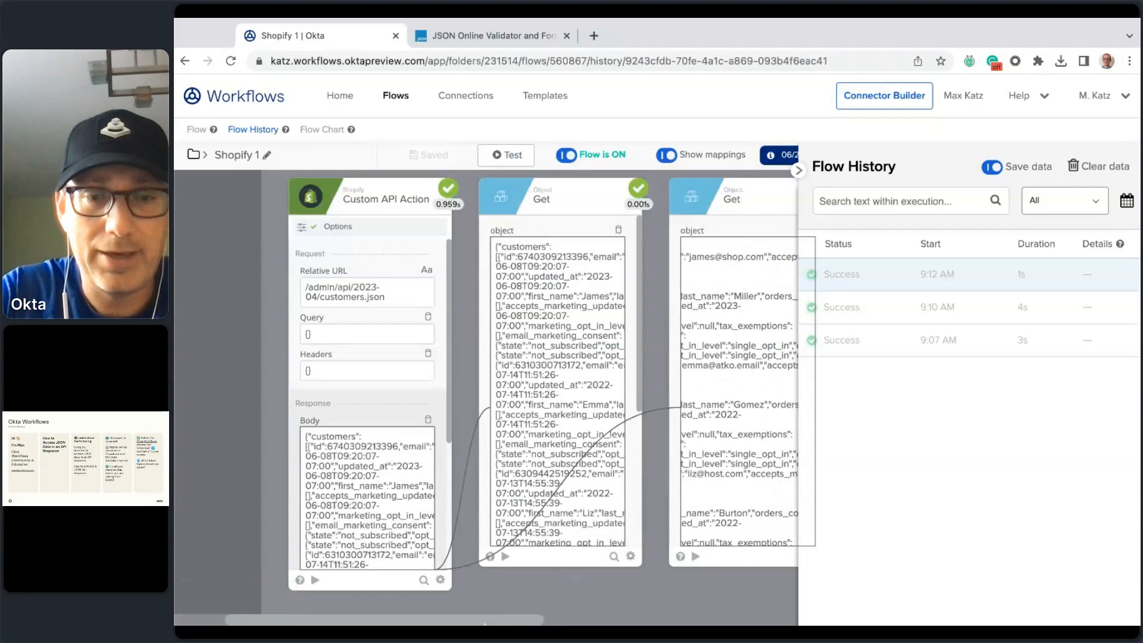
{"action": "left_click_drag", "start_coordinate": [485, 623], "coordinate": [613, 619]}
{"action": "scroll", "coordinate": [564, 382], "scroll_direction": "down", "scroll_amount": 1}
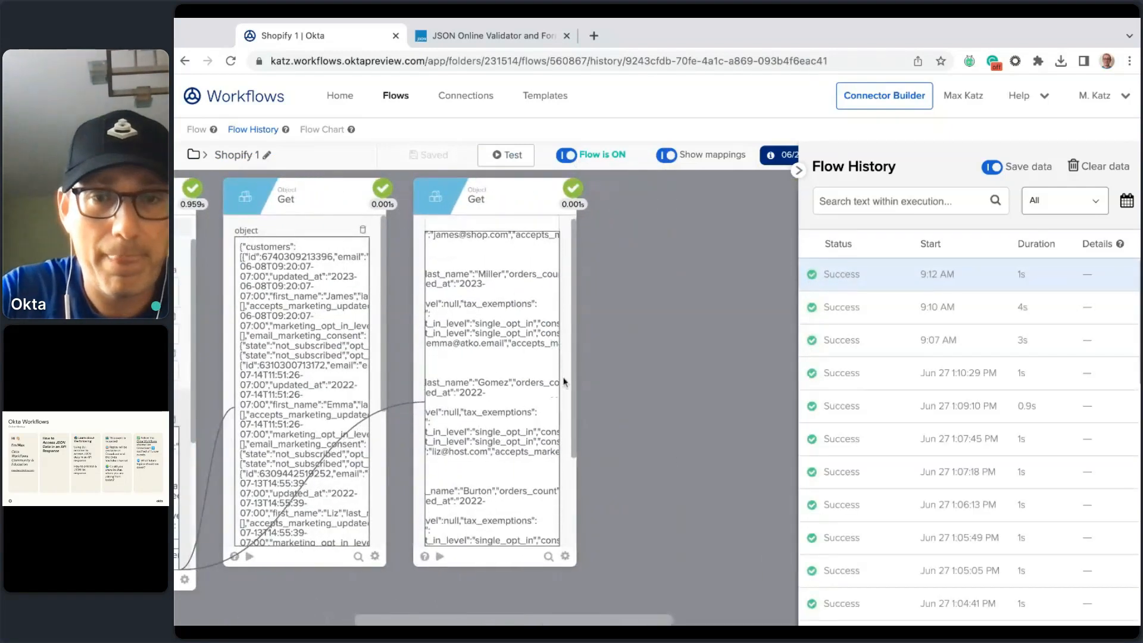
{"action": "scroll", "coordinate": [563, 383], "scroll_direction": "down", "scroll_amount": 3}
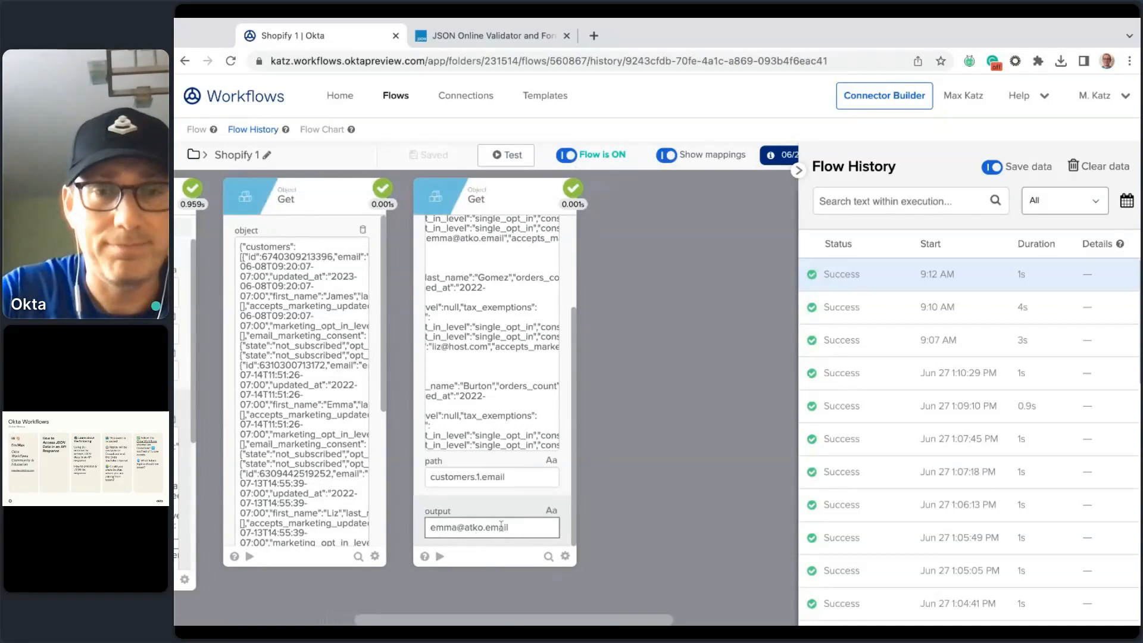
{"action": "left_click", "coordinate": [196, 129]}
Switch to JSONLint and find and highlight the email_marketing_consent key in the second customer's record.
{"action": "left_click", "coordinate": [532, 36]}
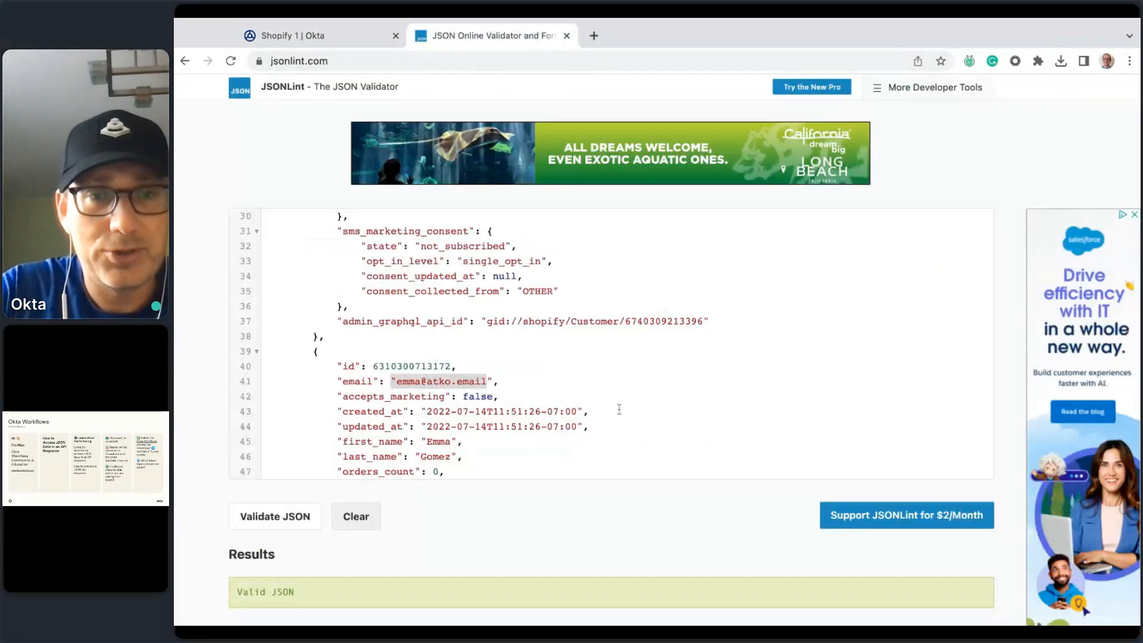
{"action": "scroll", "coordinate": [655, 378], "scroll_direction": "down", "scroll_amount": 5}
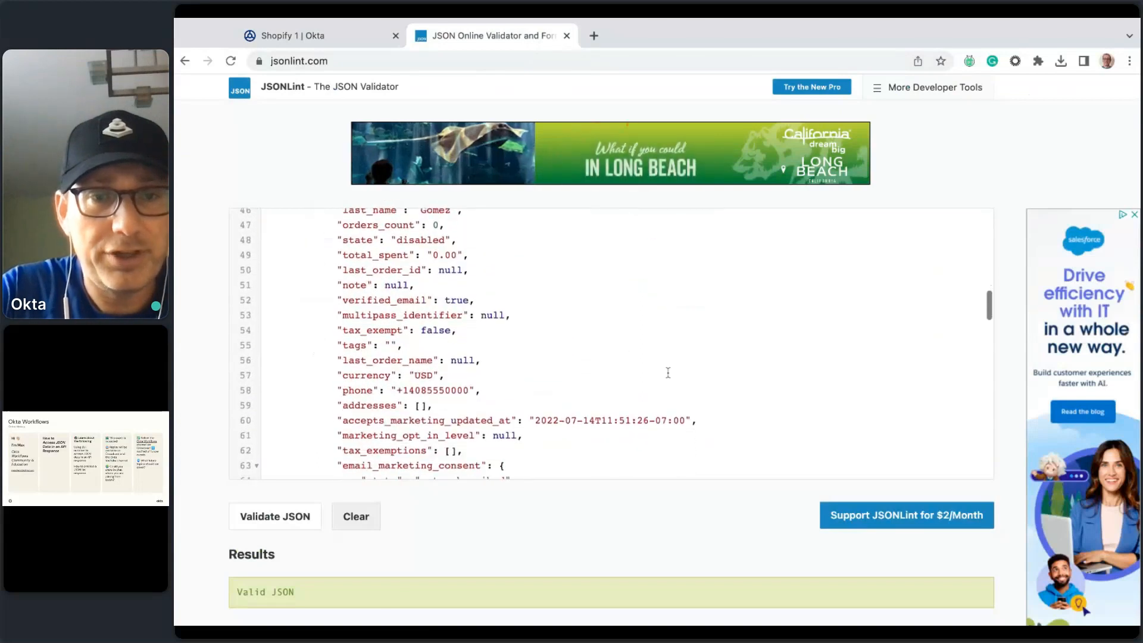
{"action": "scroll", "coordinate": [654, 378], "scroll_direction": "down", "scroll_amount": 1}
{"action": "scroll", "coordinate": [655, 378], "scroll_direction": "up", "scroll_amount": 4}
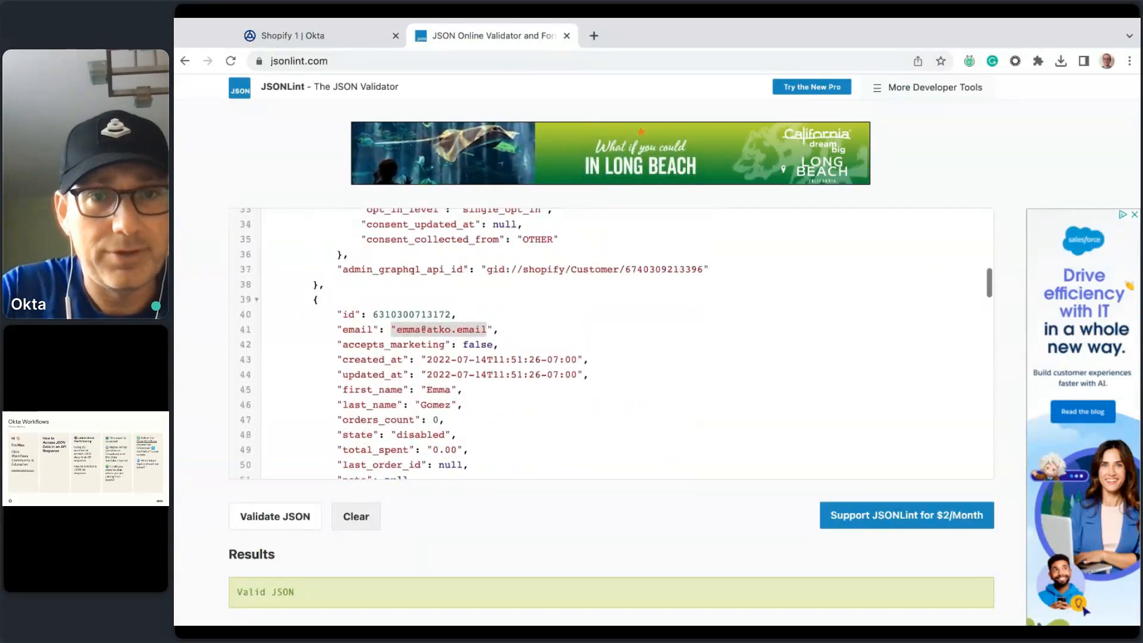
{"action": "scroll", "coordinate": [655, 378], "scroll_direction": "down", "scroll_amount": 2}
{"action": "scroll", "coordinate": [654, 378], "scroll_direction": "down", "scroll_amount": 3}
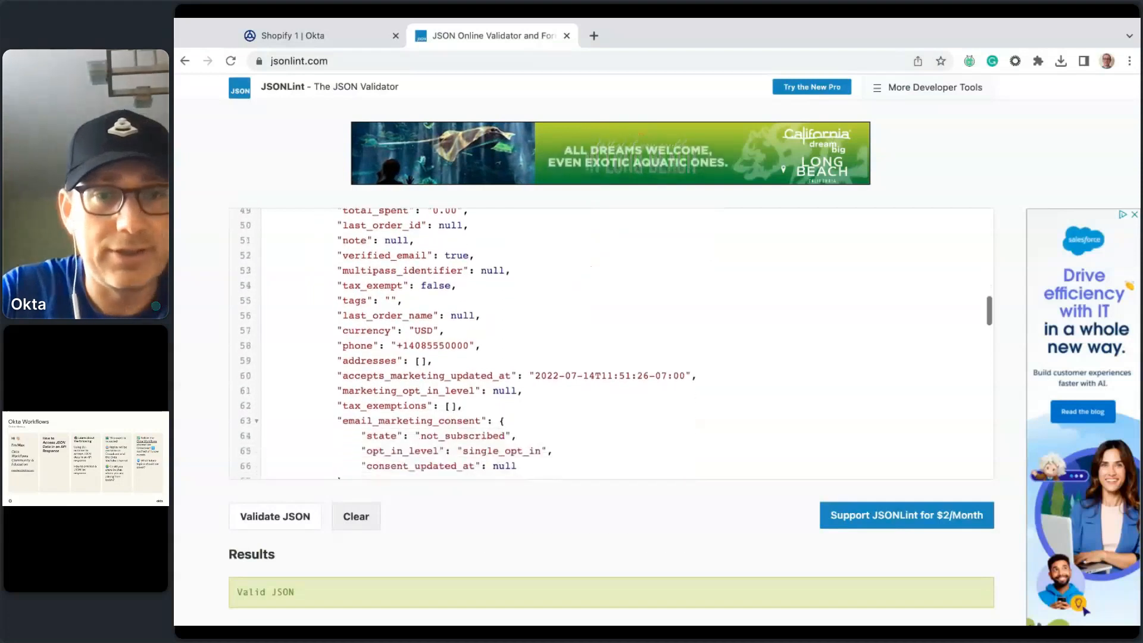
{"action": "scroll", "coordinate": [346, 323], "scroll_direction": "down", "scroll_amount": 1}
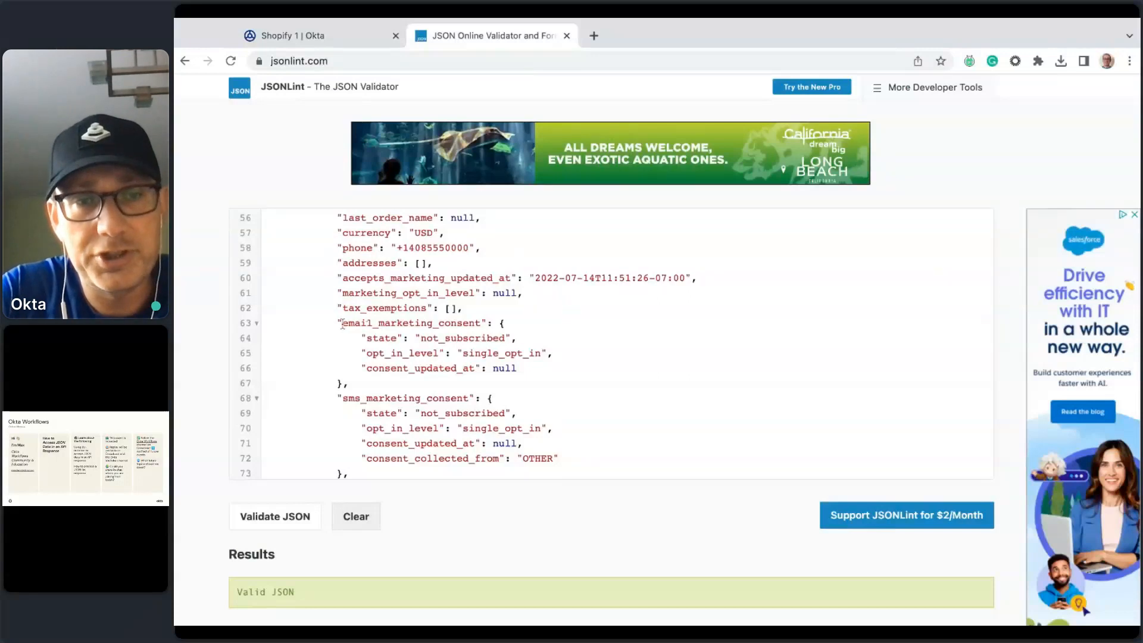
{"action": "left_click_drag", "start_coordinate": [343, 323], "coordinate": [481, 323]}
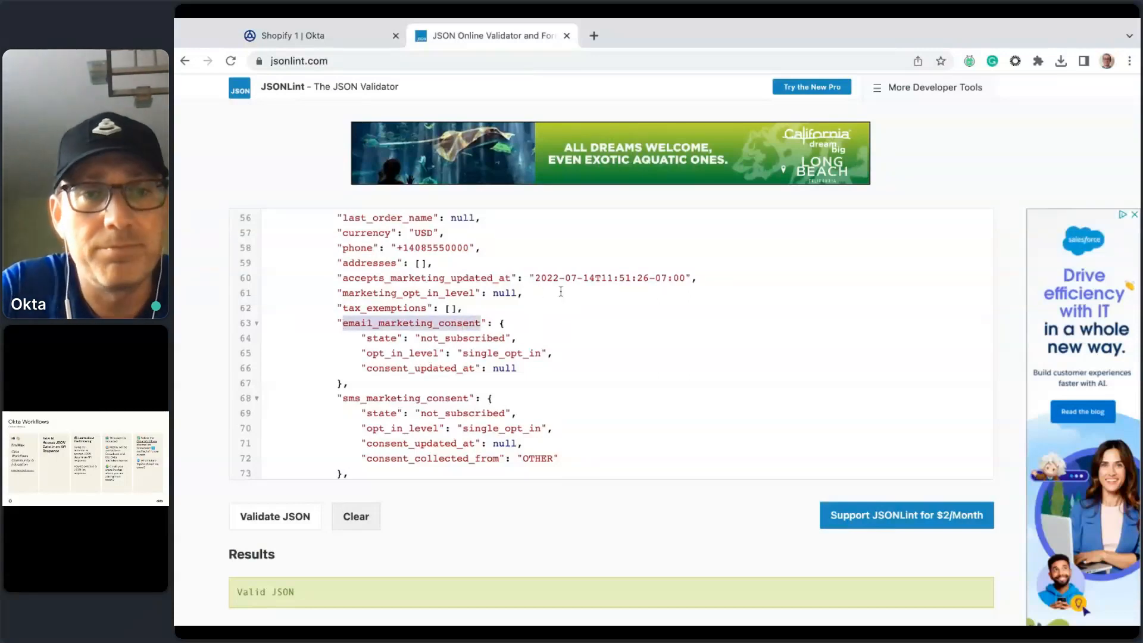
Return to the flow, add a third Object Get function, and map the Shopify Body to its object.
{"action": "left_click", "coordinate": [333, 34]}
{"action": "left_click", "coordinate": [661, 331]}
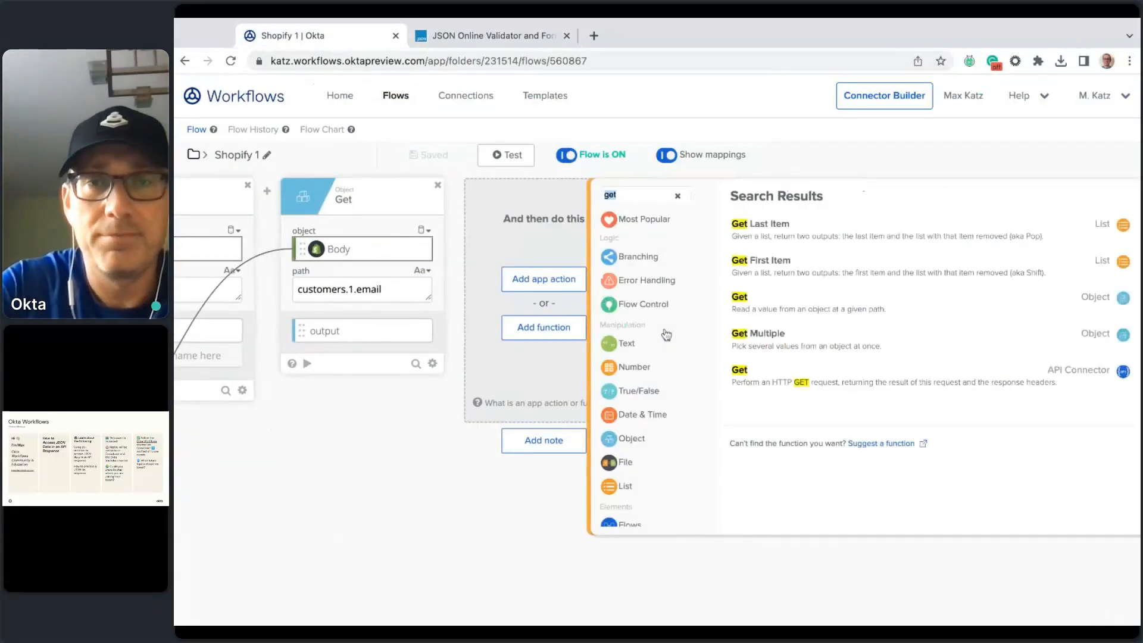
{"action": "left_click", "coordinate": [780, 309]}
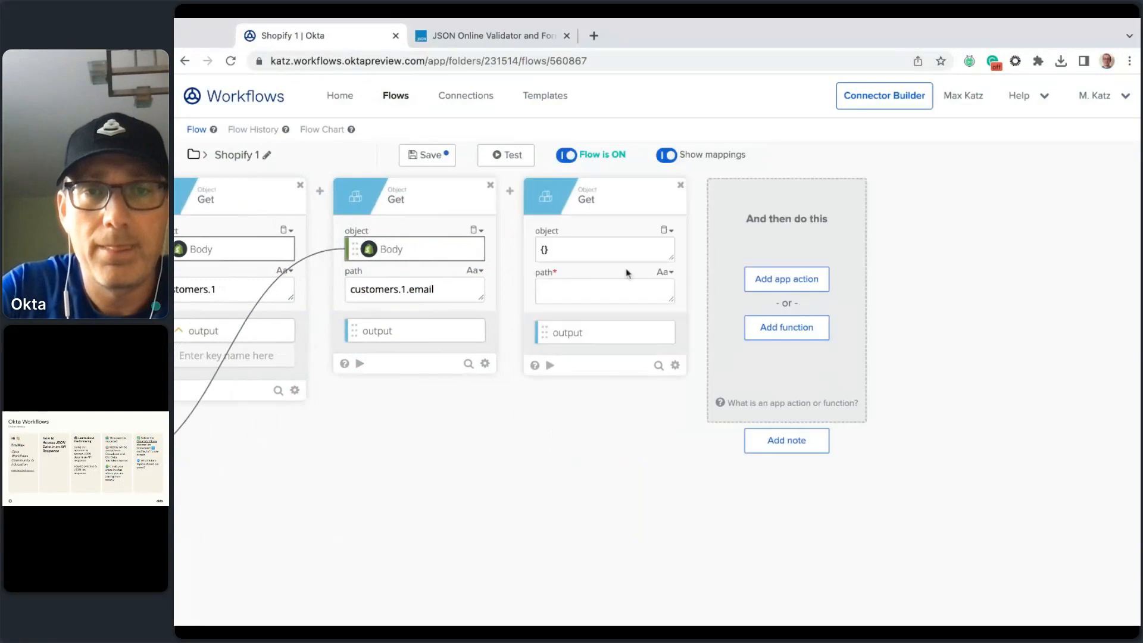
{"action": "left_click_drag", "start_coordinate": [420, 250], "coordinate": [601, 250]}
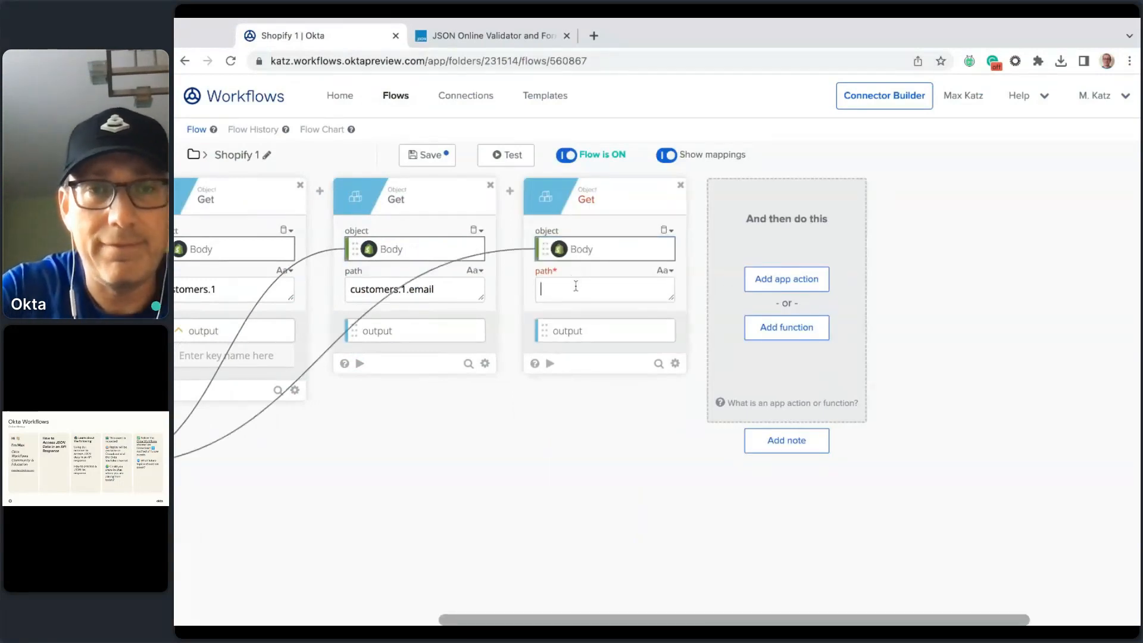
Set the third Get card's path to customers.1.email_marketing_consent and its output type to Object.
{"action": "type", "text": "customers"}
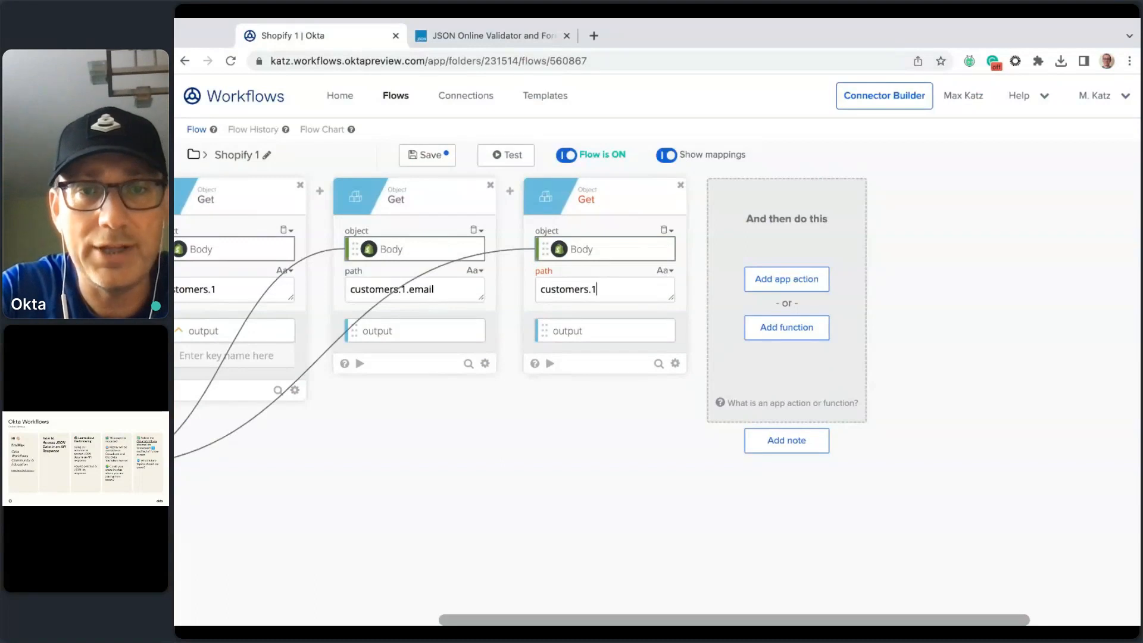
{"action": "type", "text": ".1"}
{"action": "type", "text": ".email_marketing_consent"}
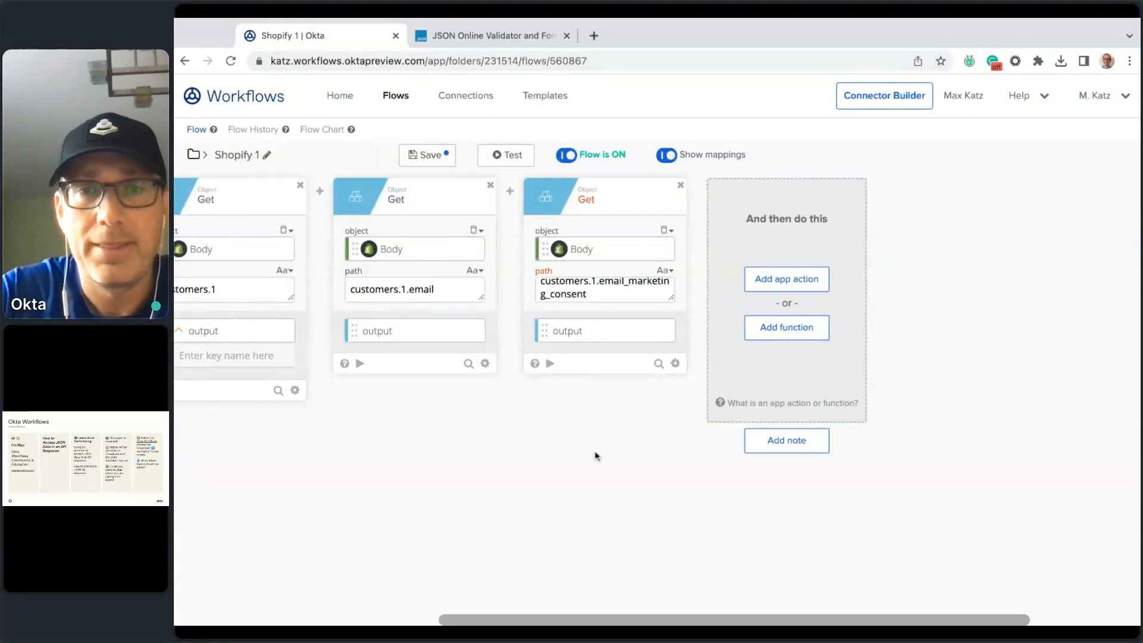
{"action": "left_click", "coordinate": [668, 331]}
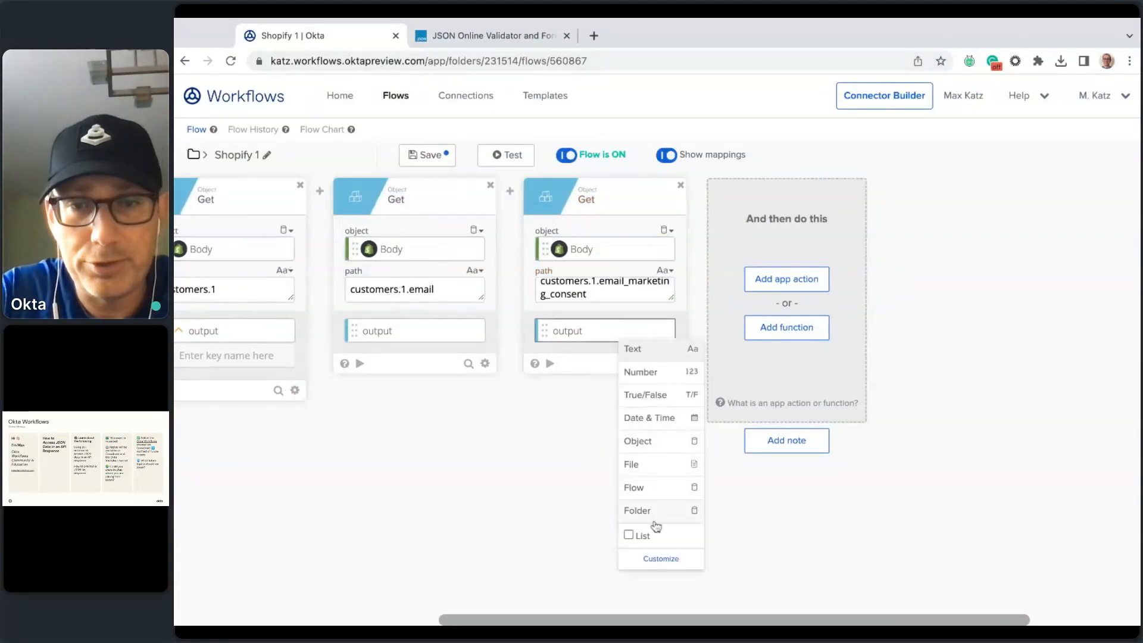
{"action": "left_click", "coordinate": [686, 443]}
{"action": "scroll", "coordinate": [600, 495], "scroll_direction": "down", "scroll_amount": 1}
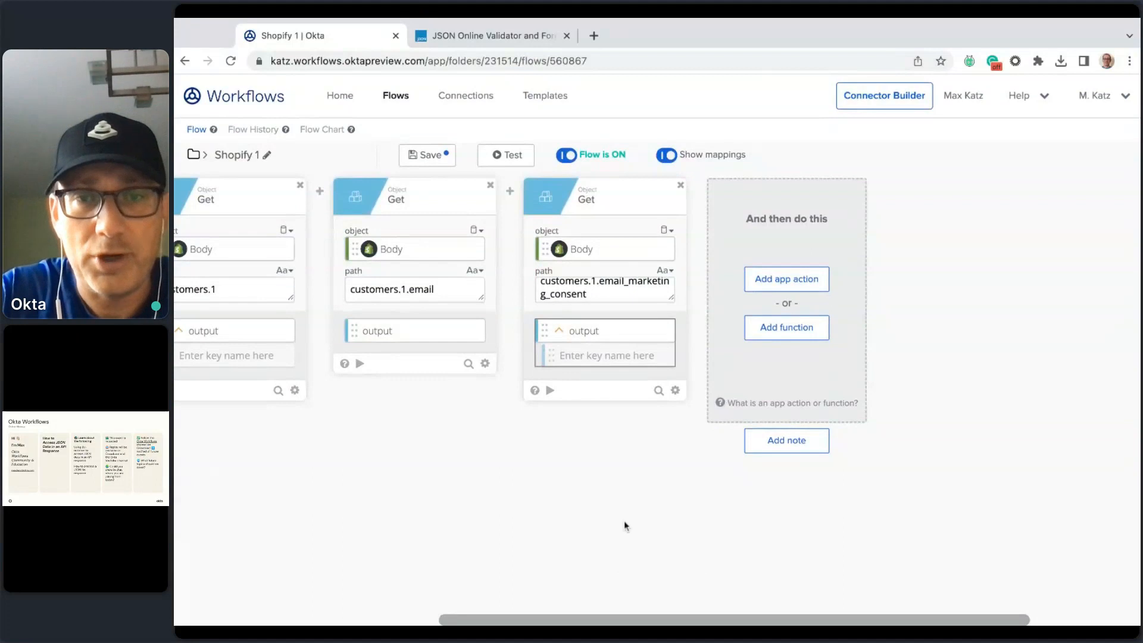
Check the state key inside email_marketing_consent in JSONLint, and copy the third Get card's path in the flow.
{"action": "left_click", "coordinate": [518, 40]}
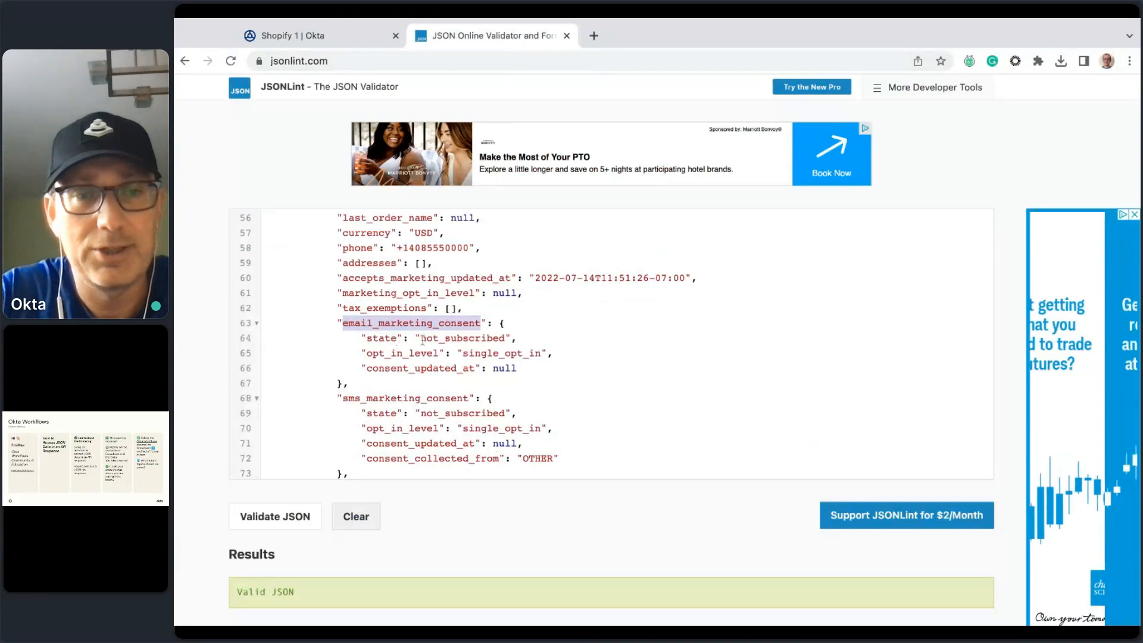
{"action": "left_click", "coordinate": [384, 36]}
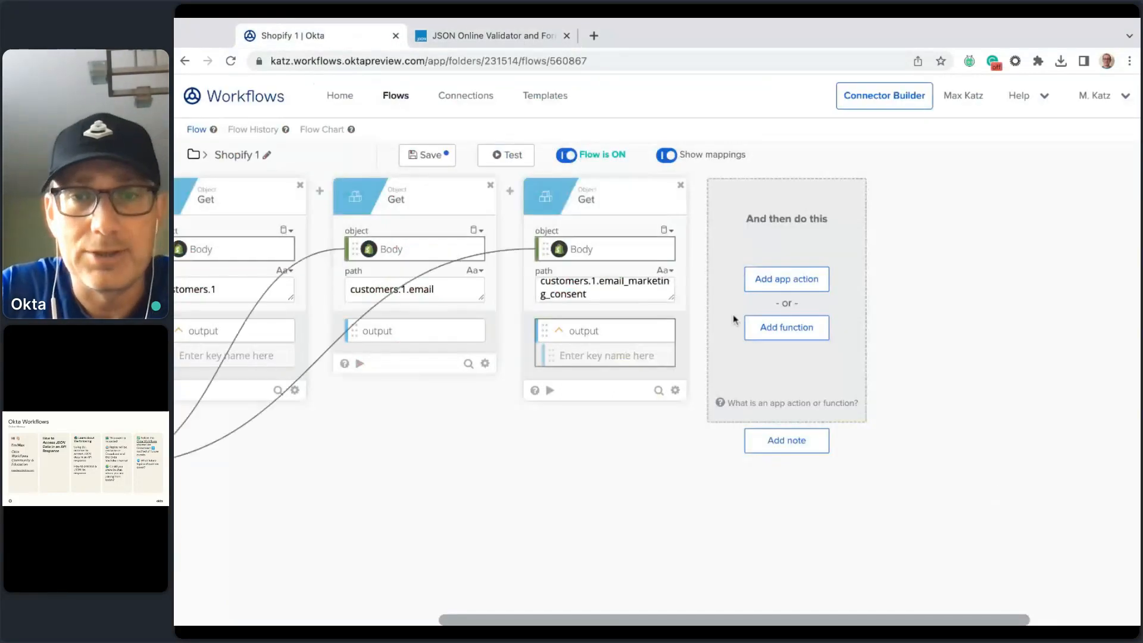
{"action": "left_click", "coordinate": [627, 298]}
{"action": "triple_click", "coordinate": [625, 294]}
{"action": "key", "text": "ctrl+c"}
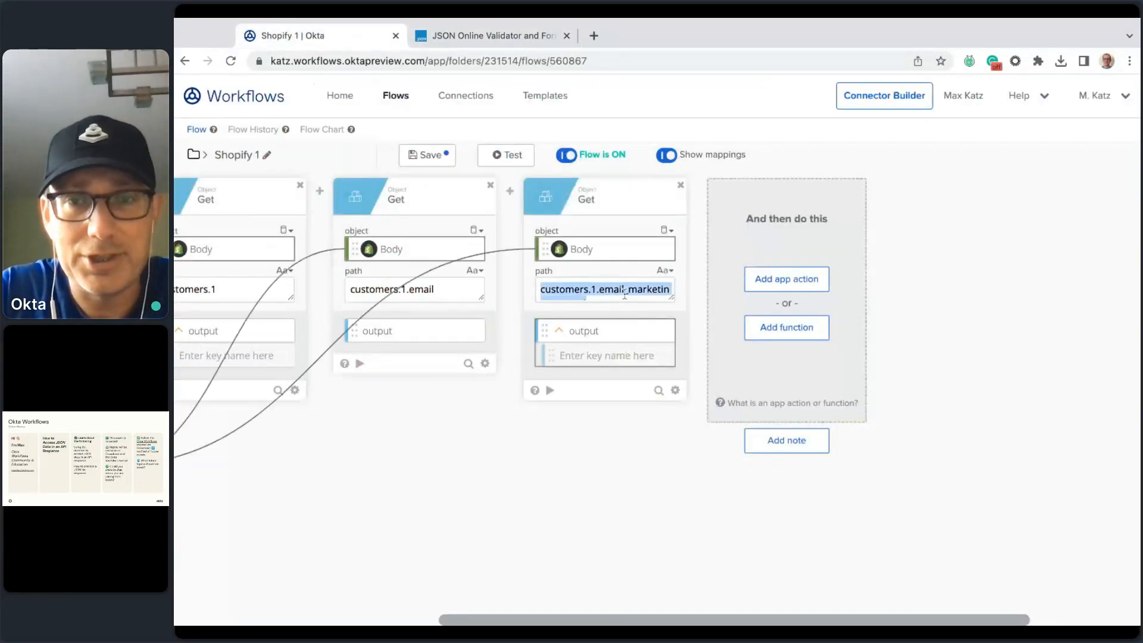
Add a fourth Object Get function at the end of the flow and map the Shopify Body to its object.
{"action": "left_click", "coordinate": [785, 328]}
{"action": "type", "text": "get"}
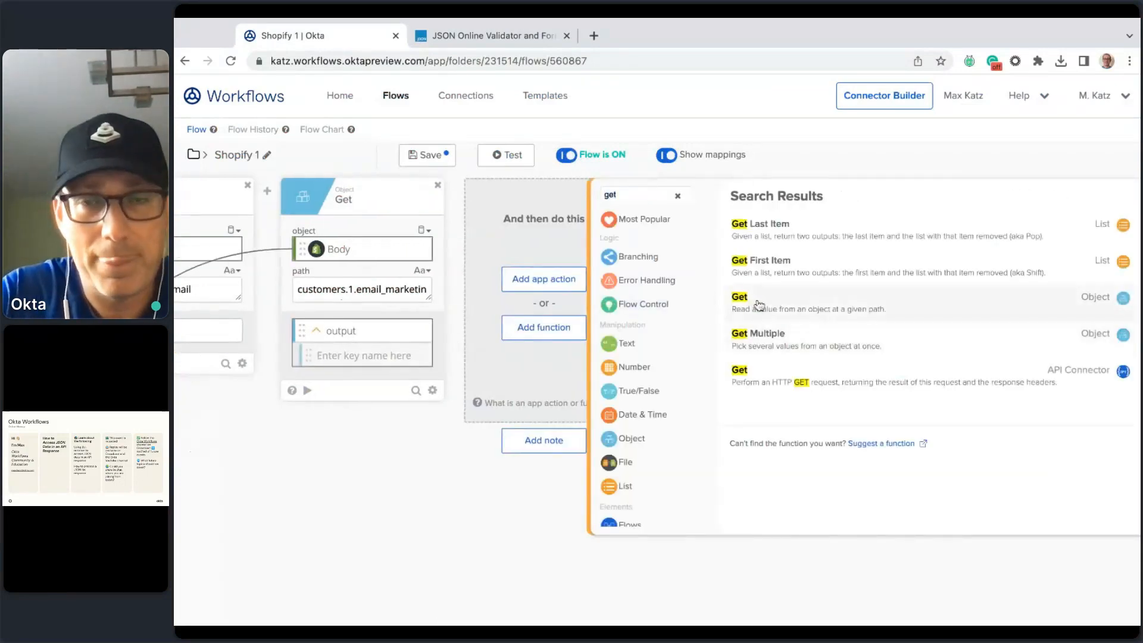
{"action": "left_click", "coordinate": [759, 303]}
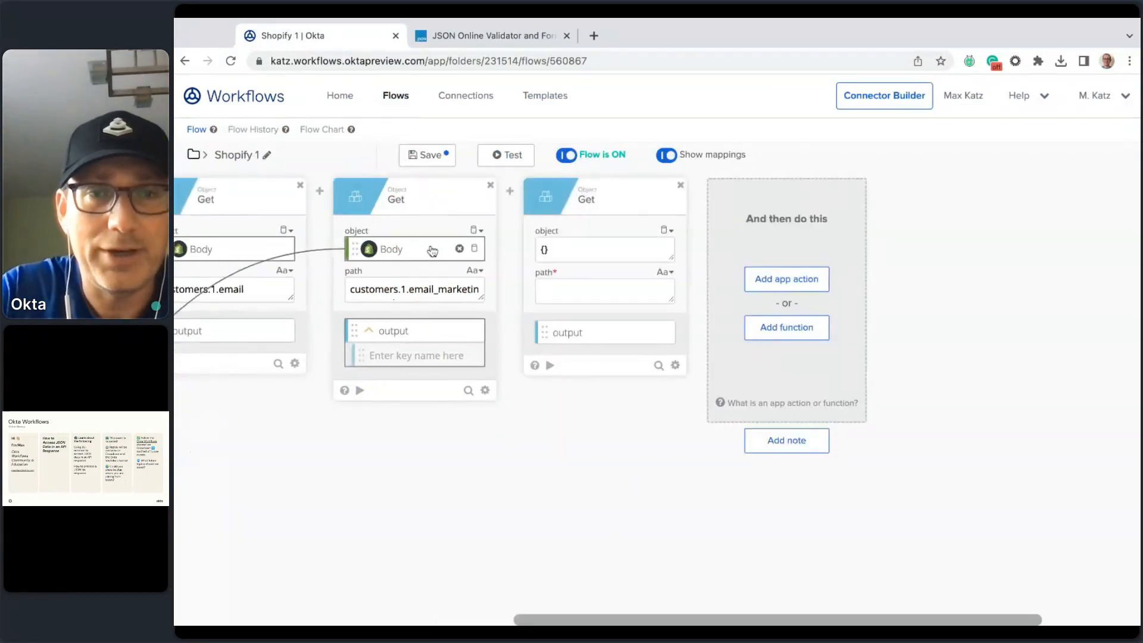
{"action": "left_click_drag", "start_coordinate": [432, 251], "coordinate": [610, 250]}
Set the fourth Get card's path to customers.1.email_marketing_consent.state, and save and test the flow.
{"action": "left_click", "coordinate": [572, 290]}
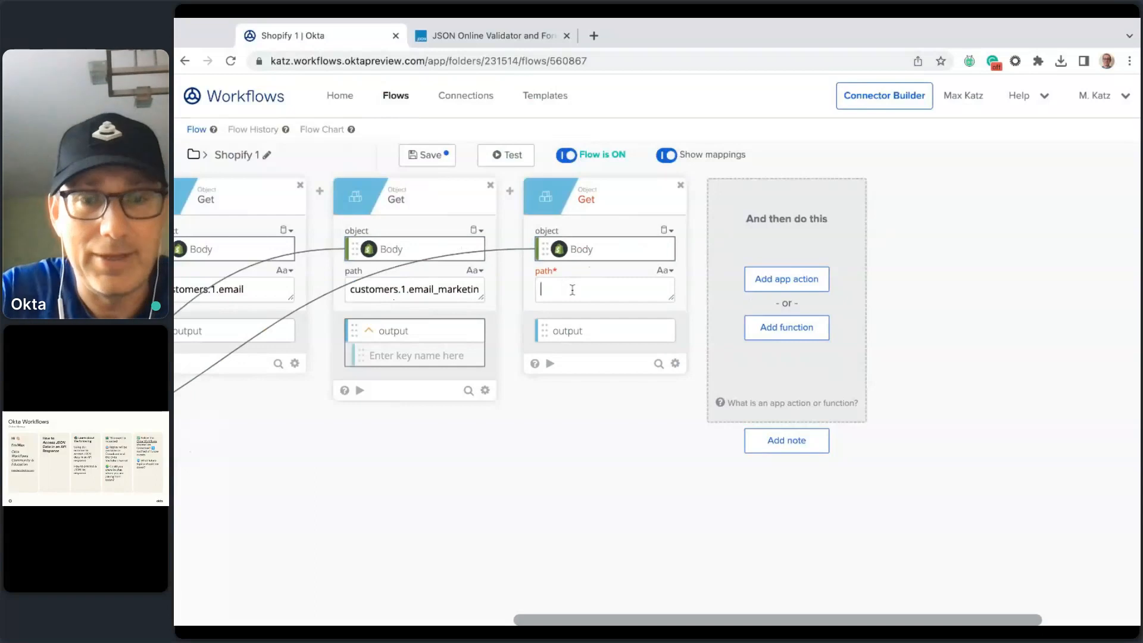
{"action": "key", "text": "ctrl+v"}
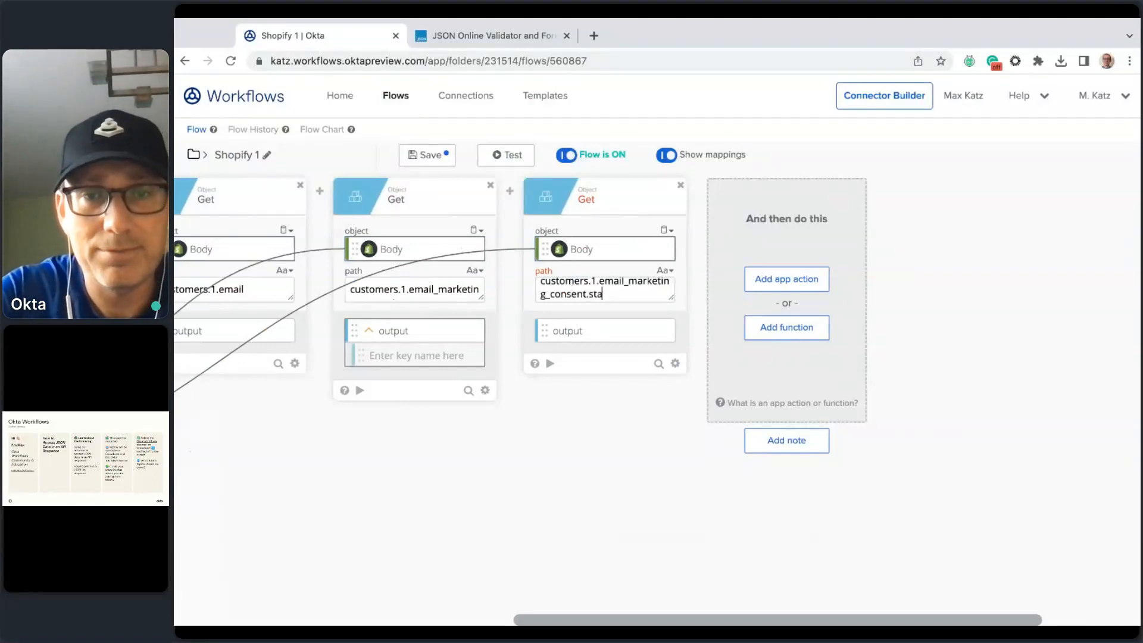
{"action": "left_click", "coordinate": [571, 474]}
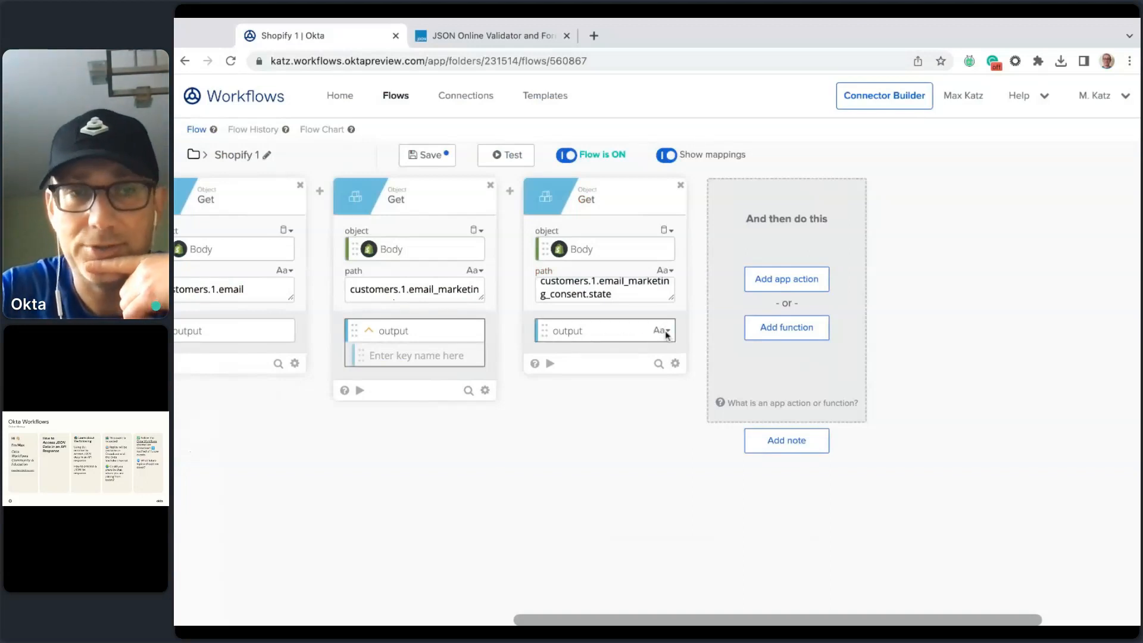
{"action": "left_click", "coordinate": [513, 161]}
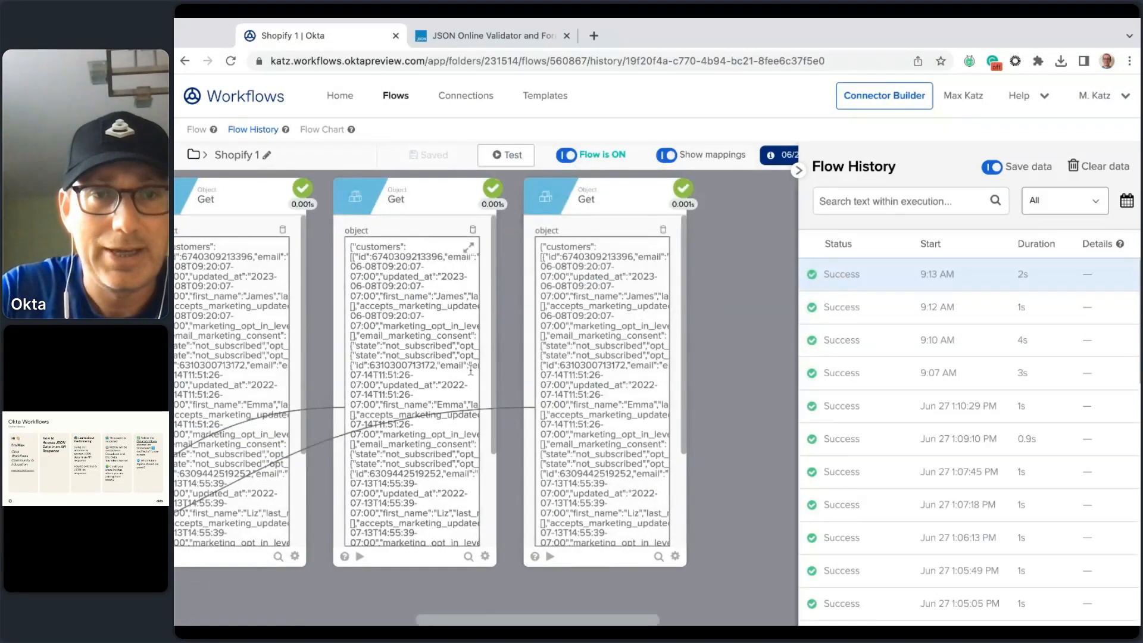
Inspect the third Get's output in the Details view, check the fourth Get's output, and return to the flow editor.
{"action": "scroll", "coordinate": [493, 380], "scroll_direction": "down", "scroll_amount": 3}
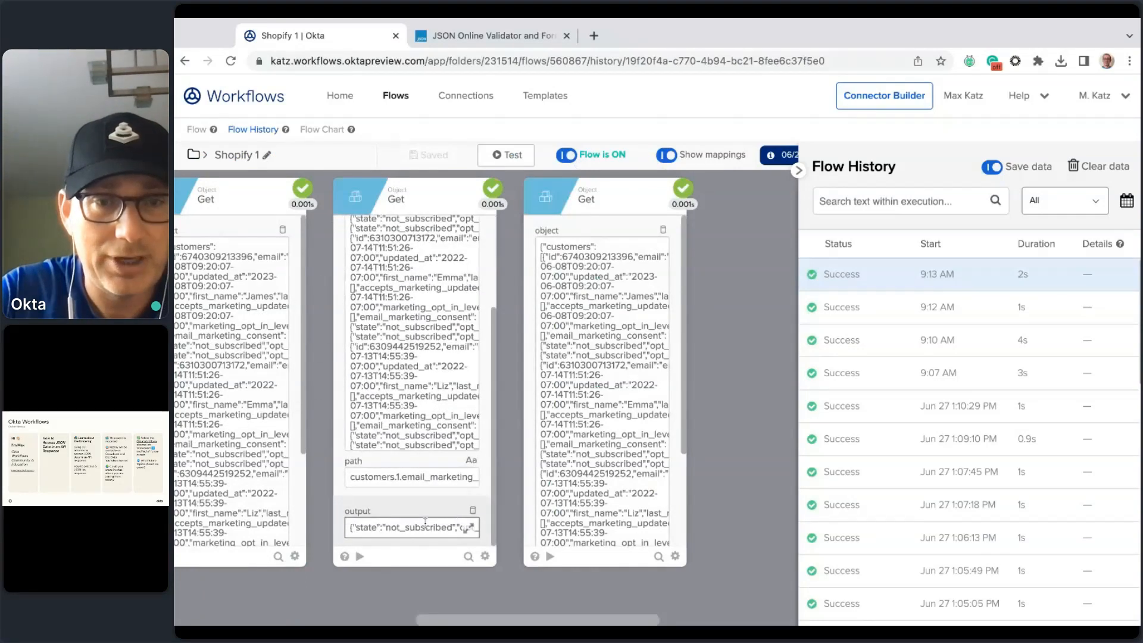
{"action": "left_click", "coordinate": [470, 528]}
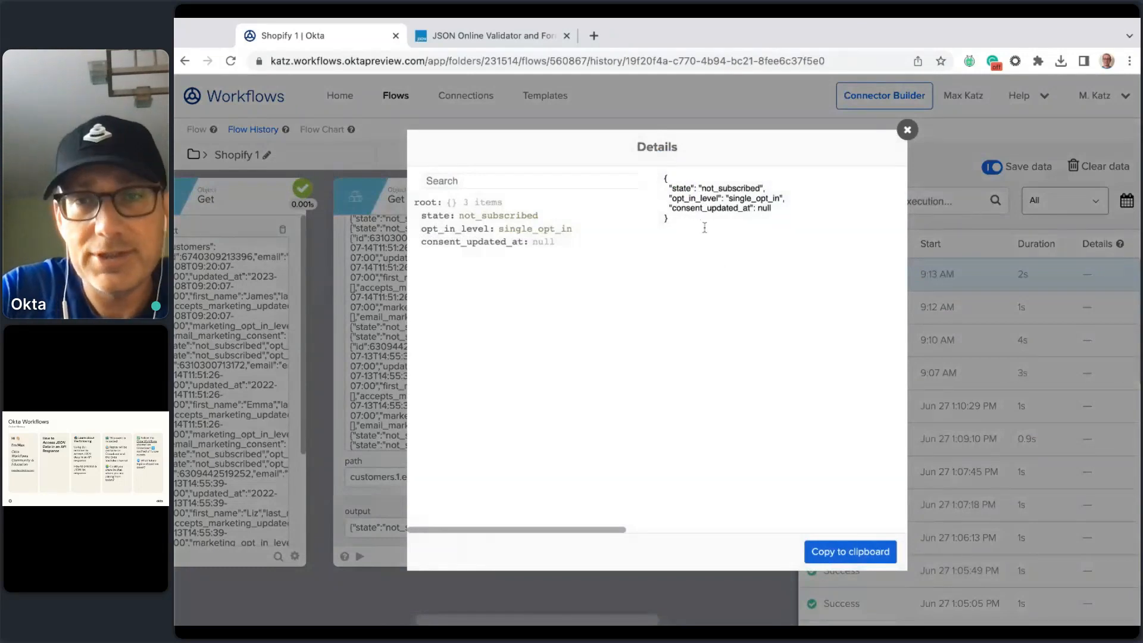
{"action": "left_click", "coordinate": [907, 130]}
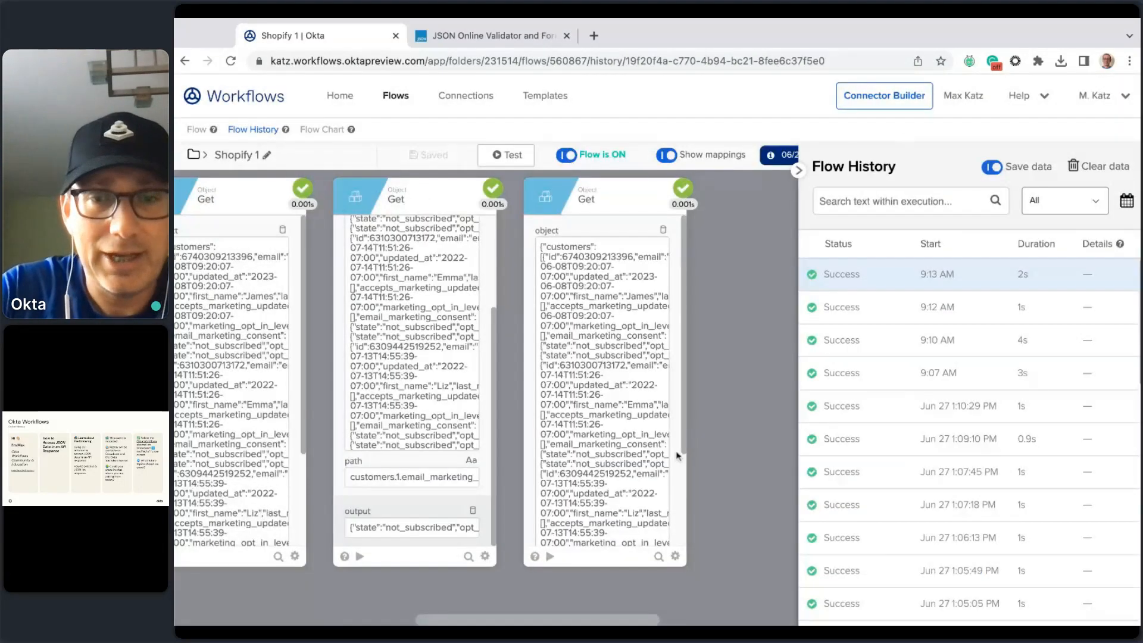
{"action": "scroll", "coordinate": [675, 441], "scroll_direction": "down", "scroll_amount": 3}
{"action": "scroll", "coordinate": [676, 440], "scroll_direction": "down", "scroll_amount": 1}
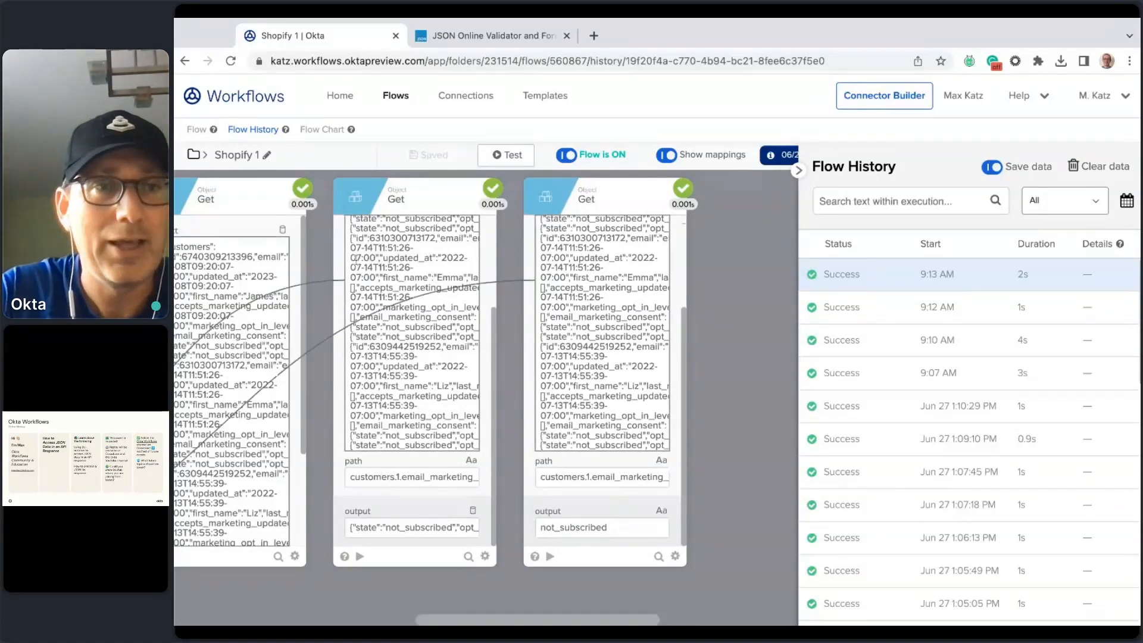
{"action": "left_click", "coordinate": [197, 130]}
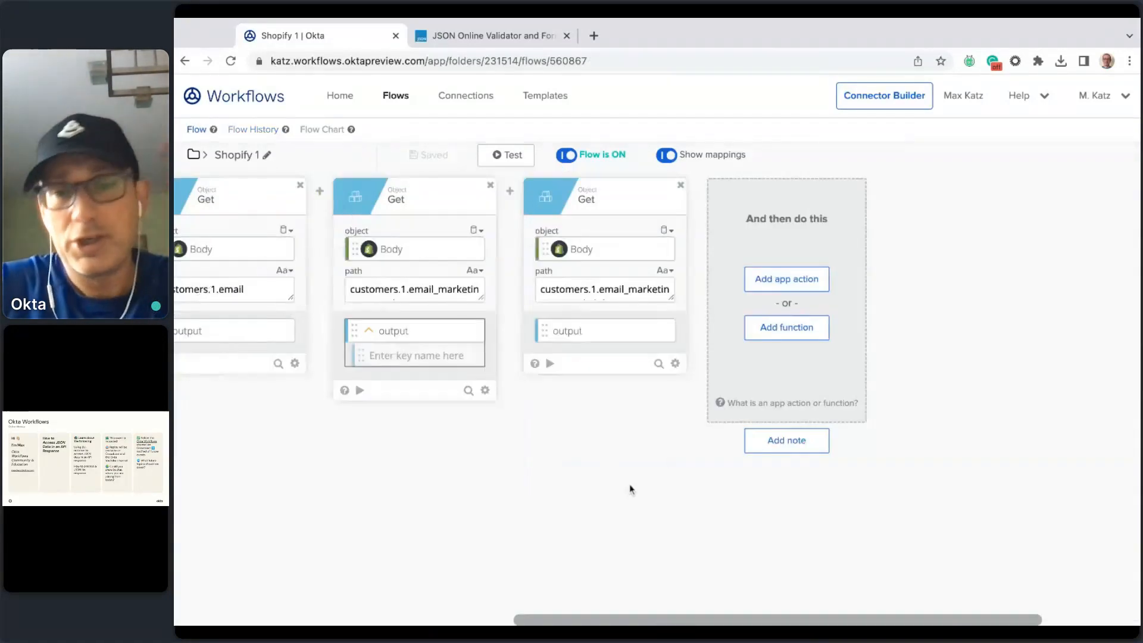
Insert an Object Get Multiple function between the Shopify Custom API Action card and the first Get card.
{"action": "scroll", "coordinate": [681, 618], "scroll_direction": "left", "scroll_amount": 10}
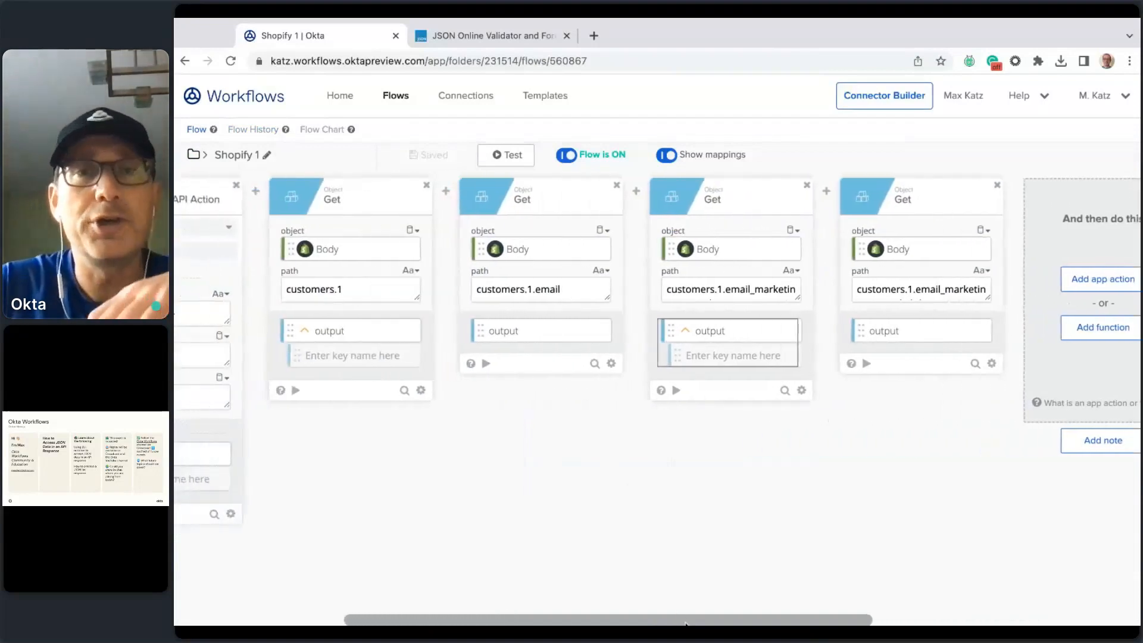
{"action": "scroll", "coordinate": [685, 619], "scroll_direction": "left", "scroll_amount": 2}
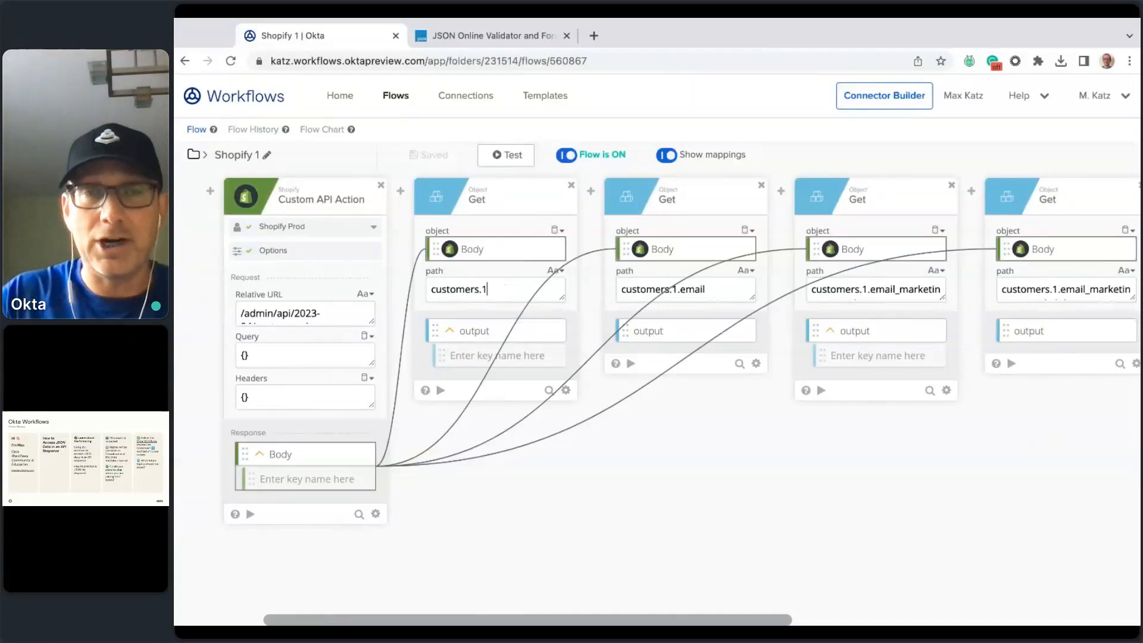
{"action": "mouse_move", "coordinate": [400, 193]}
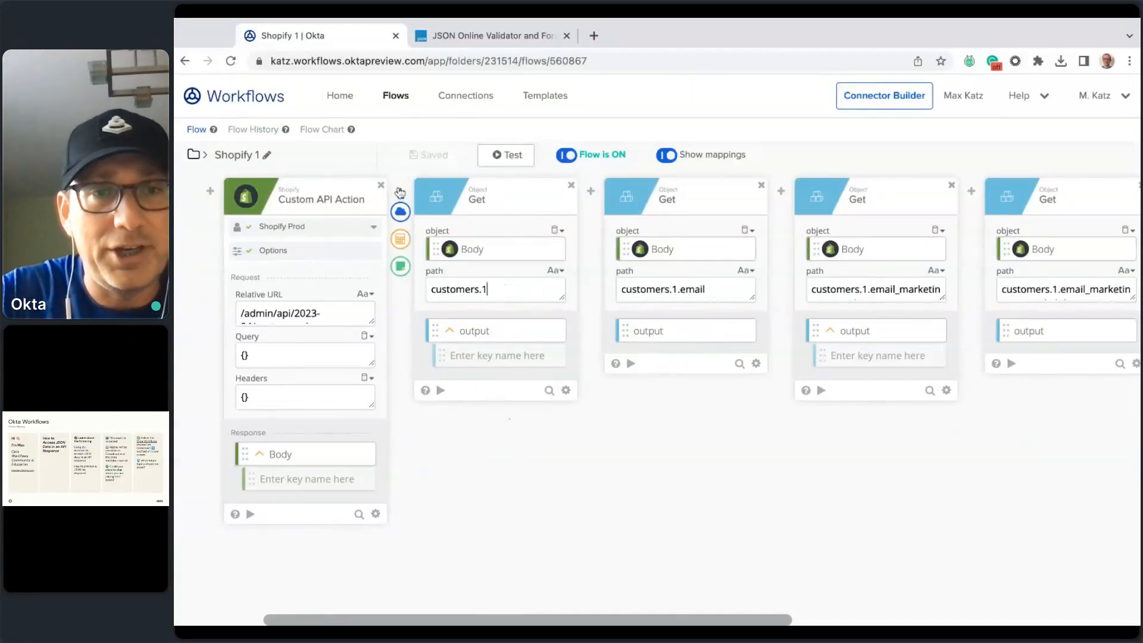
{"action": "left_click", "coordinate": [401, 239]}
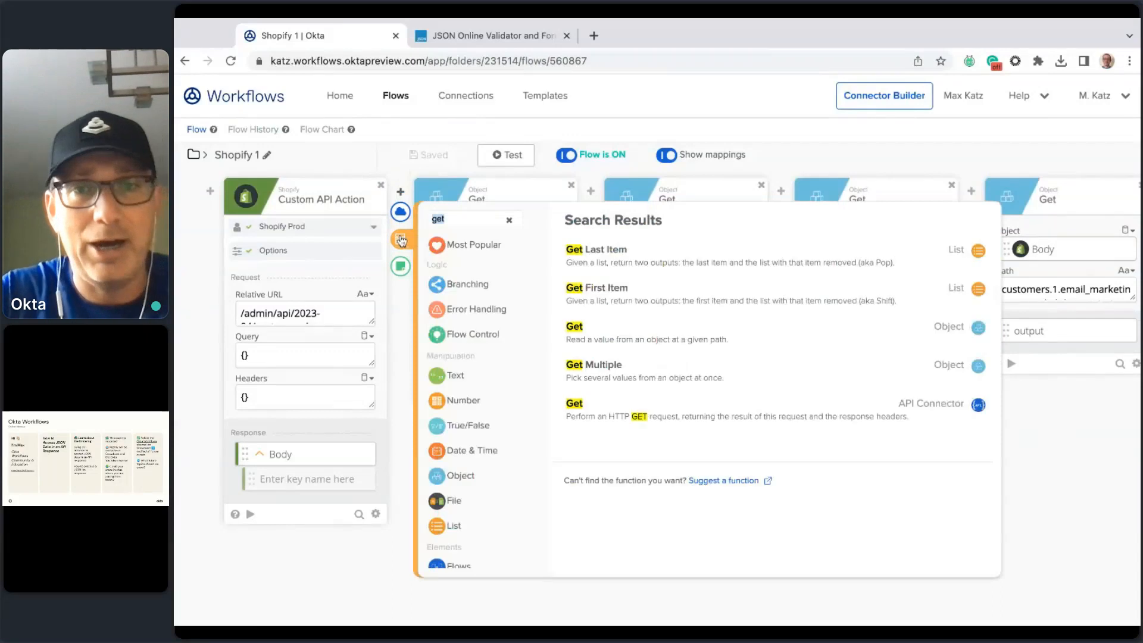
{"action": "left_click", "coordinate": [625, 379]}
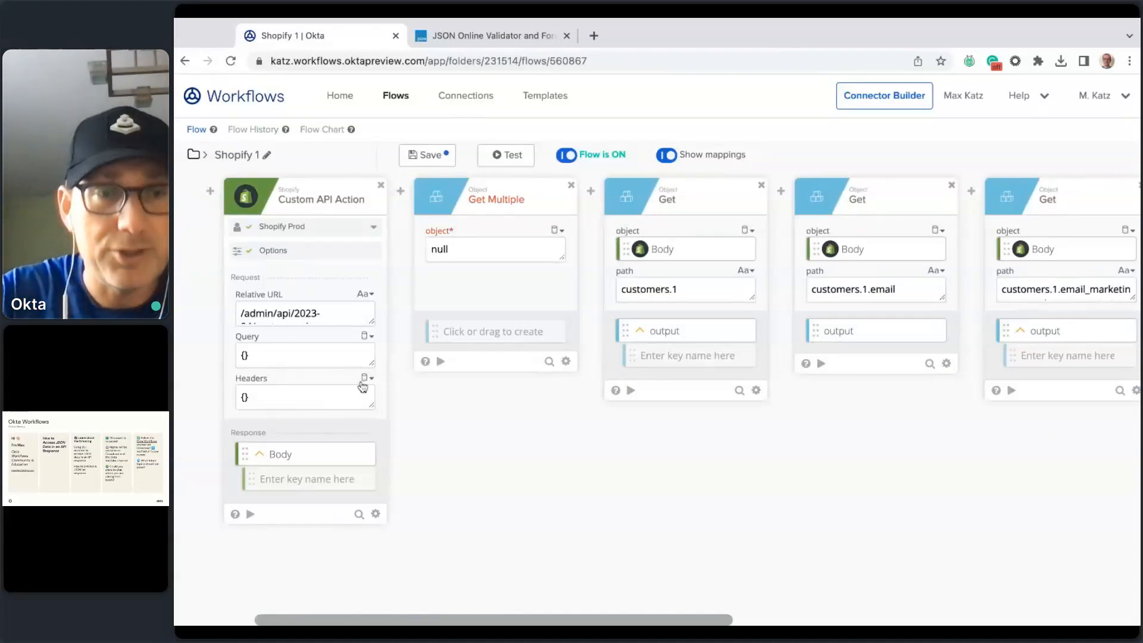
Map the Shopify Body to the Get Multiple card's object and add an output named customers.1.
{"action": "mouse_move", "coordinate": [290, 462]}
{"action": "left_click_drag", "start_coordinate": [290, 462], "coordinate": [485, 253]}
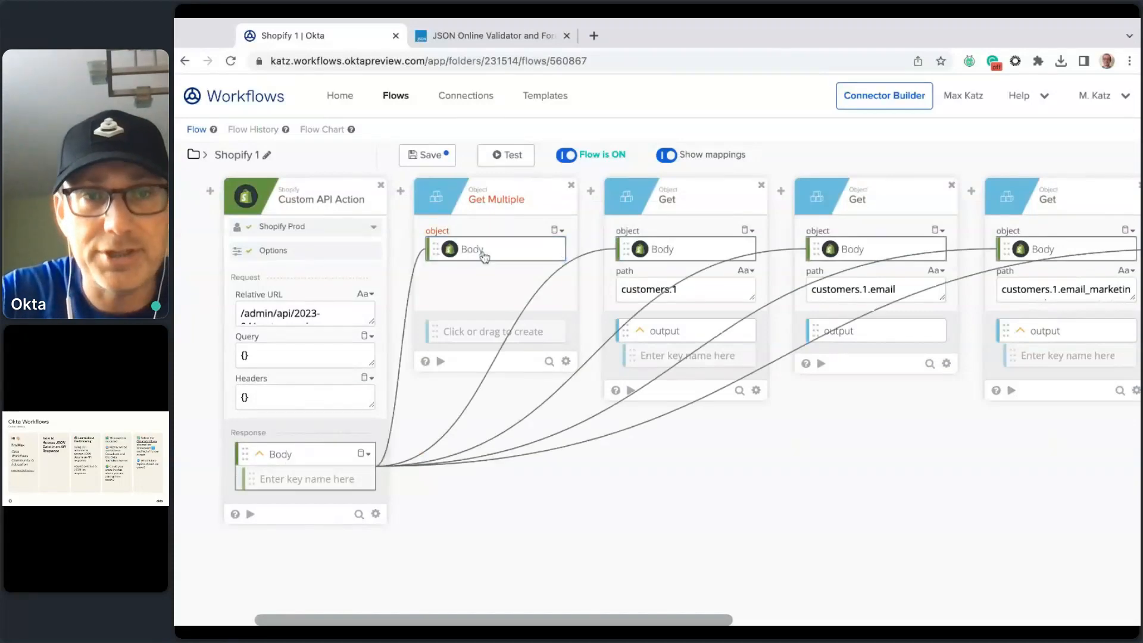
{"action": "left_click", "coordinate": [479, 335]}
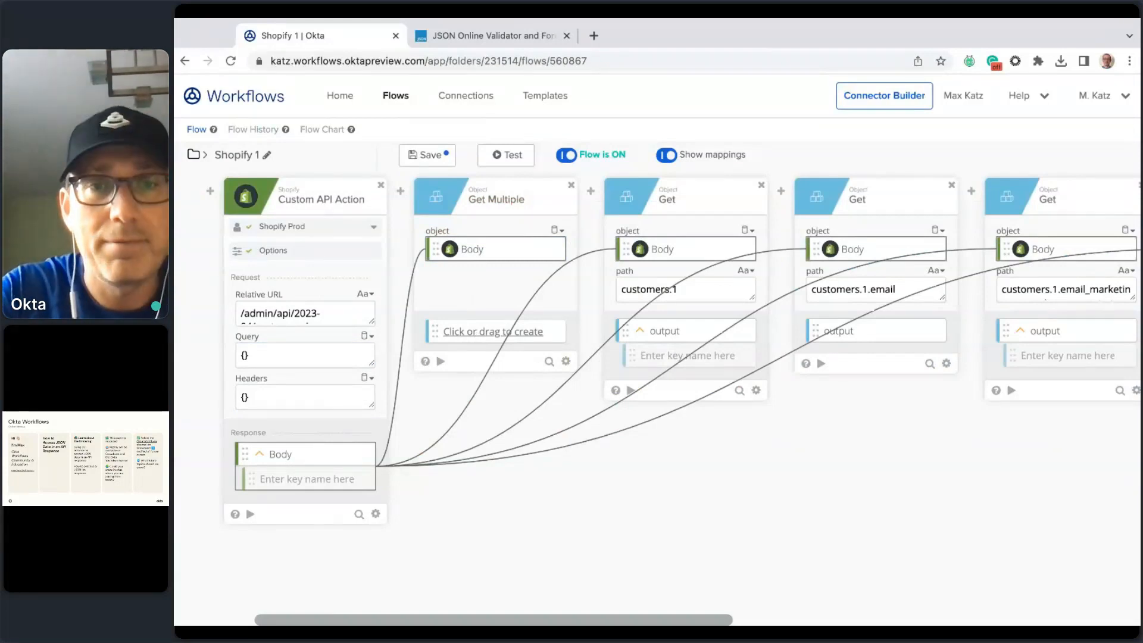
{"action": "type", "text": "customer"}
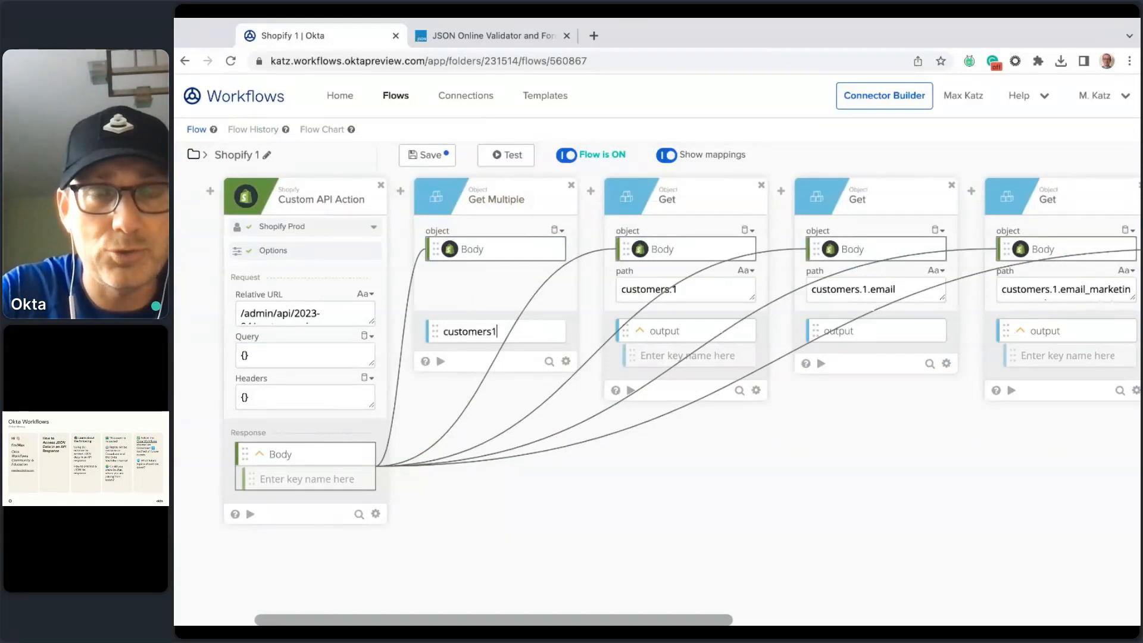
{"action": "type", "text": "s.1"}
{"action": "key", "text": "BackSpace"}
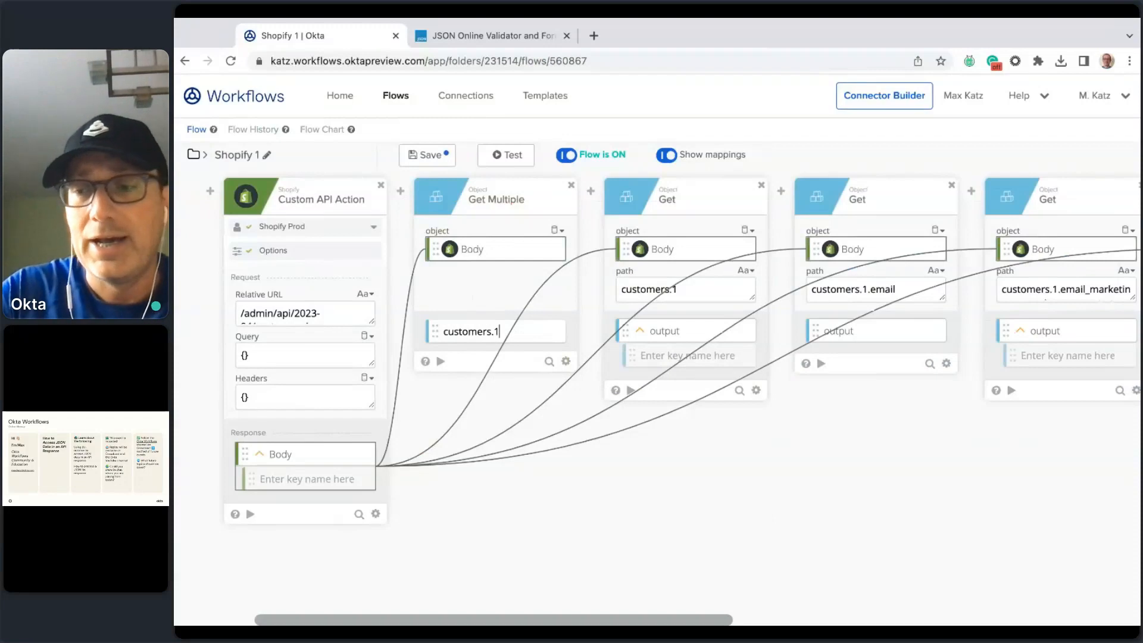
{"action": "type", "text": ".1"}
{"action": "key", "text": "Return"}
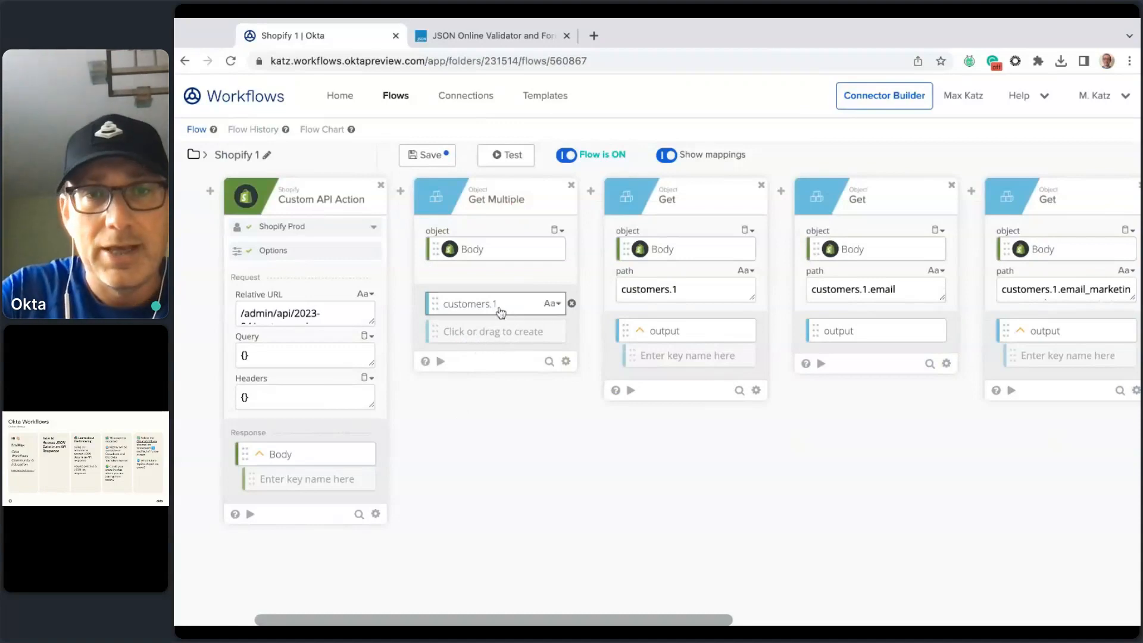
Add a customers.1.email output to the Get Multiple card and set the customers.1 output's type to Object.
{"action": "left_click", "coordinate": [476, 335]}
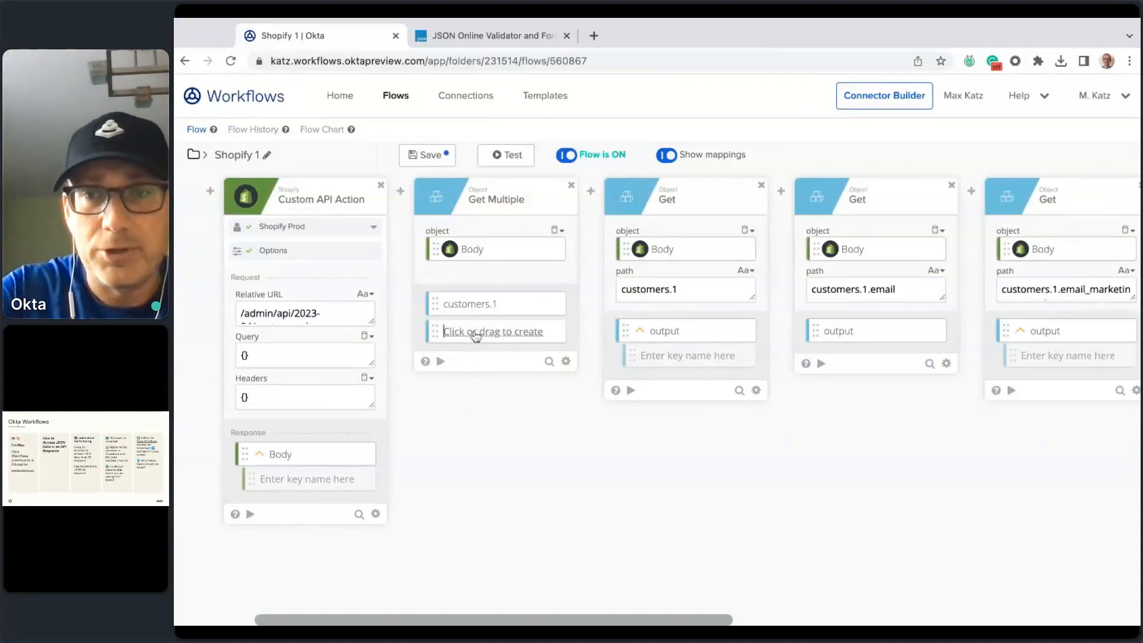
{"action": "type", "text": "customers.1"}
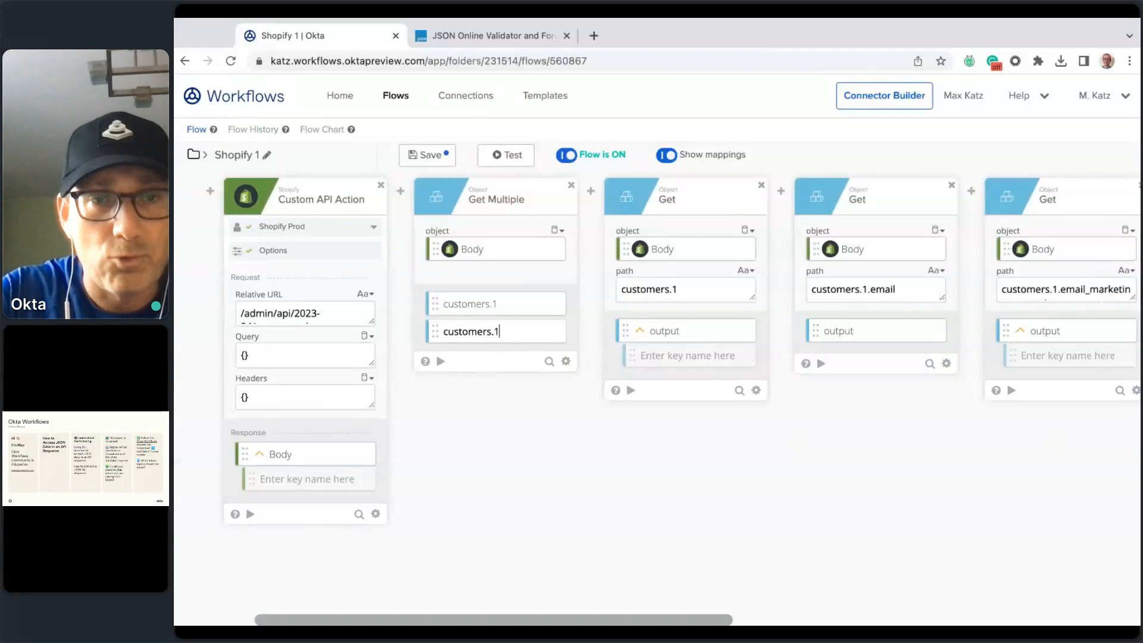
{"action": "type", "text": ".email"}
{"action": "left_click", "coordinate": [490, 437]}
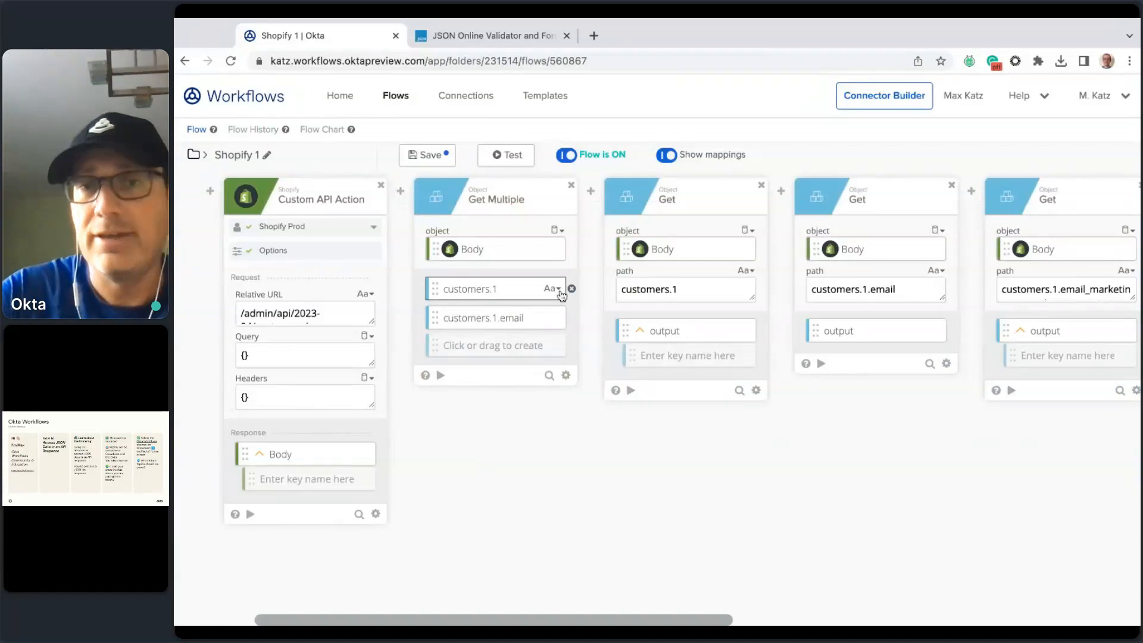
{"action": "left_click", "coordinate": [559, 290]}
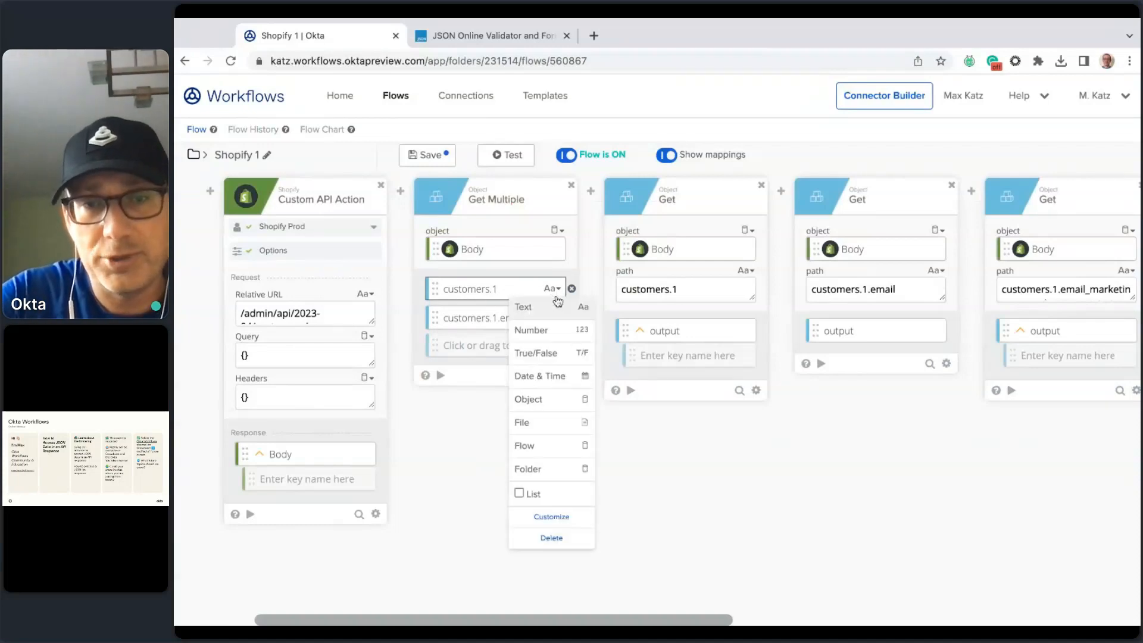
{"action": "left_click", "coordinate": [562, 400]}
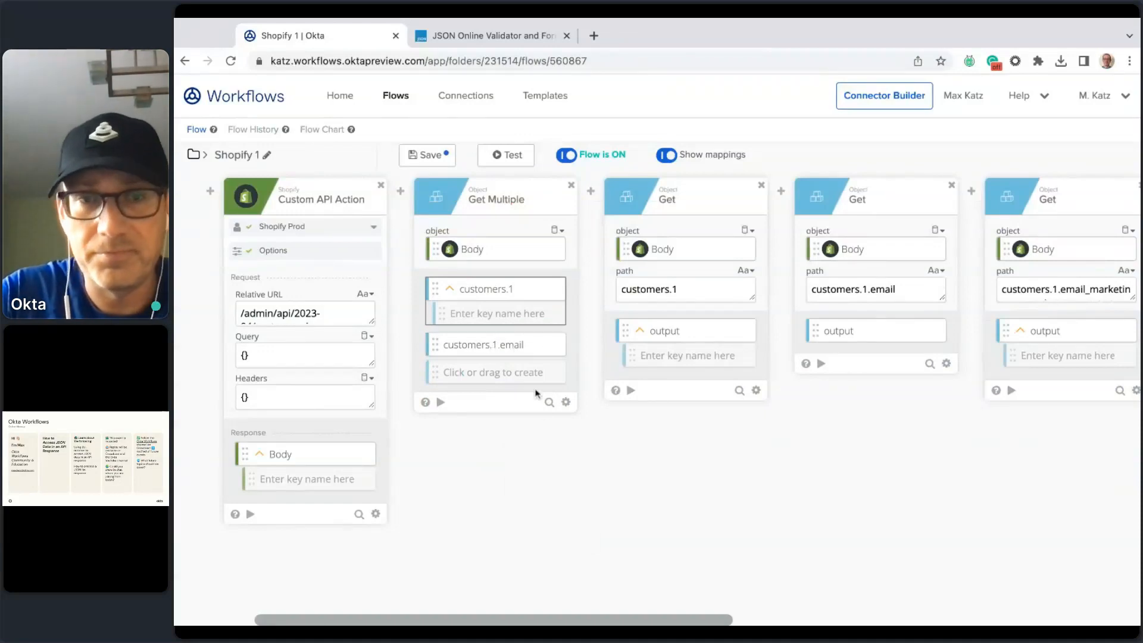
Add a Get Multiple output customers.1.email_marketing_consent, reusing the third Get card's path, and set its type to Object.
{"action": "triple_click", "coordinate": [1050, 292]}
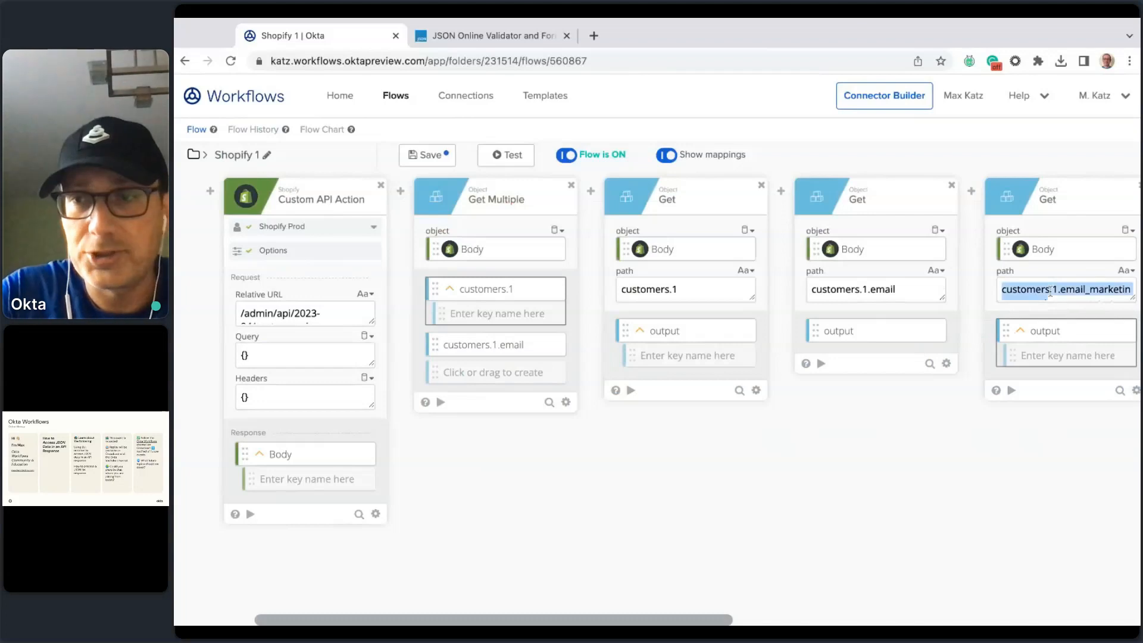
{"action": "left_click", "coordinate": [483, 380]}
{"action": "type", "text": "customers.1.email_marketing_consent"}
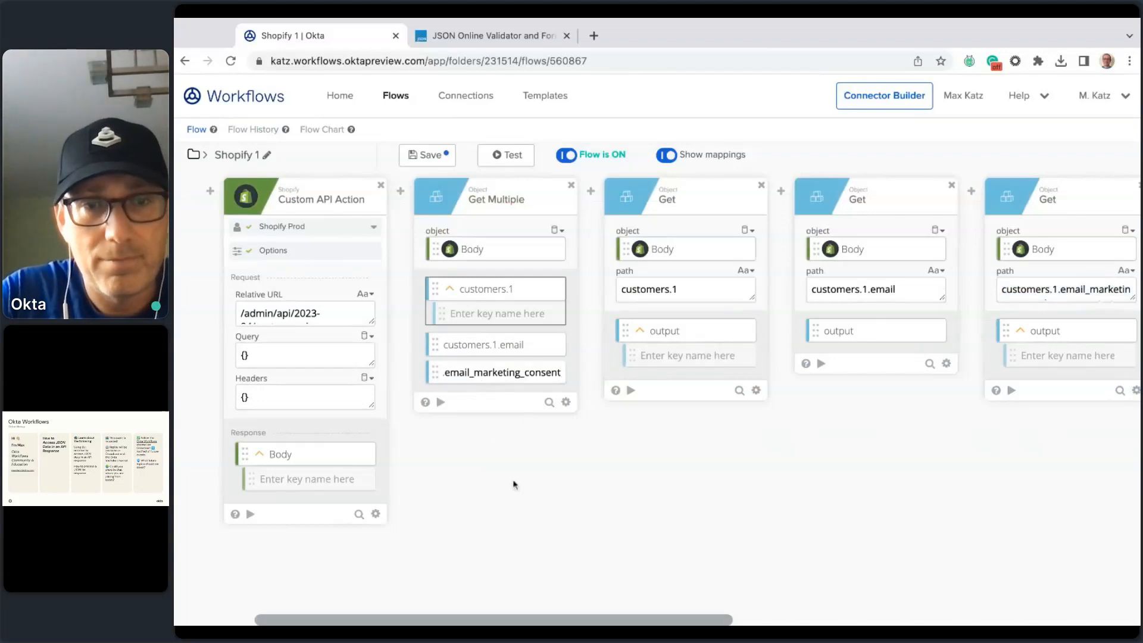
{"action": "left_click", "coordinate": [515, 485]}
{"action": "left_click", "coordinate": [559, 375]}
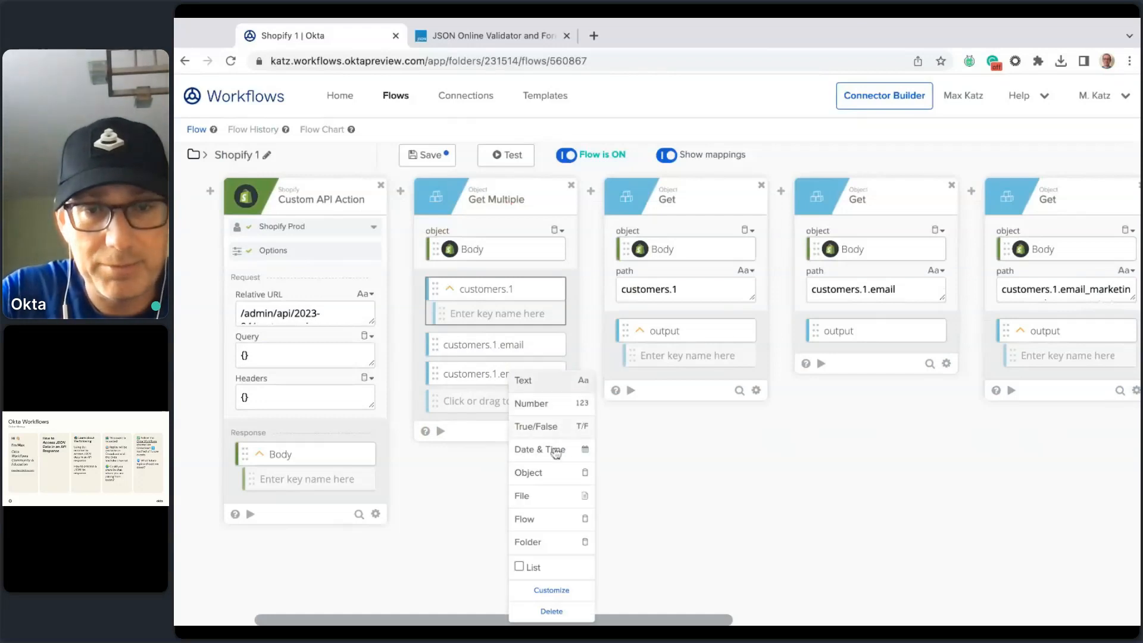
{"action": "left_click", "coordinate": [566, 475]}
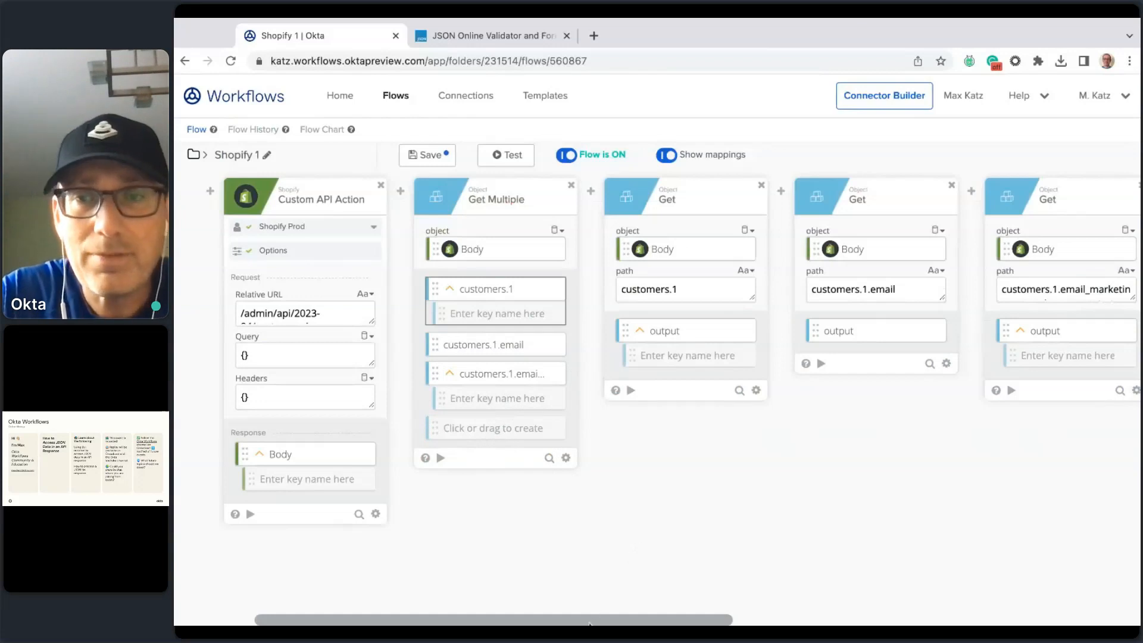
Add a Get Multiple output customers.1.email_marketing_consent.state, reusing the last Get card's path.
{"action": "left_click_drag", "start_coordinate": [590, 624], "coordinate": [746, 624]}
{"action": "left_click", "coordinate": [946, 289]}
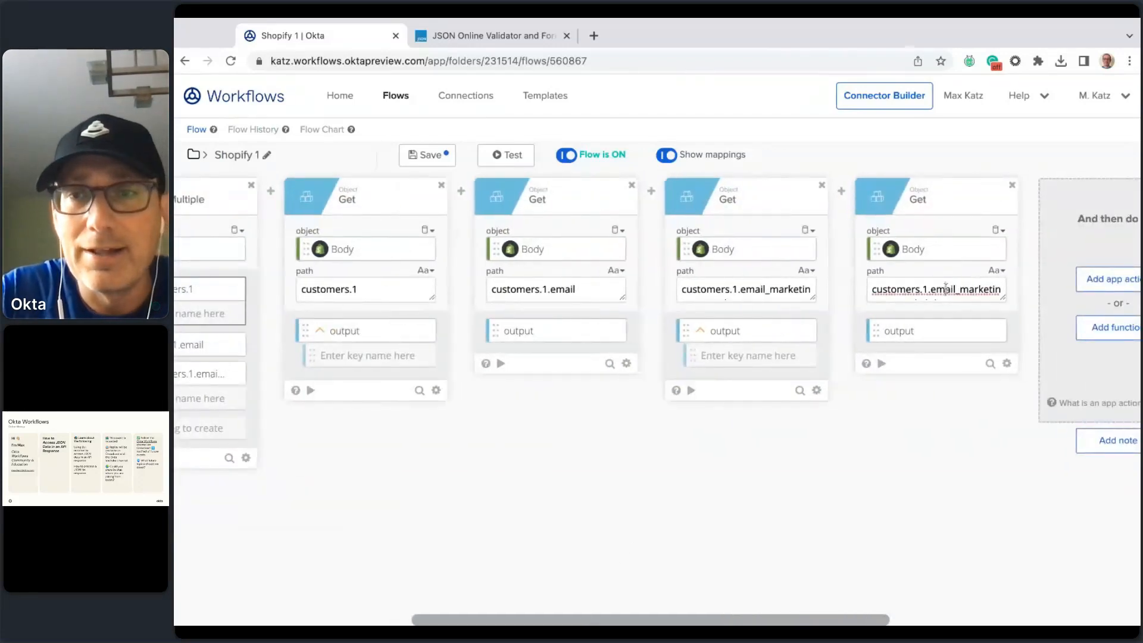
{"action": "triple_click", "coordinate": [946, 289]}
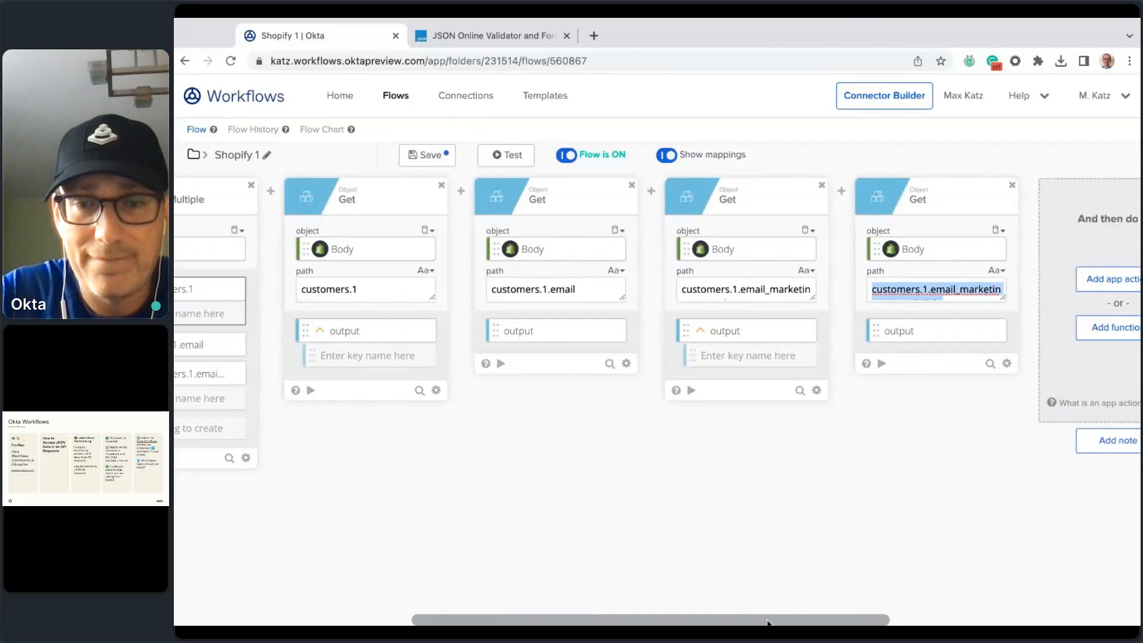
{"action": "left_click_drag", "start_coordinate": [768, 623], "coordinate": [565, 622]}
{"action": "left_click", "coordinate": [558, 433]}
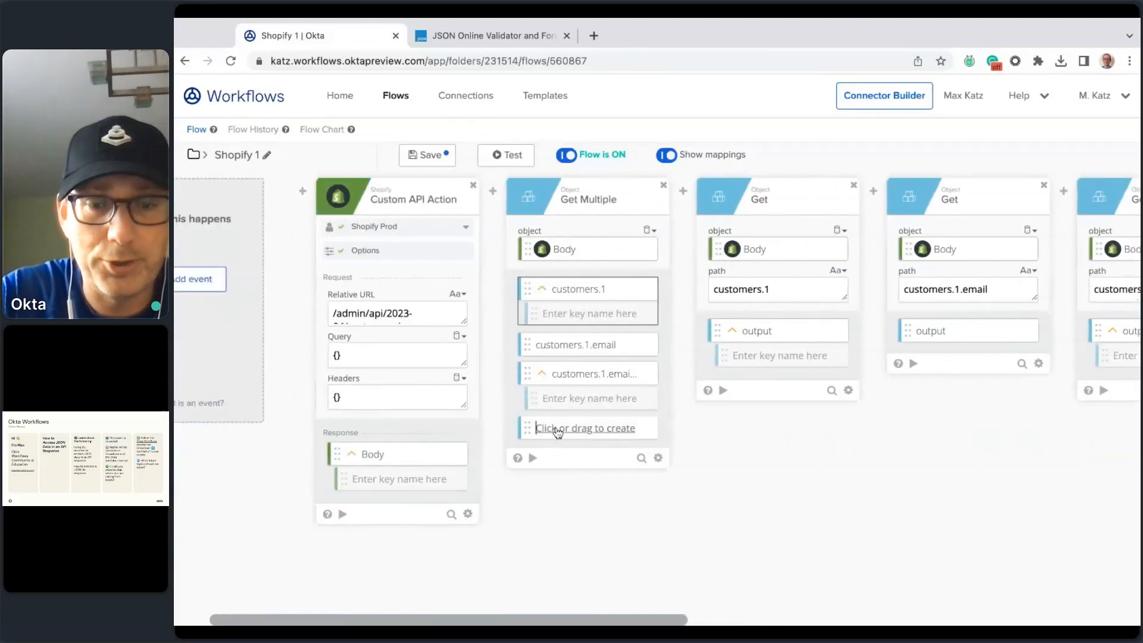
{"action": "type", "text": "customers.1.email_marketing_consent.state"}
{"action": "left_click", "coordinate": [637, 539]}
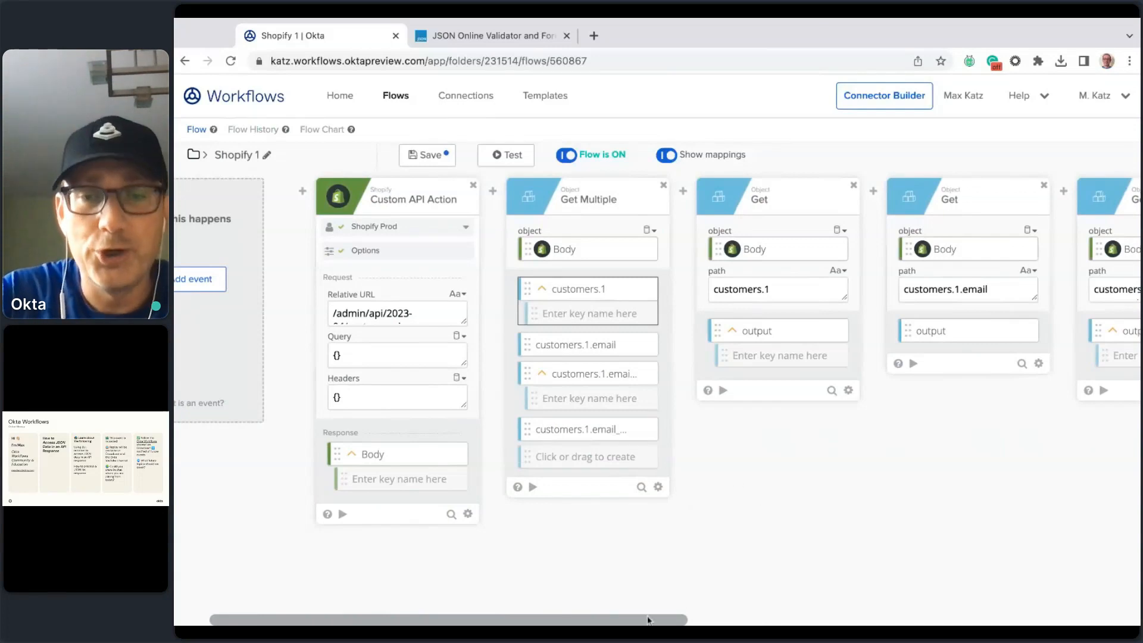
Test the flow, bring the Get Multiple card's outputs into view in the run history, and hide the mapping lines.
{"action": "left_click_drag", "start_coordinate": [647, 620], "coordinate": [801, 607]}
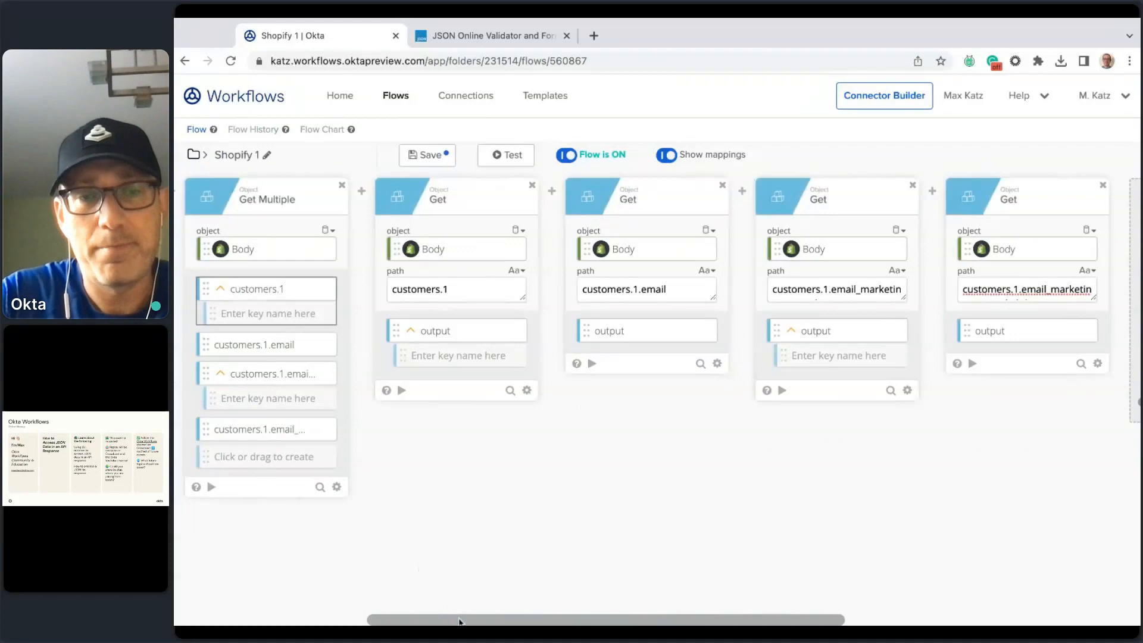
{"action": "scroll", "coordinate": [459, 621], "scroll_direction": "left", "scroll_amount": 5}
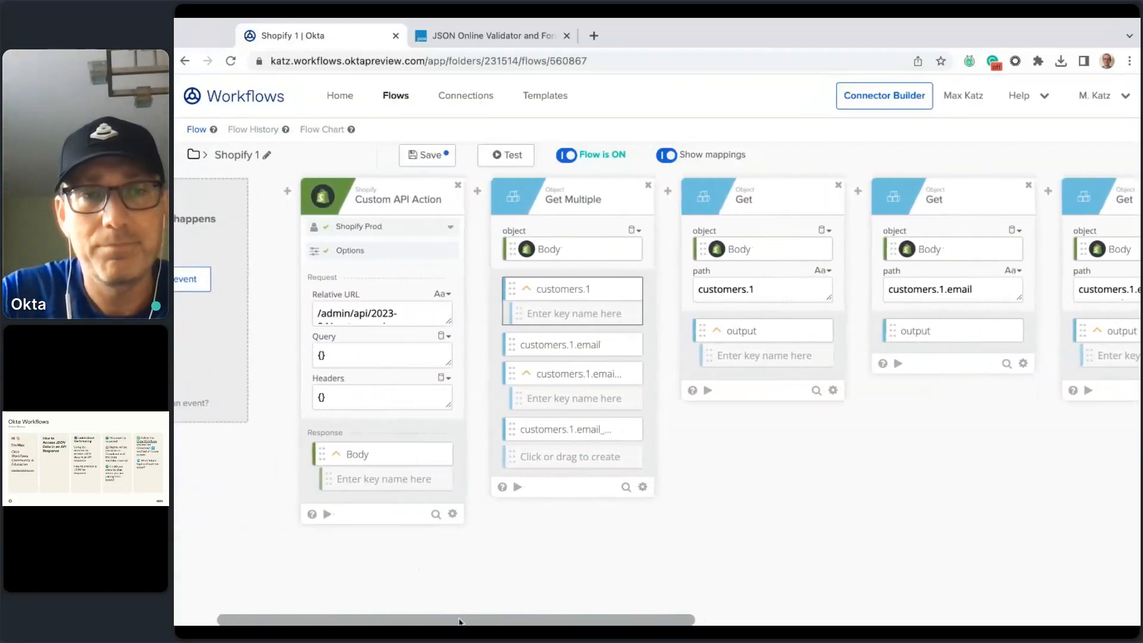
{"action": "scroll", "coordinate": [459, 621], "scroll_direction": "left", "scroll_amount": 3}
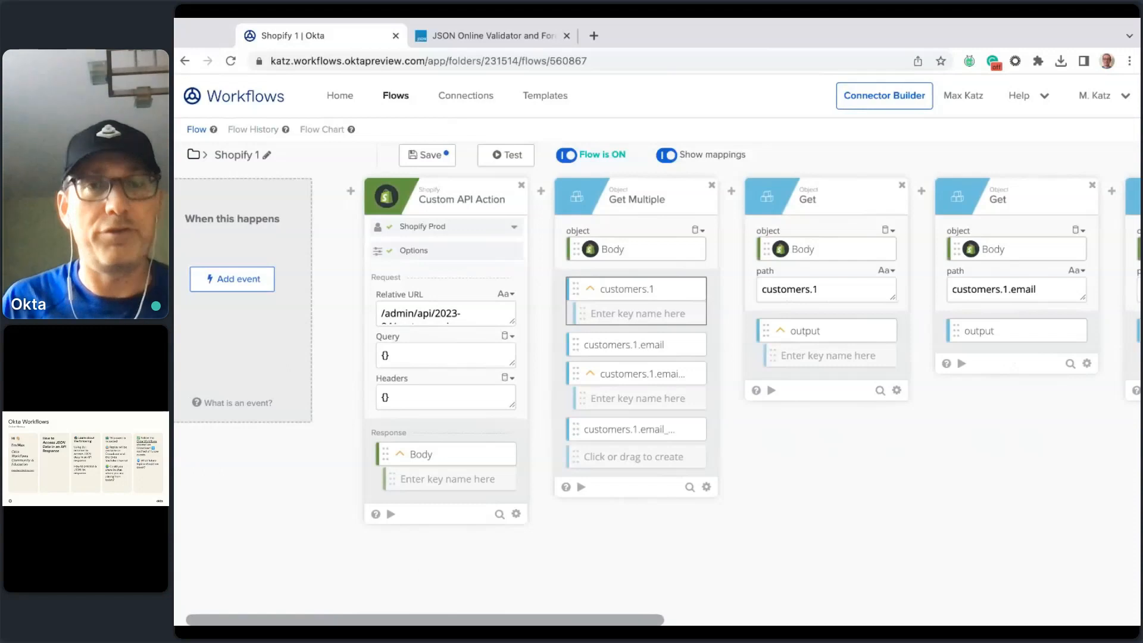
{"action": "left_click", "coordinate": [513, 160]}
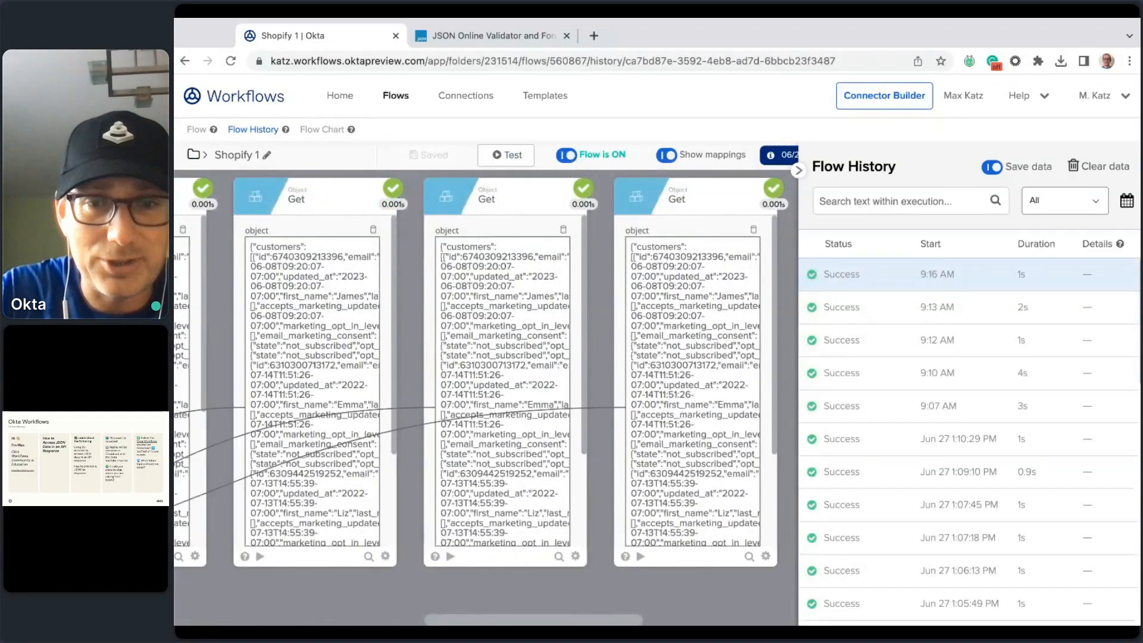
{"action": "left_click_drag", "start_coordinate": [618, 623], "coordinate": [460, 623]}
{"action": "scroll", "coordinate": [462, 324], "scroll_direction": "down", "scroll_amount": 5}
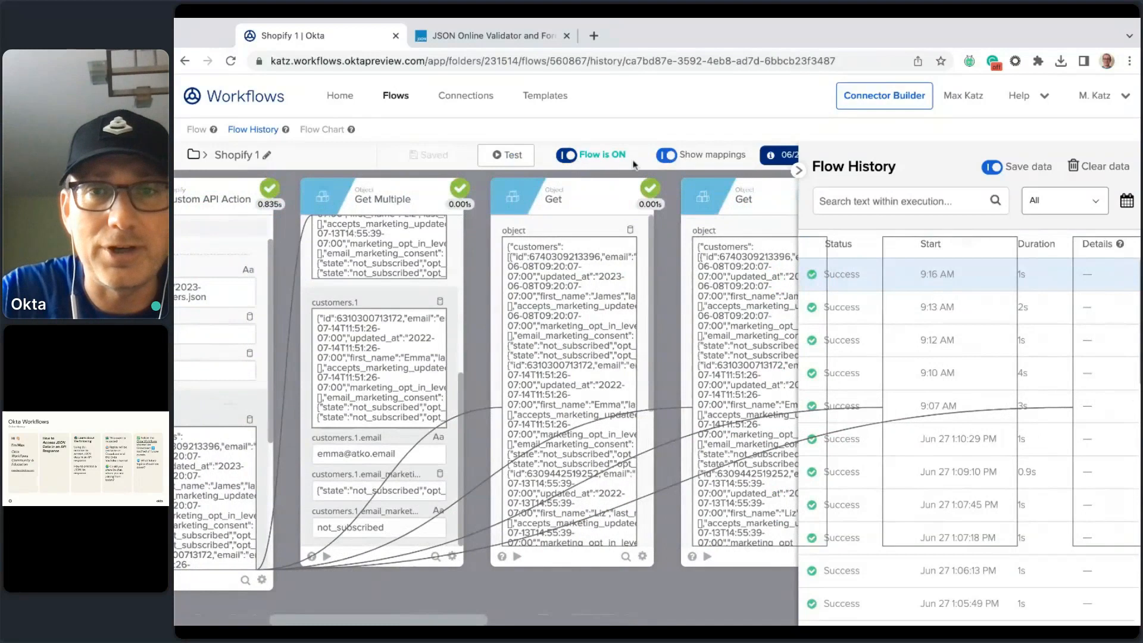
{"action": "left_click", "coordinate": [667, 154]}
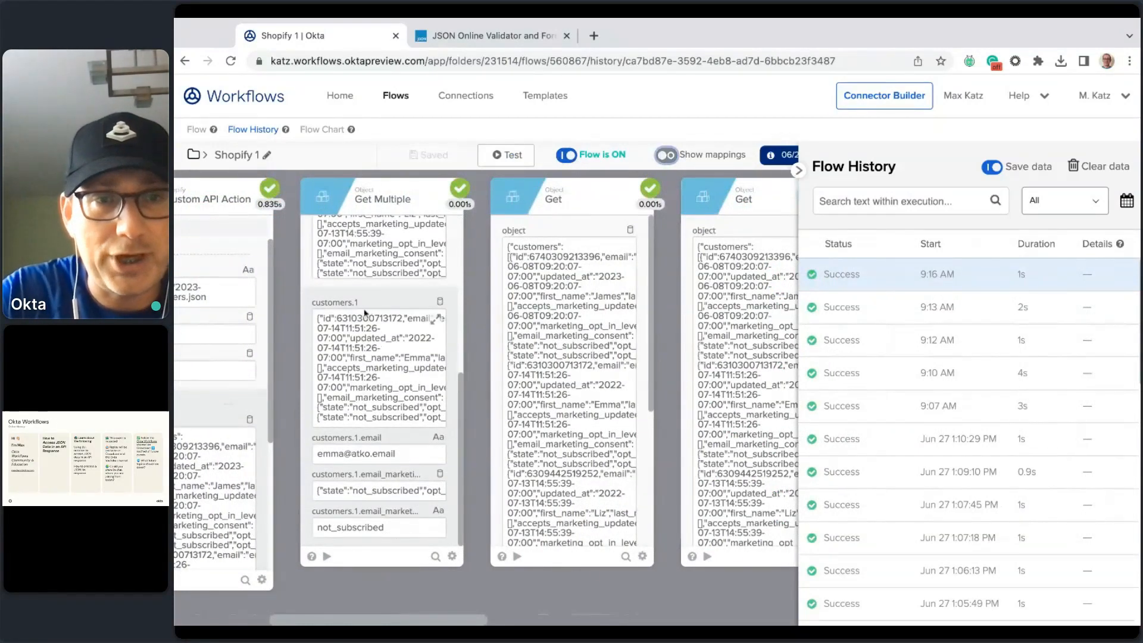
Inspect Get Multiple's customers.1 and email_marketing_consent outputs in the Details view, and return to the flow editor.
{"action": "left_click", "coordinate": [439, 319]}
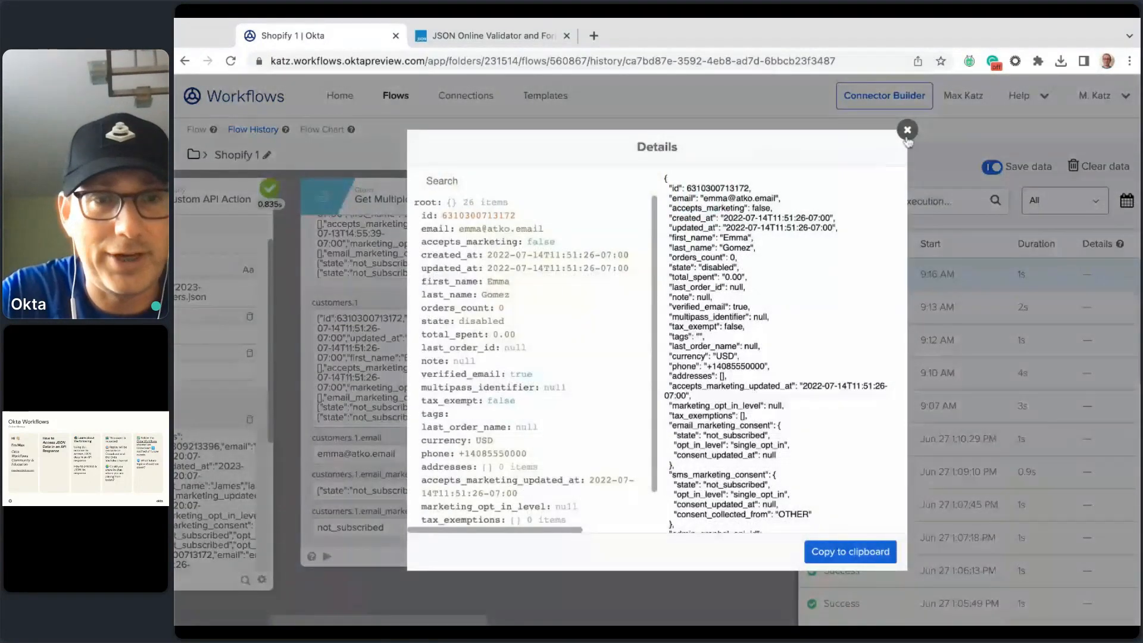
{"action": "left_click", "coordinate": [907, 132]}
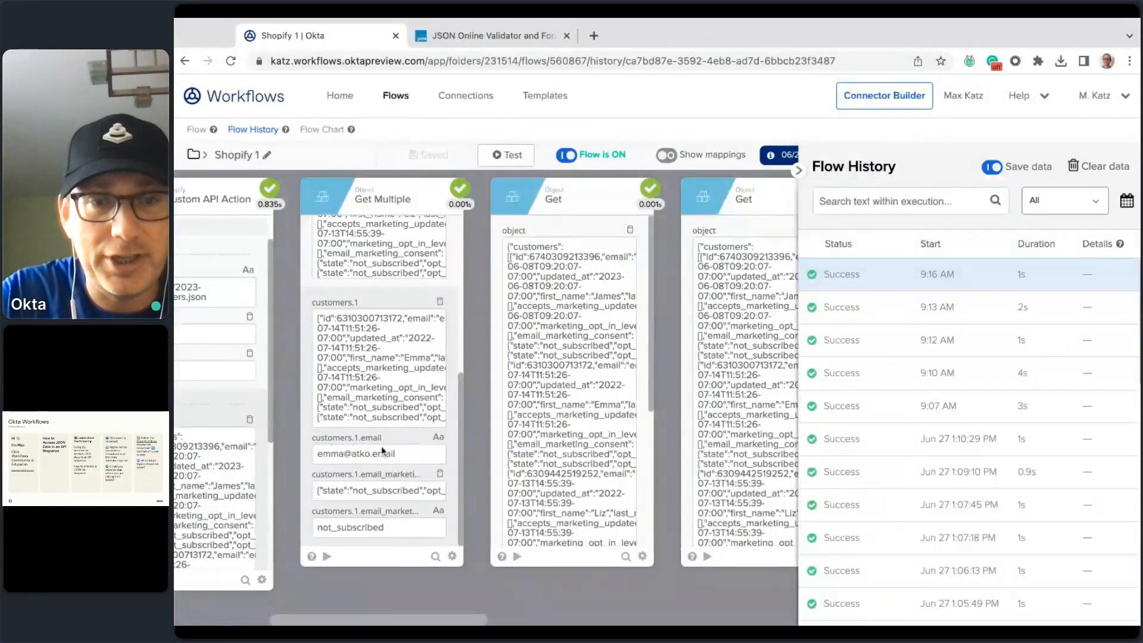
{"action": "left_click", "coordinate": [441, 493]}
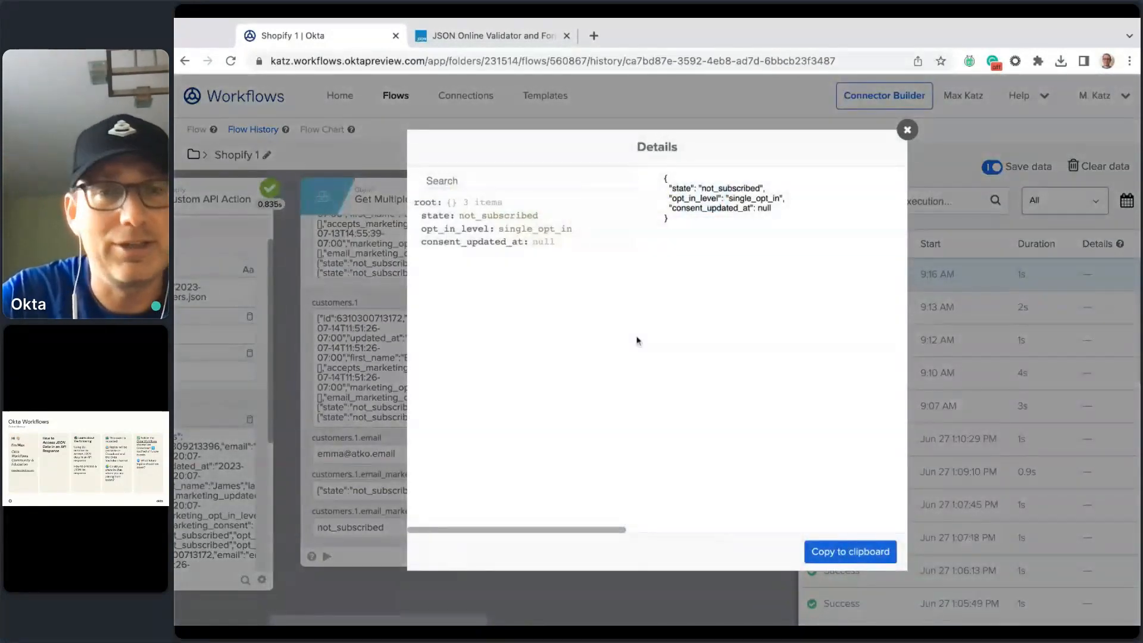
{"action": "left_click", "coordinate": [908, 130]}
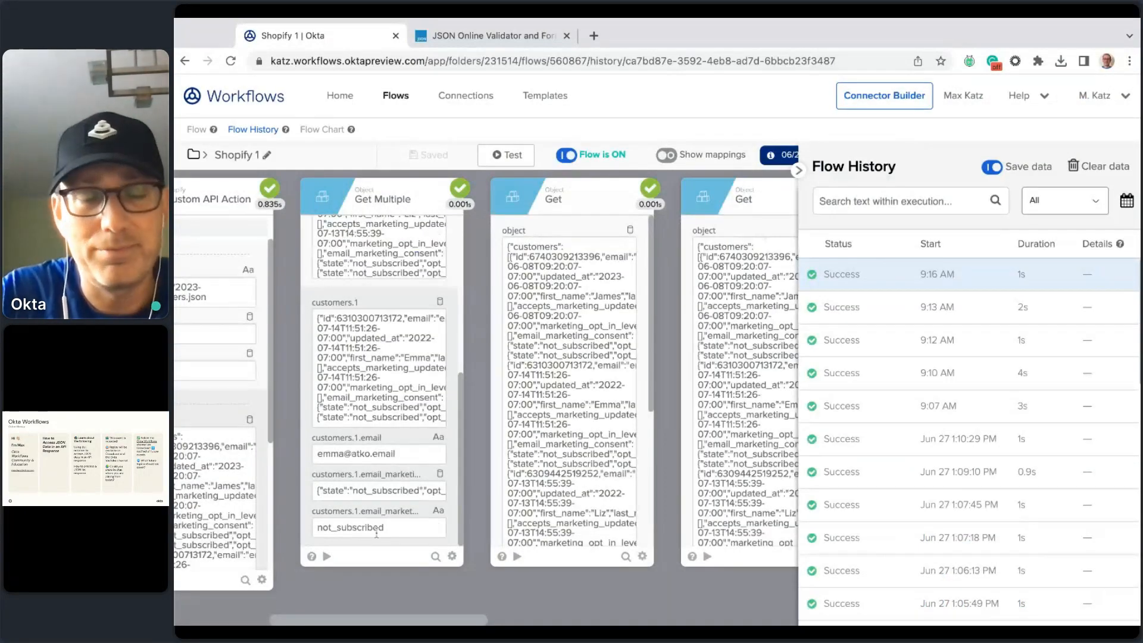
{"action": "left_click", "coordinate": [199, 130]}
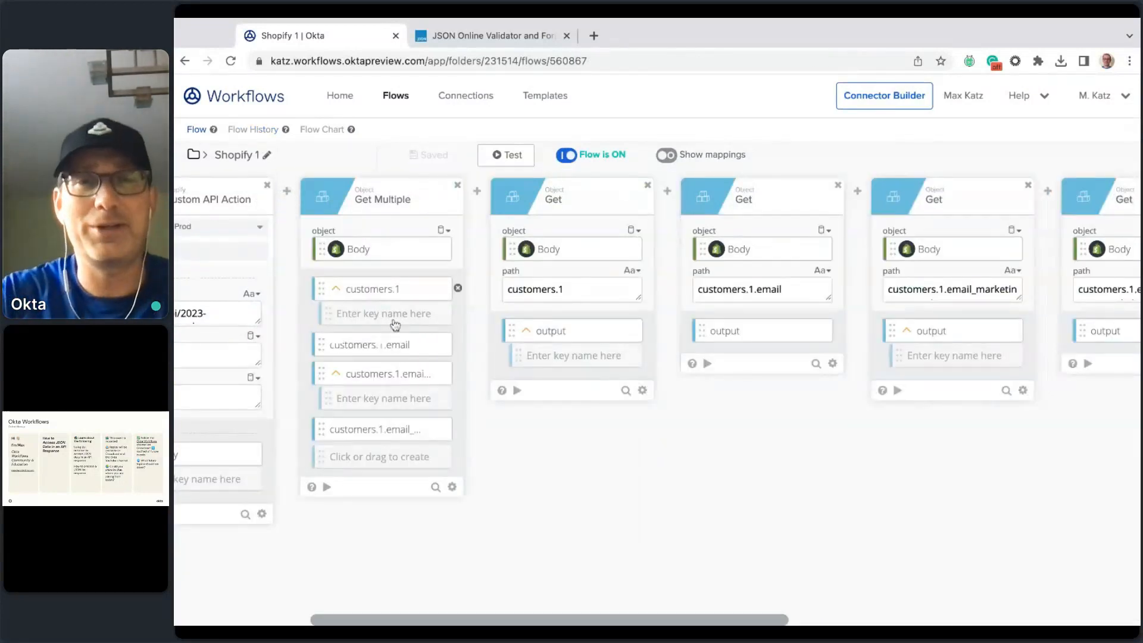
Examine the customers list in the Shopify response Body from the latest run's Details view, and return to the flow editor.
{"action": "left_click_drag", "start_coordinate": [508, 621], "coordinate": [401, 621]}
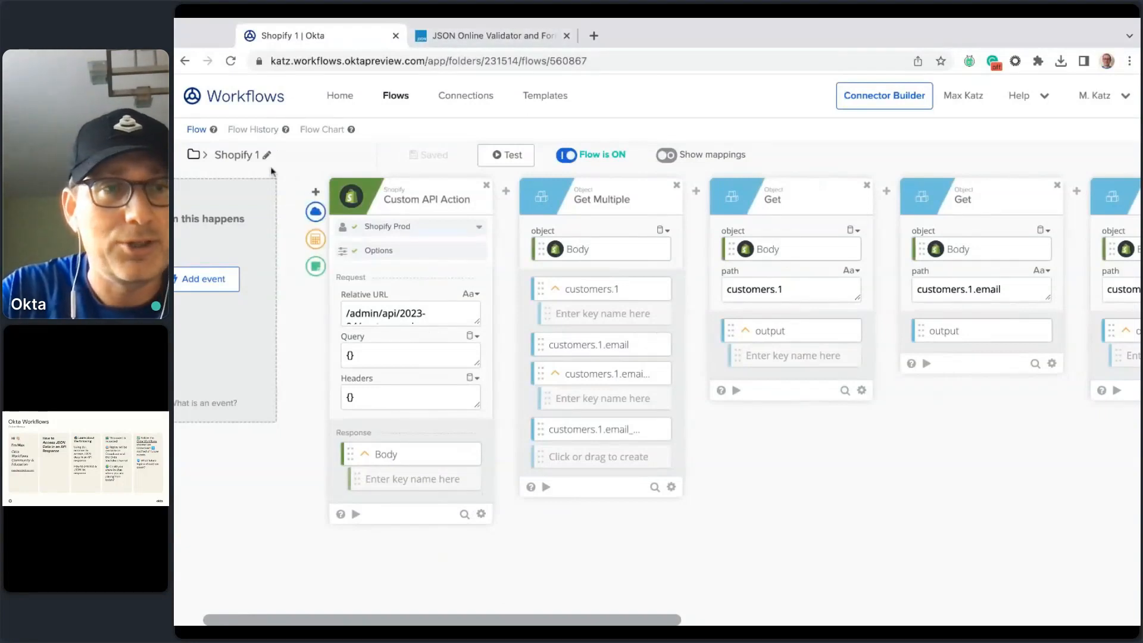
{"action": "left_click", "coordinate": [248, 131]}
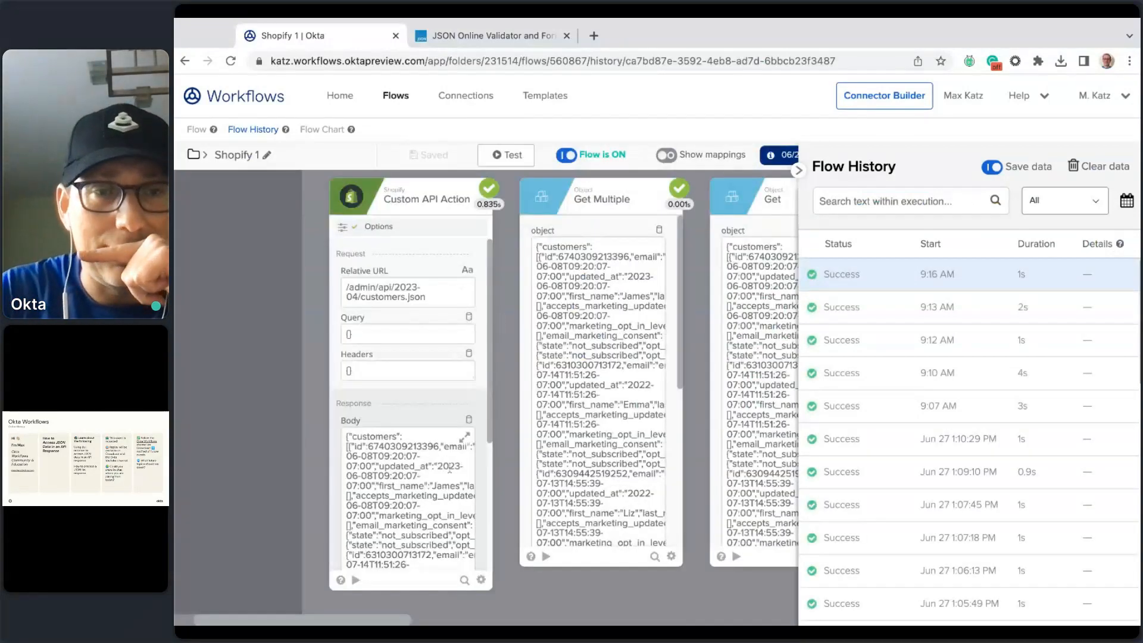
{"action": "left_click", "coordinate": [468, 443]}
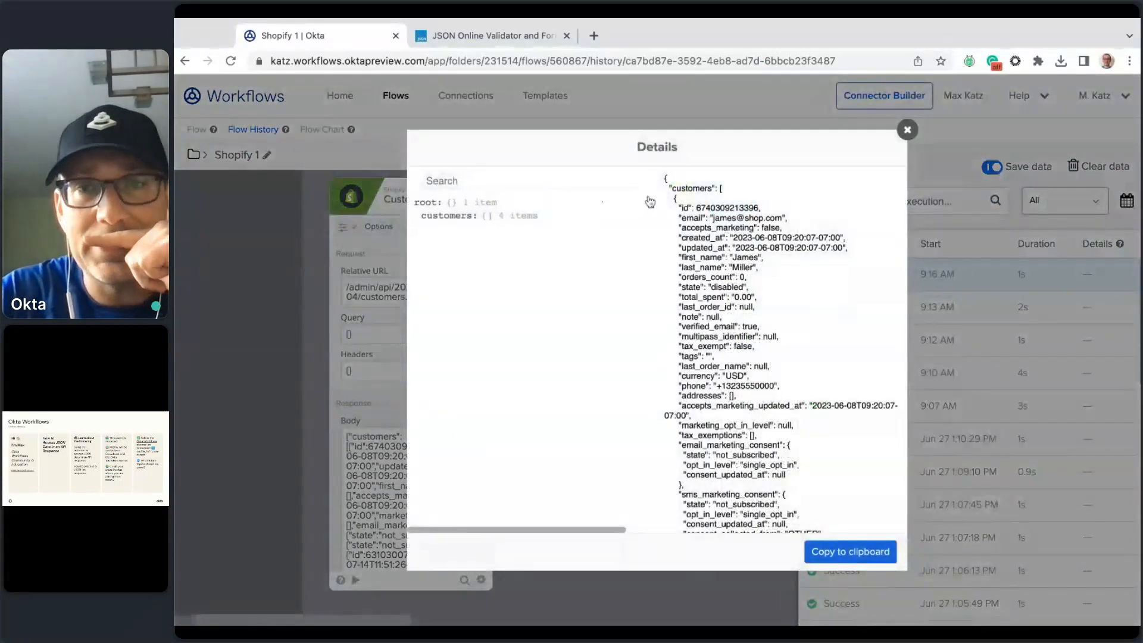
{"action": "double_click", "coordinate": [672, 190]}
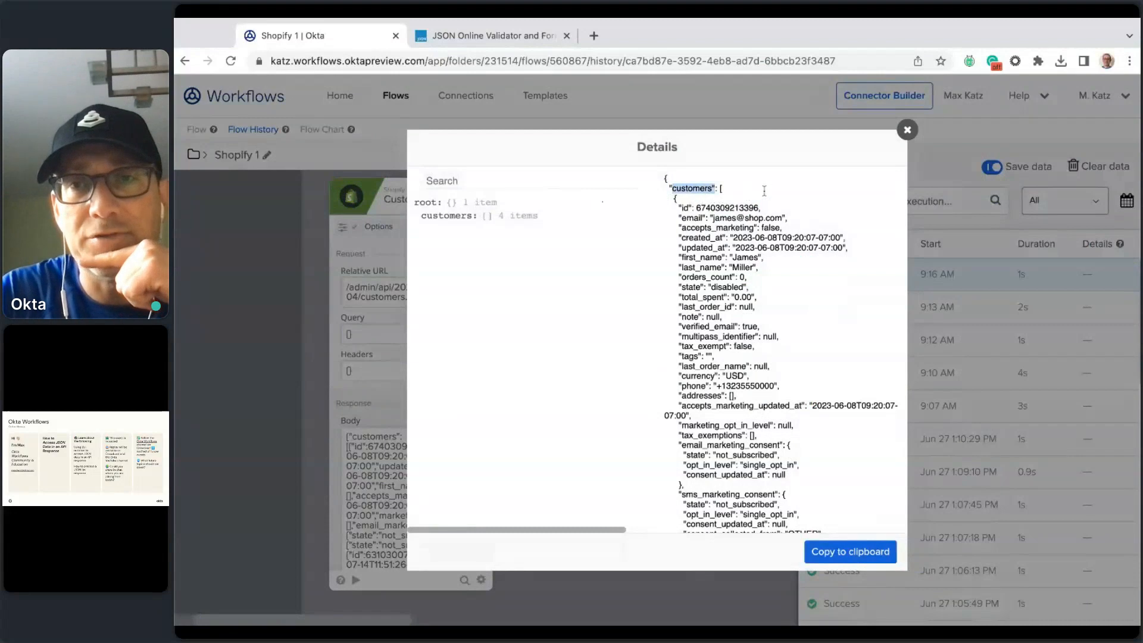
{"action": "left_click", "coordinate": [907, 129]}
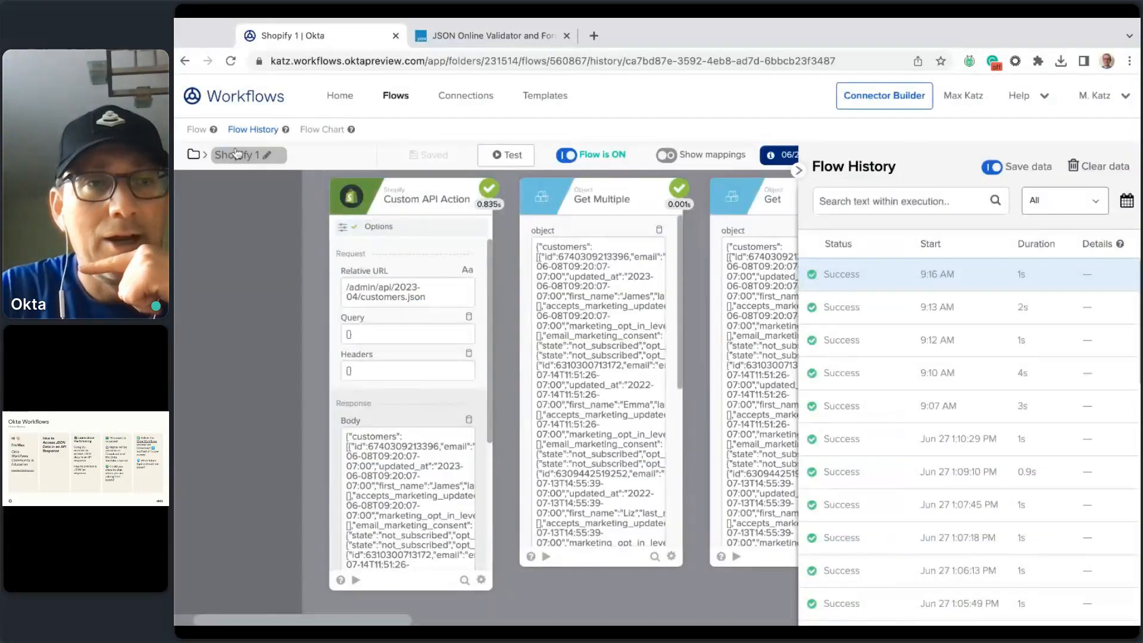
{"action": "left_click", "coordinate": [197, 129]}
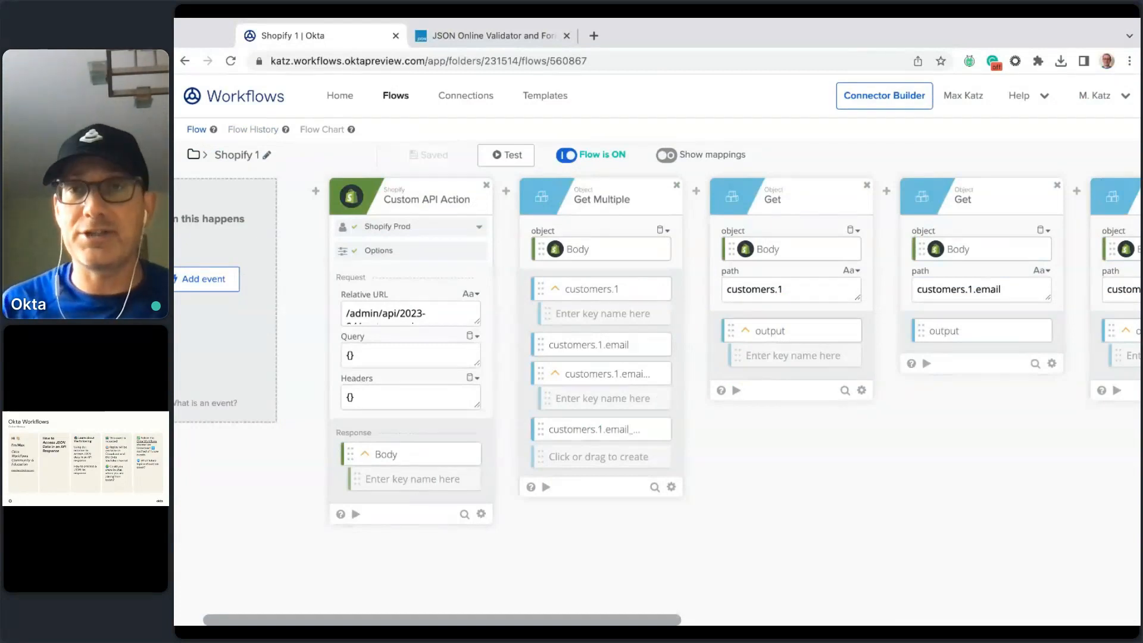
Add a customers key under the Custom API Action's response Body and set its type to a list of objects.
{"action": "type", "text": "cu"}
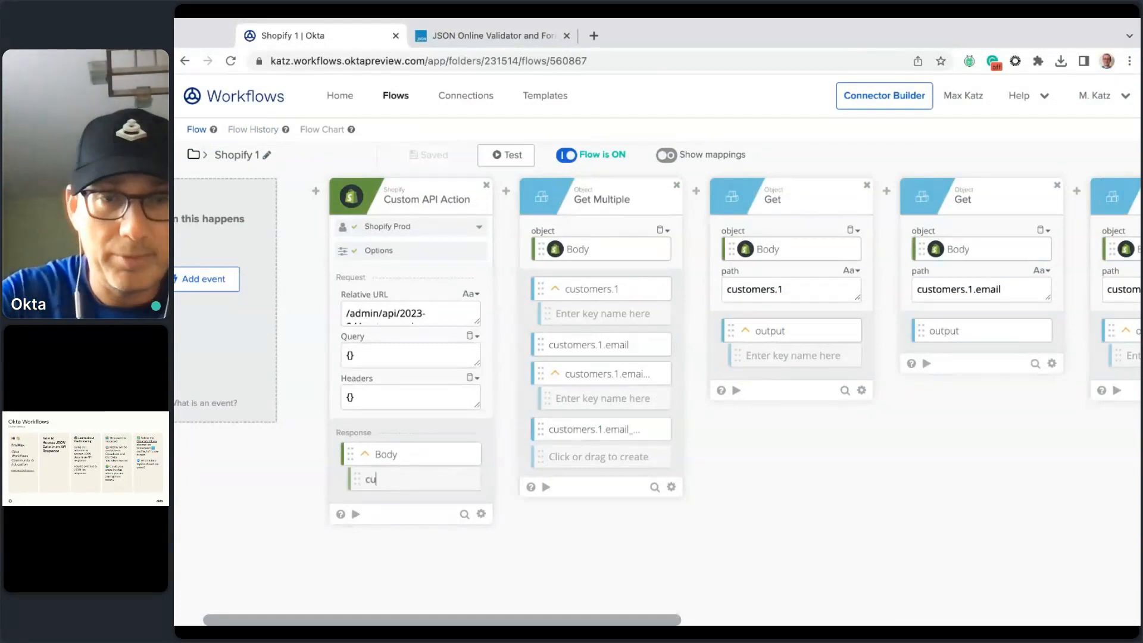
{"action": "type", "text": "stomers"}
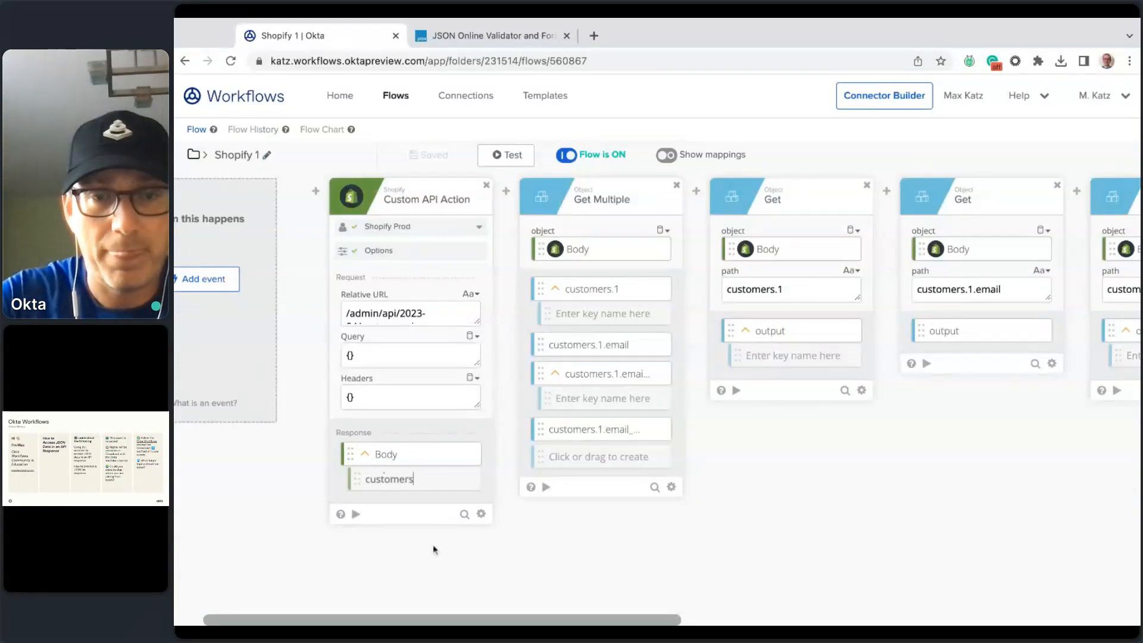
{"action": "key", "text": "Return"}
{"action": "left_click", "coordinate": [474, 479]}
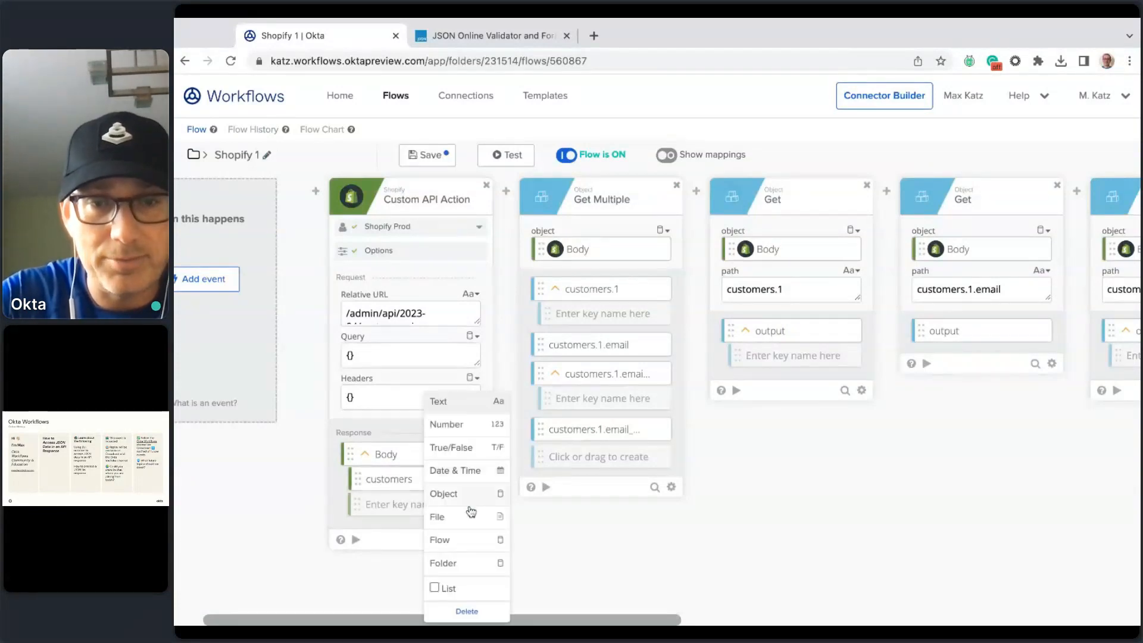
{"action": "left_click", "coordinate": [469, 495]}
{"action": "left_click", "coordinate": [474, 480]}
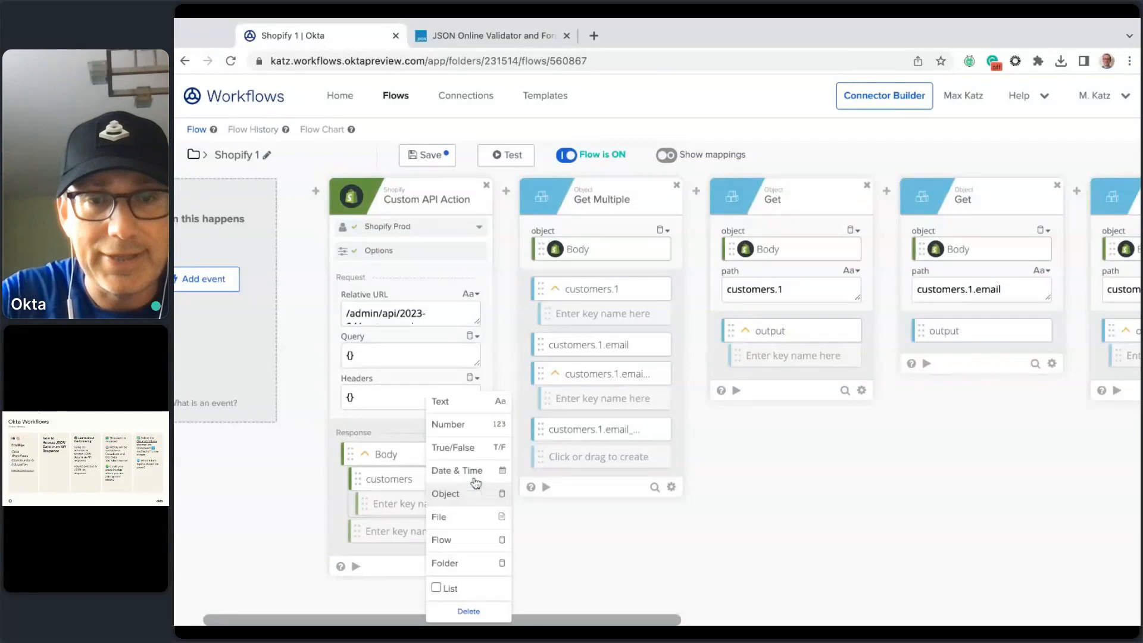
{"action": "left_click", "coordinate": [444, 587]}
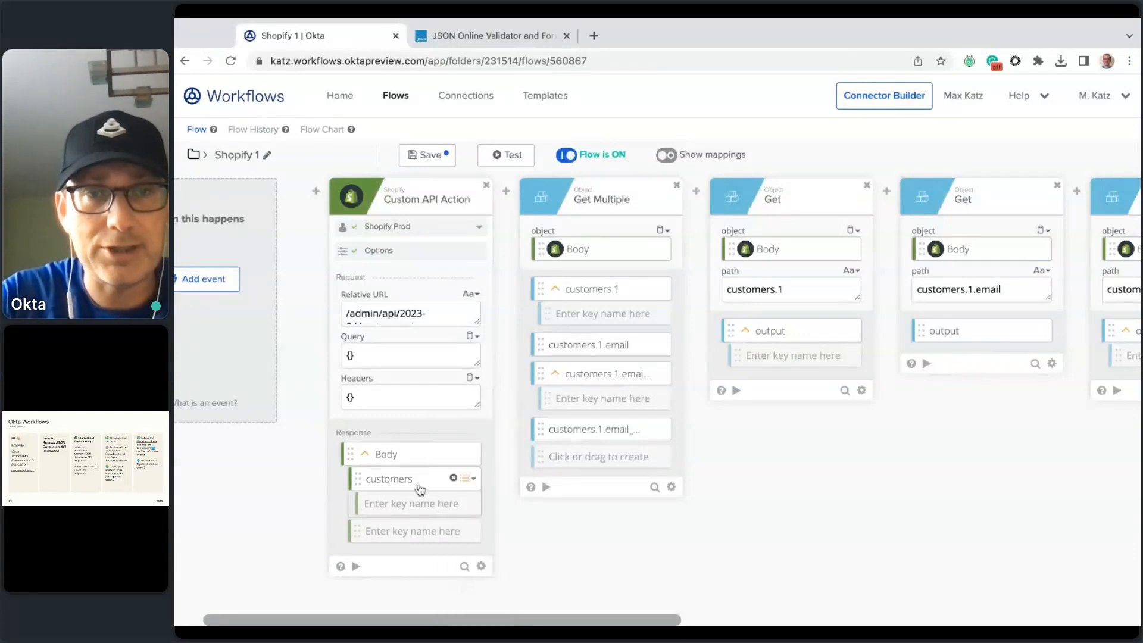
Insert a Get Multiple card right after Custom API Action and map the customers list to its object input.
{"action": "mouse_move", "coordinate": [506, 192]}
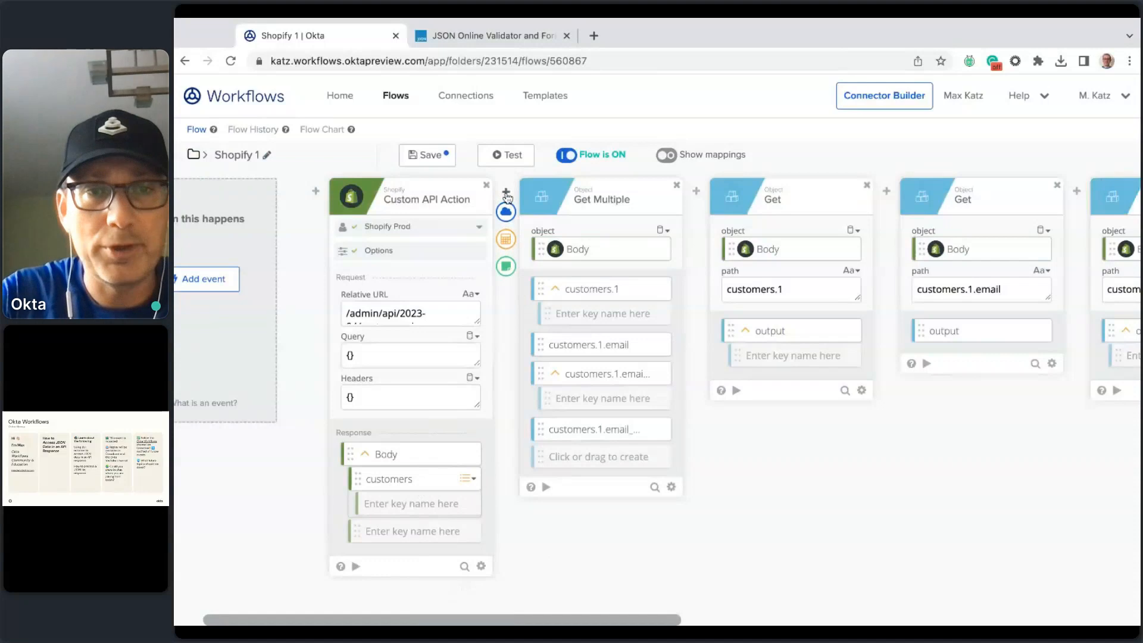
{"action": "left_click", "coordinate": [506, 240]}
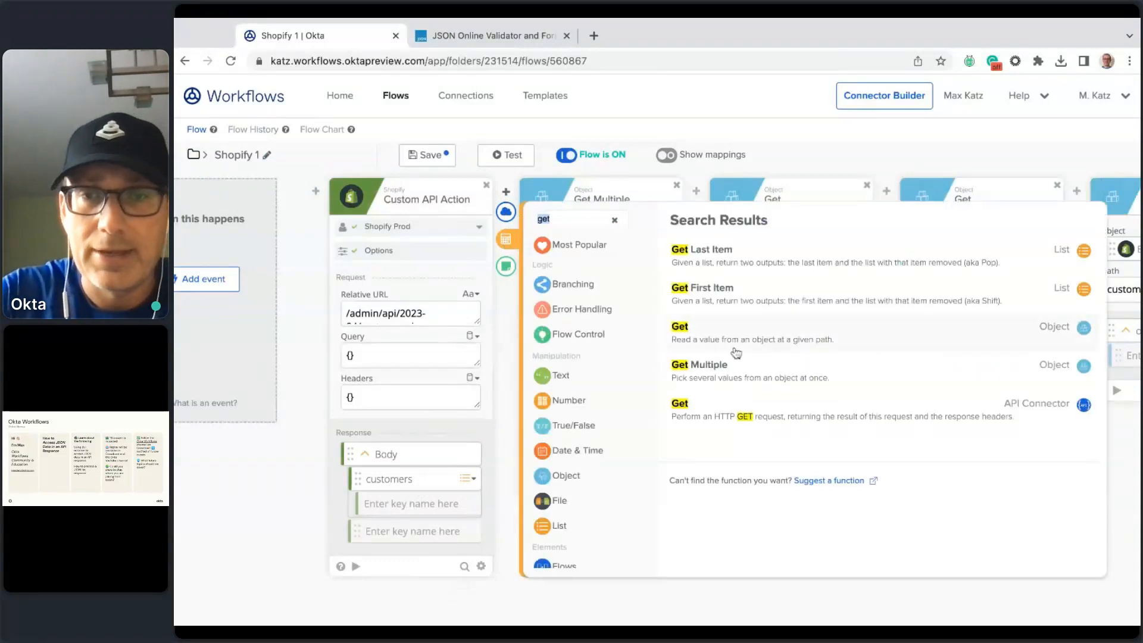
{"action": "left_click", "coordinate": [752, 374]}
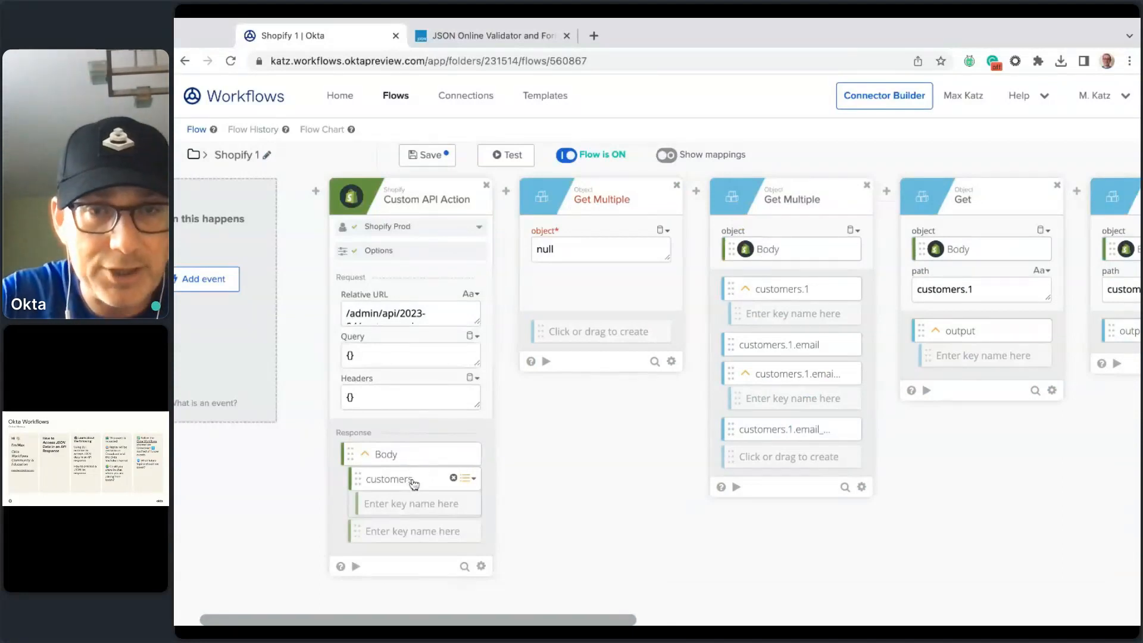
{"action": "left_click_drag", "start_coordinate": [415, 484], "coordinate": [599, 262]}
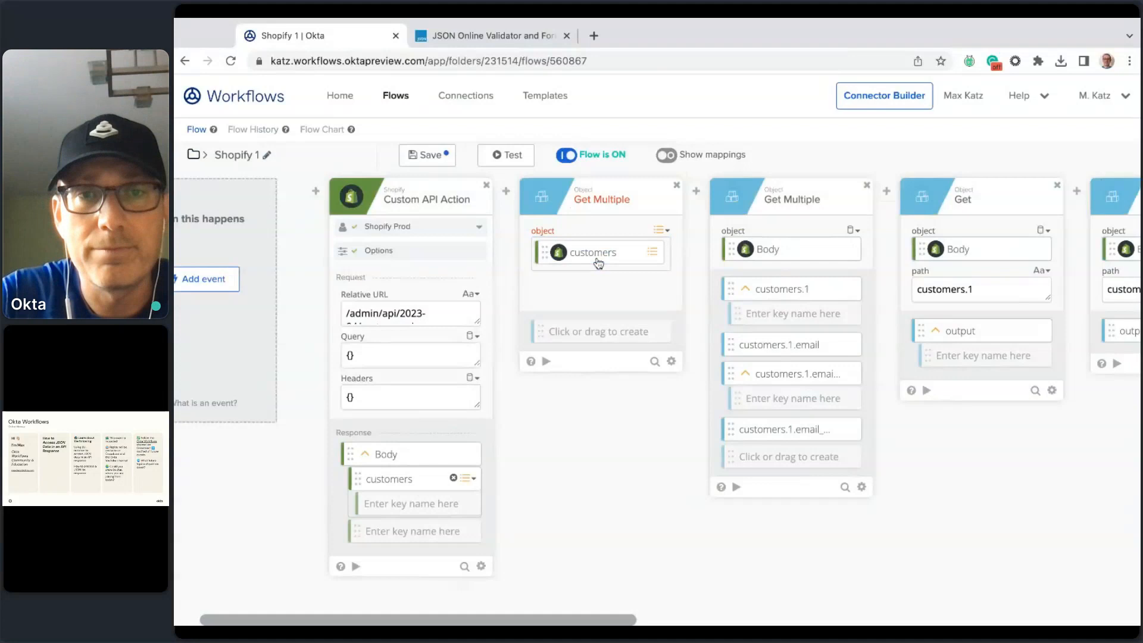
Add the outputs 1 and 1.email to the new Get Multiple card.
{"action": "left_click", "coordinate": [577, 334]}
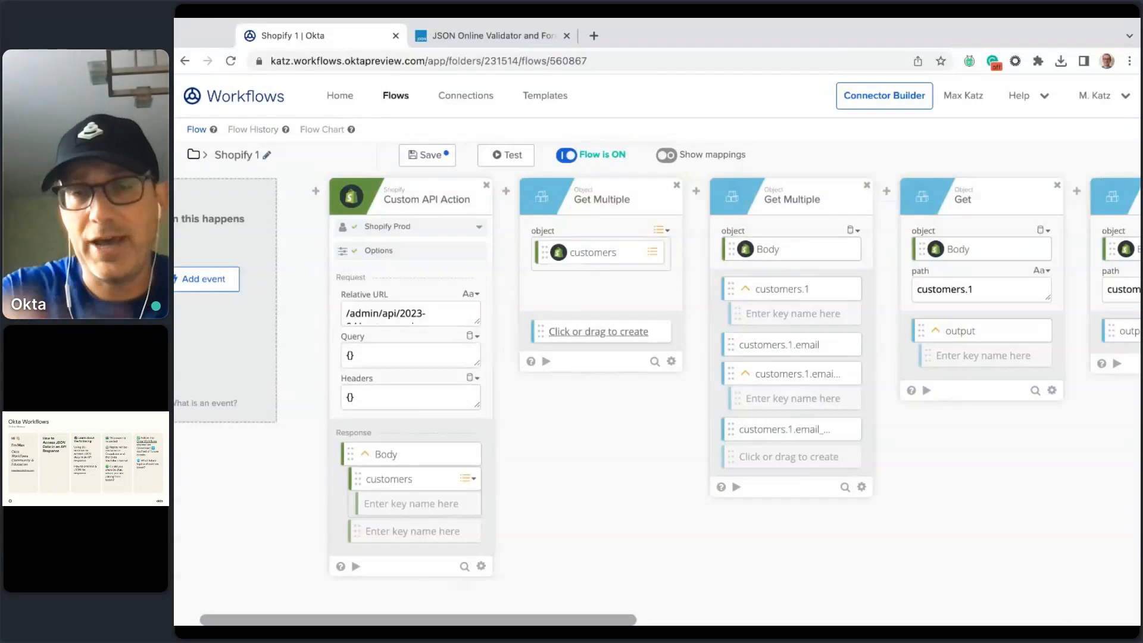
{"action": "type", "text": "1"}
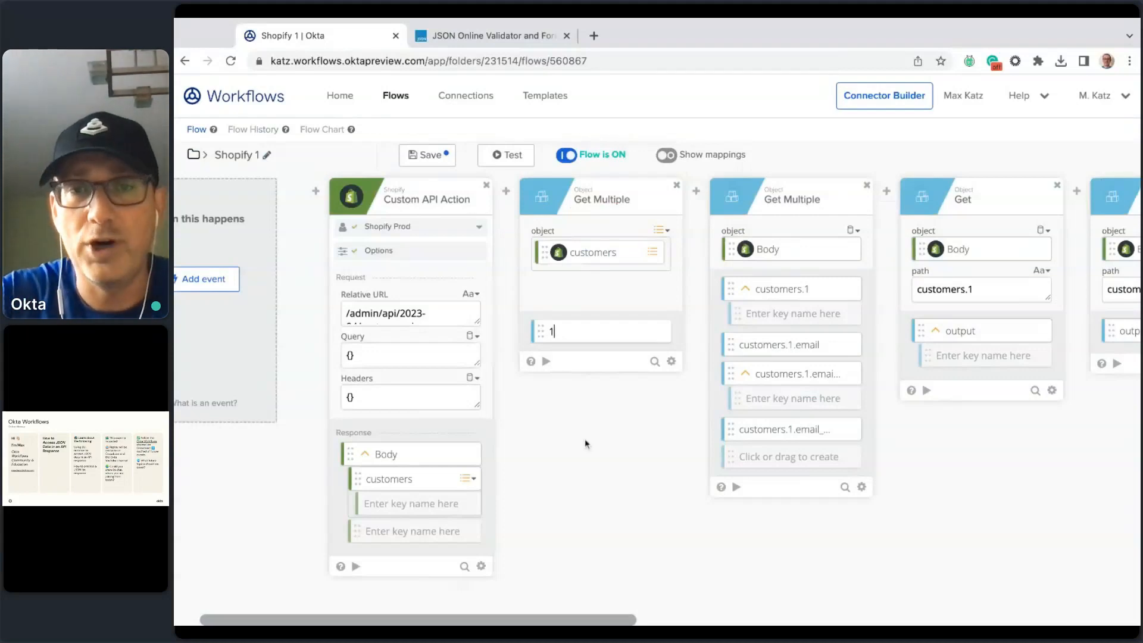
{"action": "key", "text": "Return"}
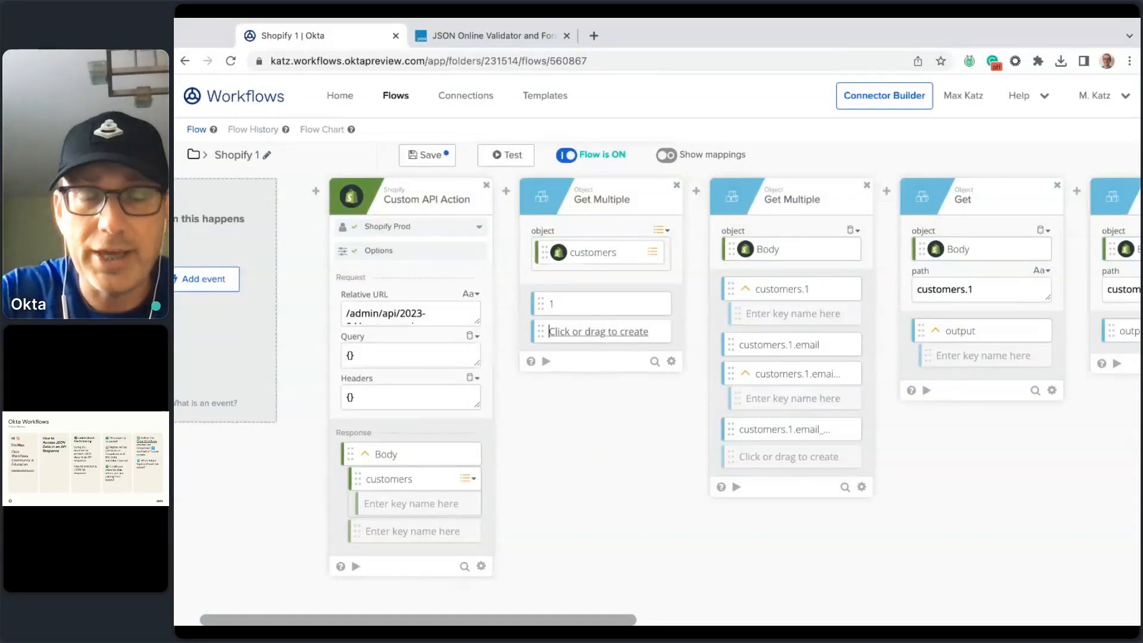
{"action": "type", "text": "1.email"}
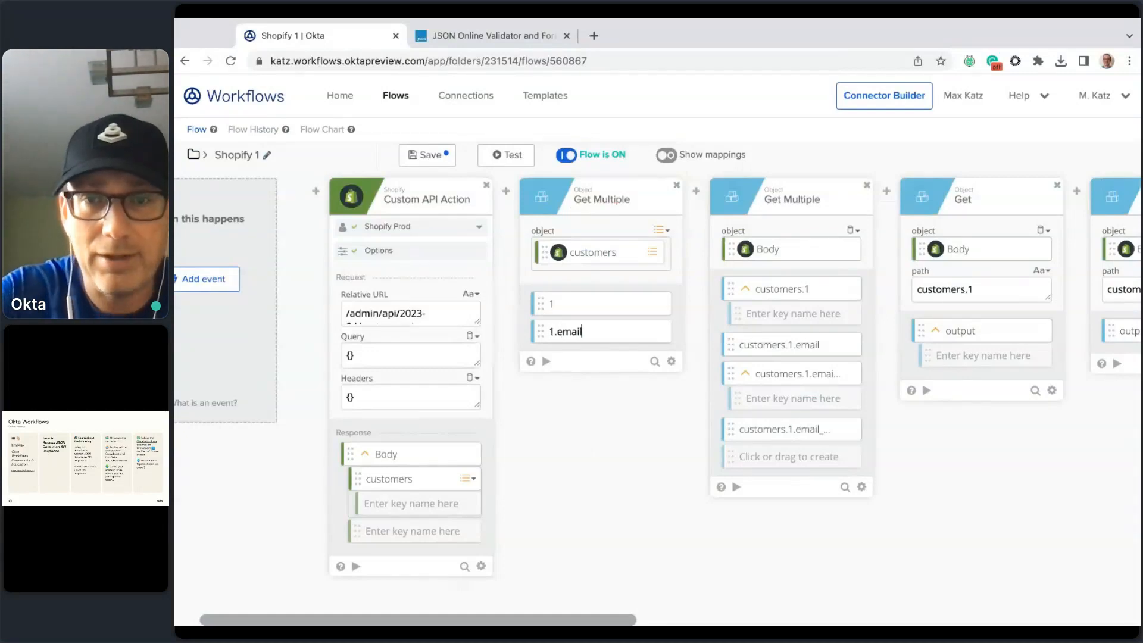
{"action": "key", "text": "Return"}
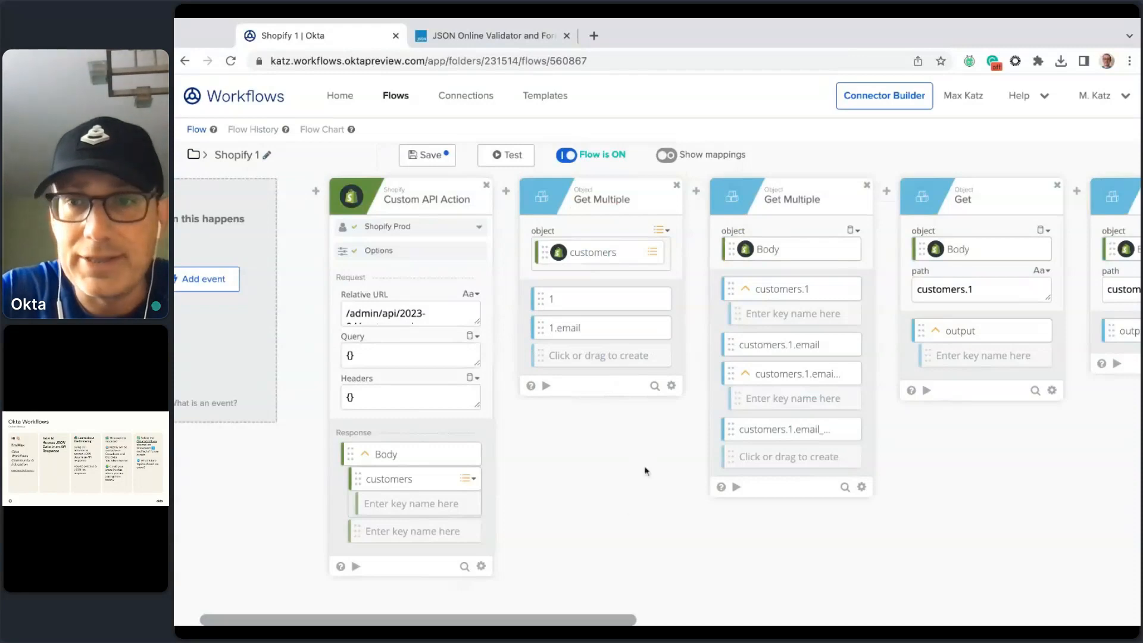
Add a 1.email_marketing_consent output to the new Get Multiple card, adapting the existing Get path, and set its type to Object.
{"action": "scroll", "coordinate": [625, 515], "scroll_direction": "right", "scroll_amount": 10}
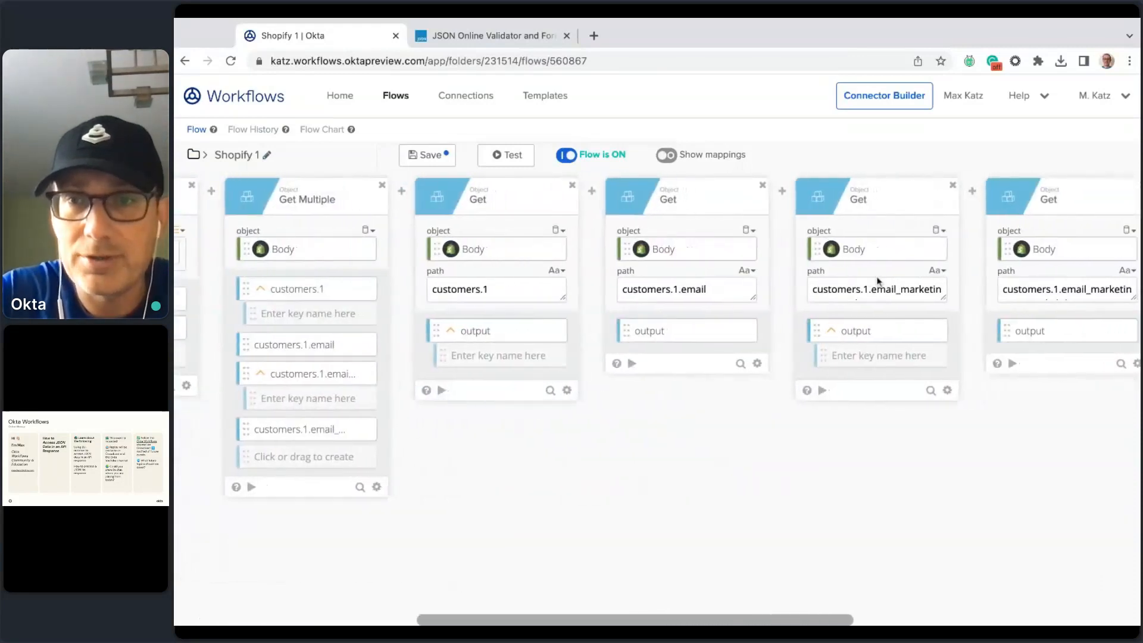
{"action": "triple_click", "coordinate": [883, 287]}
{"action": "triple_click", "coordinate": [1035, 287]}
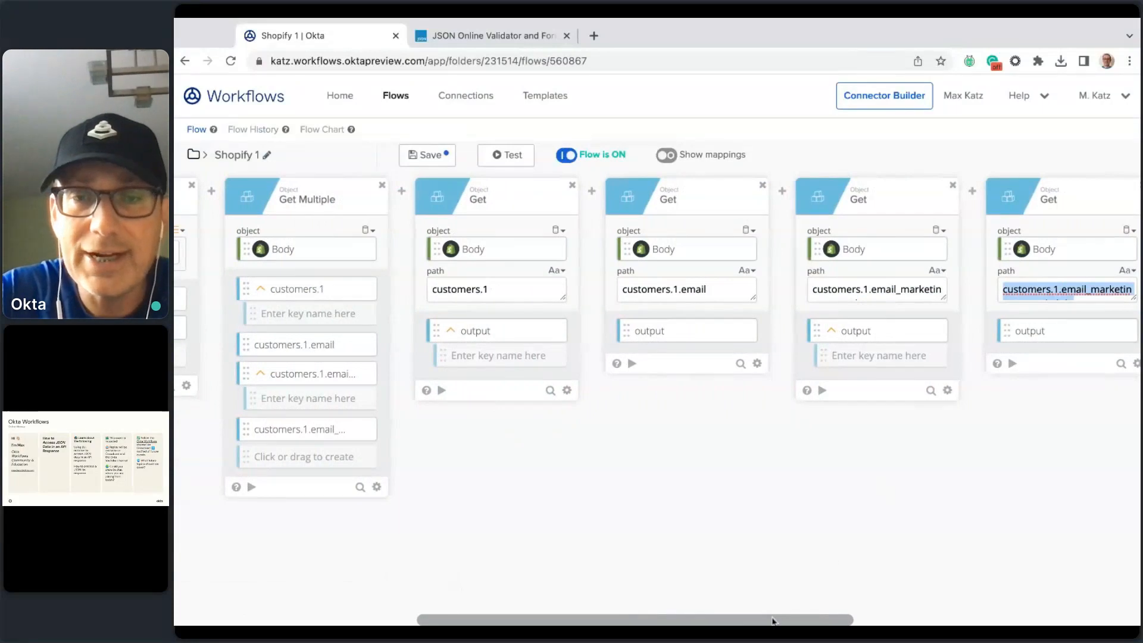
{"action": "left_click_drag", "start_coordinate": [773, 621], "coordinate": [588, 621]}
{"action": "left_click", "coordinate": [509, 359]}
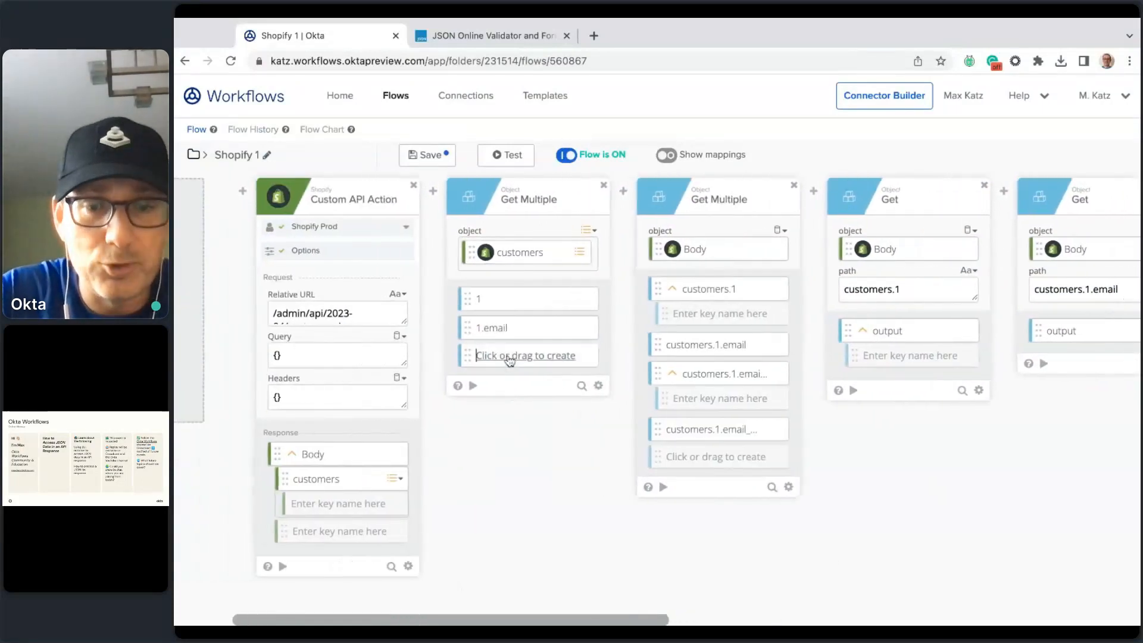
{"action": "type", "text": "customers.1.email_marketing_consent.state"}
{"action": "key", "text": "Left"}
{"action": "key", "text": "Left"}
{"action": "key", "text": "Left"}
{"action": "key", "text": "Left"}
{"action": "key", "text": "Left"}
{"action": "key", "text": "Left"}
{"action": "key", "text": "Left"}
{"action": "key", "text": "Left"}
{"action": "key", "text": "Left"}
{"action": "key", "text": "Left"}
{"action": "key", "text": "Left"}
{"action": "key", "text": "Left"}
{"action": "key", "text": "Left"}
{"action": "key", "text": "Left"}
{"action": "key", "text": "Left"}
{"action": "key", "text": "Left"}
{"action": "key", "text": "Left"}
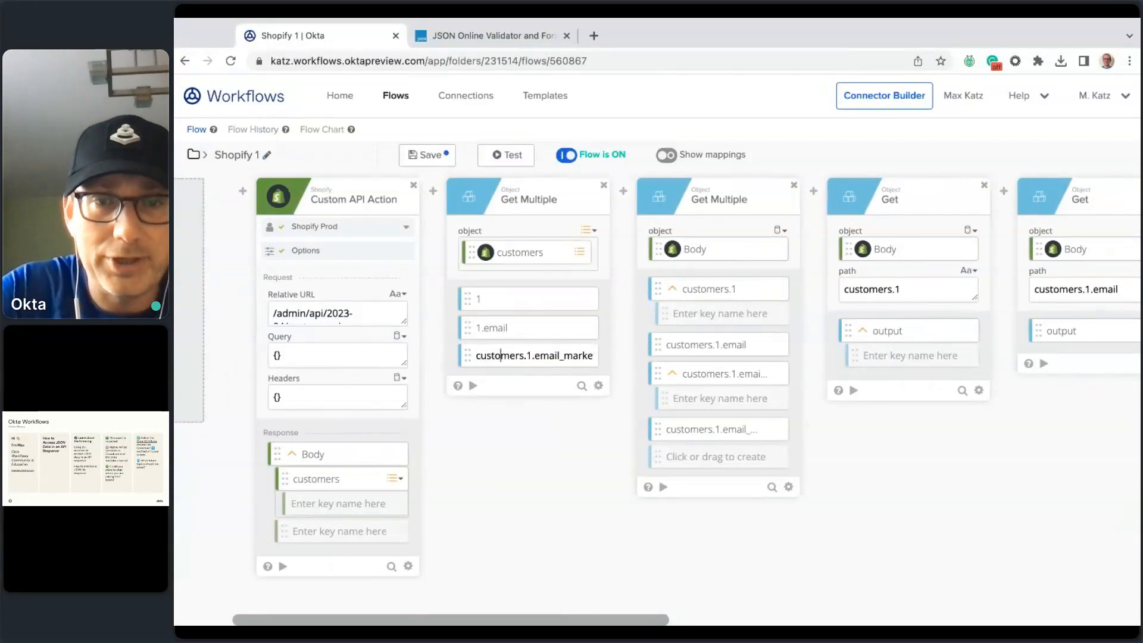
{"action": "key", "text": "BackSpace"}
{"action": "key", "text": "BackSpace"}
{"action": "key", "text": "BackSpace"}
{"action": "key", "text": "BackSpace"}
{"action": "key", "text": "BackSpace"}
{"action": "key", "text": "BackSpace"}
{"action": "key", "text": "BackSpace"}
{"action": "key", "text": "BackSpace"}
{"action": "key", "text": "BackSpace"}
{"action": "key", "text": "BackSpace"}
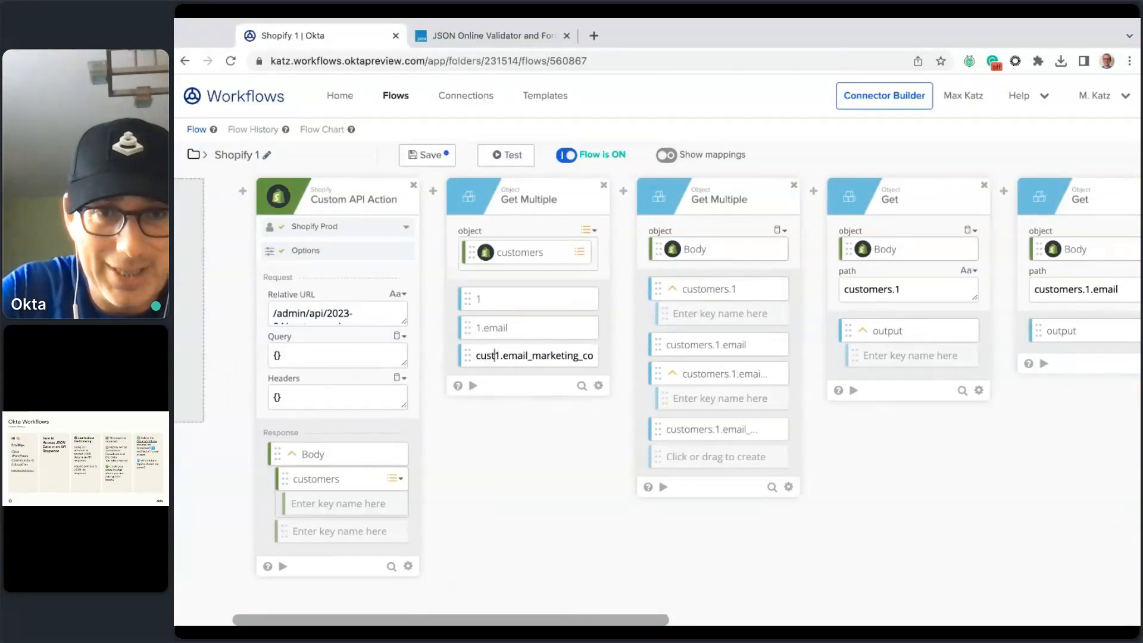
{"action": "left_click", "coordinate": [571, 419]}
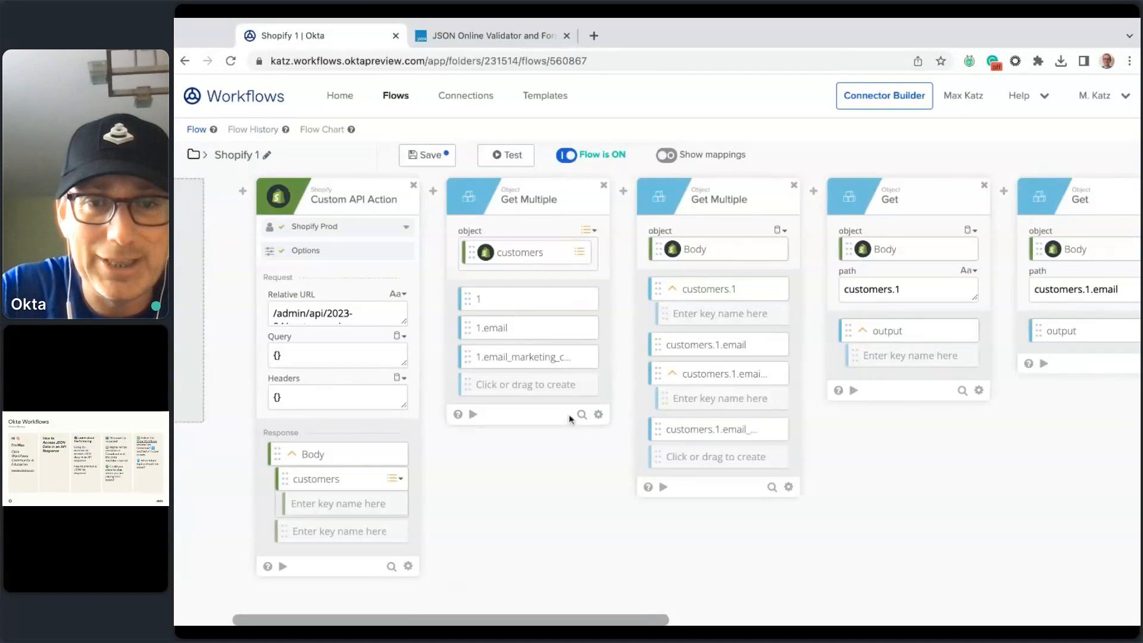
{"action": "left_click", "coordinate": [590, 358]}
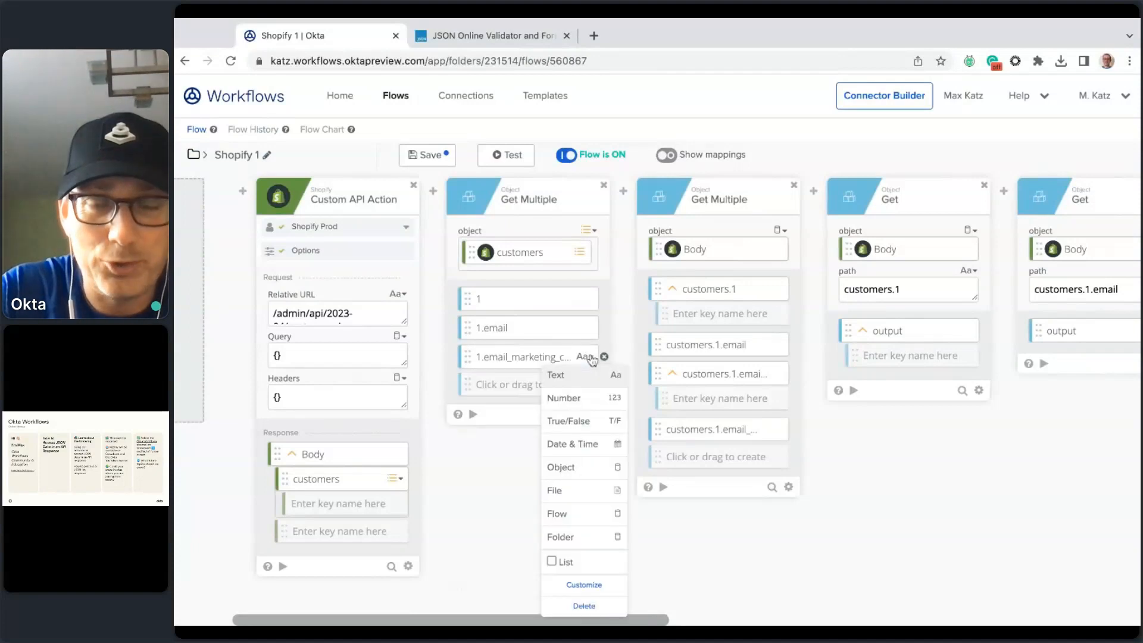
{"action": "left_click", "coordinate": [592, 473]}
Add a 1.email_marketing_consent.state output to the new Get Multiple card by pasting the existing path without its customers prefix.
{"action": "left_click", "coordinate": [487, 412]}
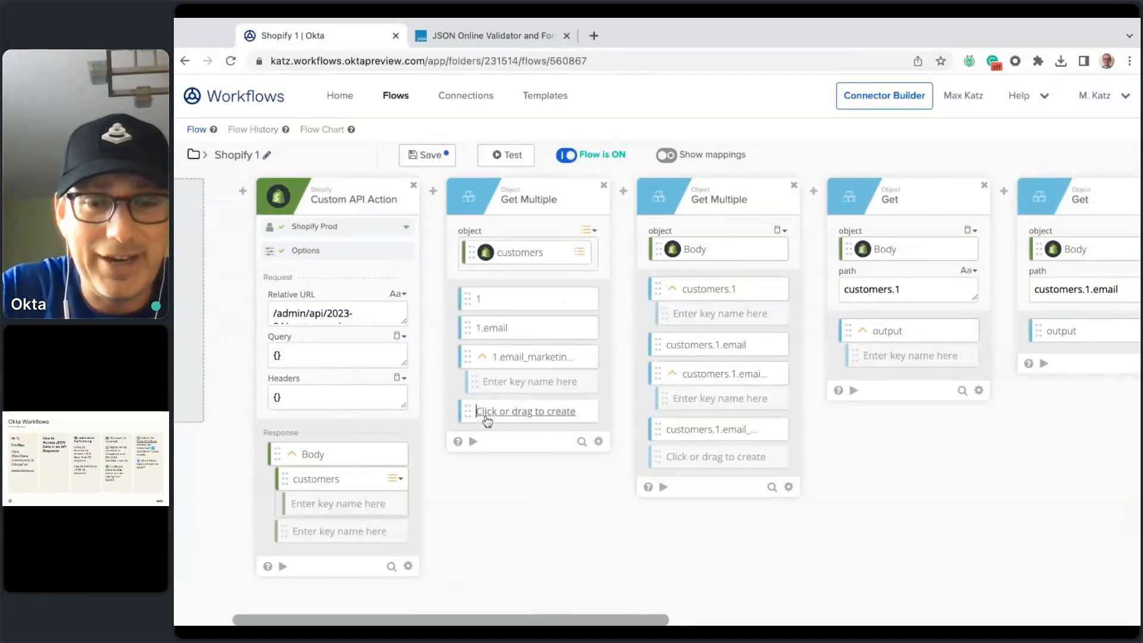
{"action": "key", "text": "ctrl+v"}
{"action": "key", "text": "Home"}
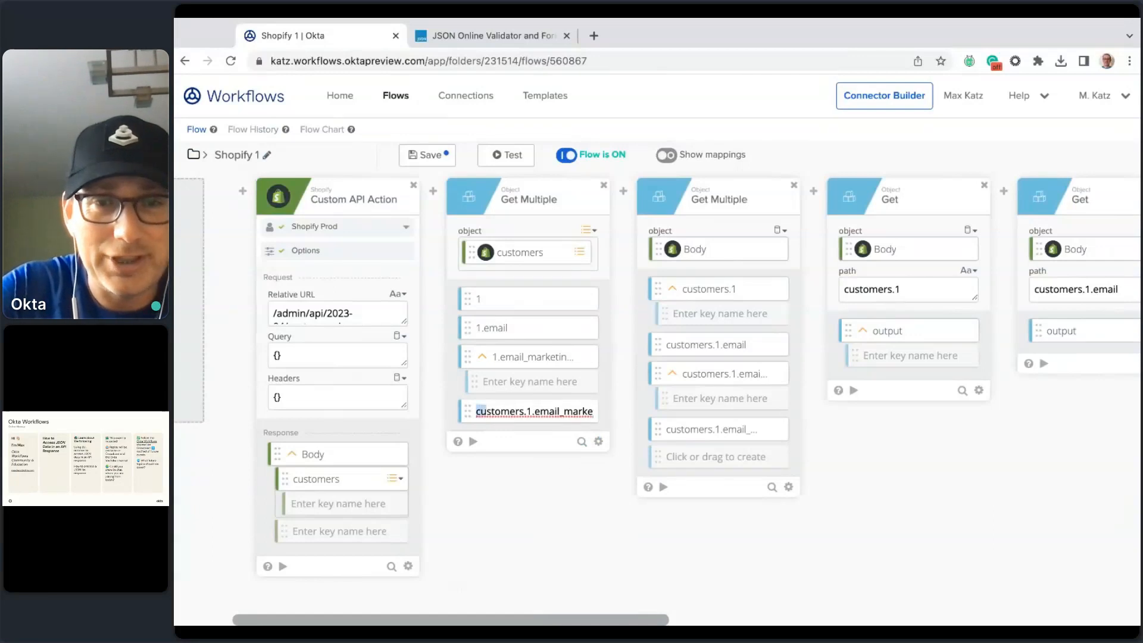
{"action": "key", "text": "BackSpace"}
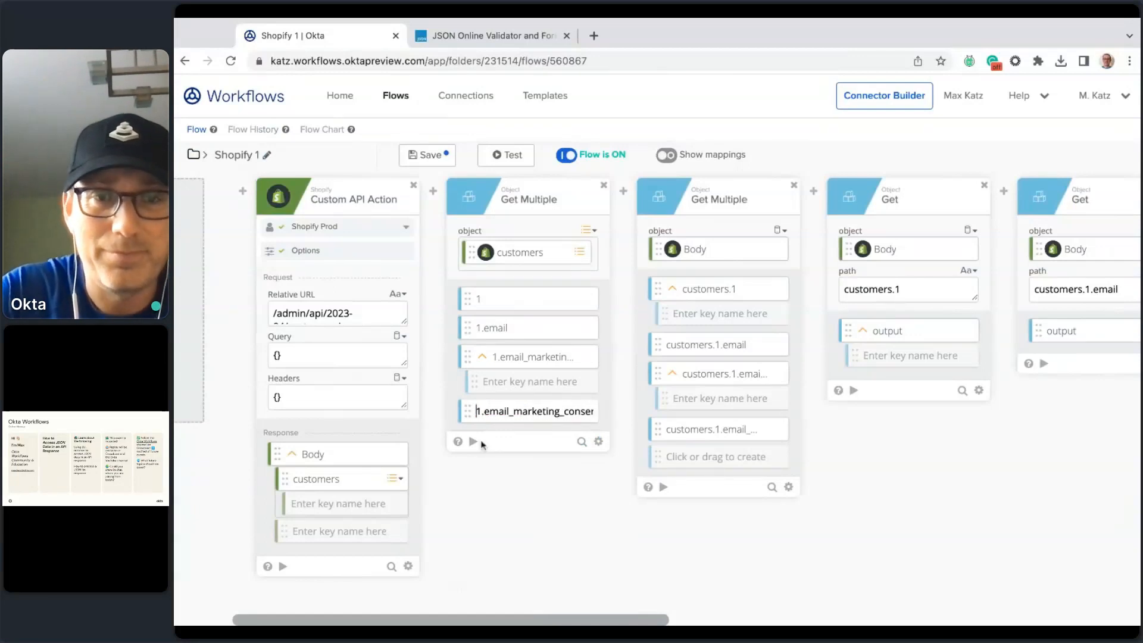
{"action": "left_click", "coordinate": [490, 533]}
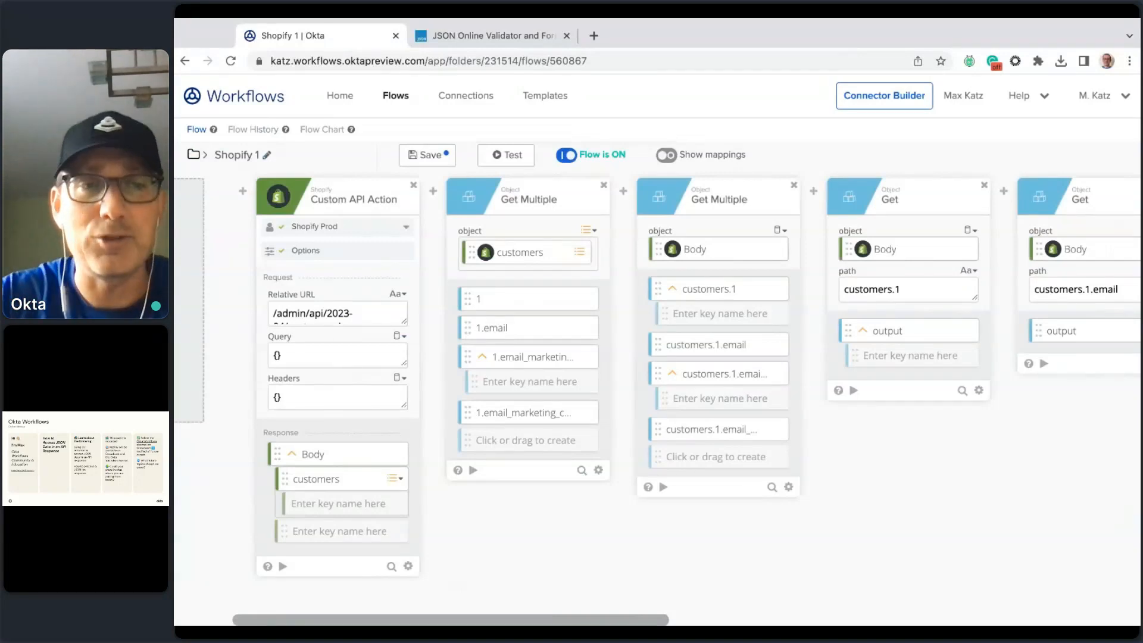
Test the flow, compare the outputs of both Get Multiple cards in the run history, and return to the flow editor.
{"action": "left_click", "coordinate": [506, 154]}
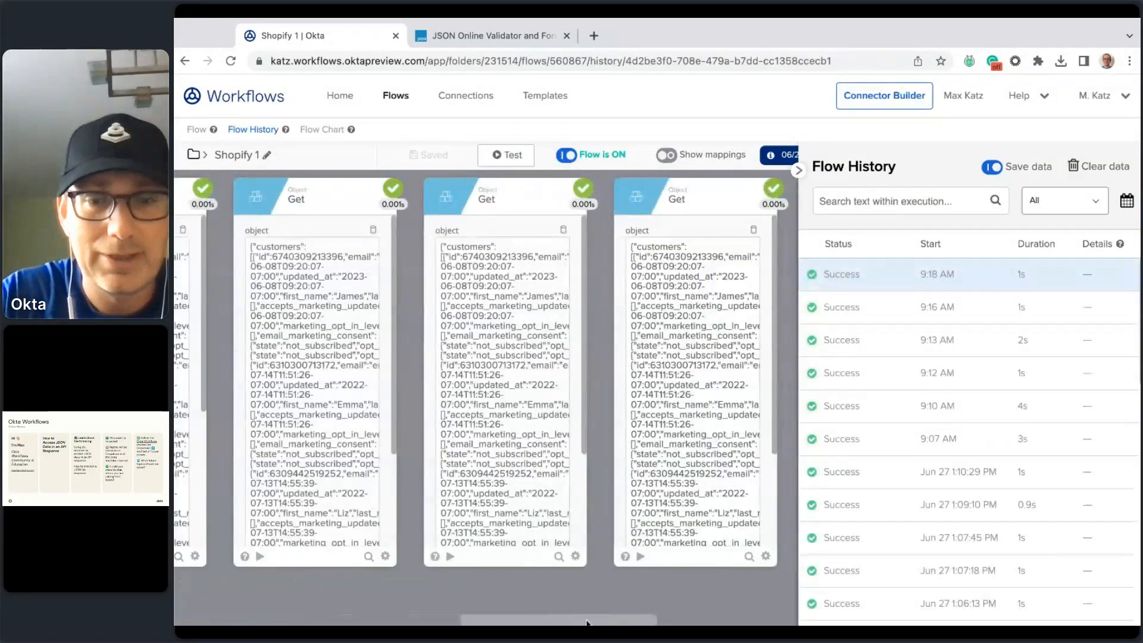
{"action": "scroll", "coordinate": [587, 622], "scroll_direction": "left", "scroll_amount": 5}
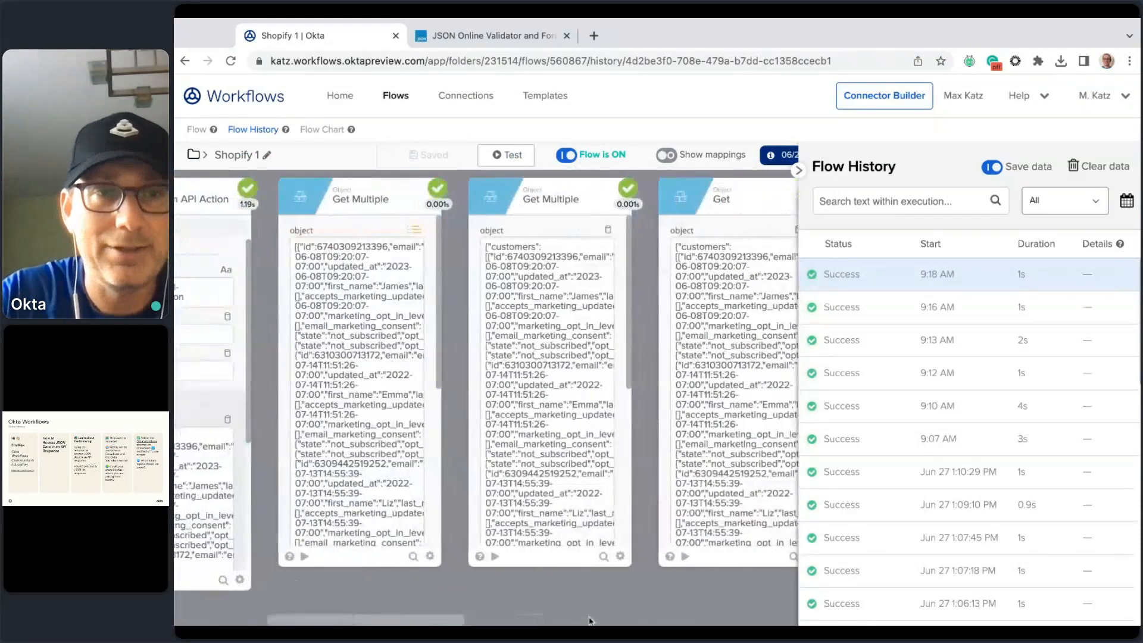
{"action": "scroll", "coordinate": [589, 621], "scroll_direction": "left", "scroll_amount": 4}
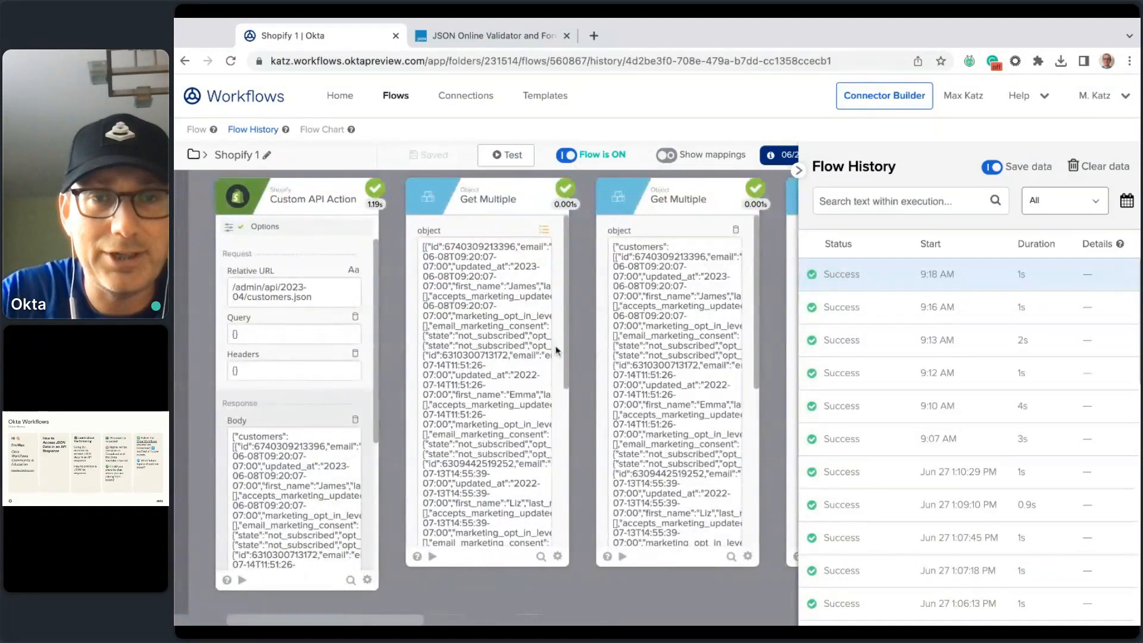
{"action": "scroll", "coordinate": [556, 350], "scroll_direction": "down", "scroll_amount": 5}
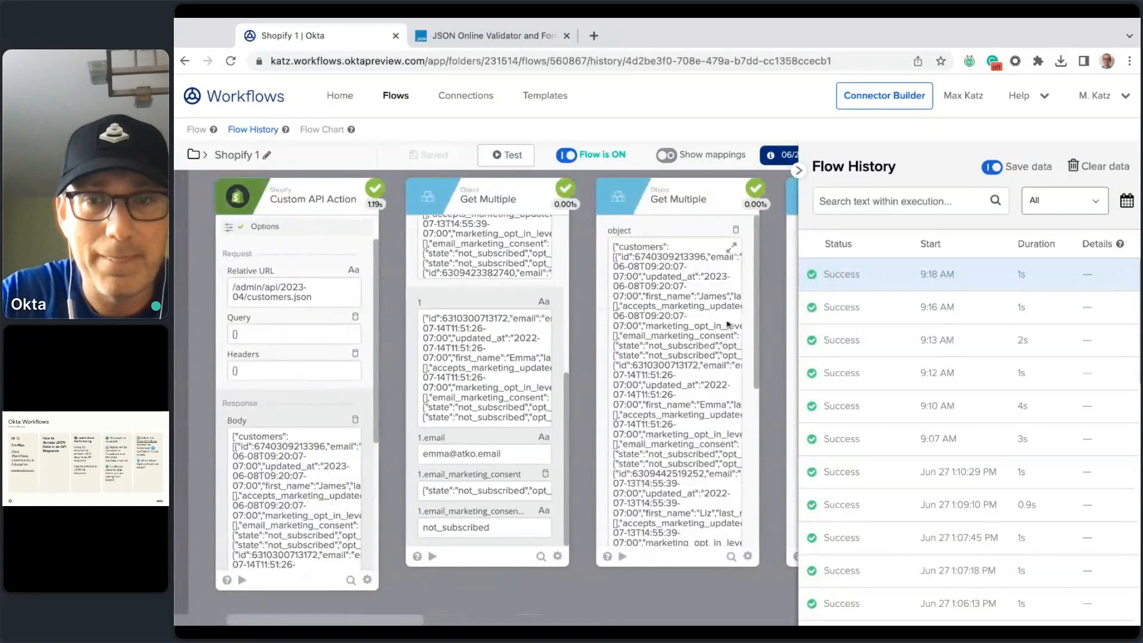
{"action": "scroll", "coordinate": [758, 325], "scroll_direction": "down", "scroll_amount": 5}
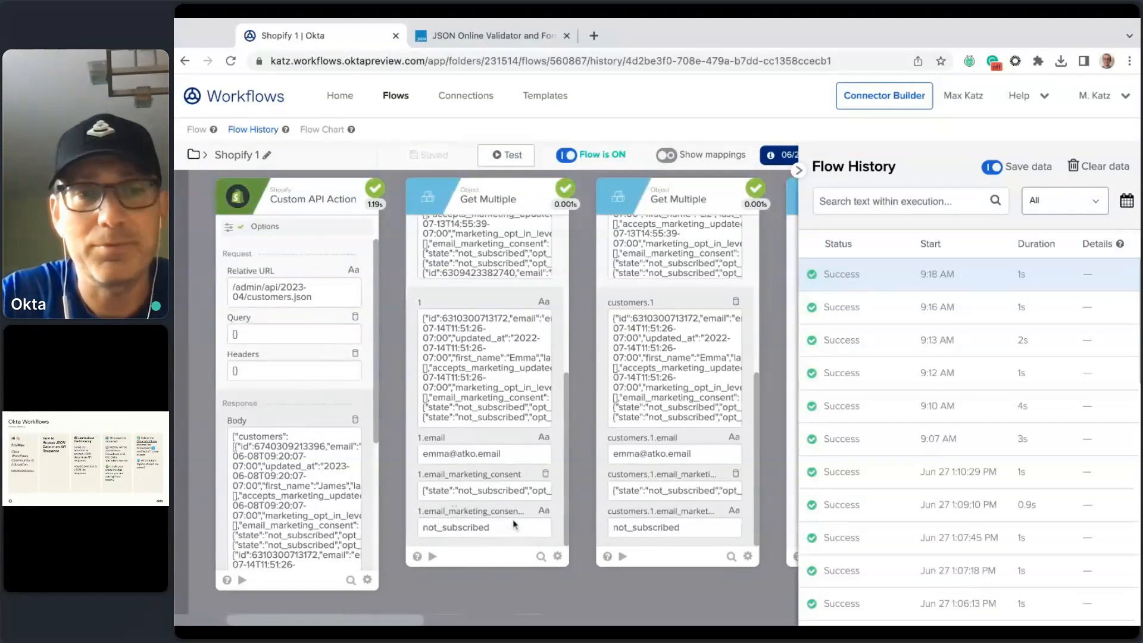
{"action": "left_click", "coordinate": [198, 129]}
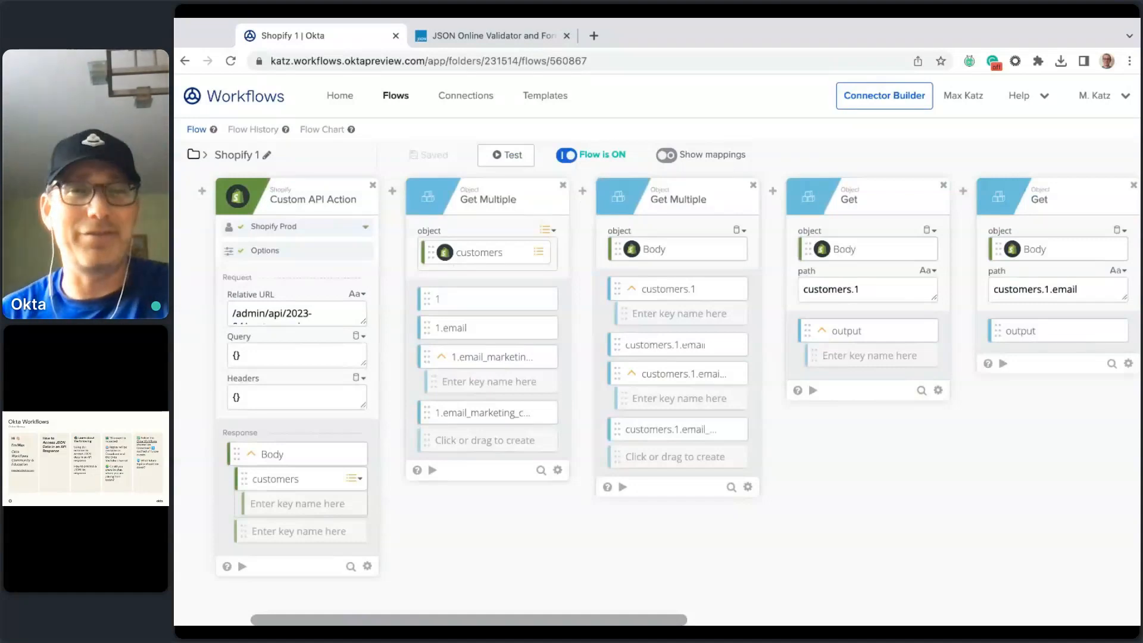
Return to the folder's flows list and turn off the Shopify 1 flow.
{"action": "left_click", "coordinate": [396, 96]}
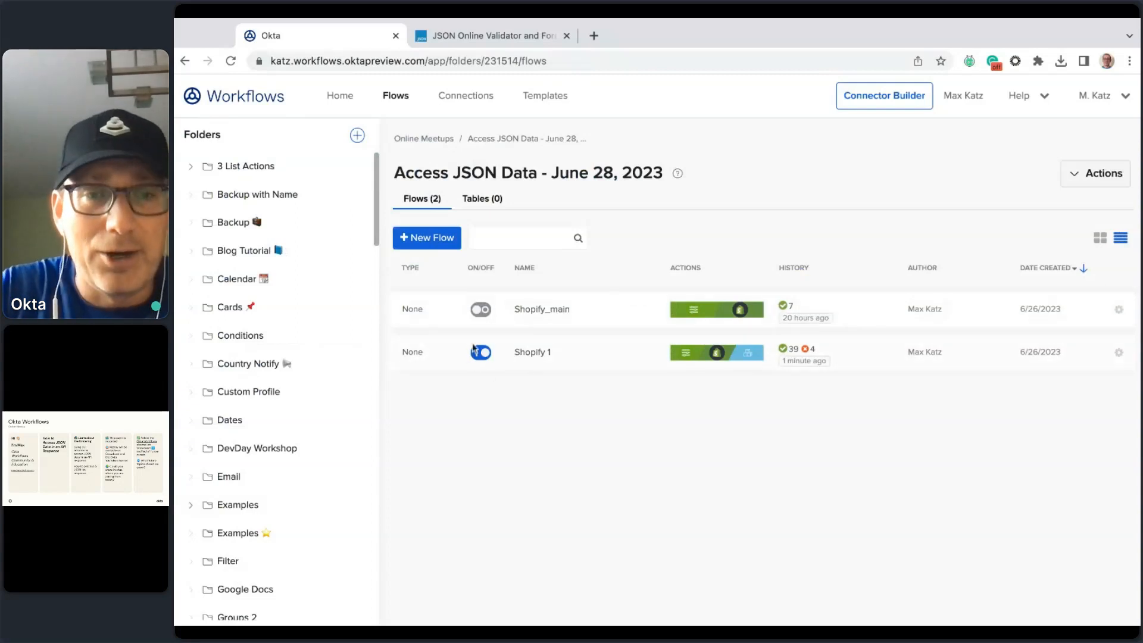
{"action": "left_click", "coordinate": [473, 349]}
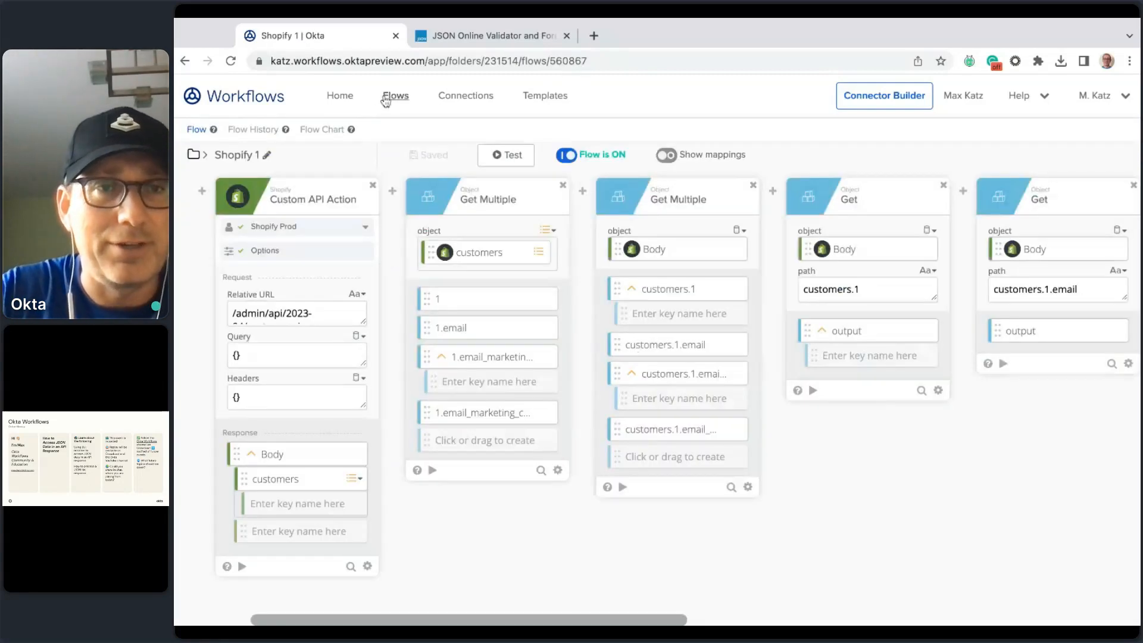
{"action": "left_click", "coordinate": [395, 96]}
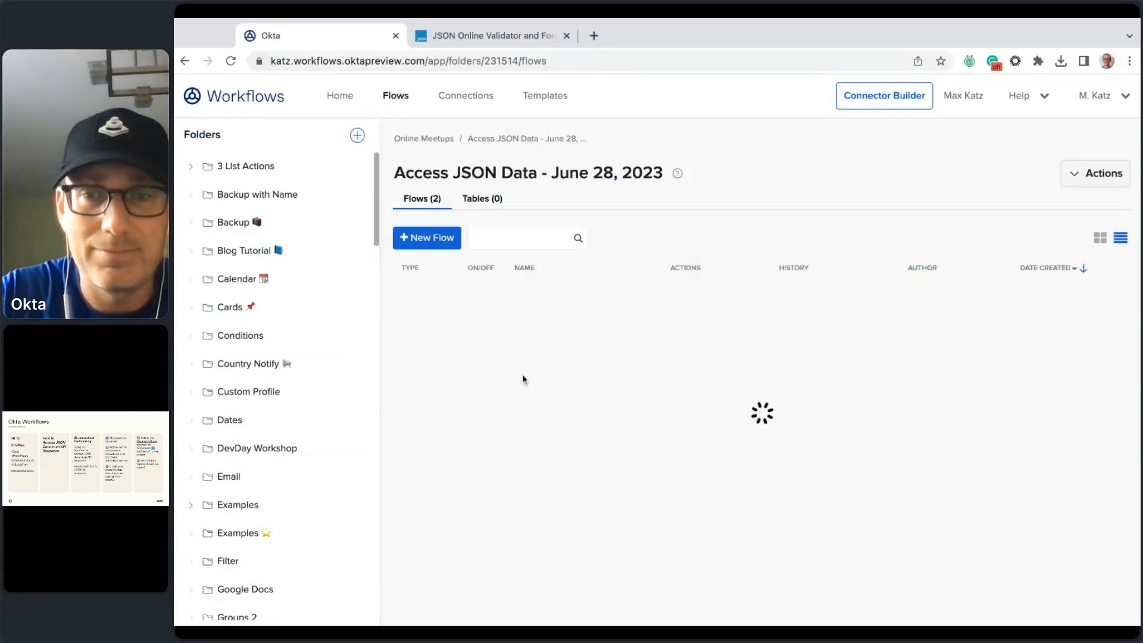
{"action": "left_click", "coordinate": [481, 353]}
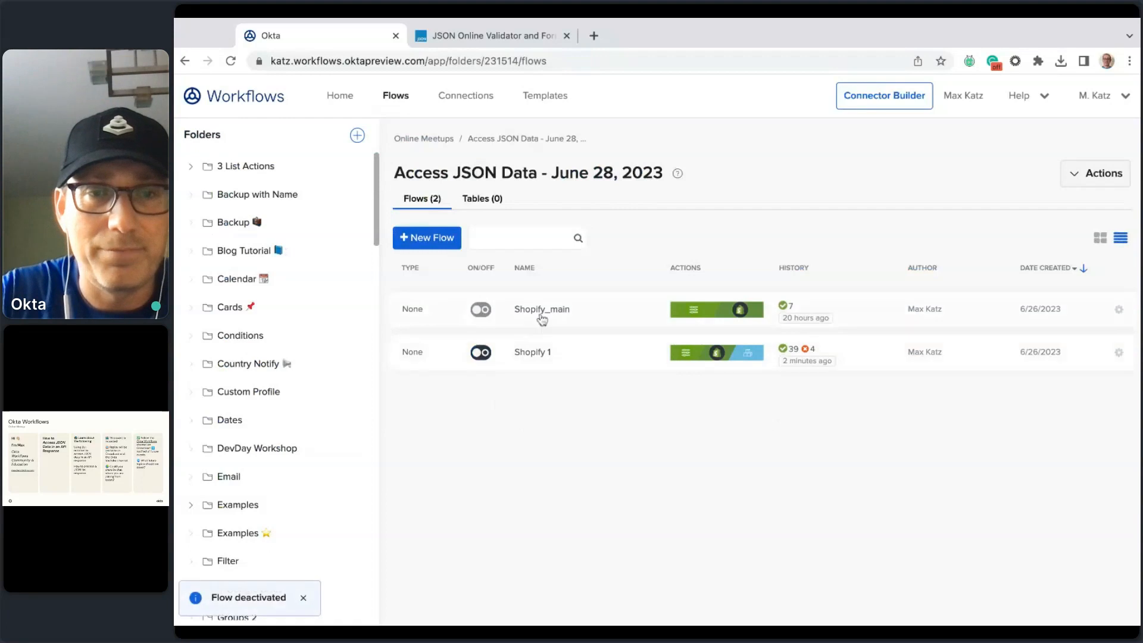
Open the Shopify_main flow and re-save the Custom API Action's field selection with only the Body output, clearing its customers key.
{"action": "left_click", "coordinate": [548, 314]}
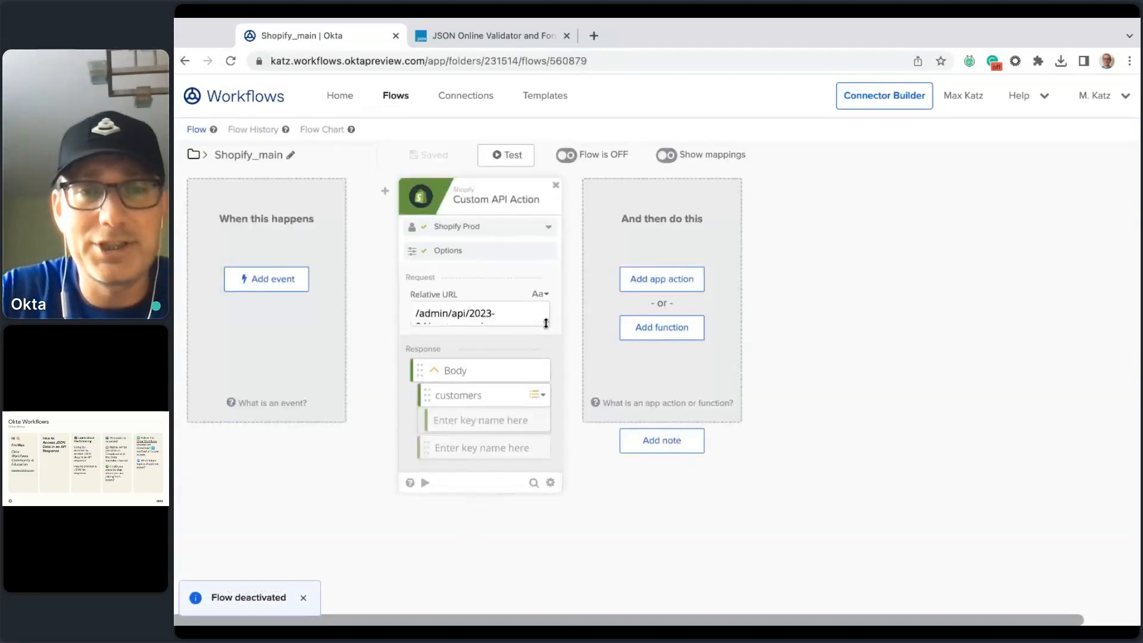
{"action": "left_click", "coordinate": [546, 322]}
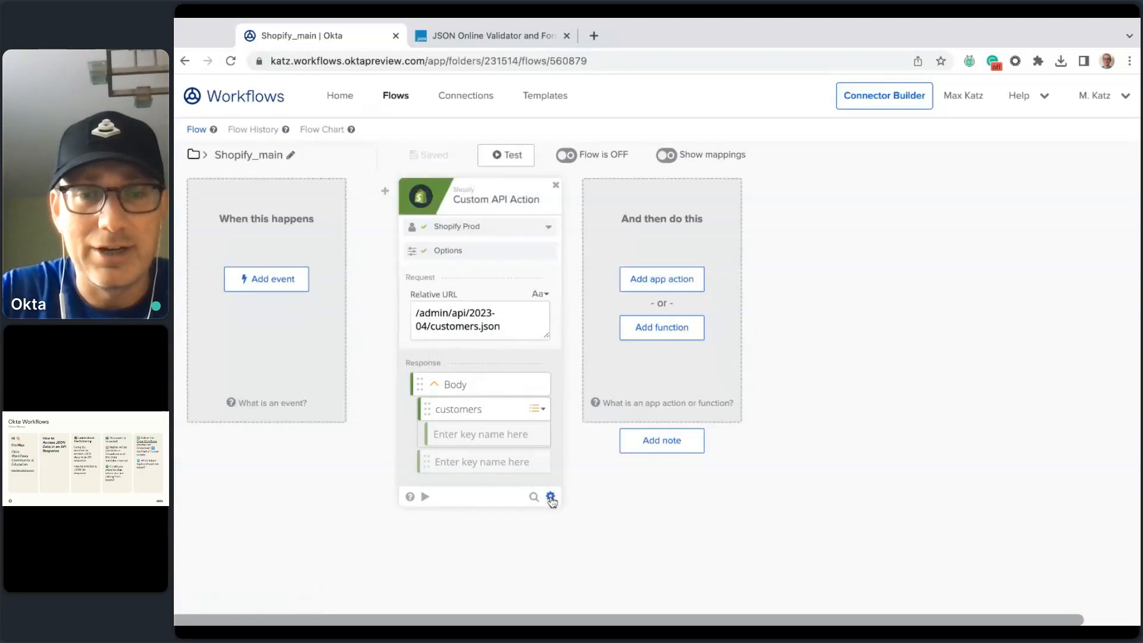
{"action": "mouse_move", "coordinate": [551, 498]}
{"action": "left_click", "coordinate": [594, 448]}
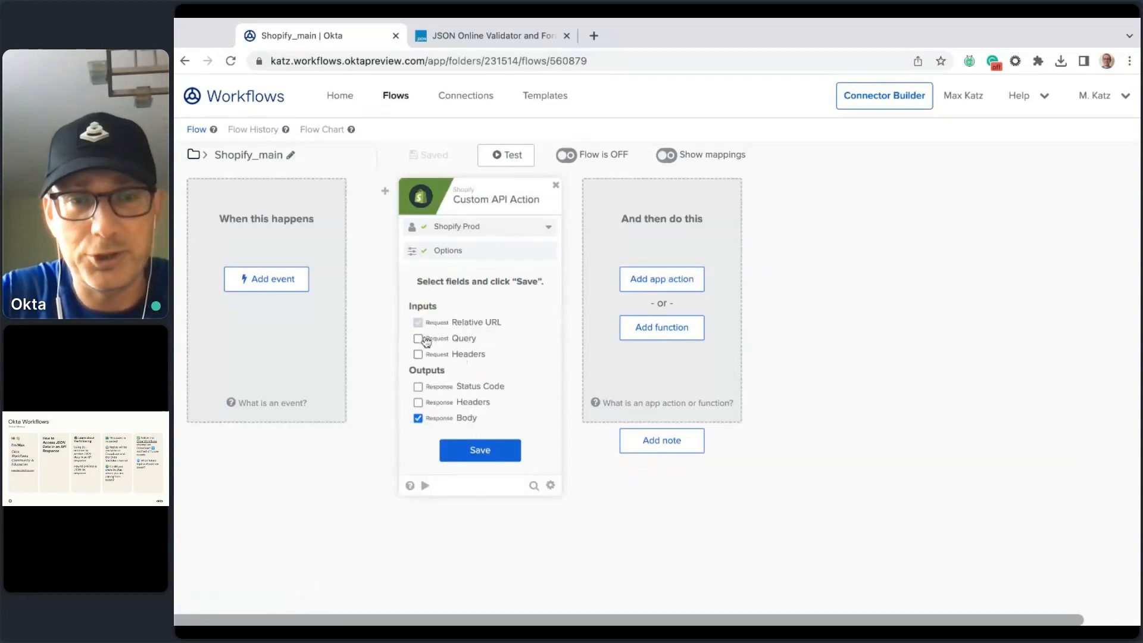
{"action": "left_click", "coordinate": [484, 450]}
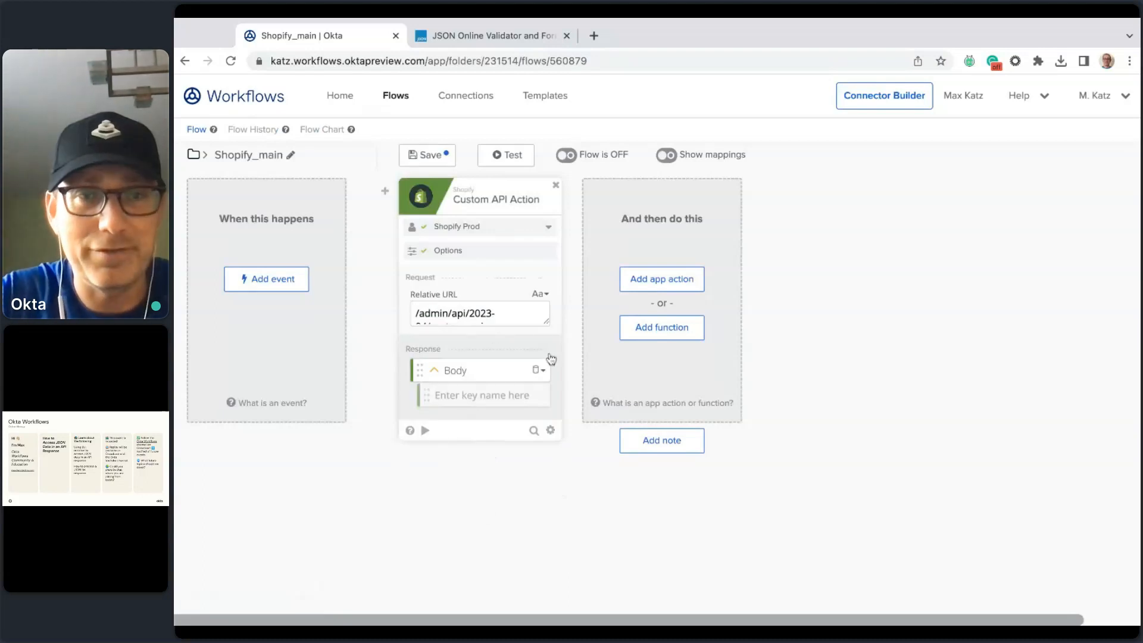
Test the flow, inspect the full Body response of the Custom API Action, and return to the flow editor.
{"action": "left_click", "coordinate": [505, 161]}
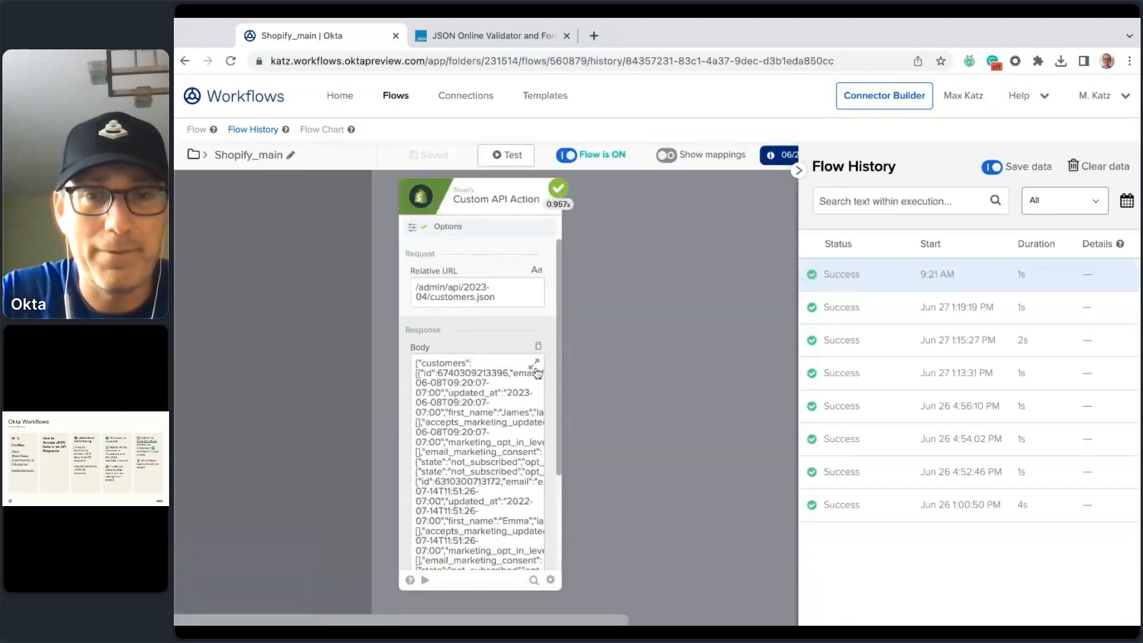
{"action": "left_click", "coordinate": [534, 365]}
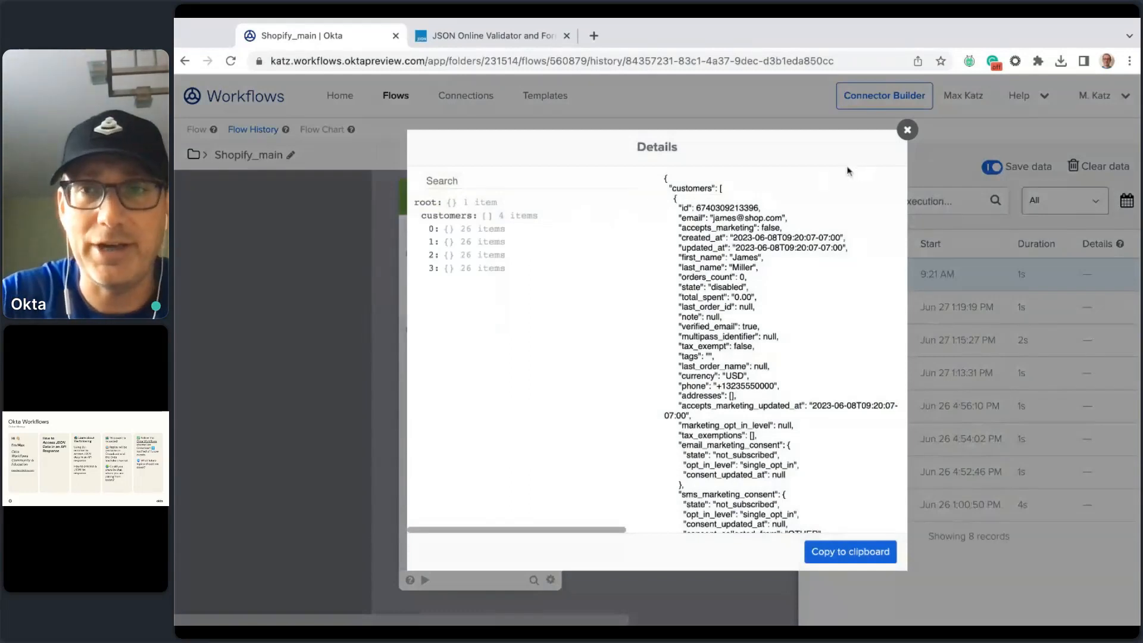
{"action": "left_click", "coordinate": [905, 132]}
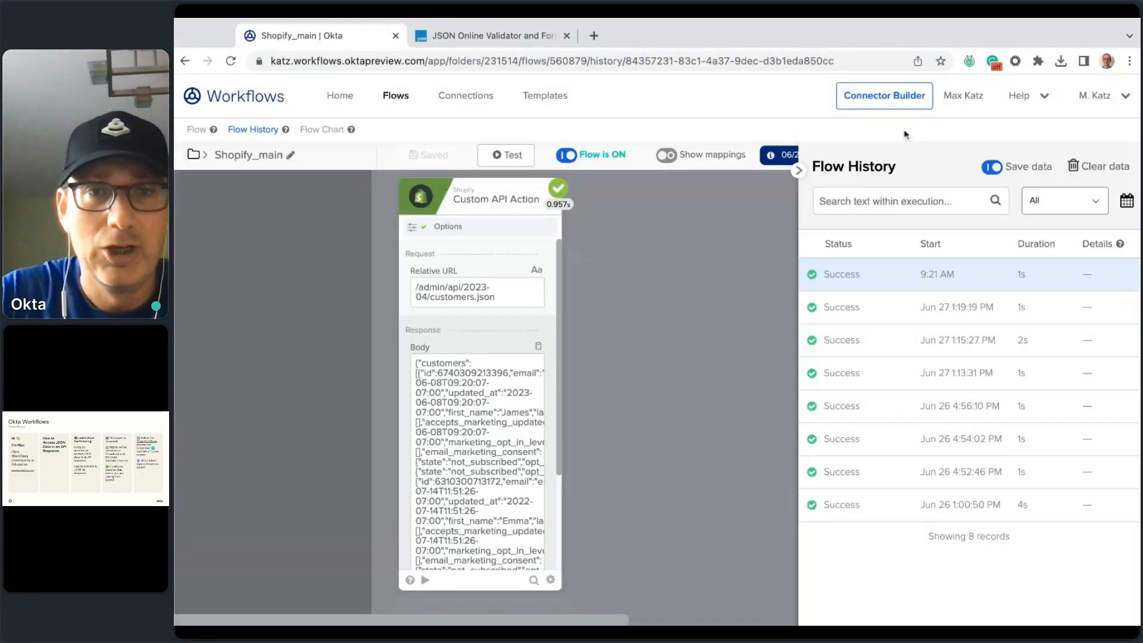
{"action": "left_click", "coordinate": [198, 130]}
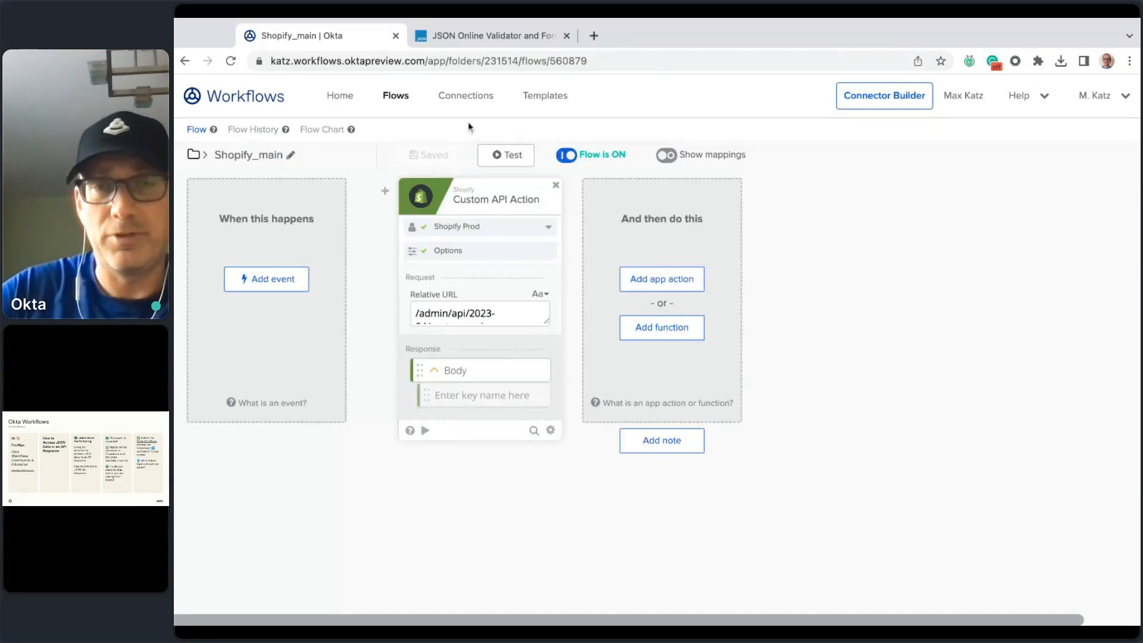
Create a new flow in the same folder named Shopify_helper, with saving of all data that passes through it enabled.
{"action": "left_click", "coordinate": [397, 99]}
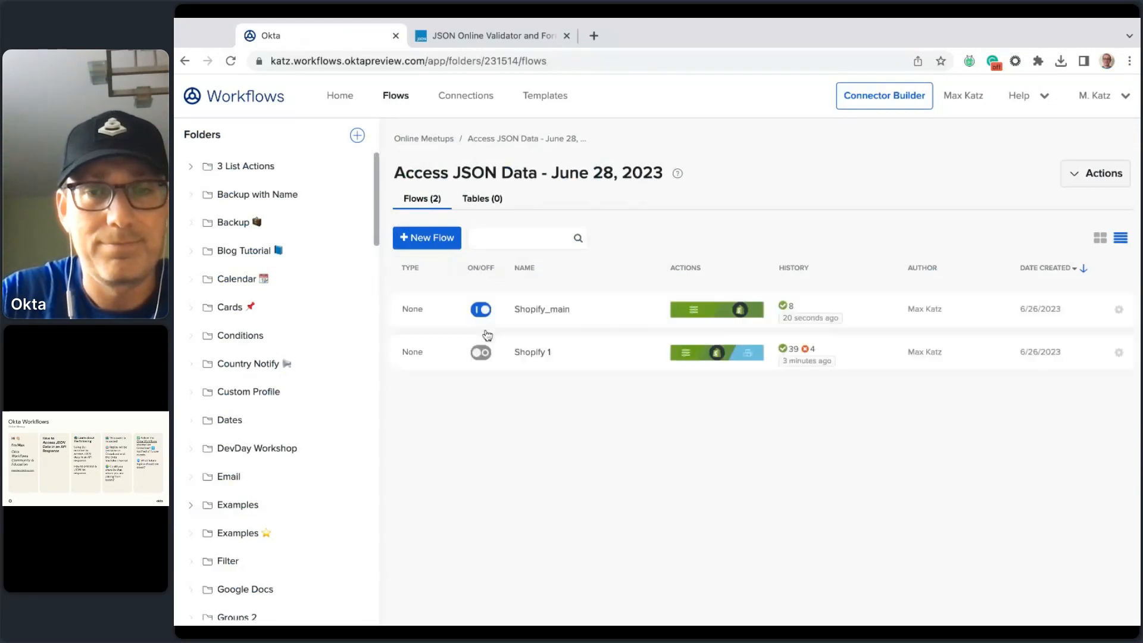
{"action": "left_click", "coordinate": [434, 241]}
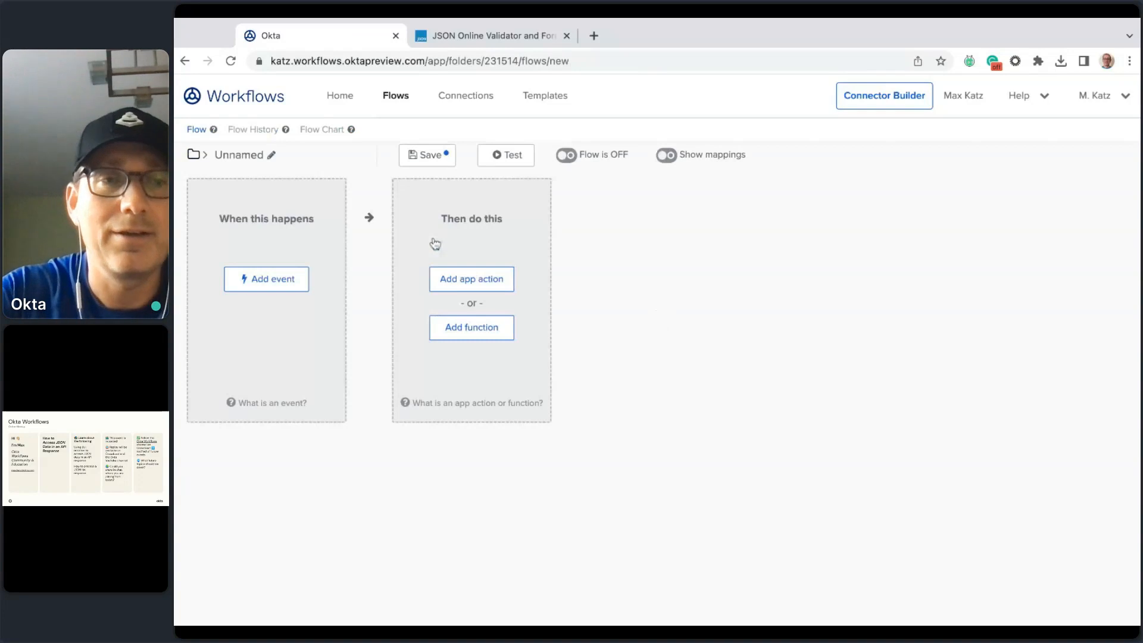
{"action": "left_click", "coordinate": [255, 156]}
{"action": "type", "text": "Shopify"}
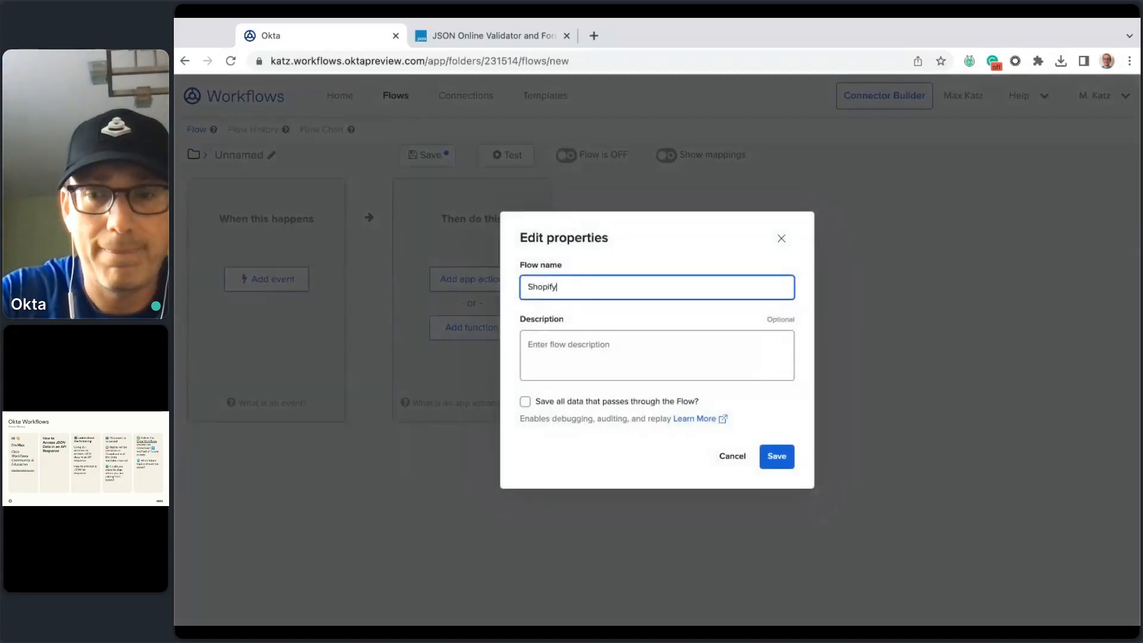
{"action": "type", "text": "_helpr"}
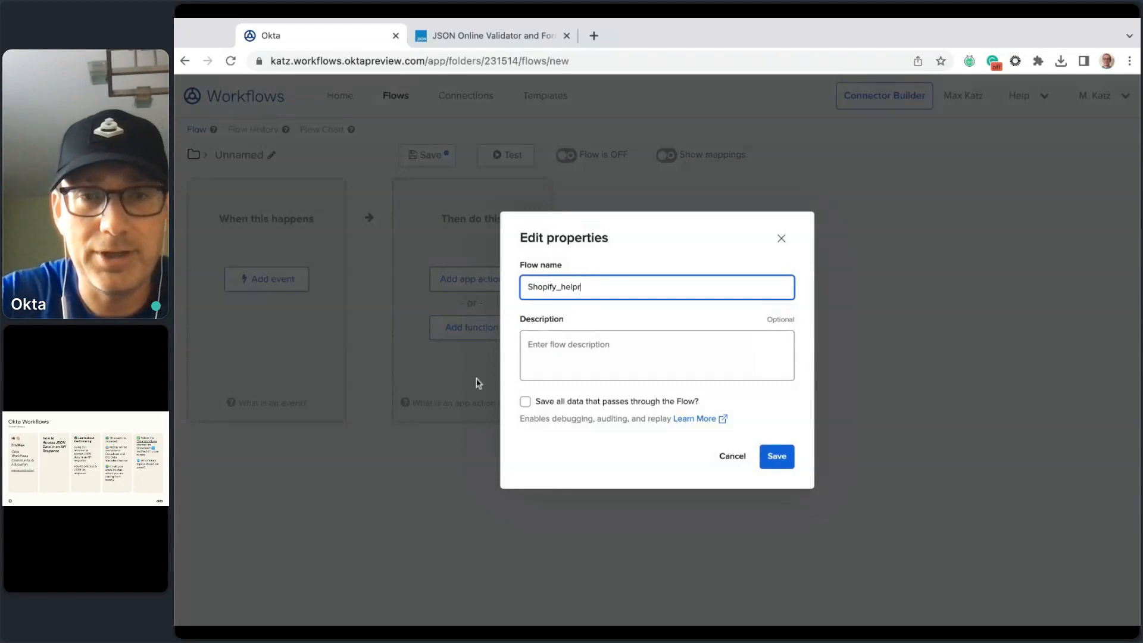
{"action": "left_click", "coordinate": [525, 402]}
{"action": "left_click", "coordinate": [604, 284]}
{"action": "key", "text": "BackSpace"}
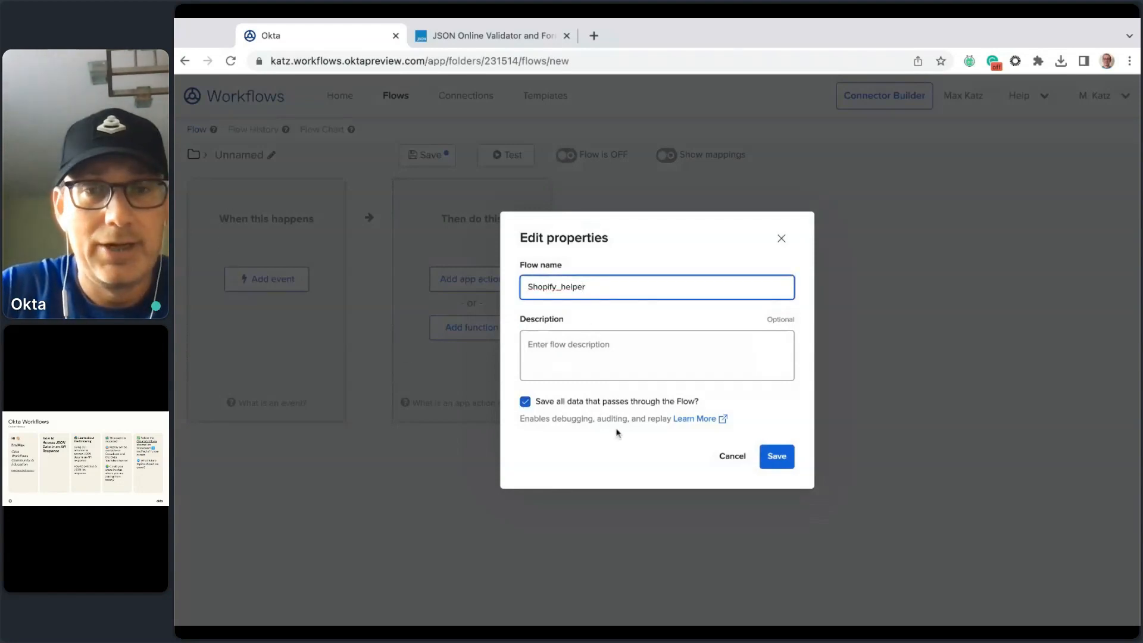
{"action": "left_click", "coordinate": [777, 456]}
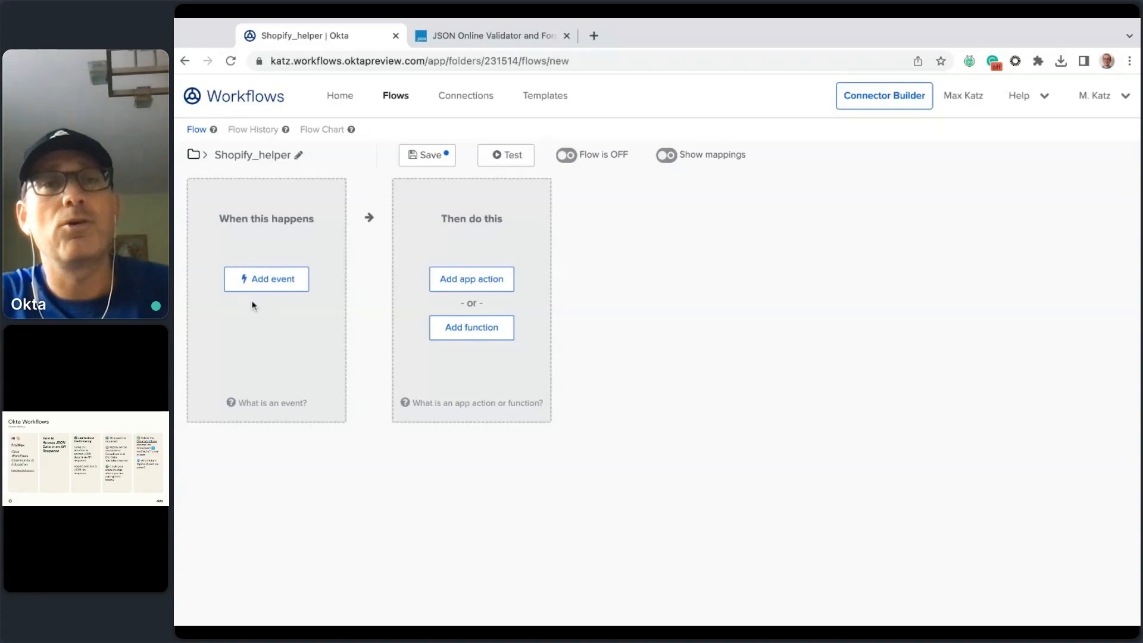
Start the flow with a Helper Flow event that has a Customer input of type Object, and save the flow.
{"action": "left_click", "coordinate": [271, 285]}
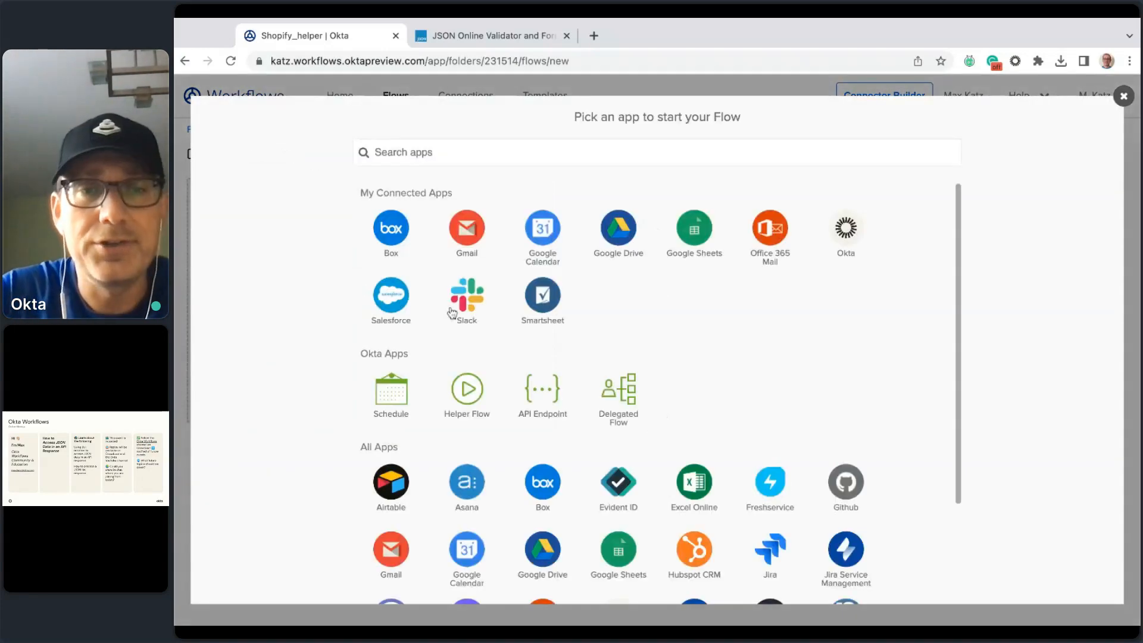
{"action": "left_click", "coordinate": [473, 394]}
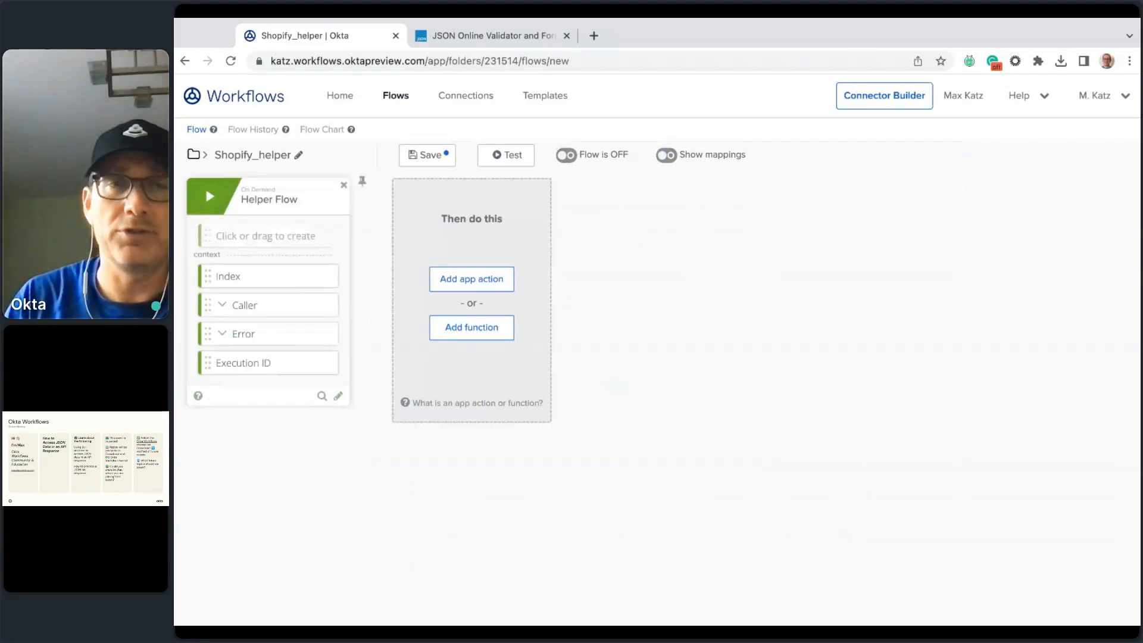
{"action": "left_click", "coordinate": [265, 236]}
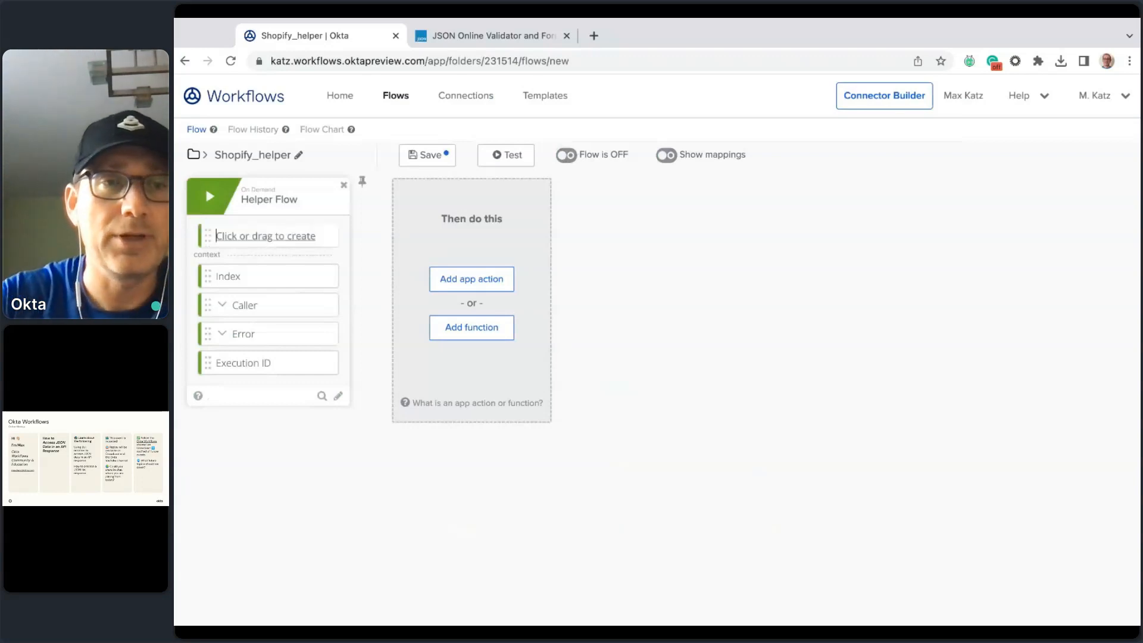
{"action": "type", "text": "Customer"}
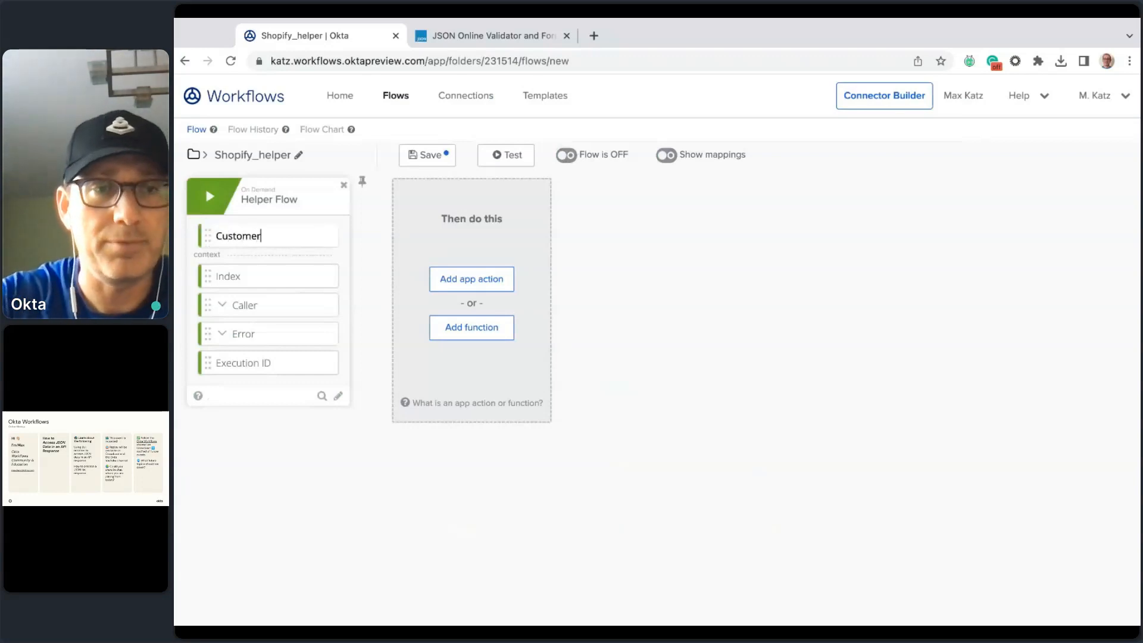
{"action": "key", "text": "Return"}
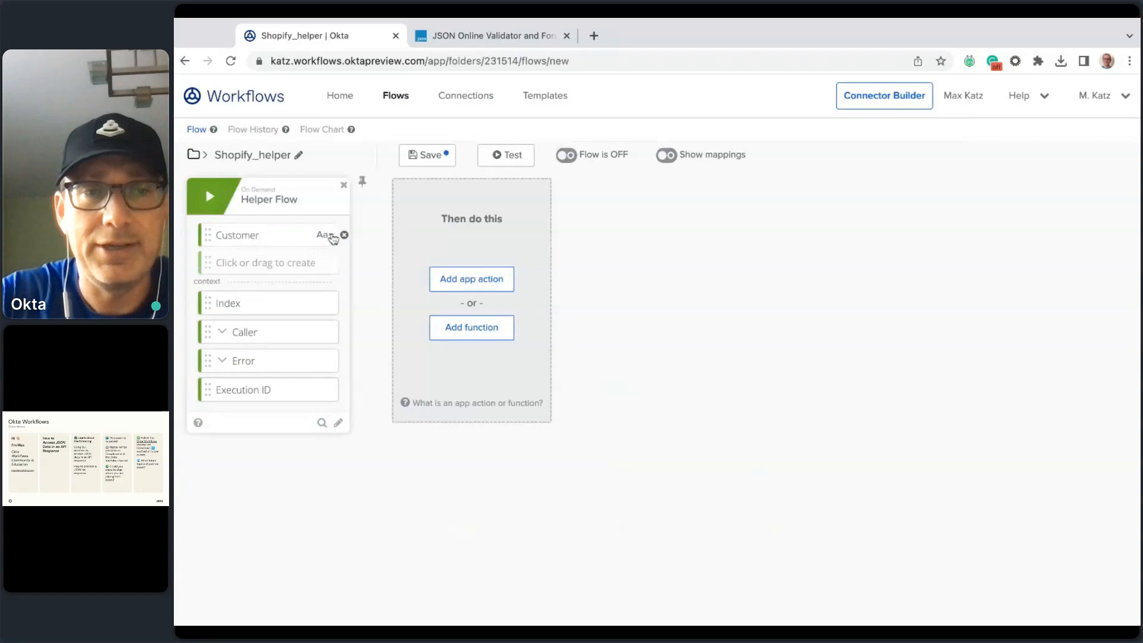
{"action": "left_click", "coordinate": [331, 236]}
{"action": "left_click", "coordinate": [325, 350]}
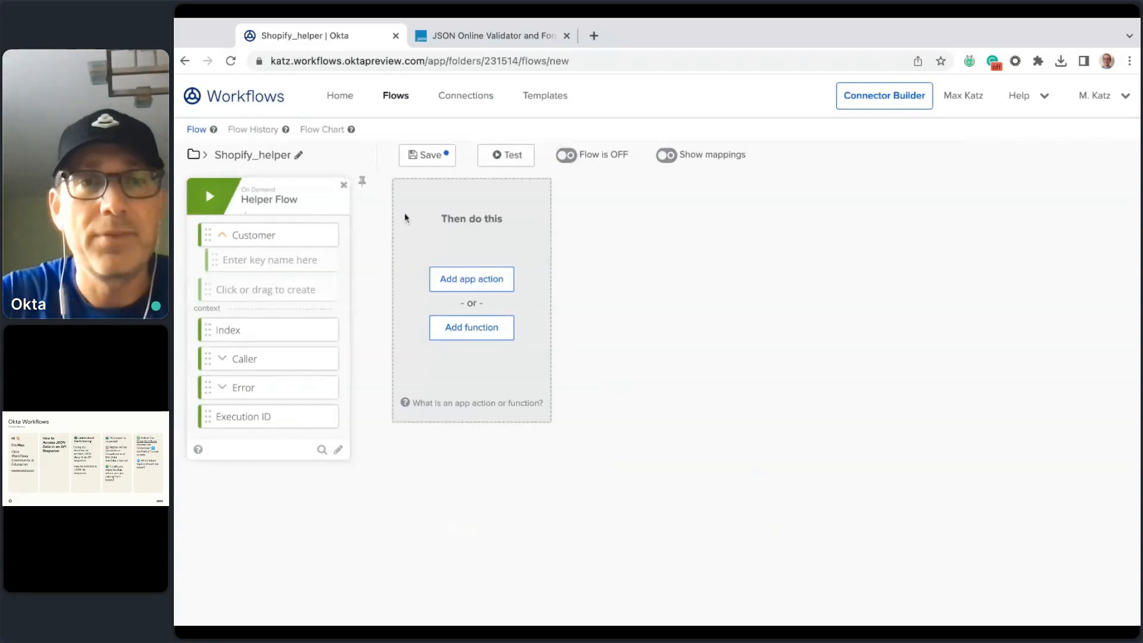
{"action": "left_click", "coordinate": [430, 156]}
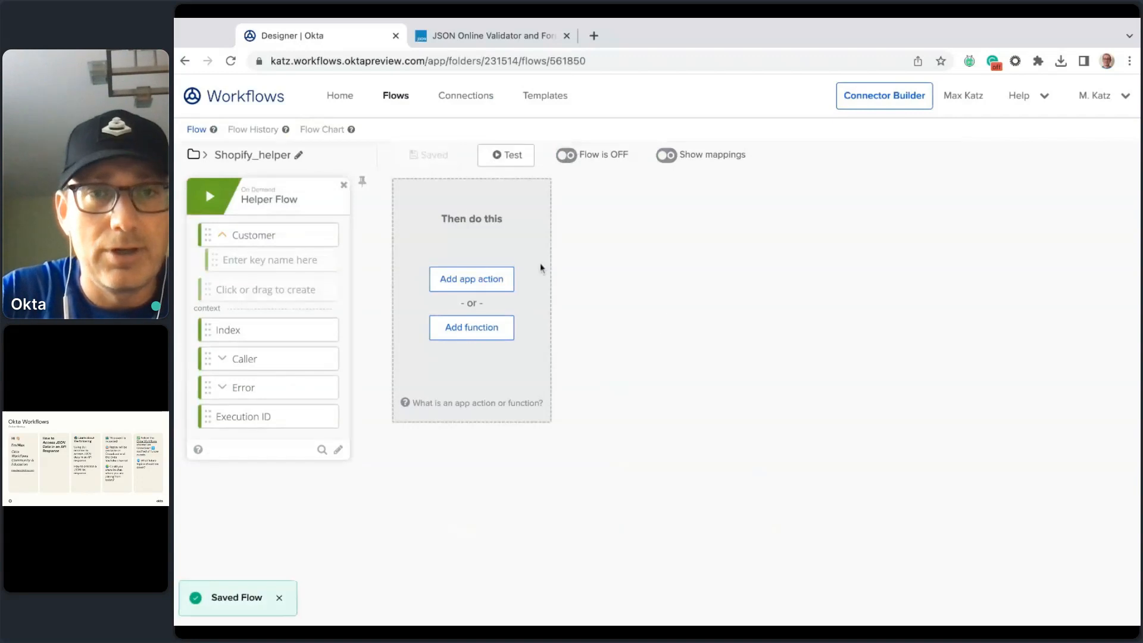
Reopen the Shopify_main flow, add the List For Each function after the Custom API Action, and try to save.
{"action": "left_click", "coordinate": [395, 95]}
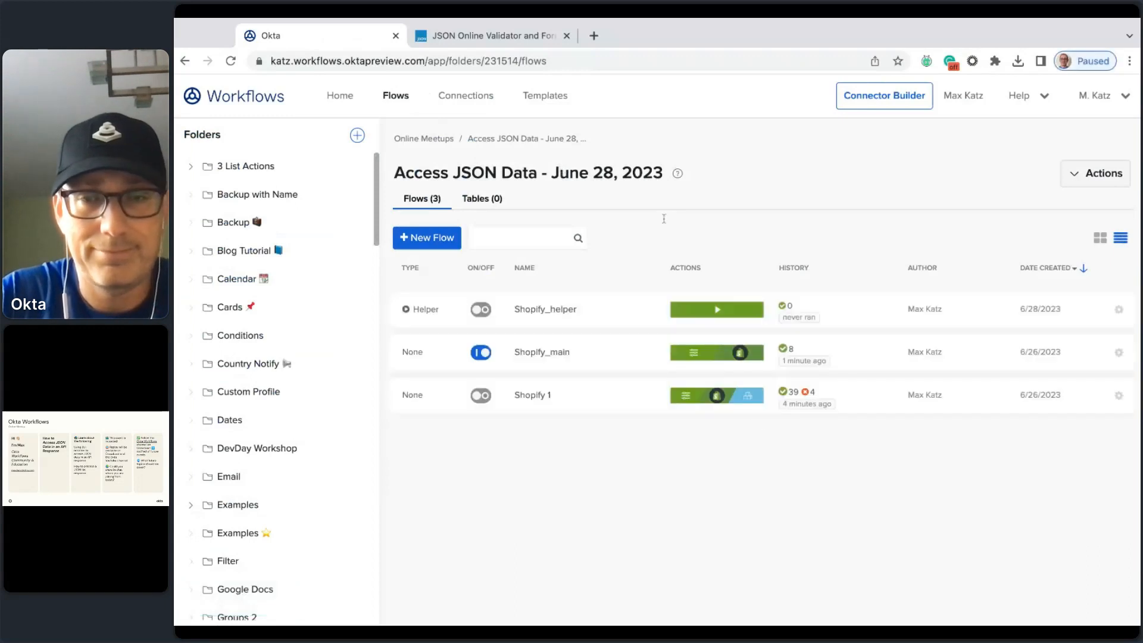
{"action": "left_click", "coordinate": [529, 356]}
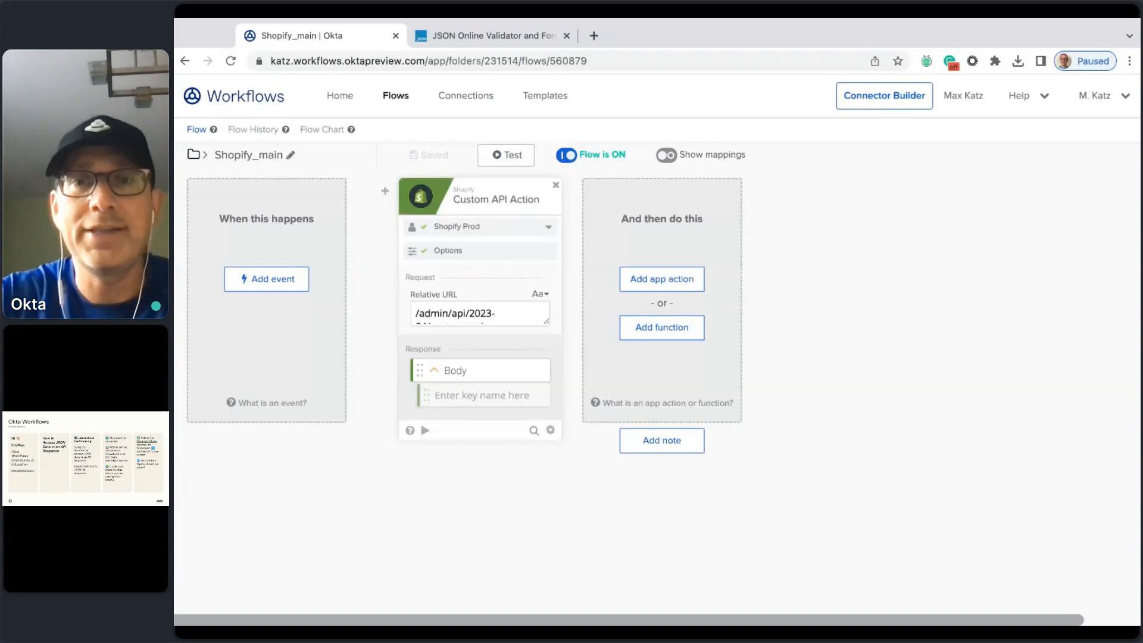
{"action": "left_click", "coordinate": [673, 332]}
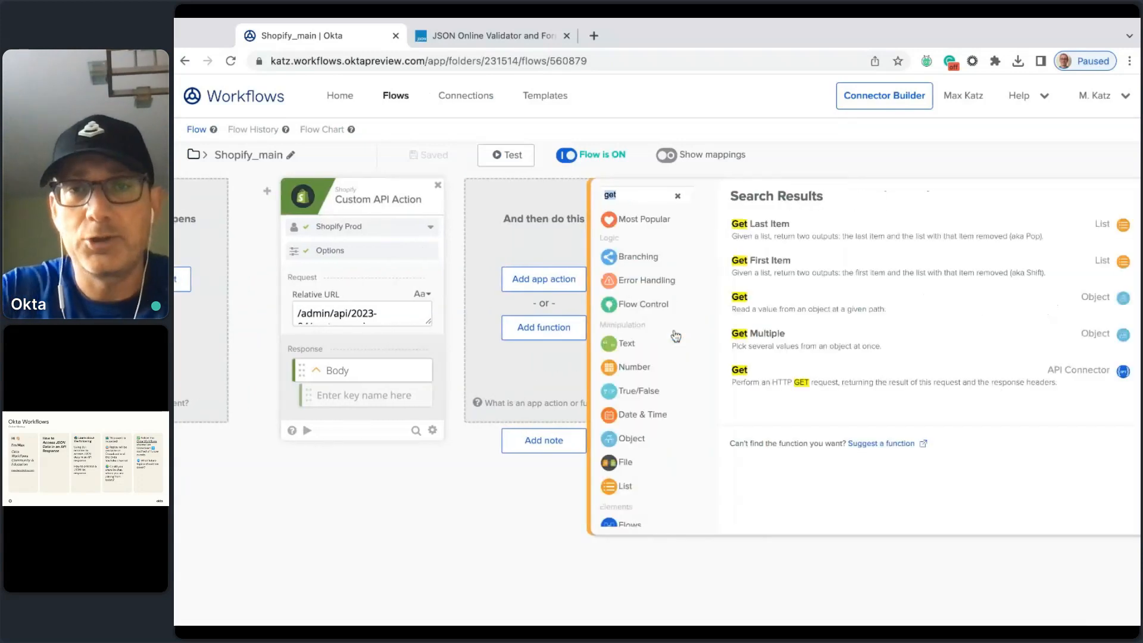
{"action": "type", "text": "for eac"}
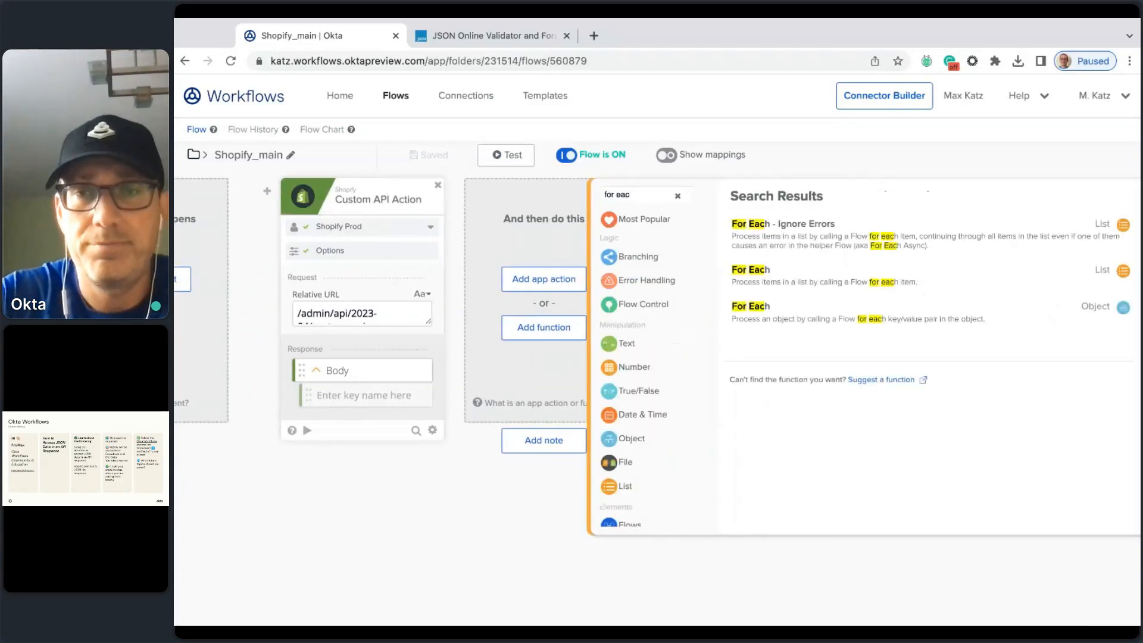
{"action": "left_click", "coordinate": [756, 278]}
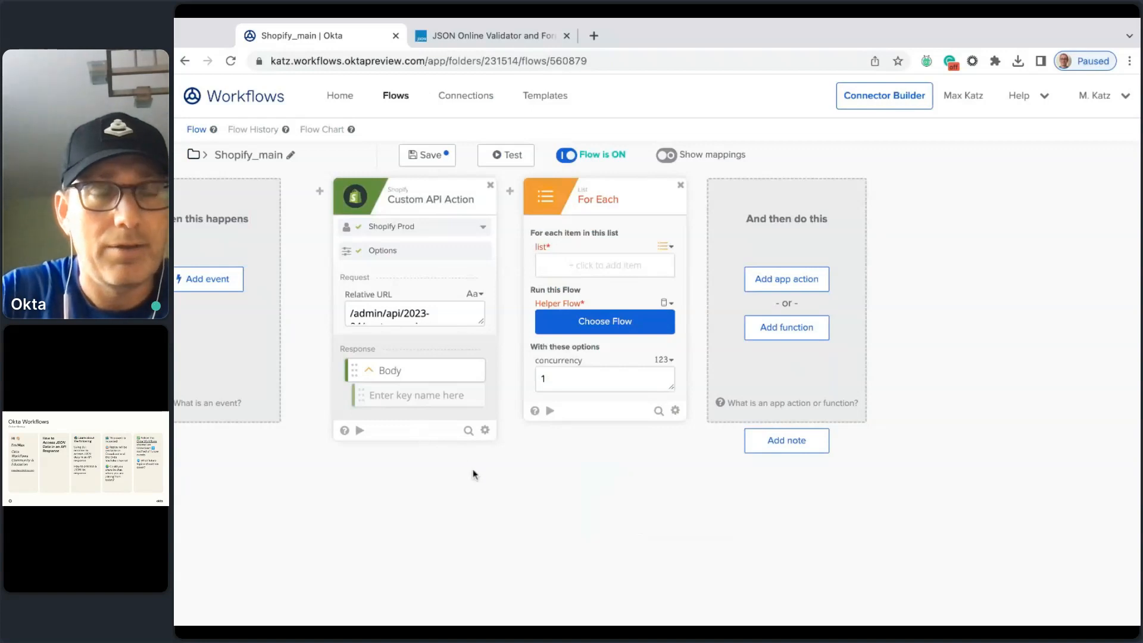
{"action": "left_click", "coordinate": [439, 150]}
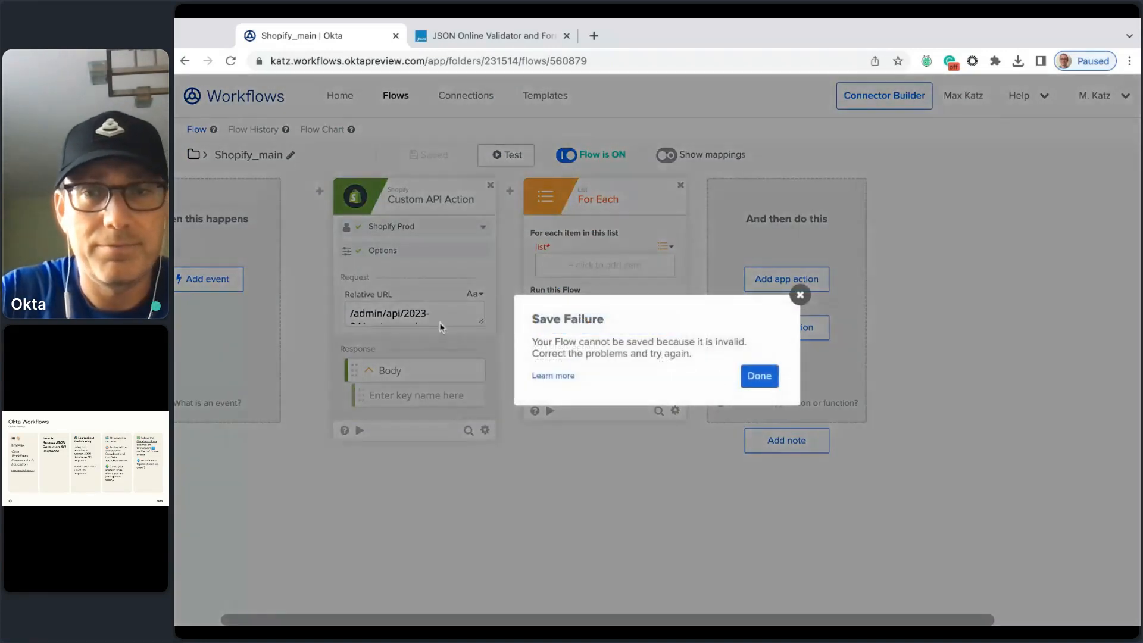
{"action": "left_click", "coordinate": [762, 377]}
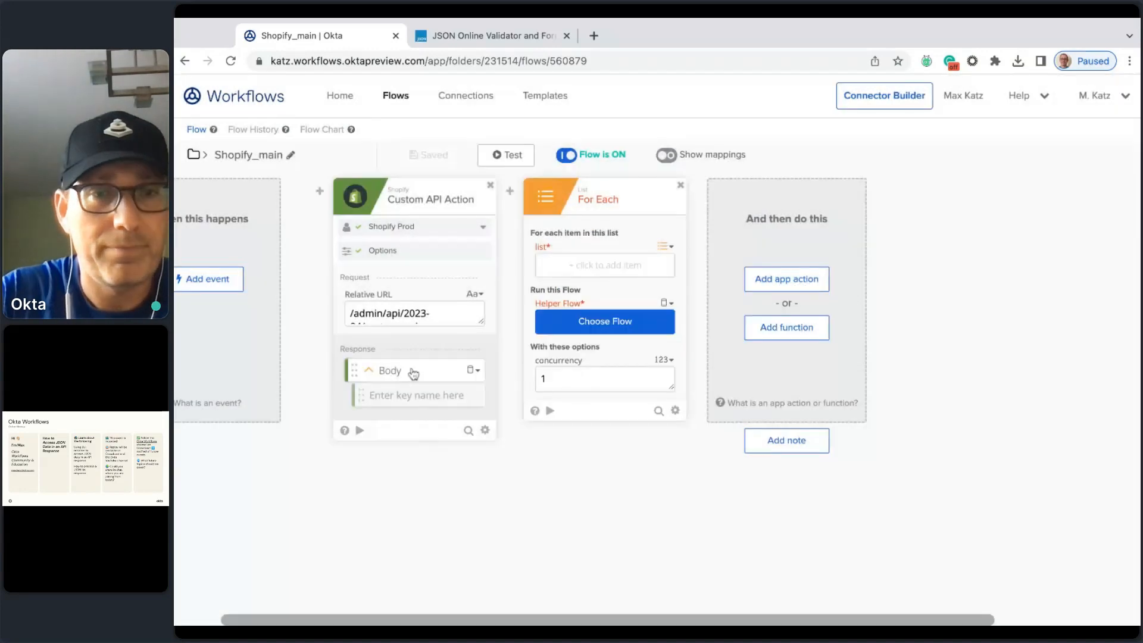
Add a customers key of type list of Object under the Custom API Action's Body and map it to For Each's list input.
{"action": "left_click", "coordinate": [406, 403]}
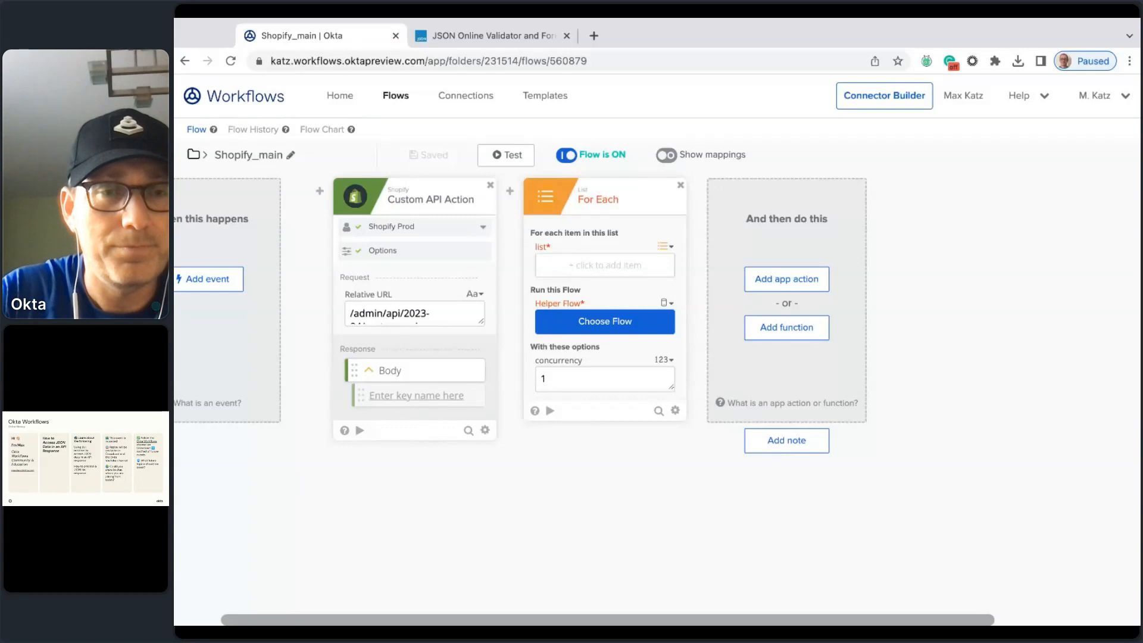
{"action": "type", "text": "c"}
{"action": "key", "text": "BackSpace"}
{"action": "key", "text": "BackSpace"}
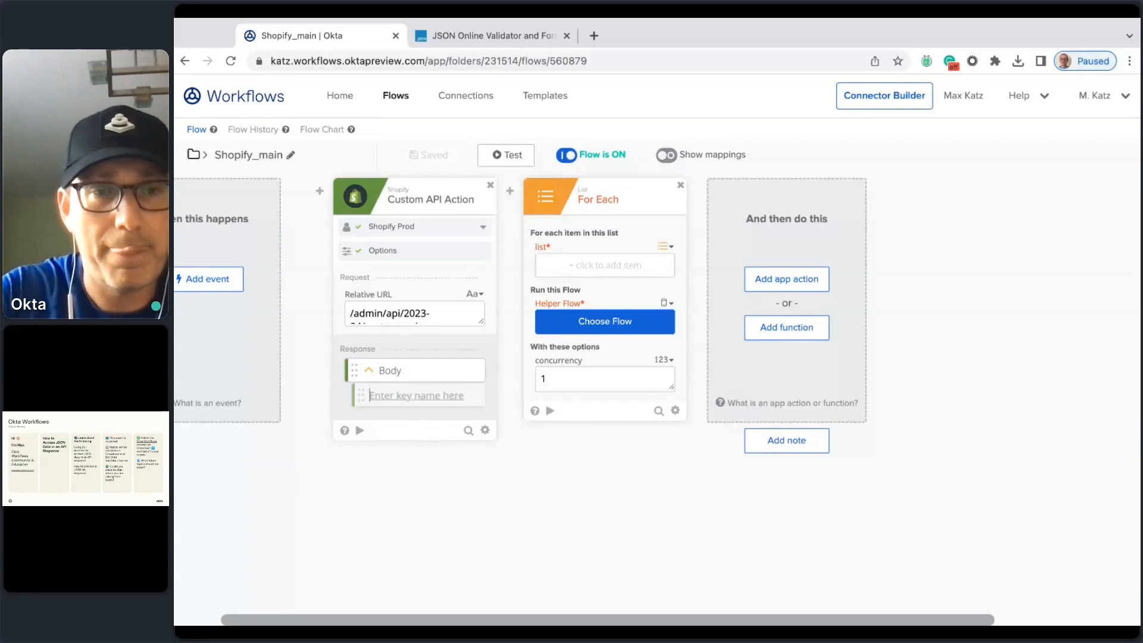
{"action": "type", "text": "customers"}
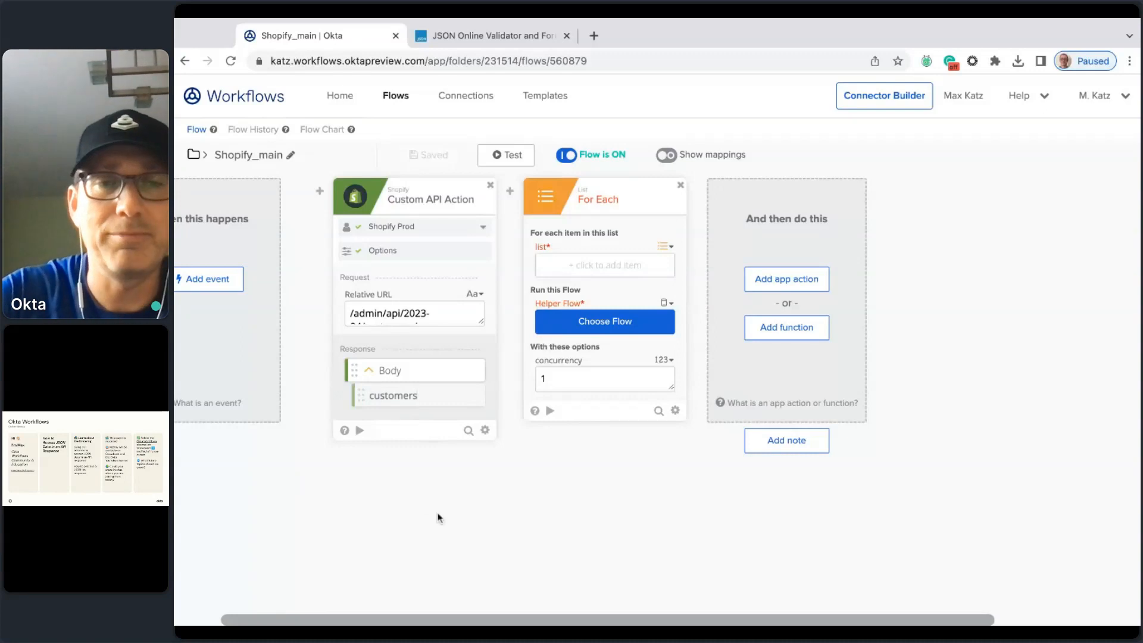
{"action": "key", "text": "Return"}
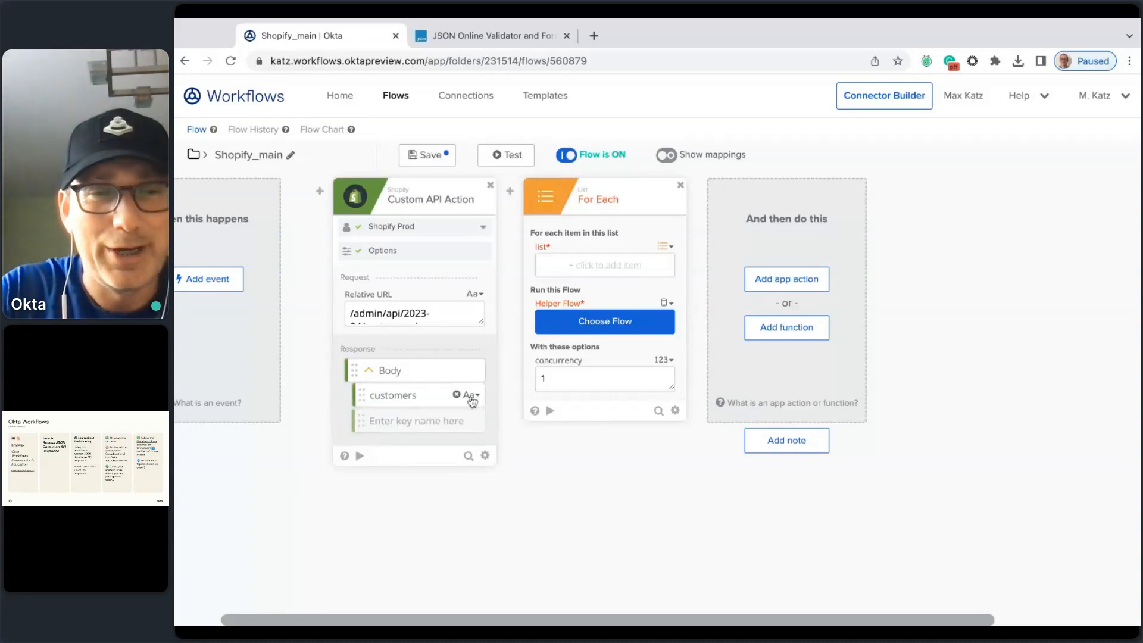
{"action": "left_click", "coordinate": [477, 396]}
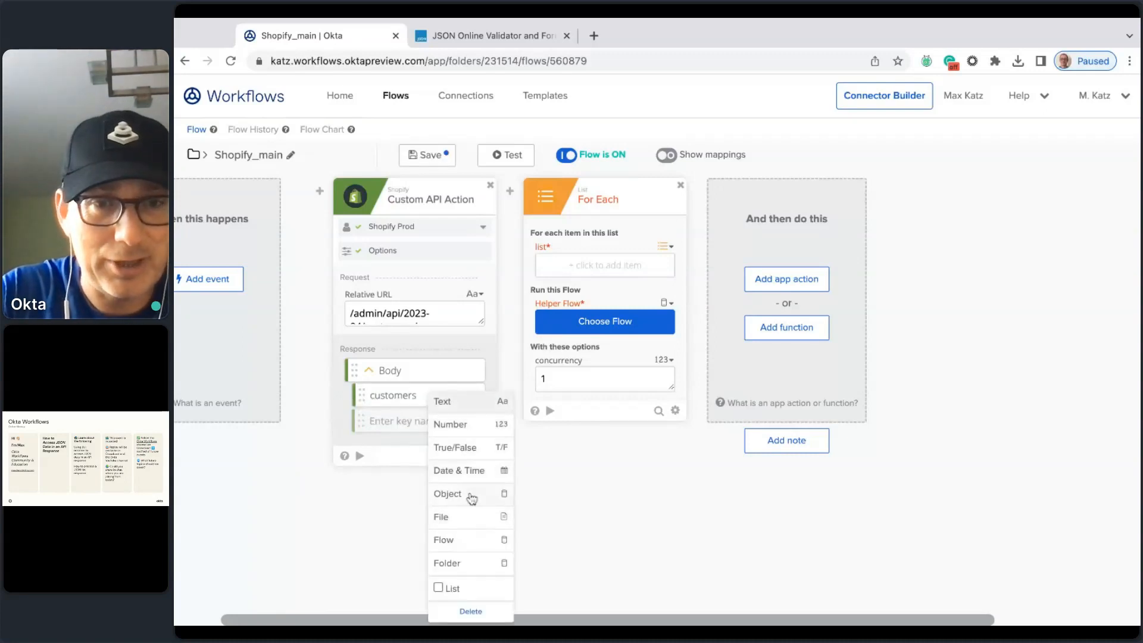
{"action": "left_click", "coordinate": [477, 493]}
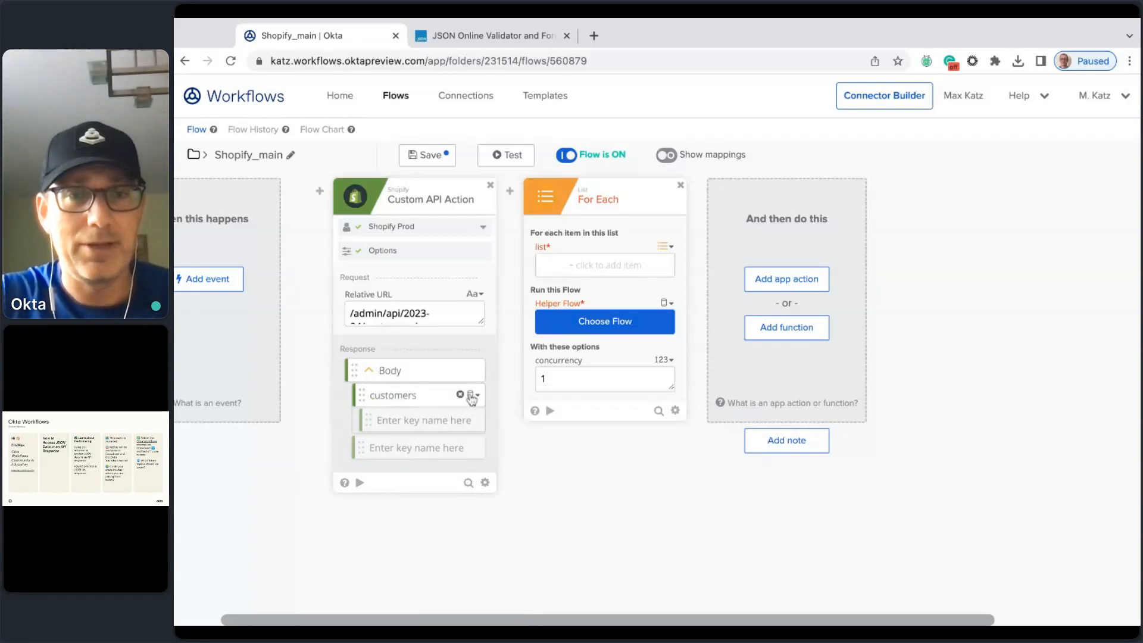
{"action": "left_click", "coordinate": [478, 399]}
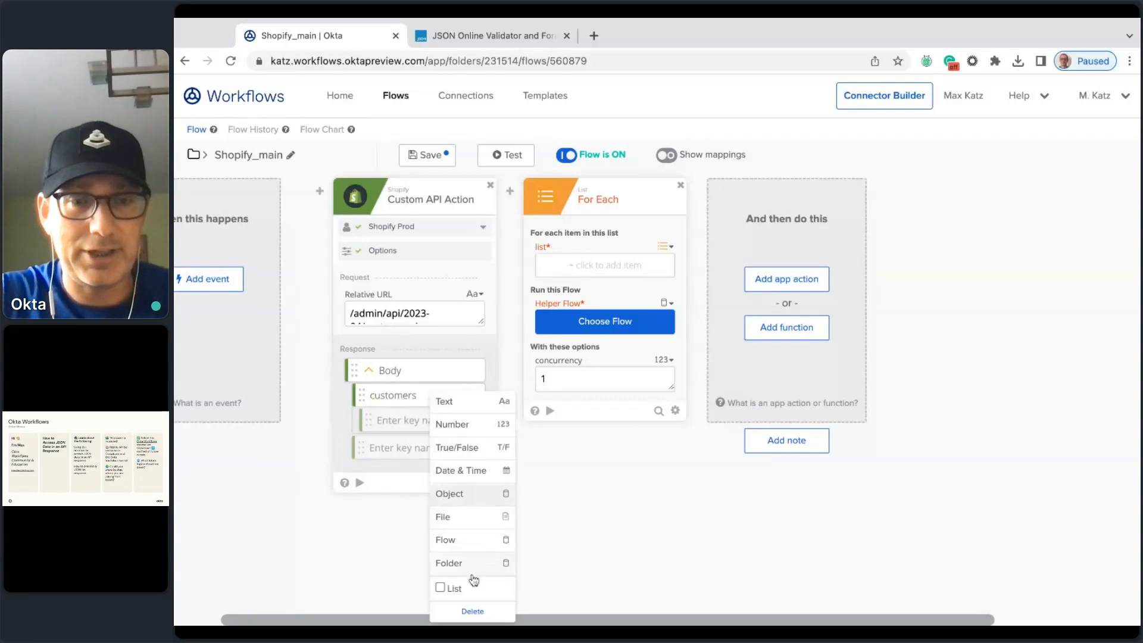
{"action": "left_click", "coordinate": [465, 593]}
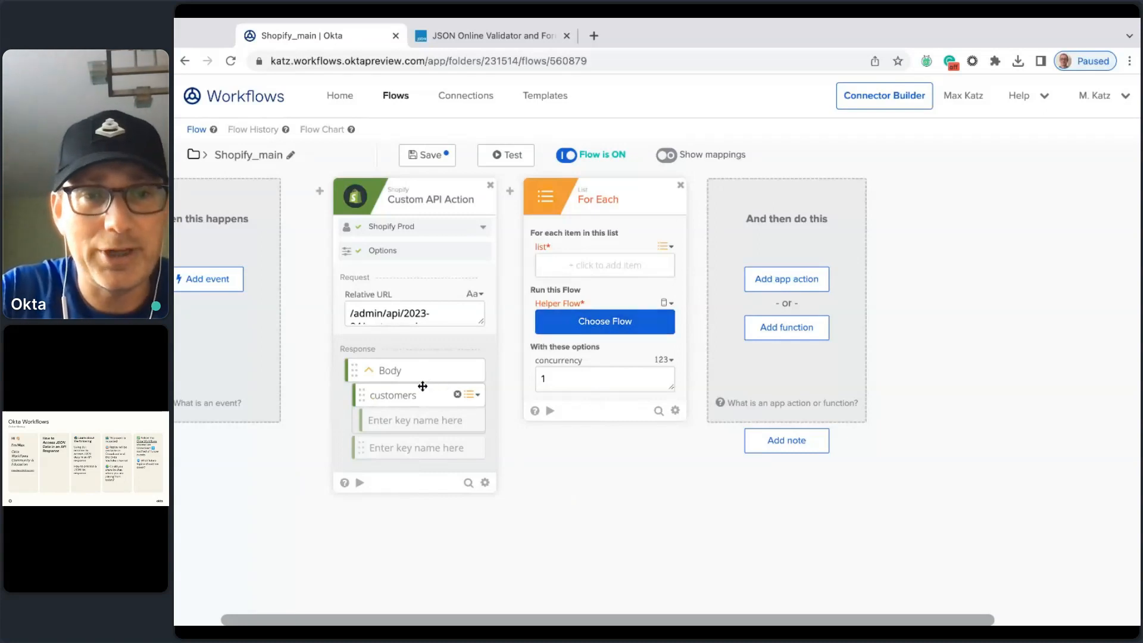
{"action": "left_click_drag", "start_coordinate": [422, 405], "coordinate": [608, 271]}
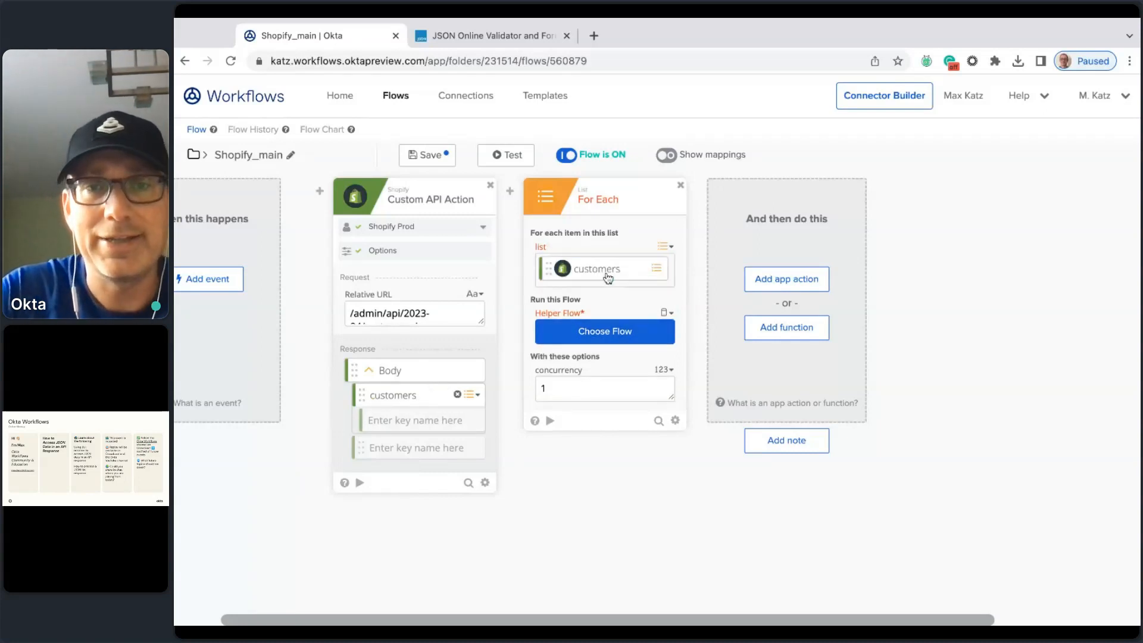
Choose Shopify_helper from the Access JSON Data folder as For Each's helper flow, and pass Item as its Customer value.
{"action": "left_click", "coordinate": [617, 338]}
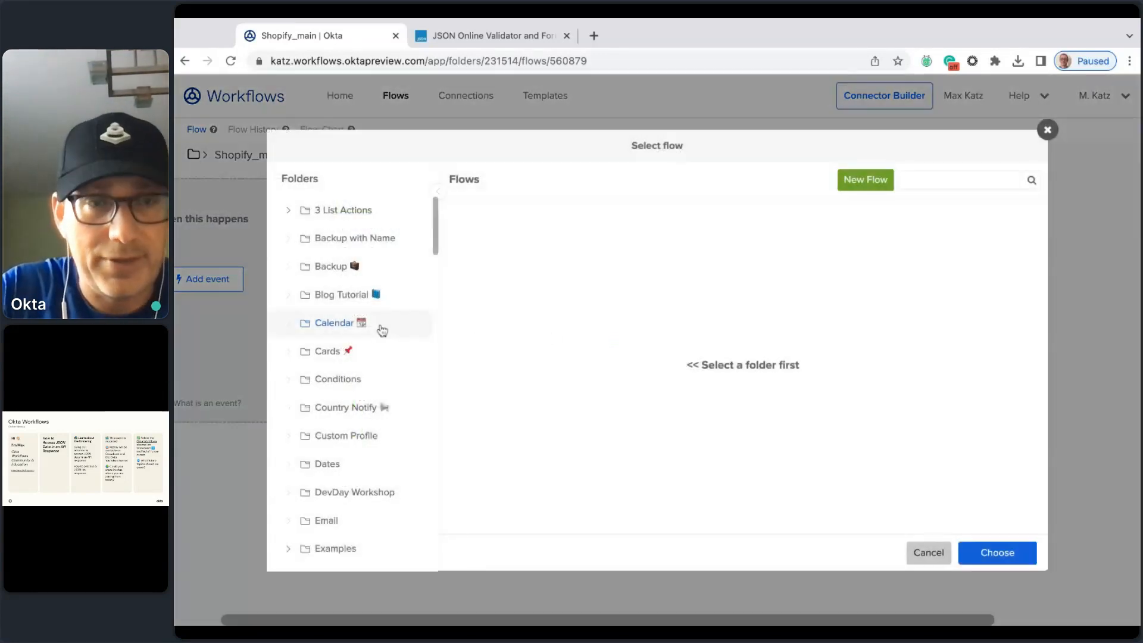
{"action": "scroll", "coordinate": [377, 327], "scroll_direction": "down", "scroll_amount": 10}
{"action": "scroll", "coordinate": [381, 328], "scroll_direction": "down", "scroll_amount": 5}
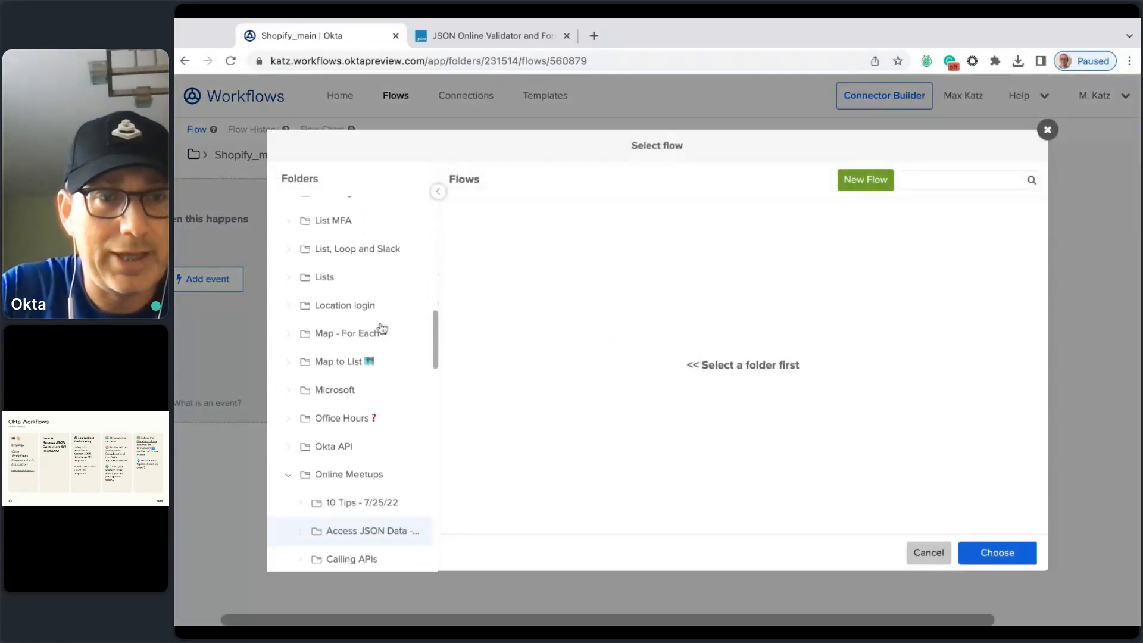
{"action": "left_click", "coordinate": [372, 424]}
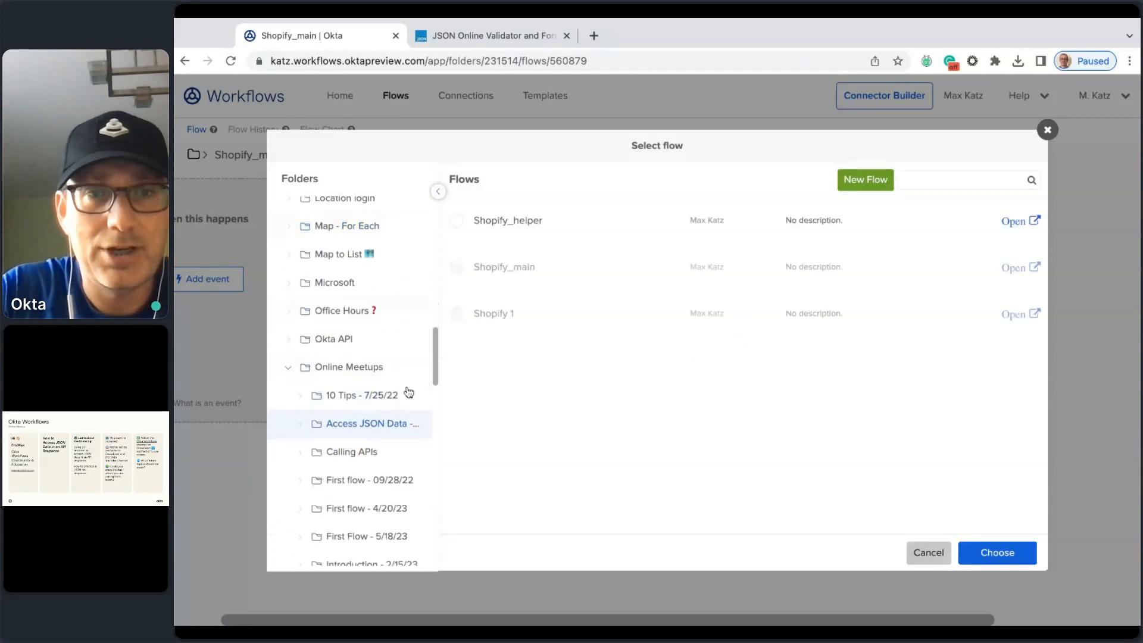
{"action": "left_click", "coordinate": [527, 223]}
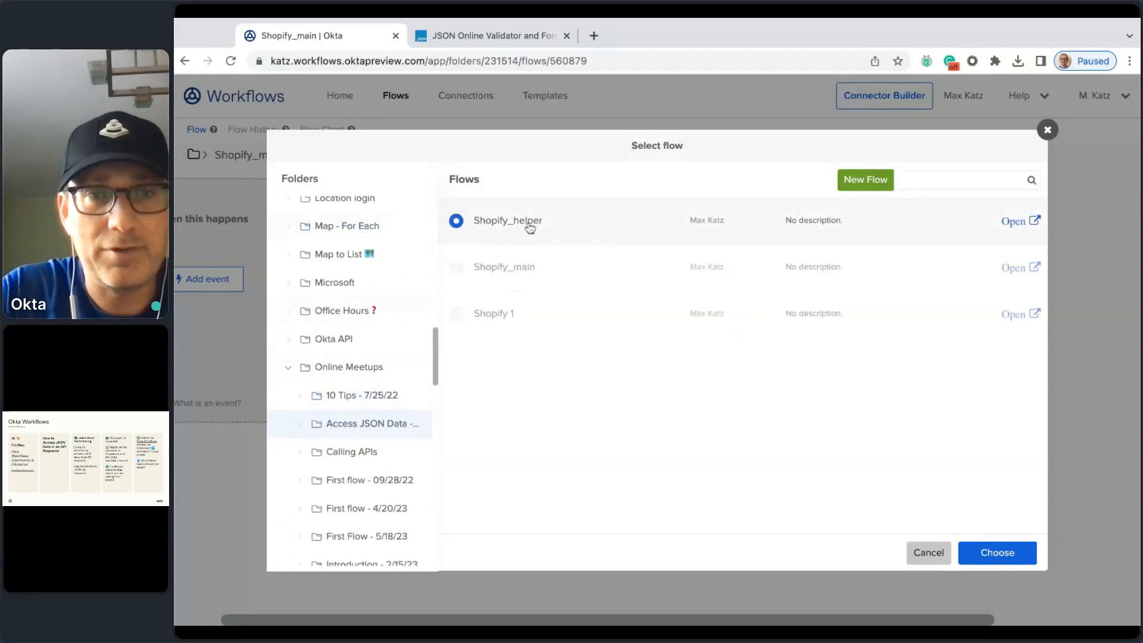
{"action": "left_click", "coordinate": [995, 553]}
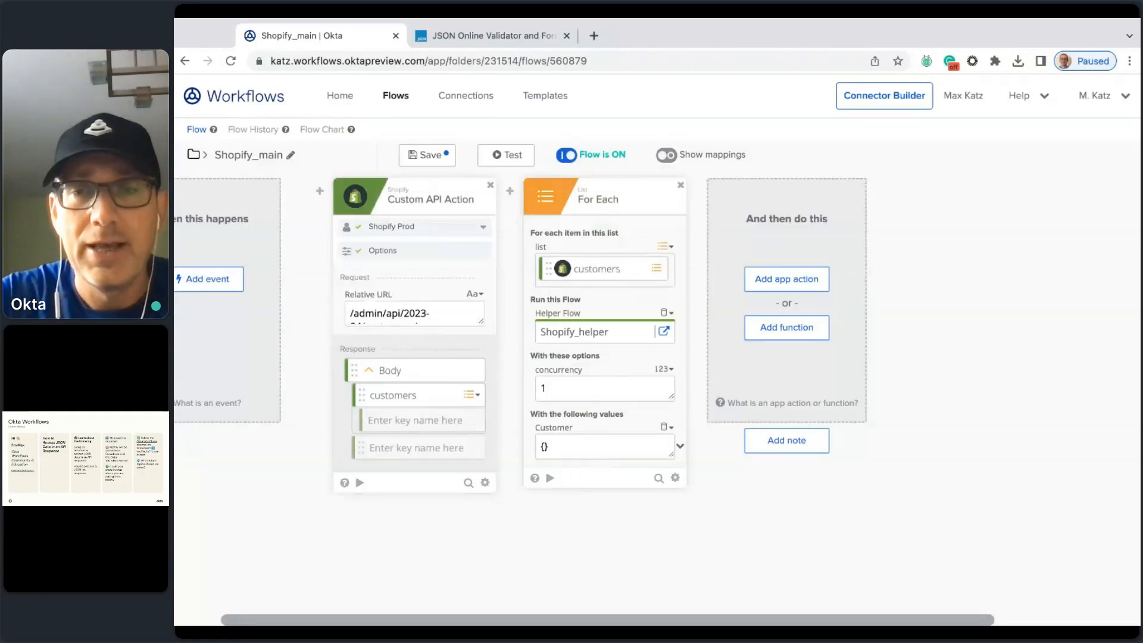
{"action": "left_click", "coordinate": [680, 448]}
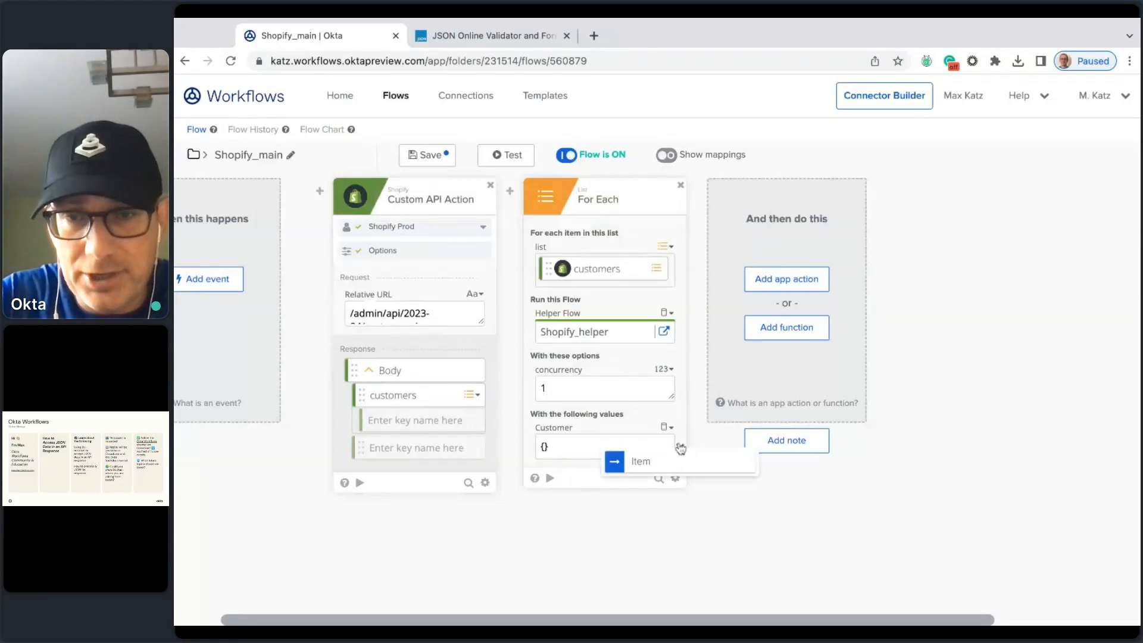
{"action": "left_click", "coordinate": [670, 467]}
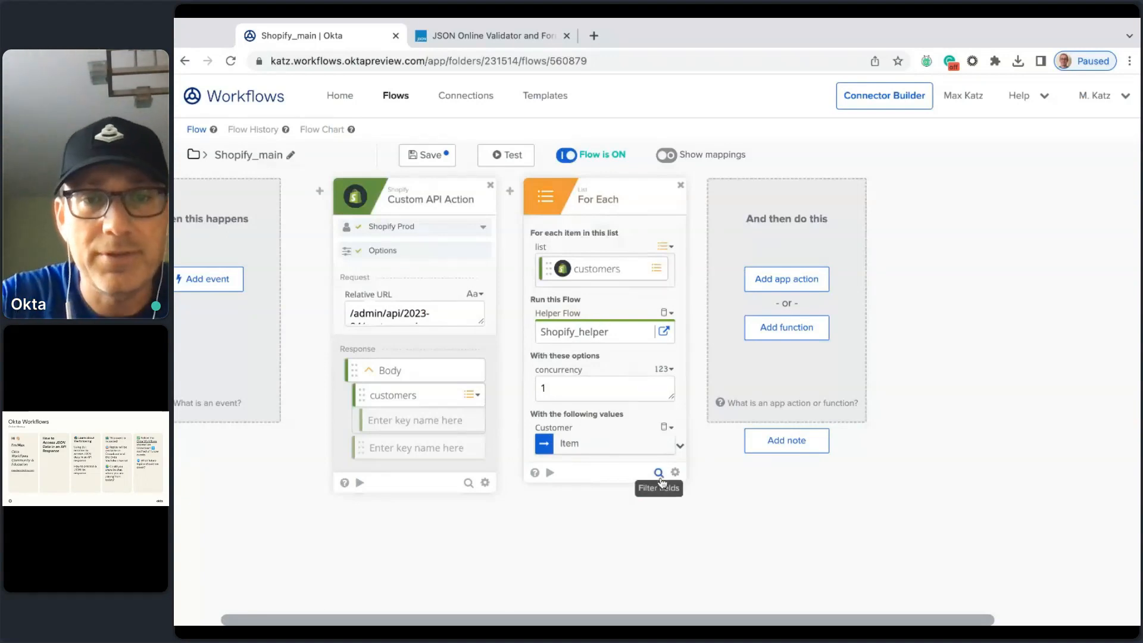
Open the Shopify_helper flow from the For Each card and turn it on, and save the Shopify_main flow.
{"action": "left_click", "coordinate": [664, 331]}
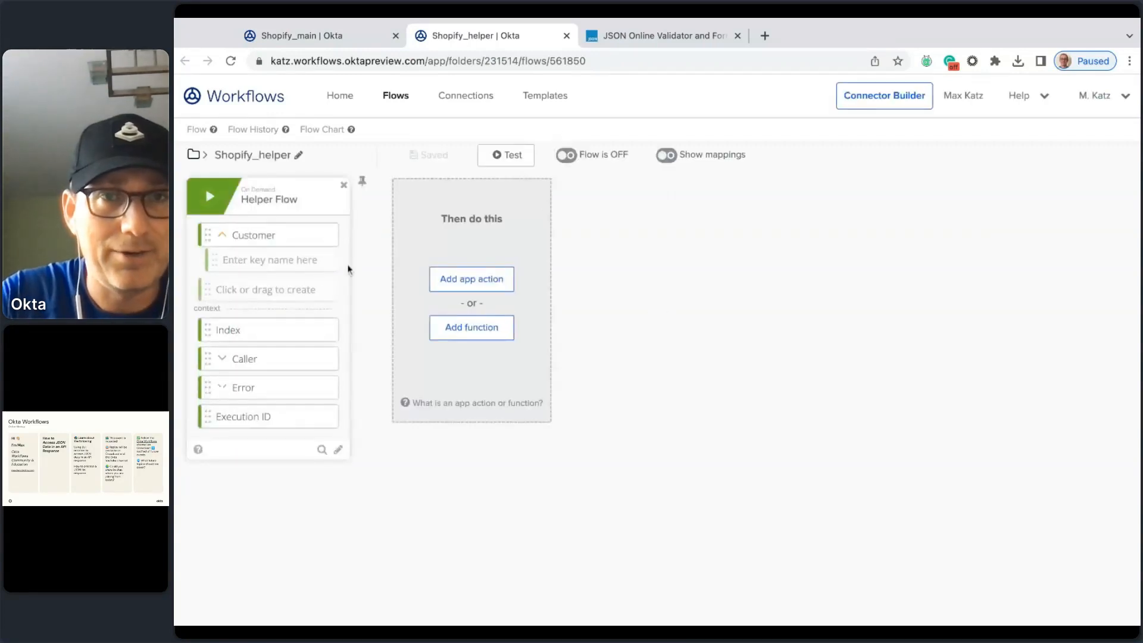
{"action": "left_click", "coordinate": [571, 159]}
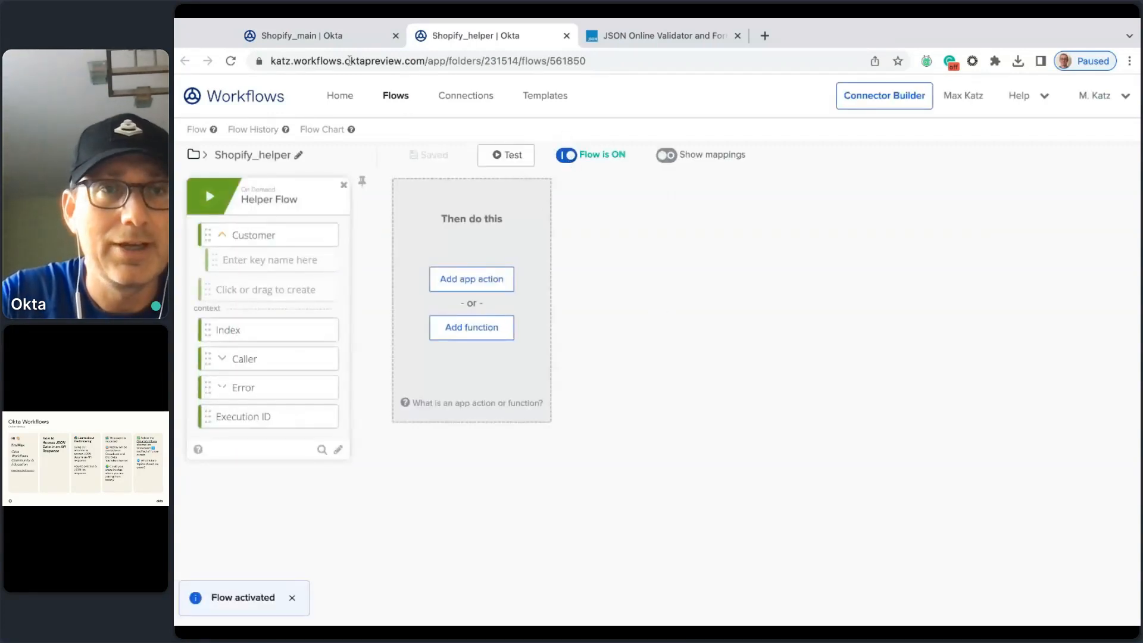
{"action": "left_click", "coordinate": [337, 37]}
{"action": "left_click", "coordinate": [423, 156]}
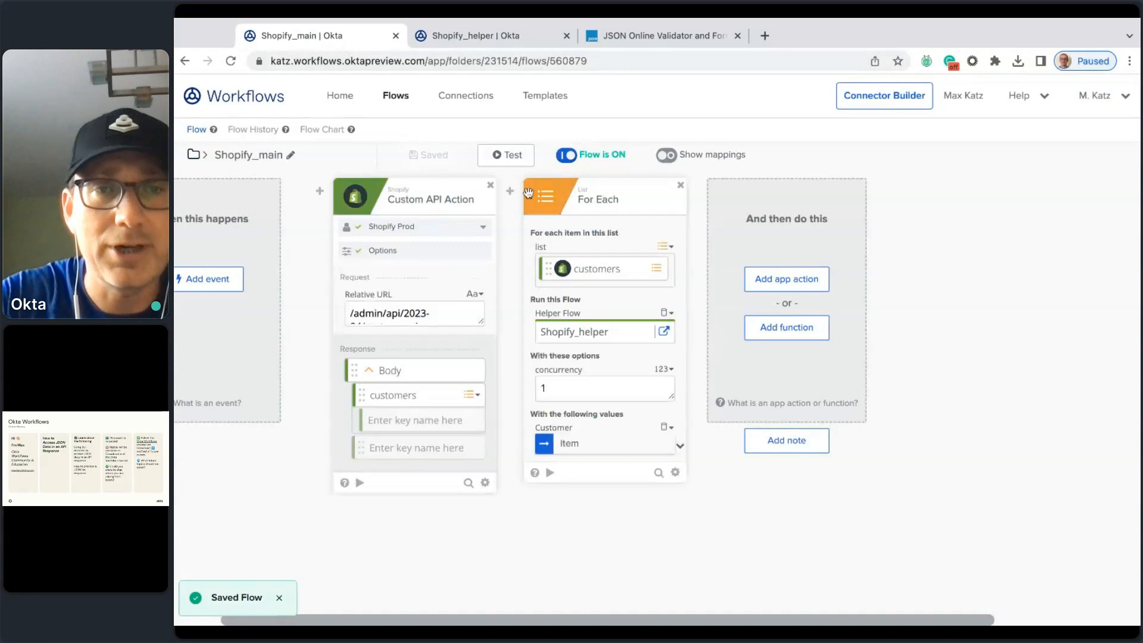
Test Shopify_main and examine the full Customer object of the two earliest runs in Shopify_helper's execution history.
{"action": "left_click", "coordinate": [518, 157]}
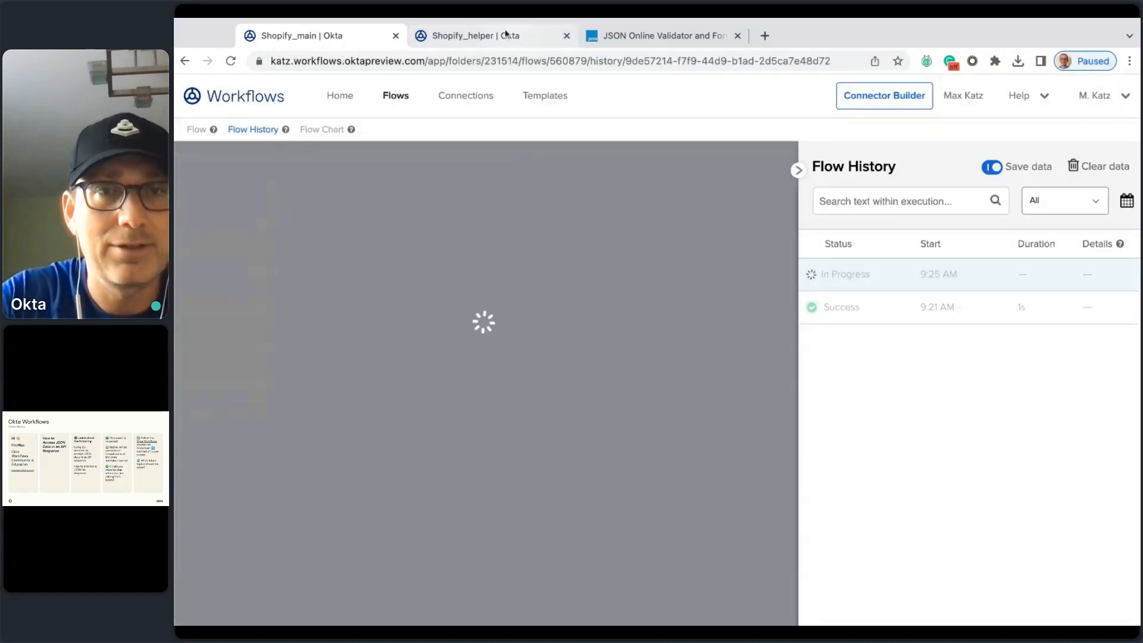
{"action": "left_click", "coordinate": [497, 37]}
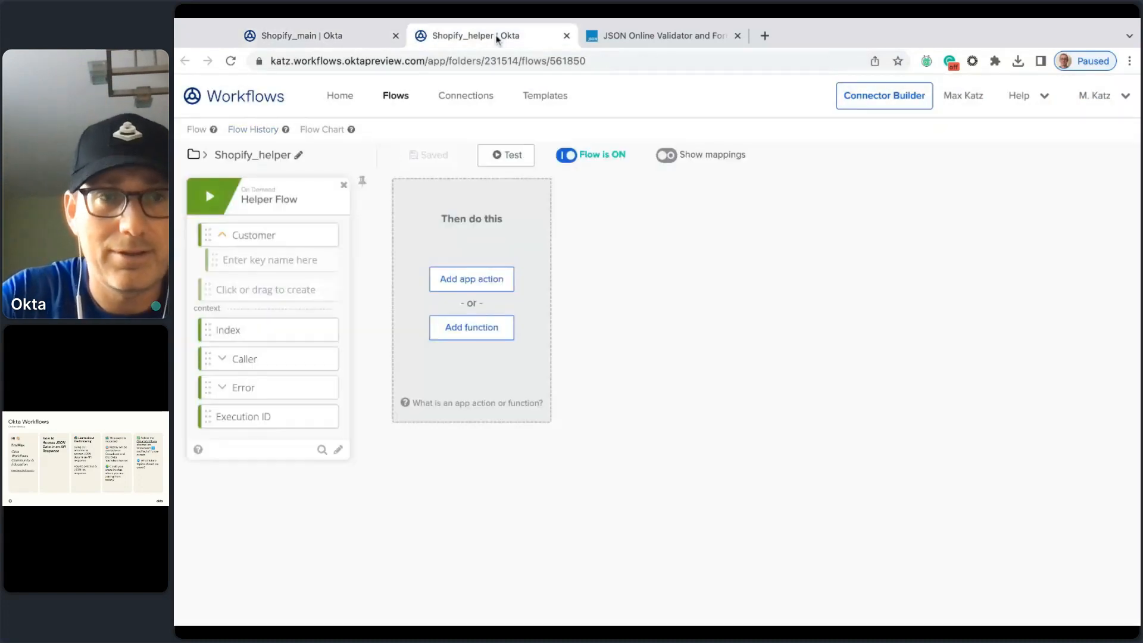
{"action": "left_click", "coordinate": [264, 132]}
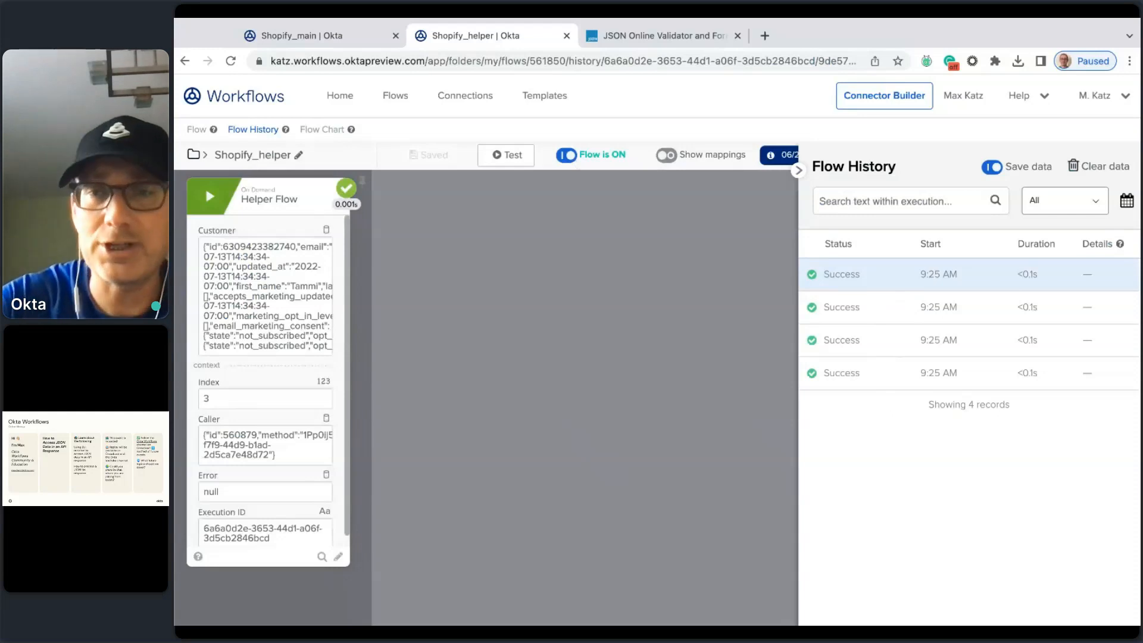
{"action": "left_click", "coordinate": [887, 375]}
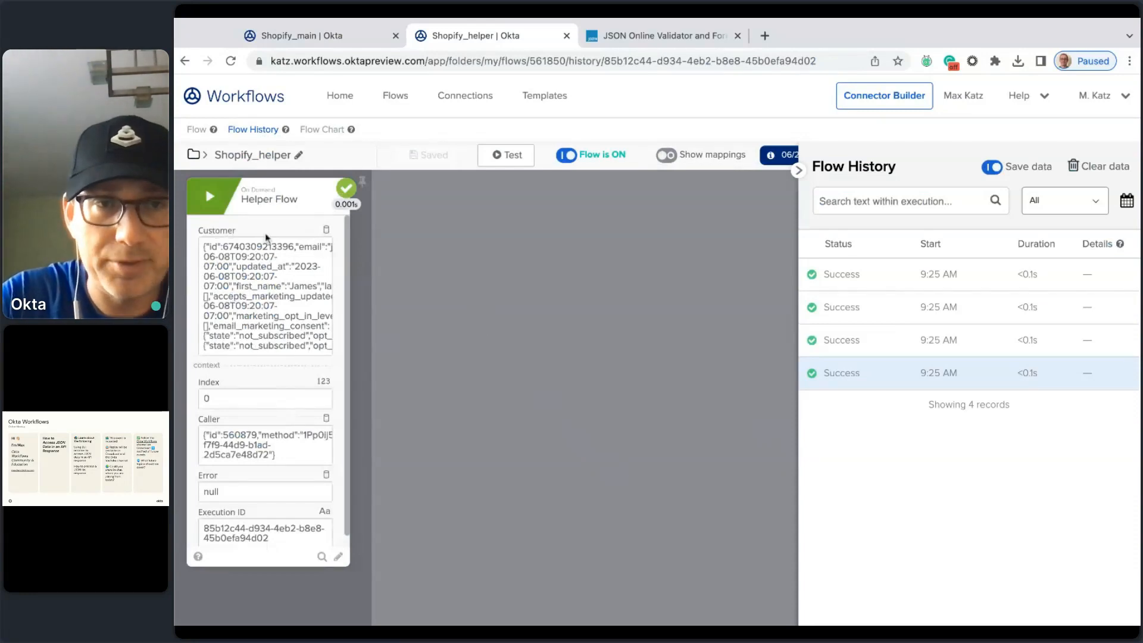
{"action": "left_click", "coordinate": [325, 250]}
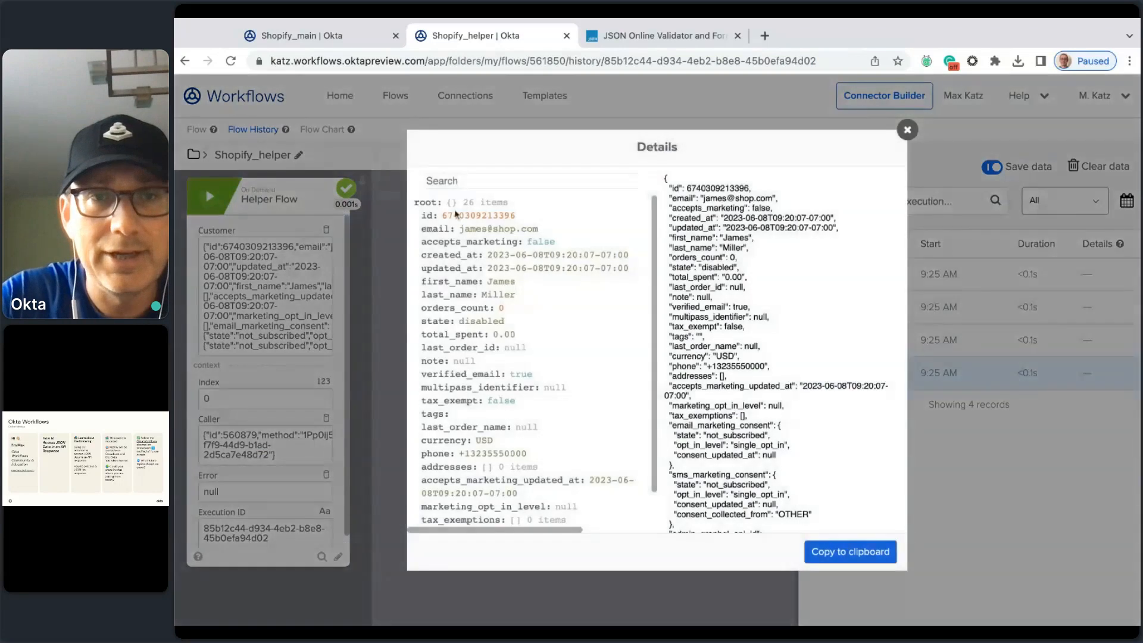
{"action": "left_click", "coordinate": [907, 132]}
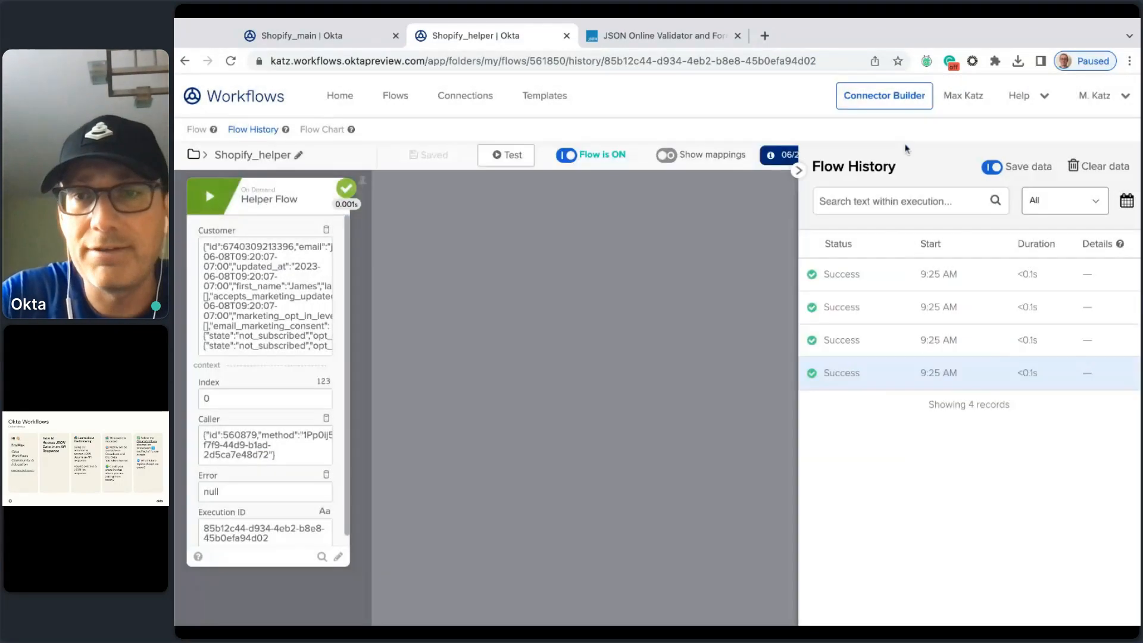
{"action": "left_click", "coordinate": [880, 347]}
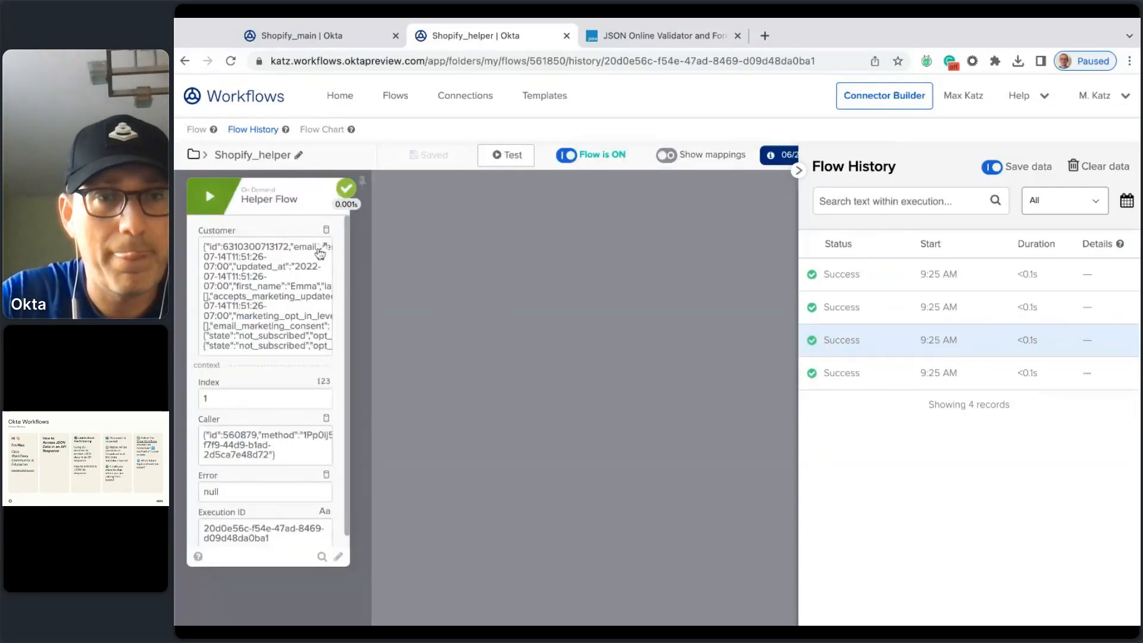
{"action": "left_click", "coordinate": [324, 246]}
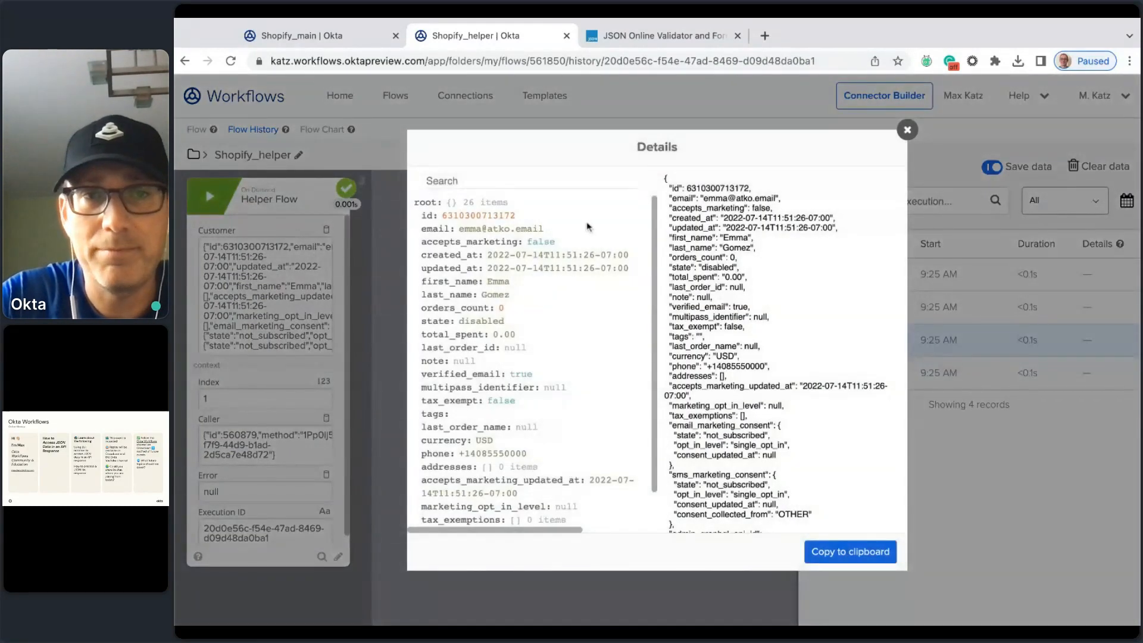
{"action": "left_click", "coordinate": [908, 130]}
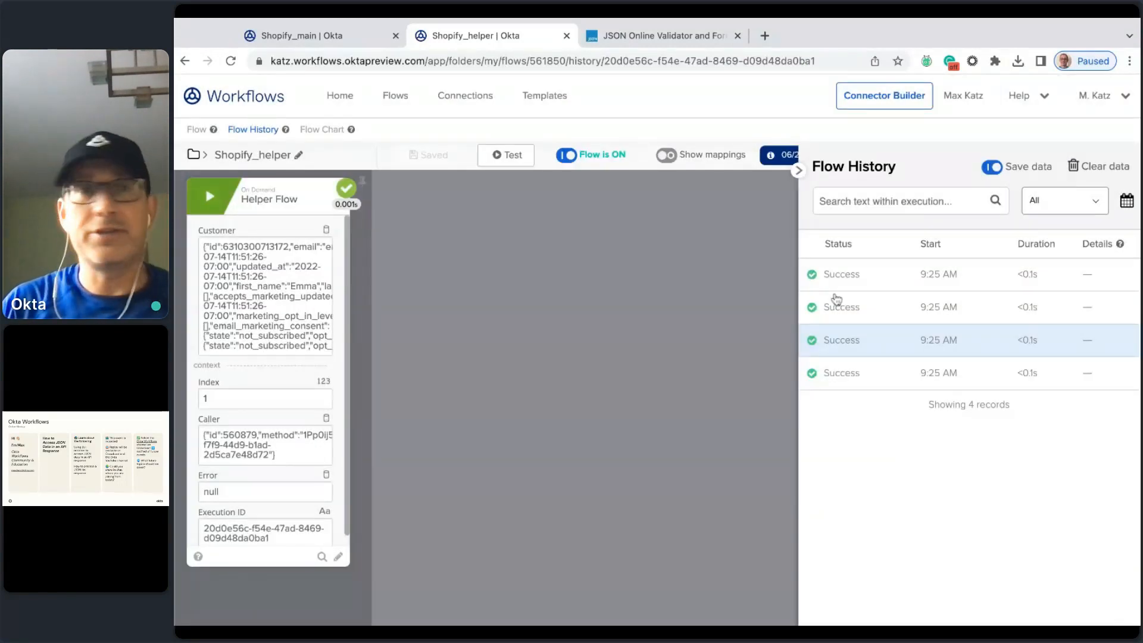
Add the Object Get Multiple function to the Shopify_helper flow and map Customer to its object input.
{"action": "left_click", "coordinate": [189, 136]}
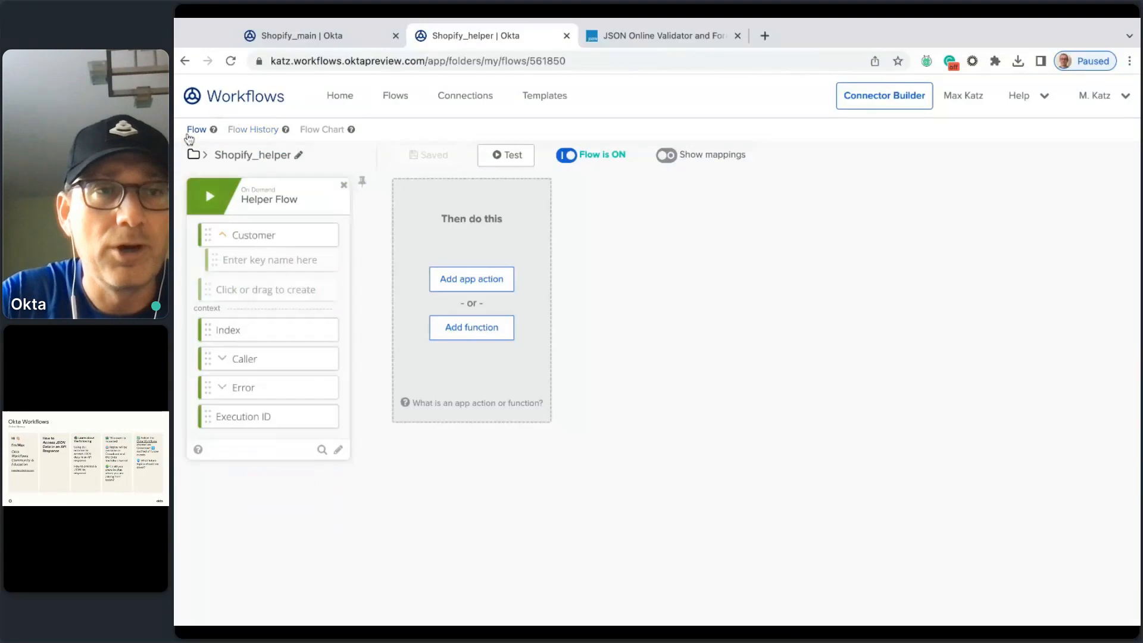
{"action": "left_click", "coordinate": [482, 336]}
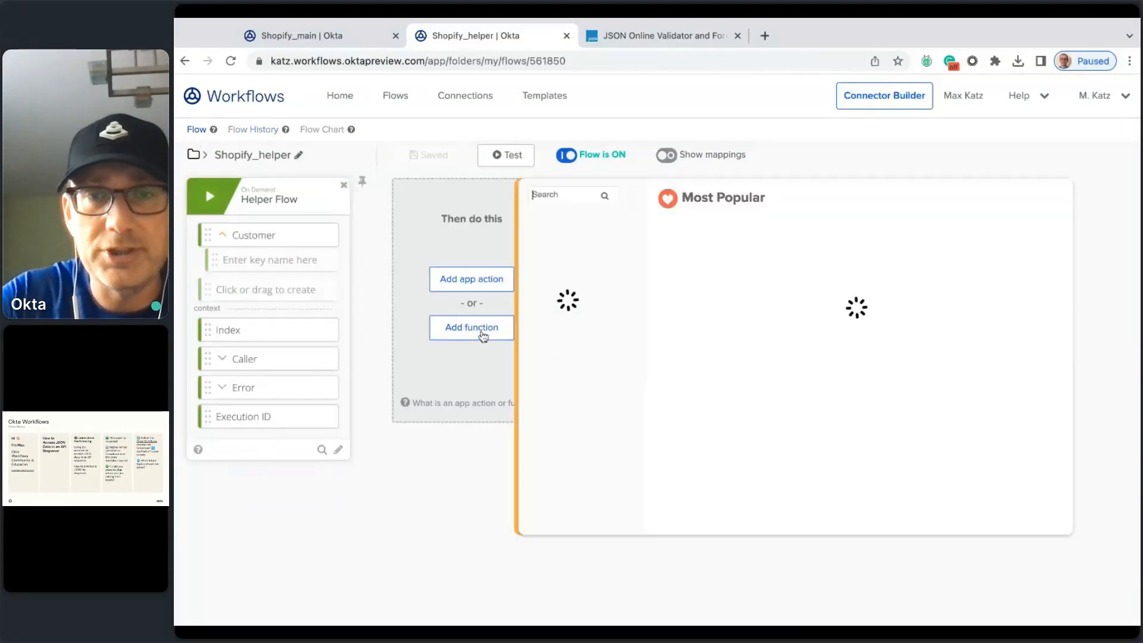
{"action": "type", "text": "get"}
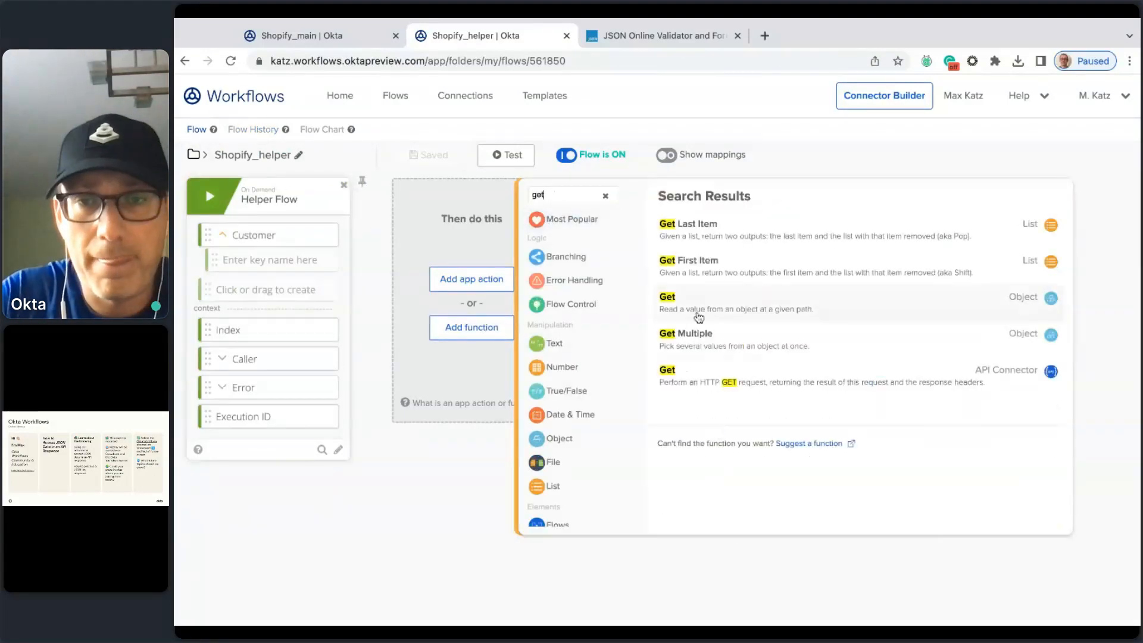
{"action": "left_click", "coordinate": [702, 338]}
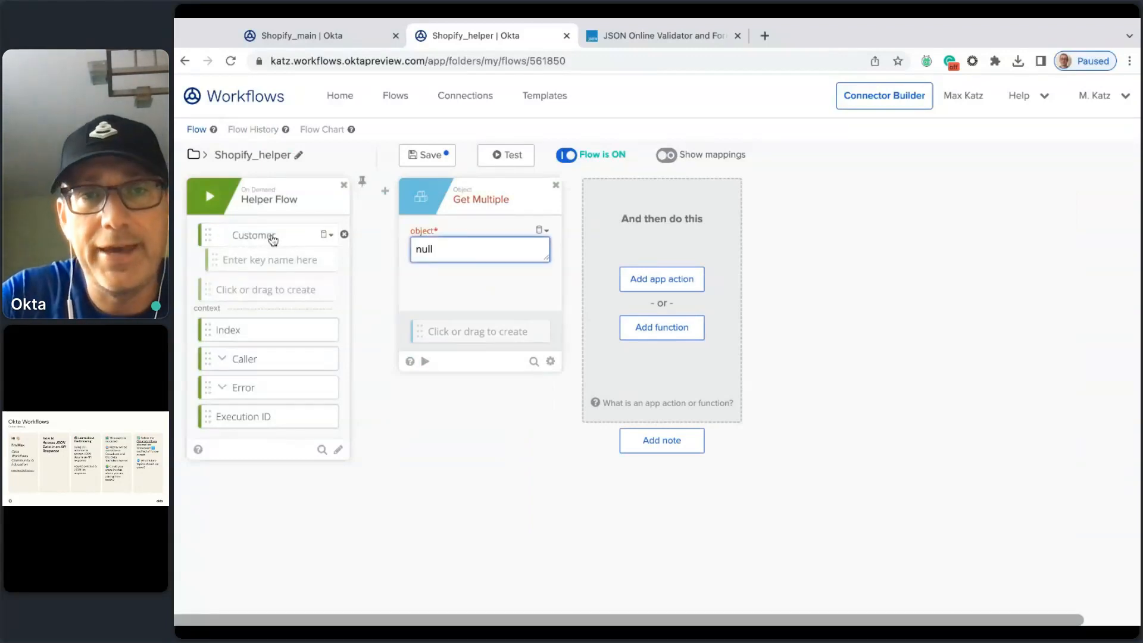
{"action": "left_click_drag", "start_coordinate": [273, 239], "coordinate": [479, 248]}
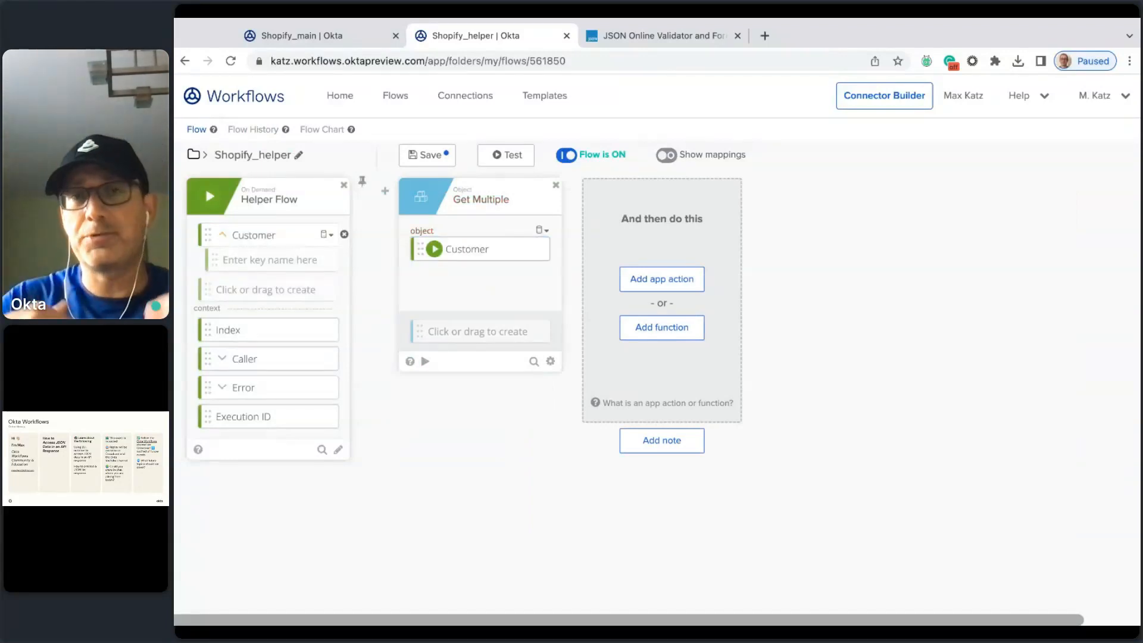
Add an email output field to the Get Multiple card in the Shopify_helper flow.
{"action": "left_click", "coordinate": [478, 335]}
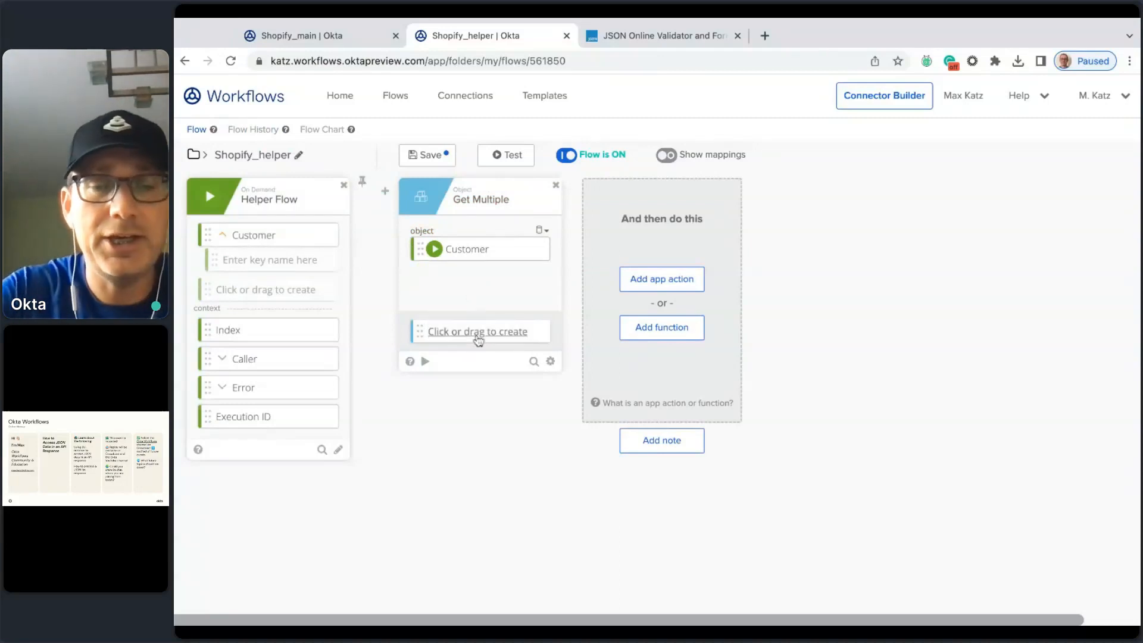
{"action": "type", "text": "email"}
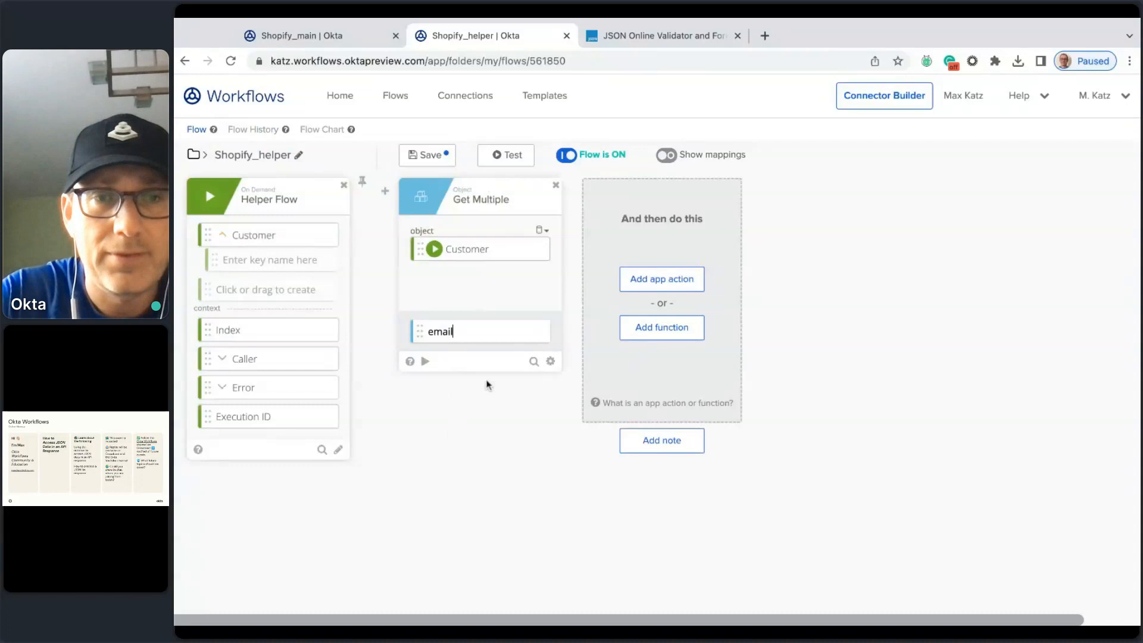
{"action": "key", "text": "Return"}
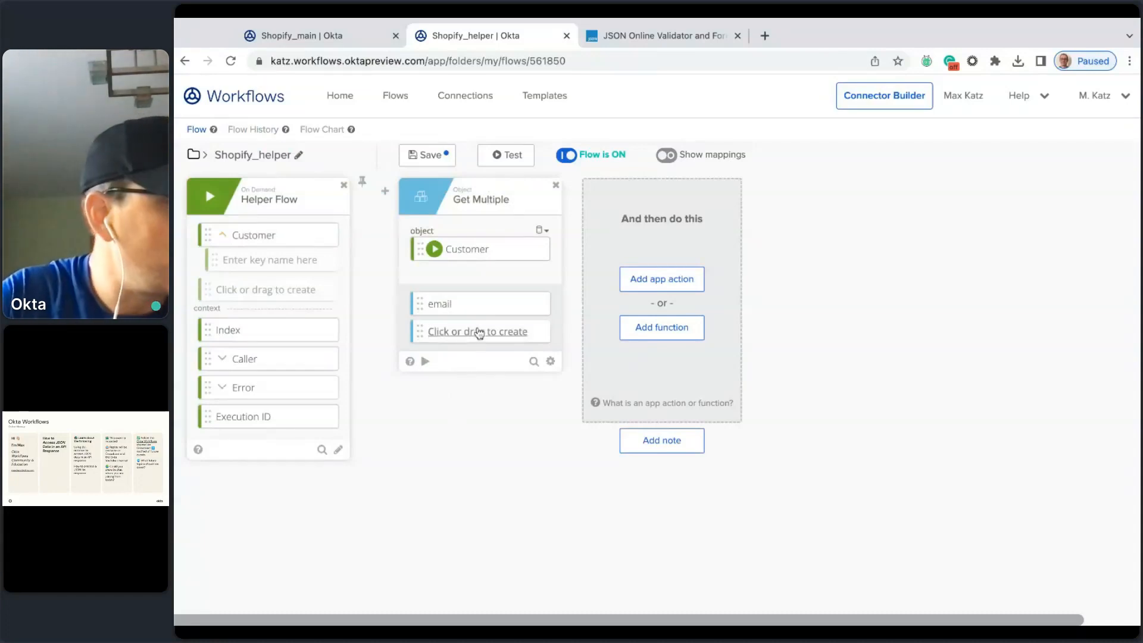
Add an email_marketing_consent output to Get Multiple and set its data type to Object.
{"action": "type", "text": "email.marketing"}
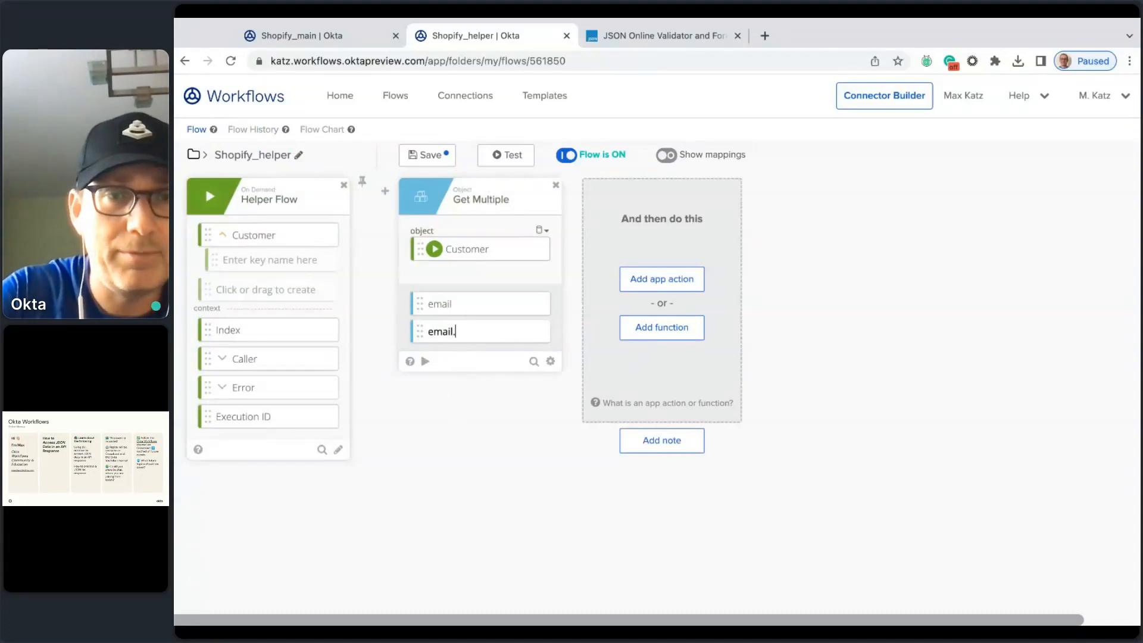
{"action": "key", "text": "BackSpace"}
{"action": "key", "text": "BackSpace"}
{"action": "key", "text": "BackSpace"}
{"action": "key", "text": "BackSpace"}
{"action": "key", "text": "BackSpace"}
{"action": "key", "text": "BackSpace"}
{"action": "key", "text": "BackSpace"}
{"action": "key", "text": "BackSpace"}
{"action": "key", "text": "BackSpace"}
{"action": "key", "text": "BackSpace"}
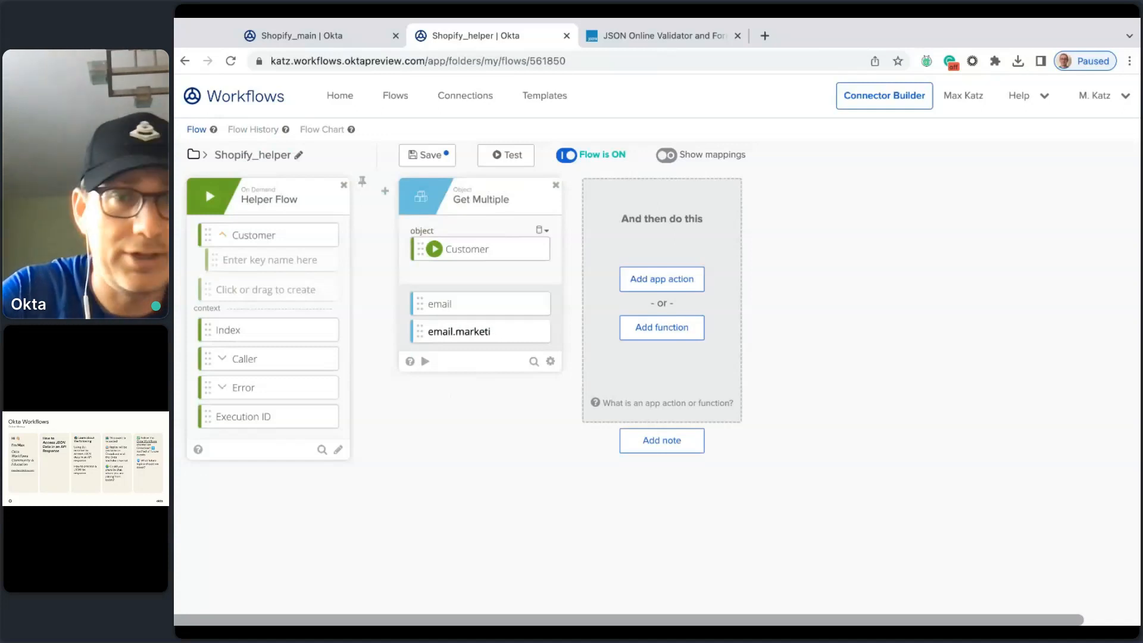
{"action": "type", "text": "_m"}
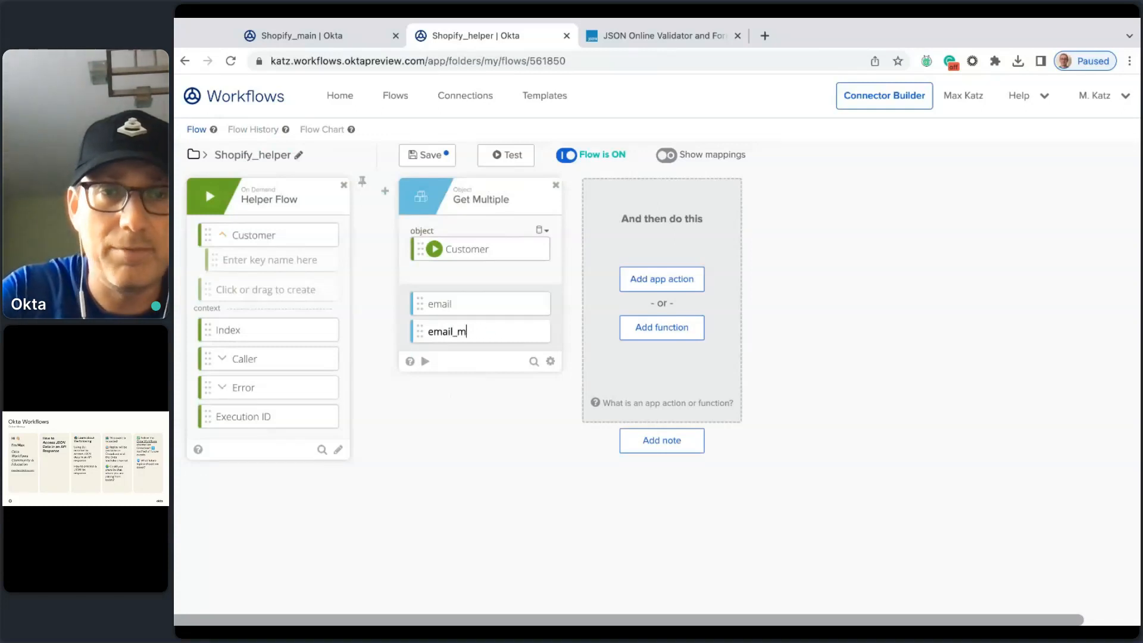
{"action": "type", "text": "arketing_consent"}
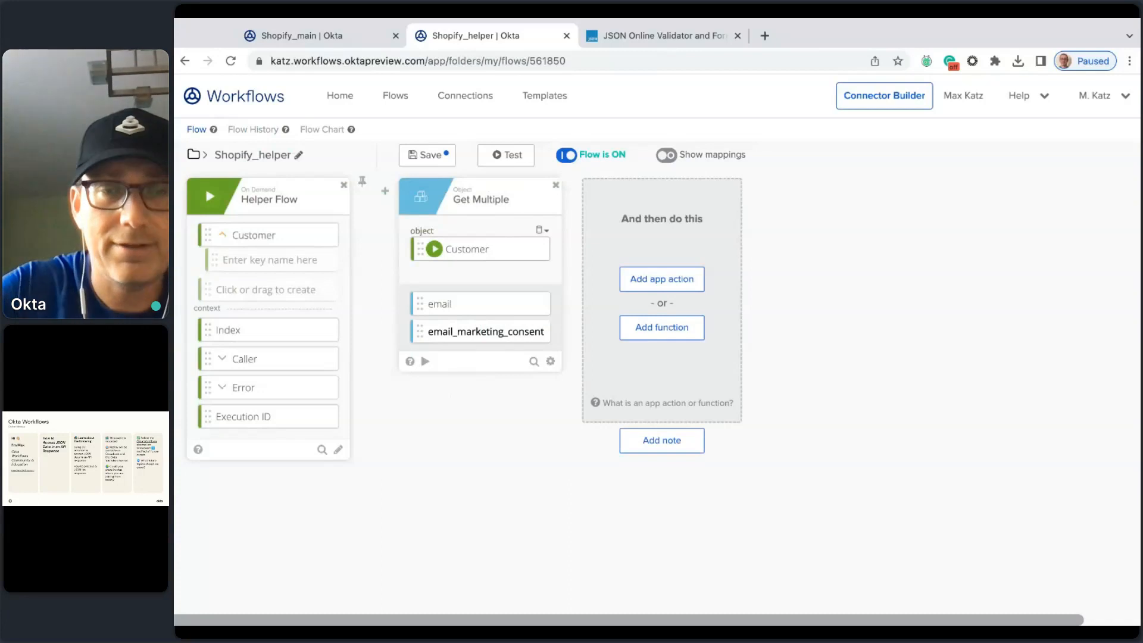
{"action": "key", "text": "Return"}
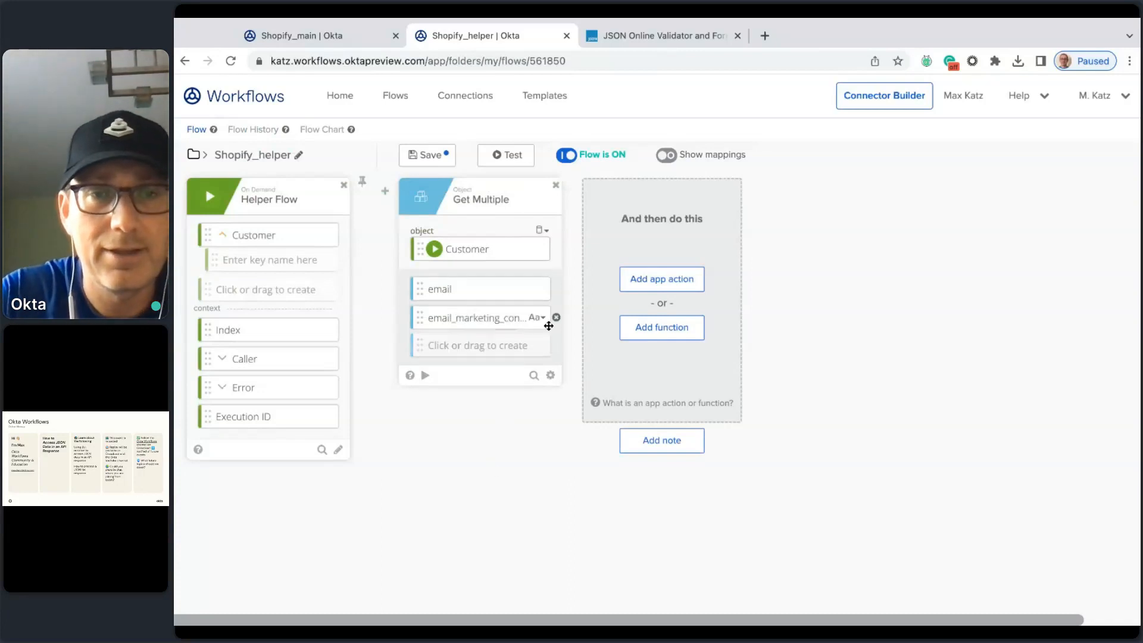
{"action": "left_click", "coordinate": [544, 320]}
{"action": "left_click", "coordinate": [537, 431]}
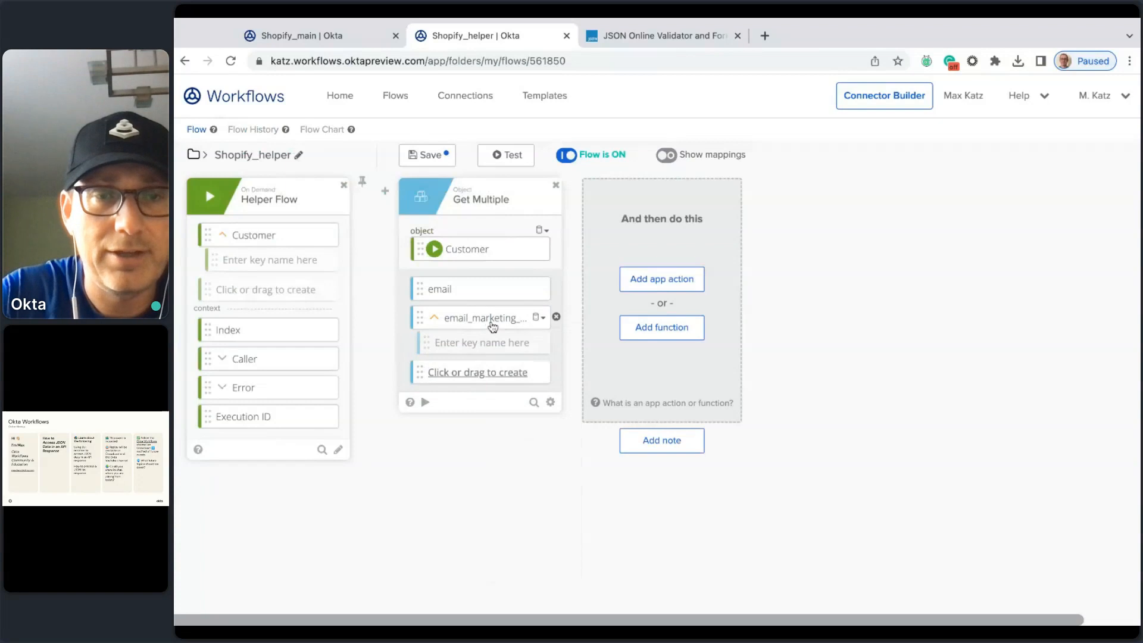
Add an email_marketing_consent.state output to Get Multiple using dot notation, and save the Shopify_helper flow.
{"action": "type", "text": "email.ma"}
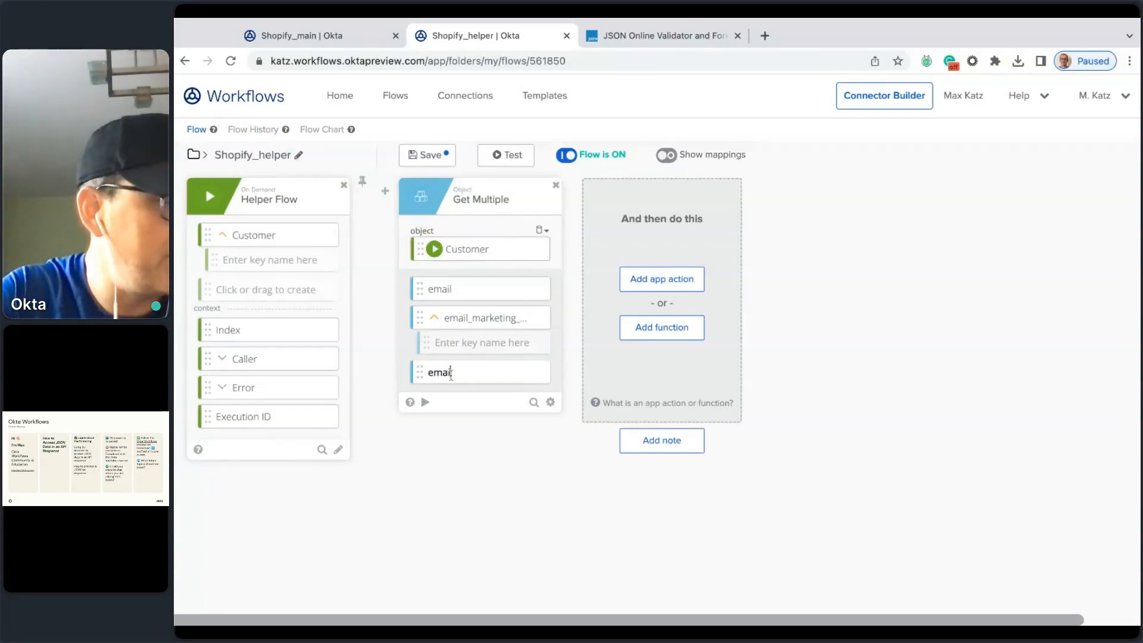
{"action": "key", "text": "BackSpace"}
{"action": "type", "text": "_"}
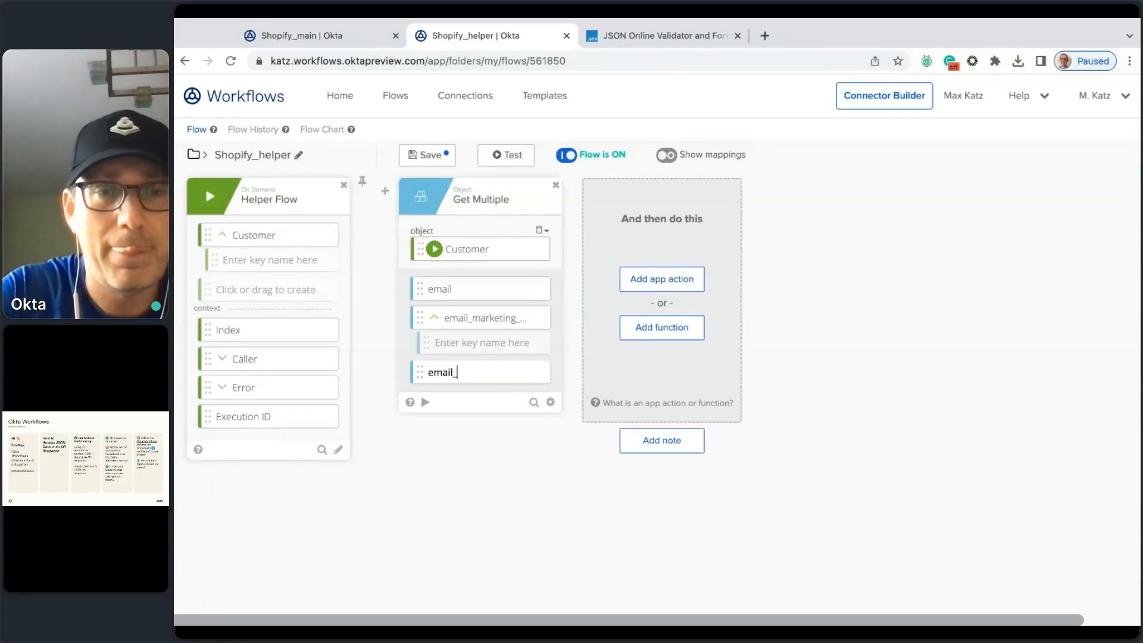
{"action": "type", "text": "marketing_consen"}
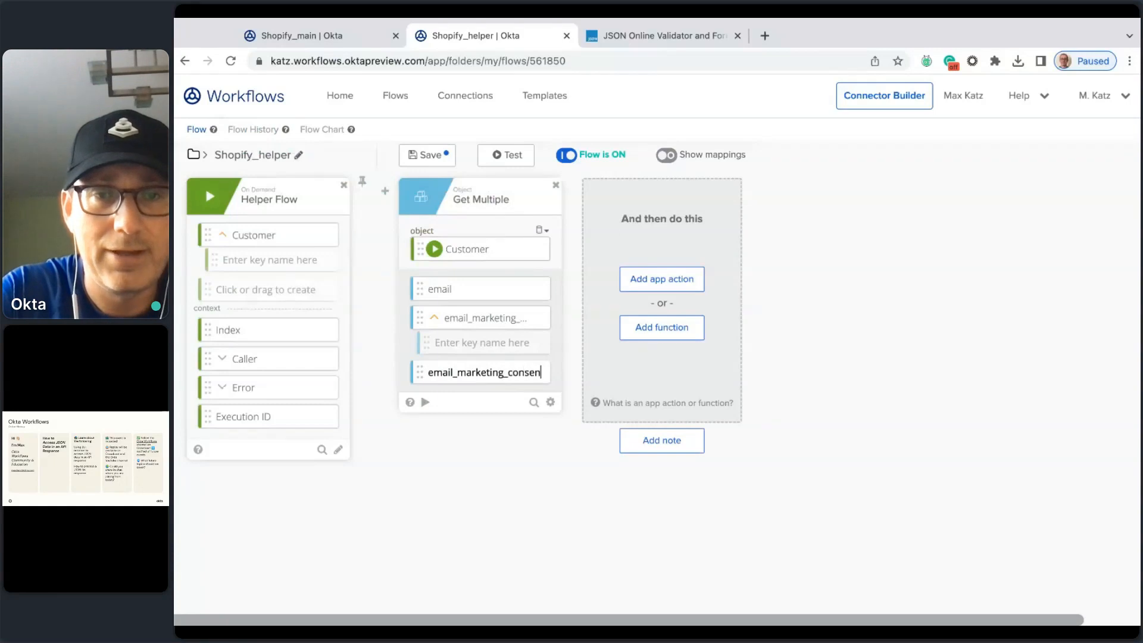
{"action": "type", "text": "t"}
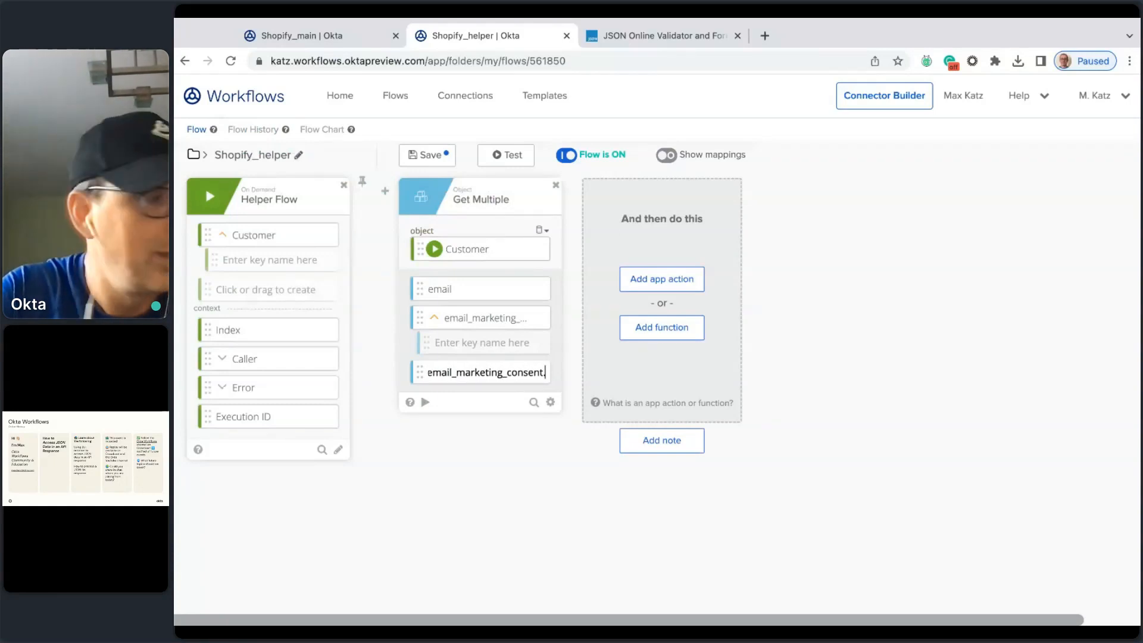
{"action": "type", "text": ".state"}
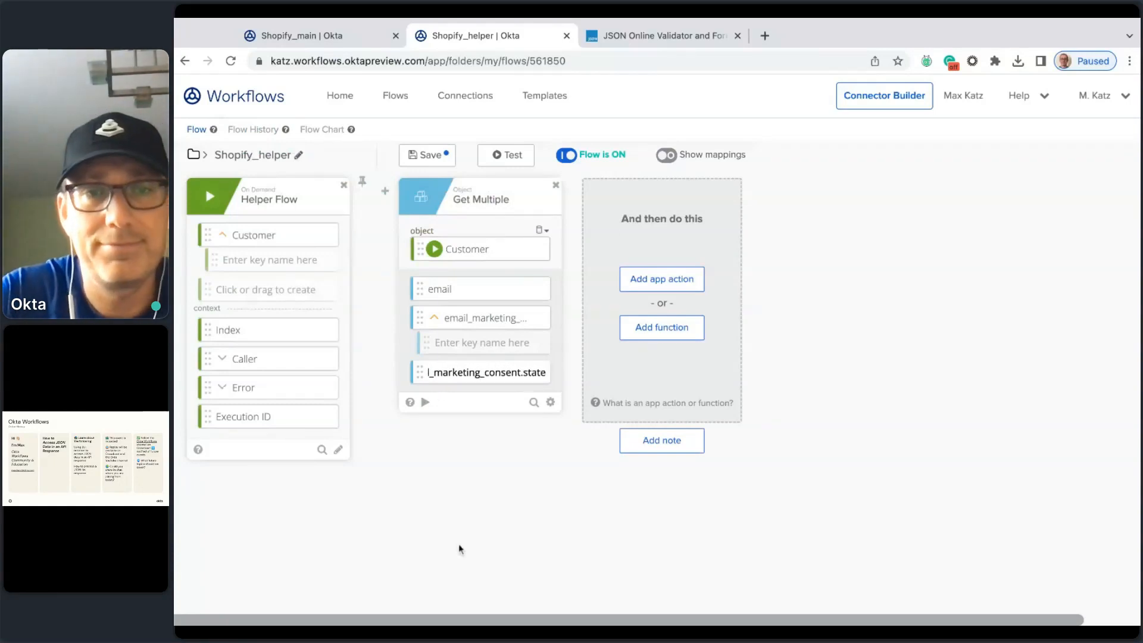
{"action": "key", "text": "Return"}
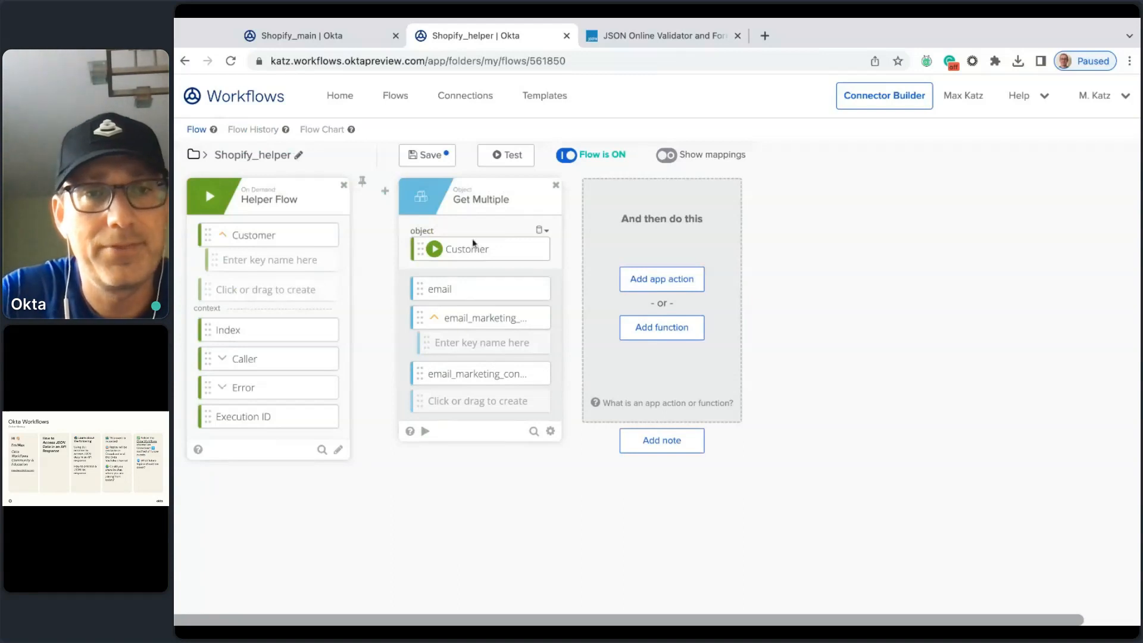
{"action": "left_click", "coordinate": [424, 156]}
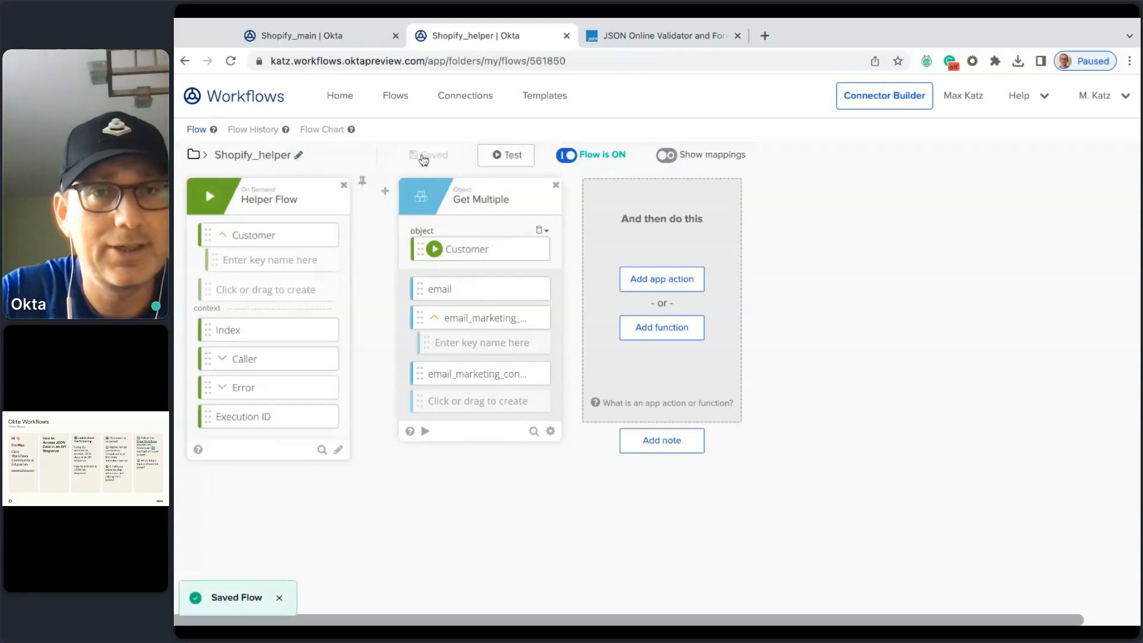
Test the Shopify_main flow, check the extracted fields in Shopify_helper's latest execution history, and return to the helper flow's design.
{"action": "left_click", "coordinate": [331, 37]}
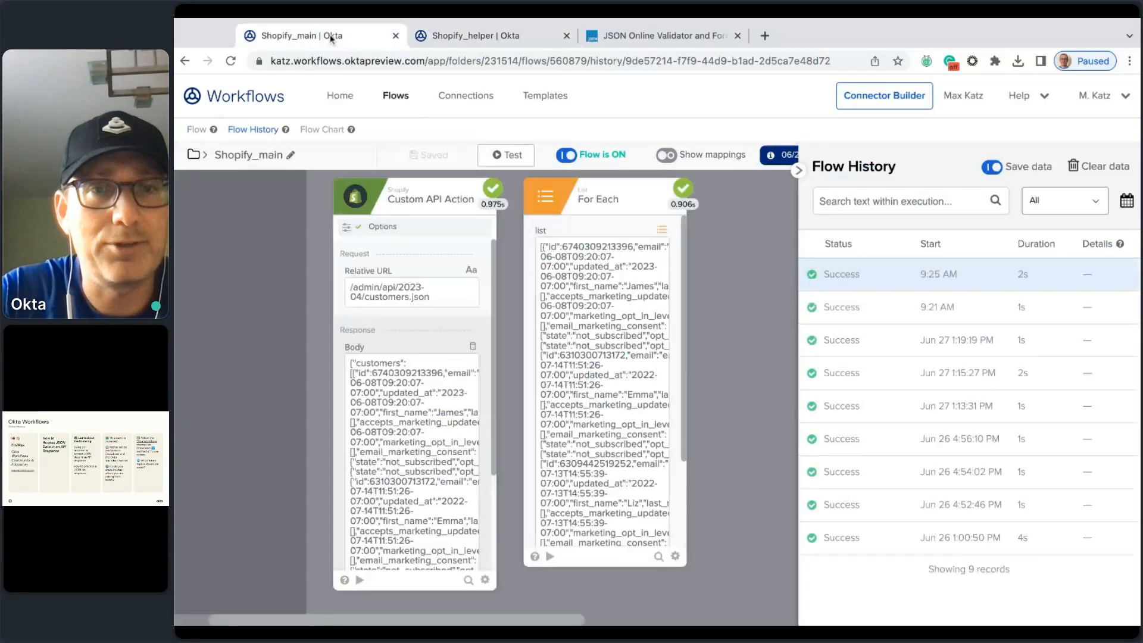
{"action": "left_click", "coordinate": [513, 156]}
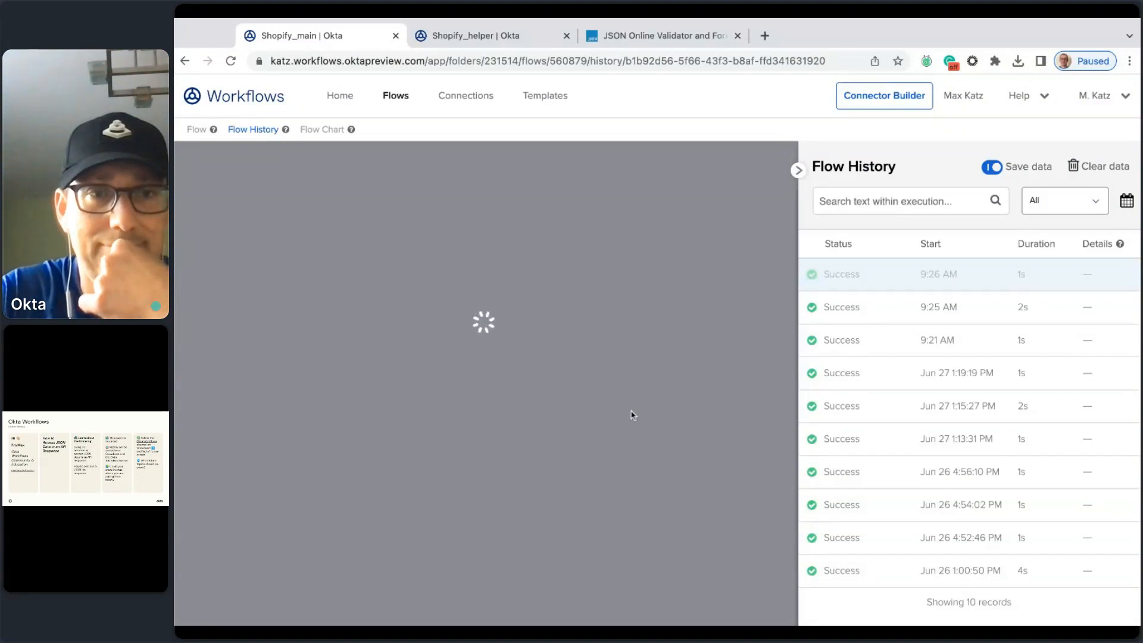
{"action": "left_click", "coordinate": [527, 39]}
{"action": "left_click", "coordinate": [255, 131]}
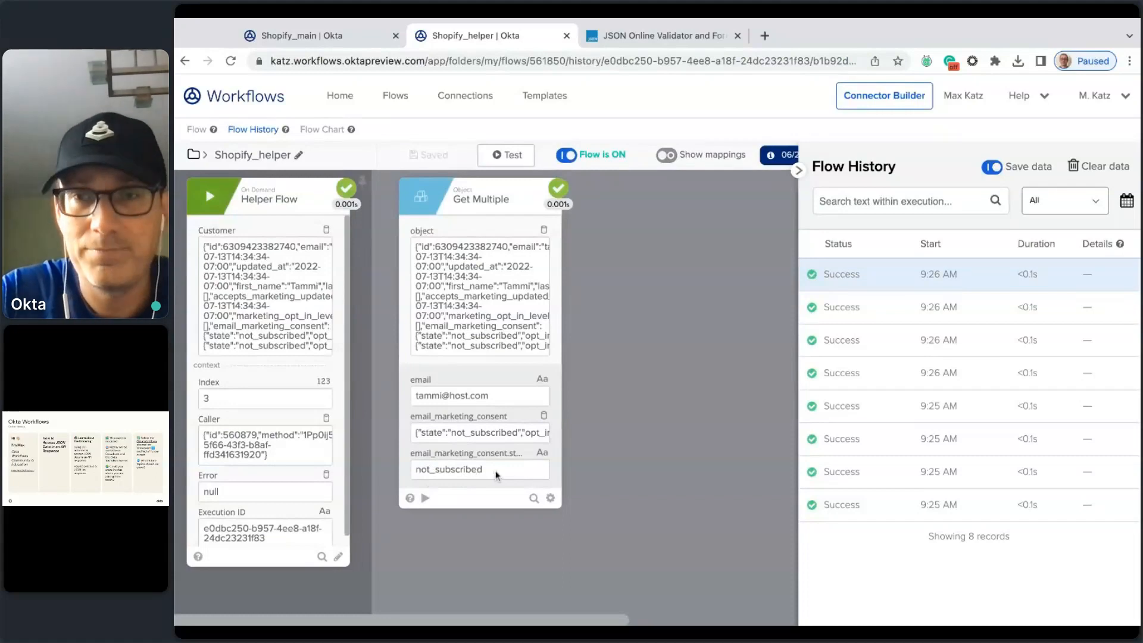
{"action": "left_click", "coordinate": [197, 129]}
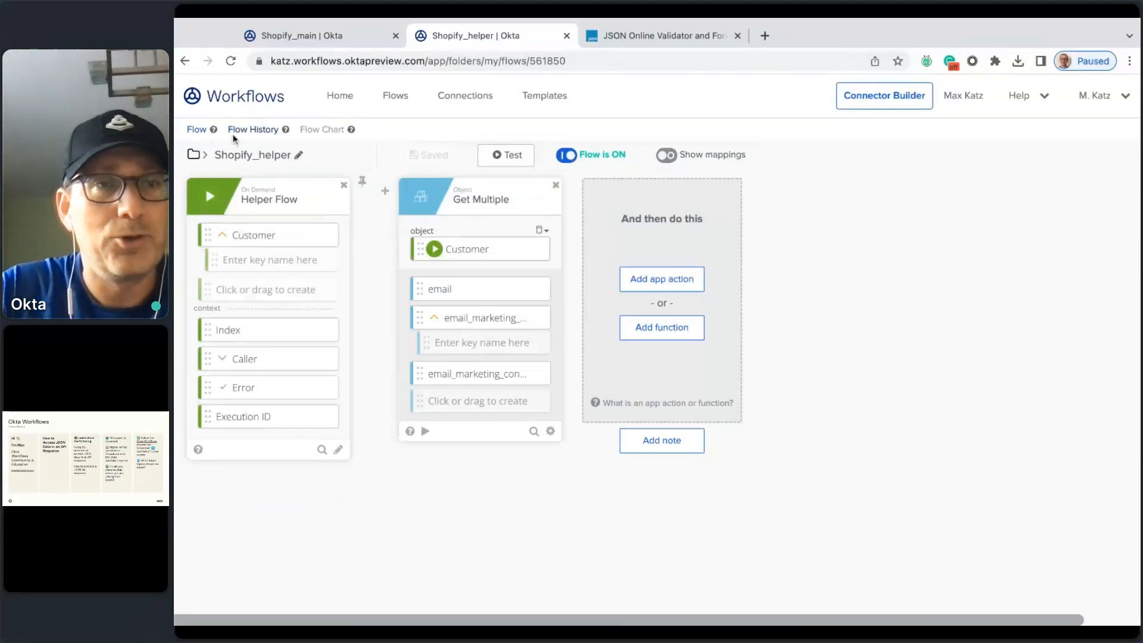
Review the Shopify_main flow's customers mapping, close its duplicate browser tab, and reopen Shopify_helper from the For Each card.
{"action": "left_click", "coordinate": [395, 96]}
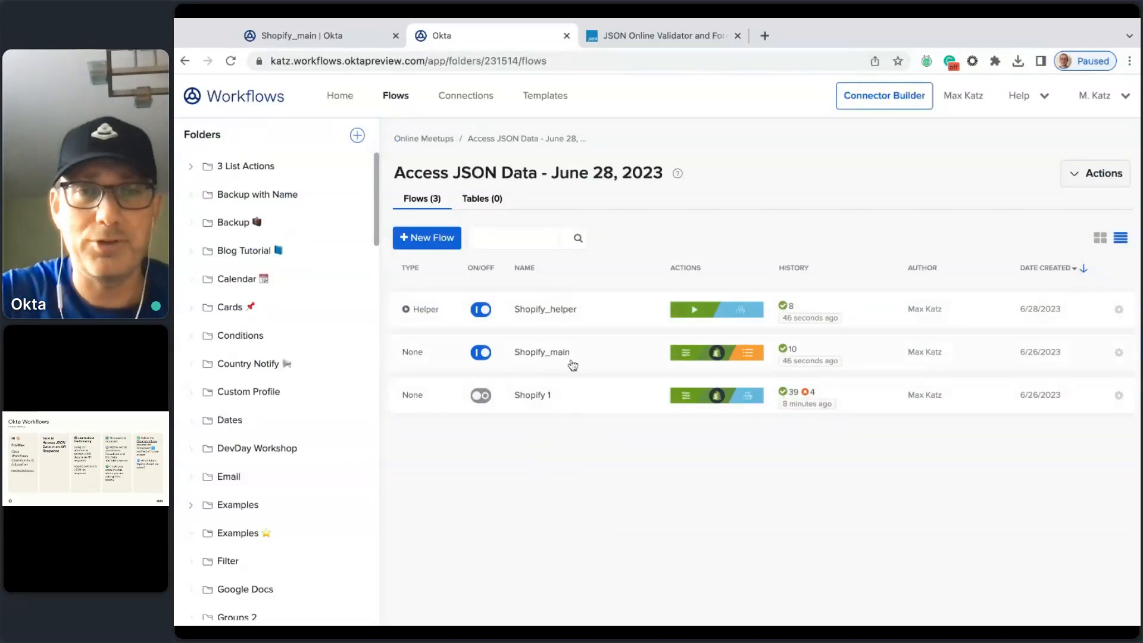
{"action": "left_click", "coordinate": [544, 353]}
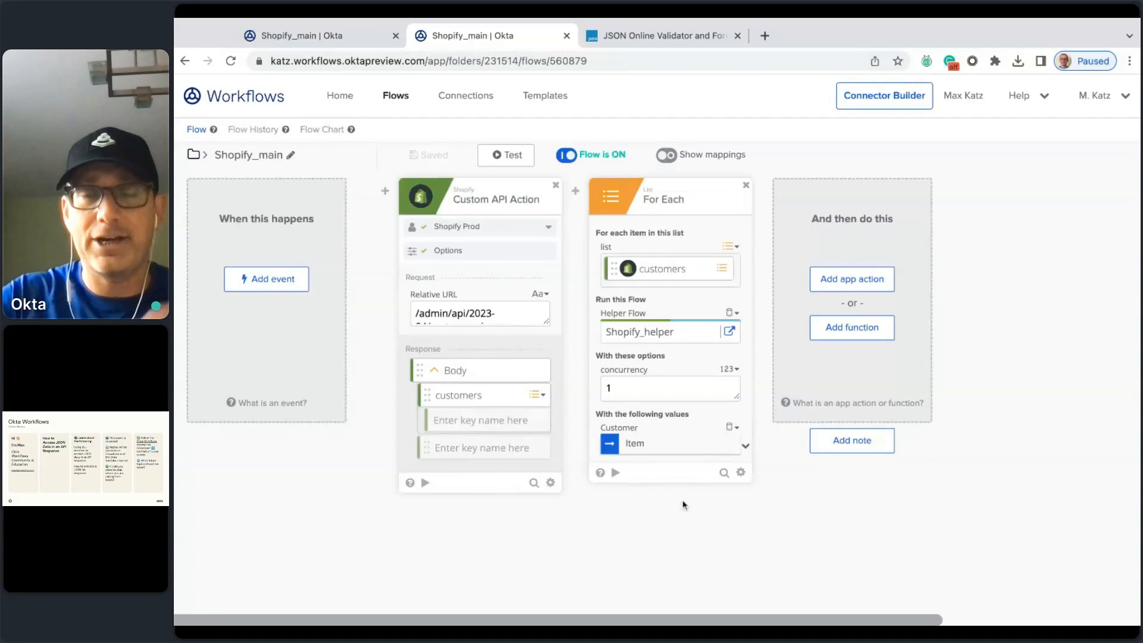
{"action": "left_click", "coordinate": [331, 42]}
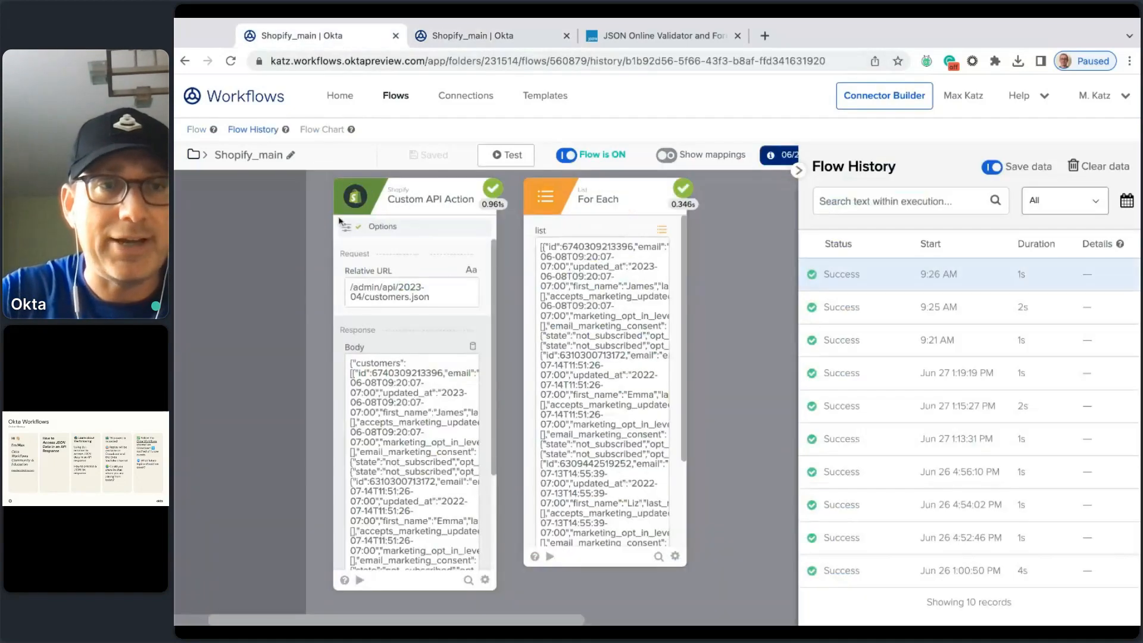
{"action": "left_click", "coordinate": [196, 130]}
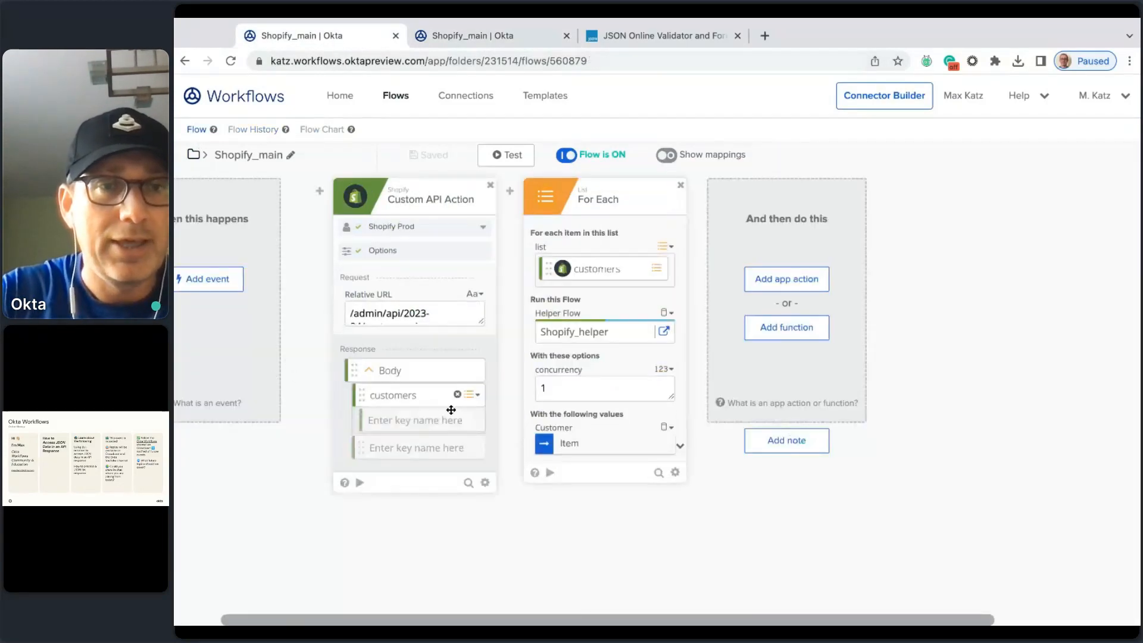
{"action": "left_click", "coordinate": [511, 38]}
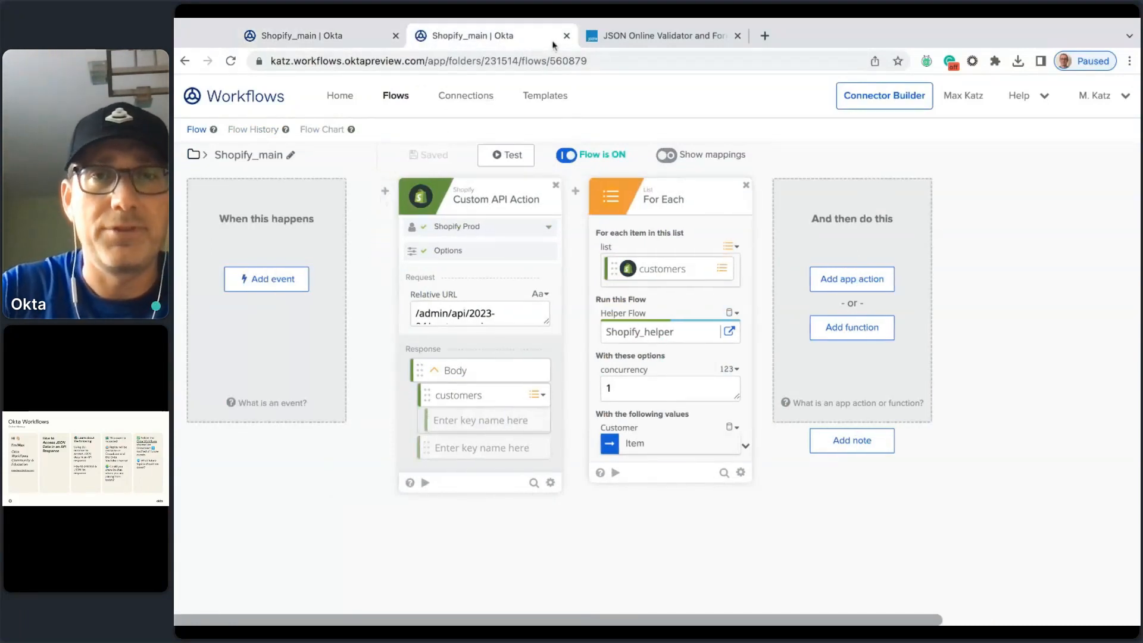
{"action": "key", "text": "ctrl+w"}
{"action": "left_click", "coordinate": [664, 331]}
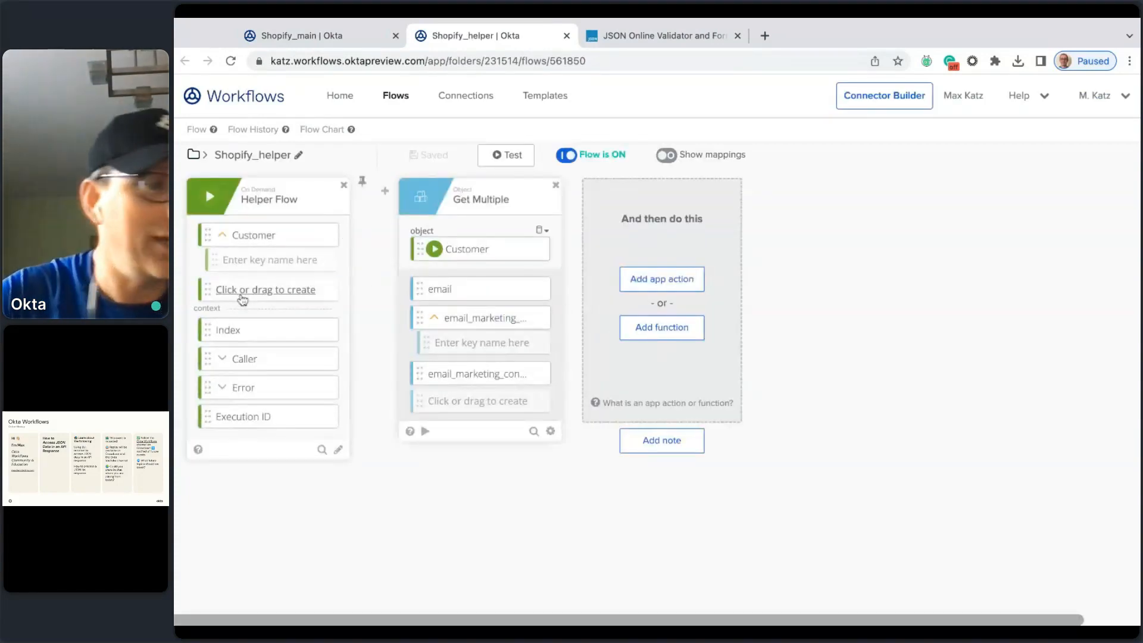
Add a Phone text input to the Helper Flow card of Shopify_helper and save the flow.
{"action": "left_click", "coordinate": [661, 37]}
{"action": "left_click", "coordinate": [486, 36]}
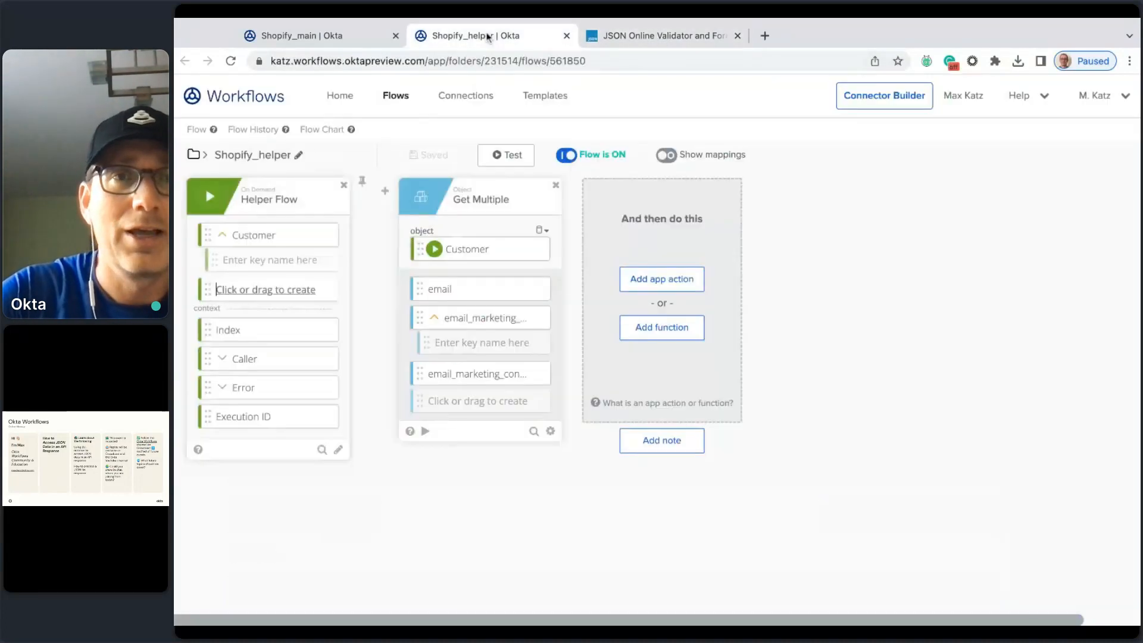
{"action": "type", "text": "Phone"}
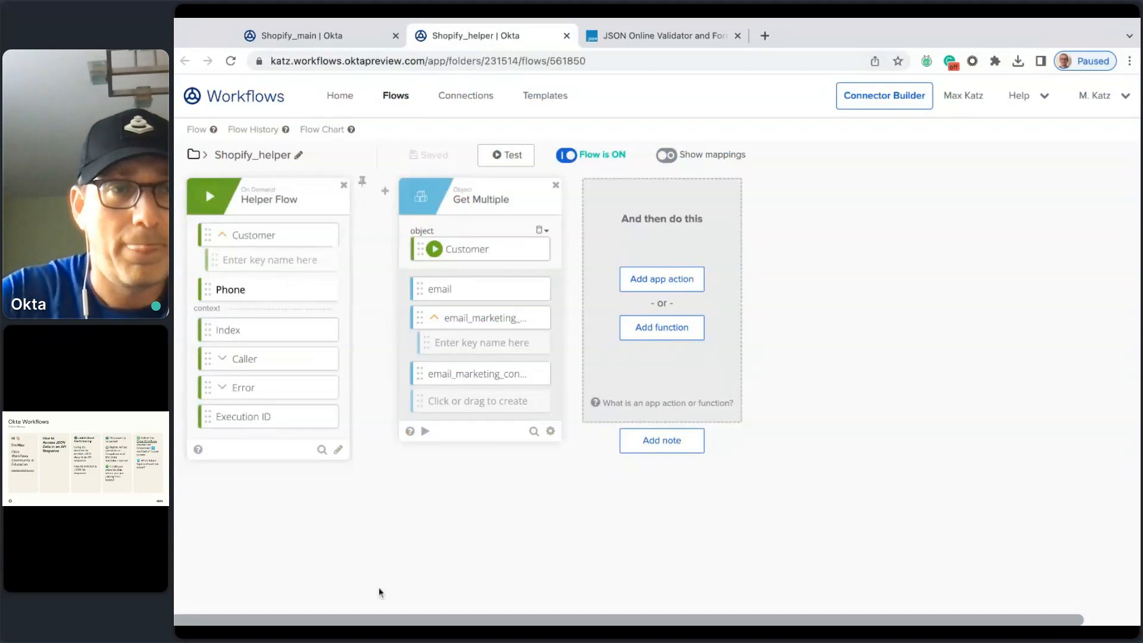
{"action": "key", "text": "Return"}
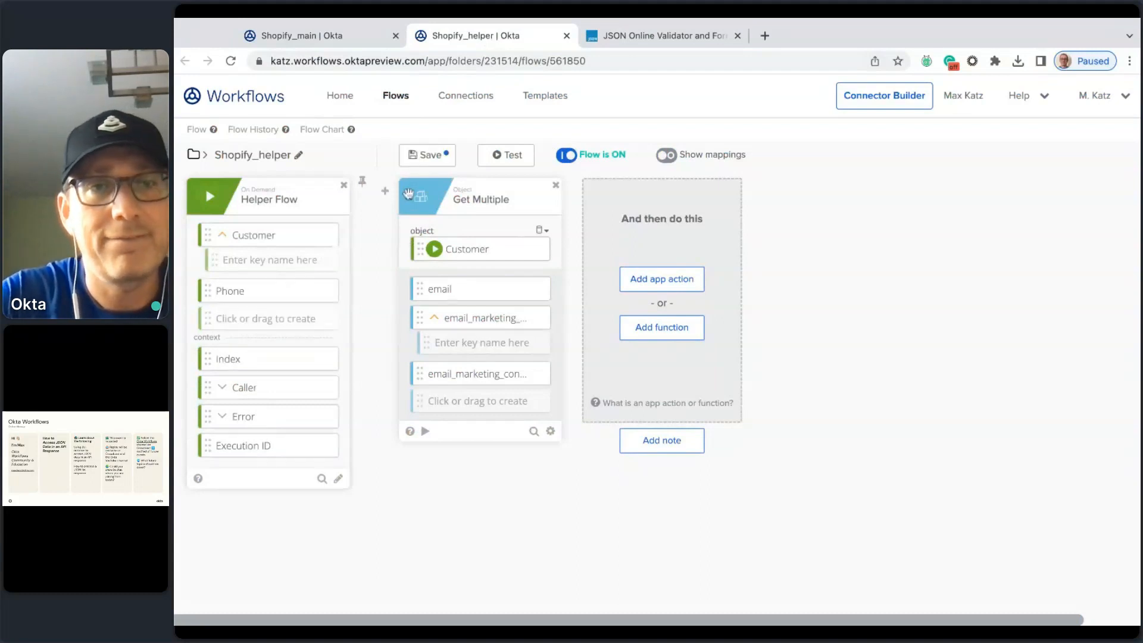
{"action": "left_click", "coordinate": [420, 161]}
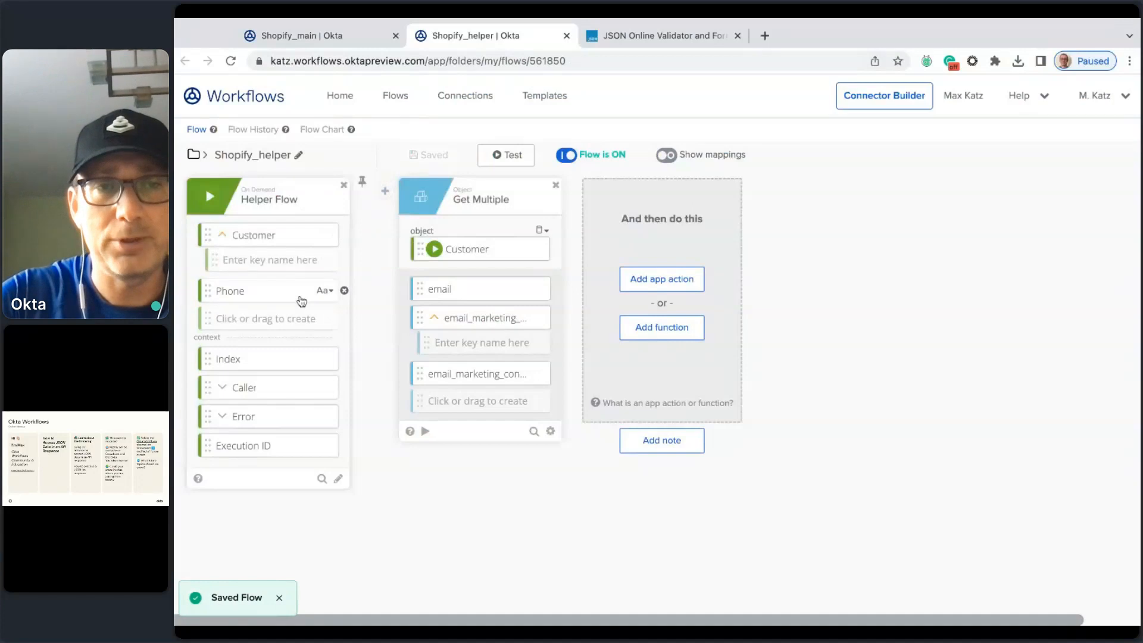
Add a Phone key under the customers list in the Custom API Action response of Shopify_main.
{"action": "left_click", "coordinate": [352, 37]}
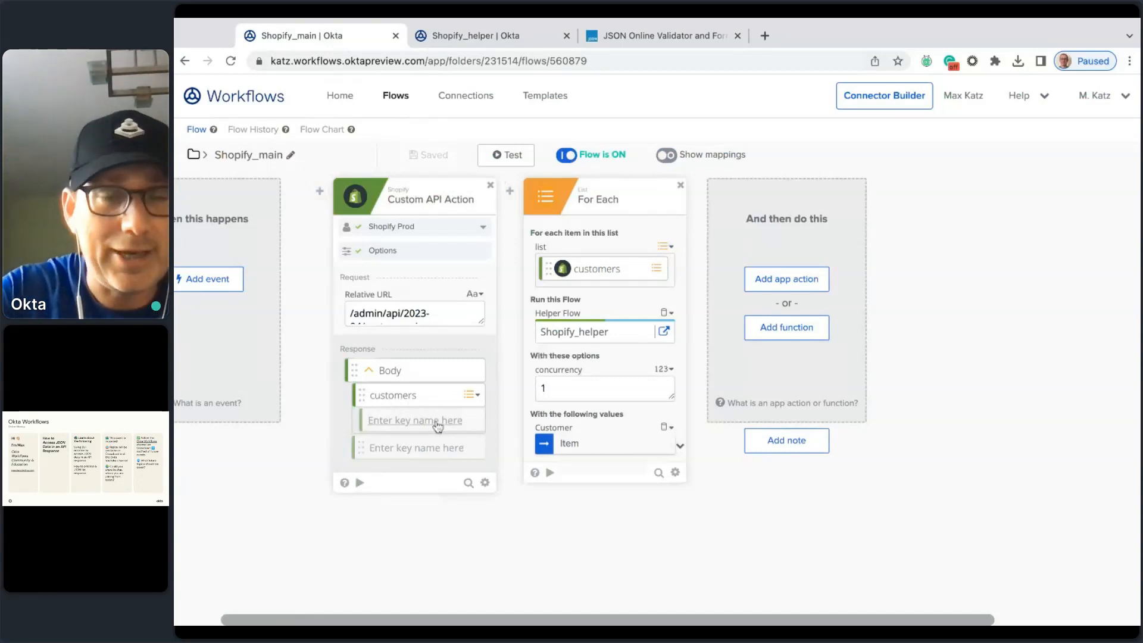
{"action": "type", "text": "Phone"}
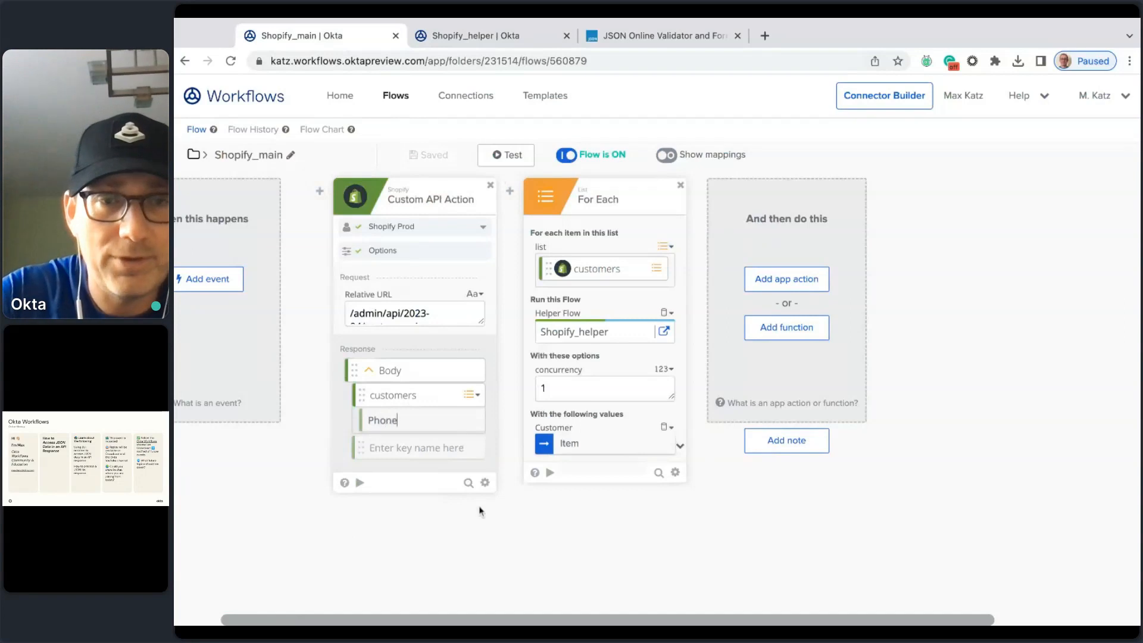
{"action": "key", "text": "Return"}
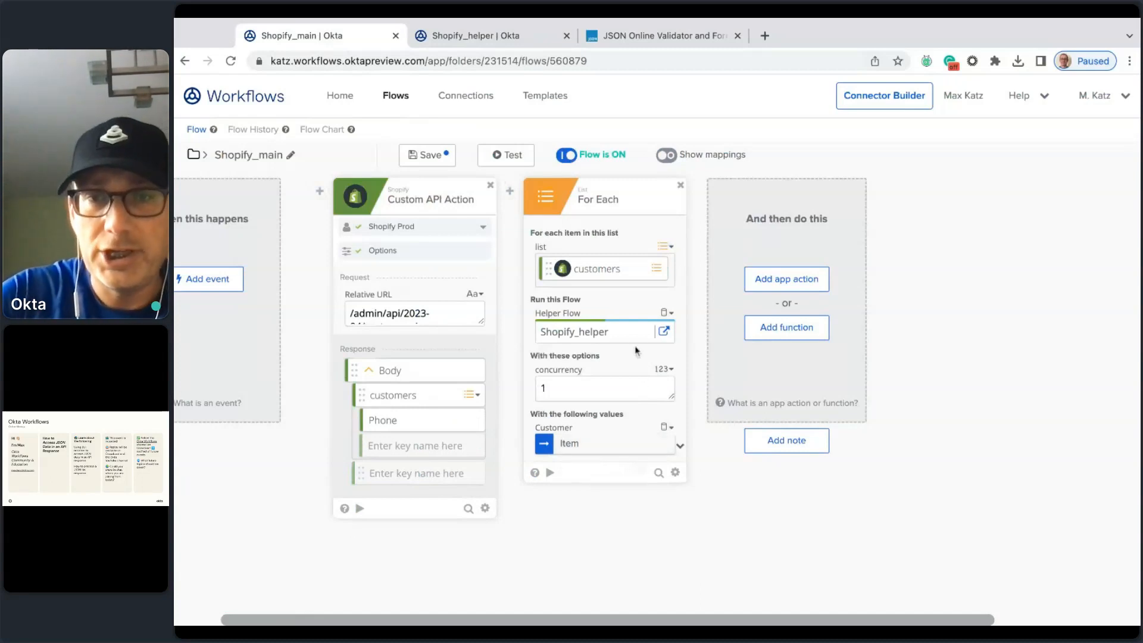
Reselect Shopify_helper as the For Each helper flow, and map its Customer value to Item and its Phone value to the item's Phone.
{"action": "left_click", "coordinate": [580, 334]}
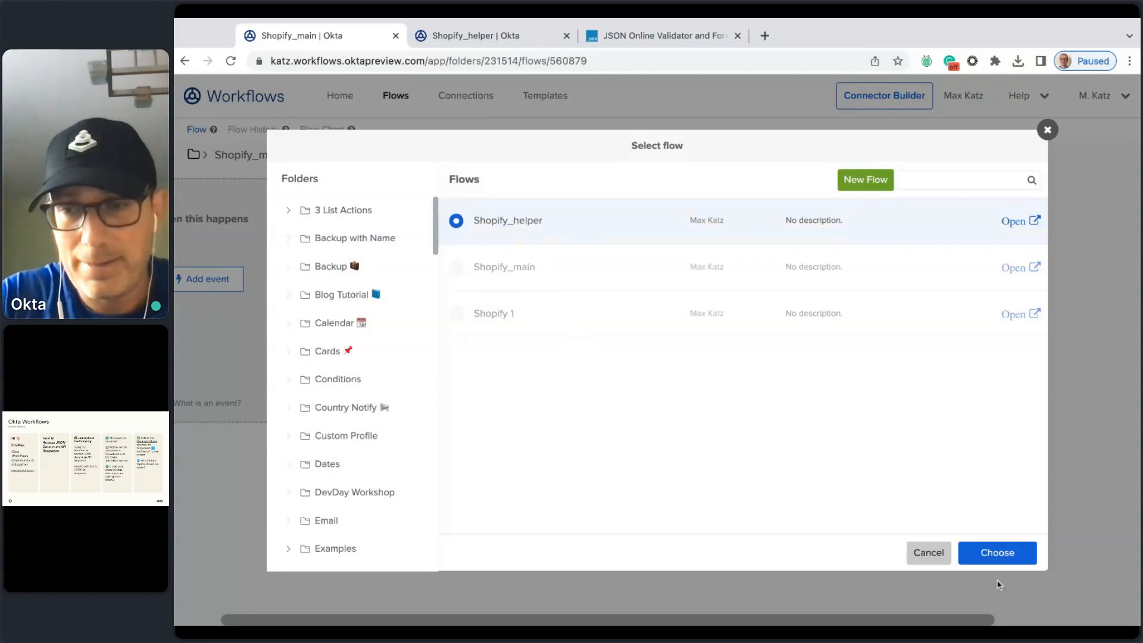
{"action": "left_click", "coordinate": [1006, 554]}
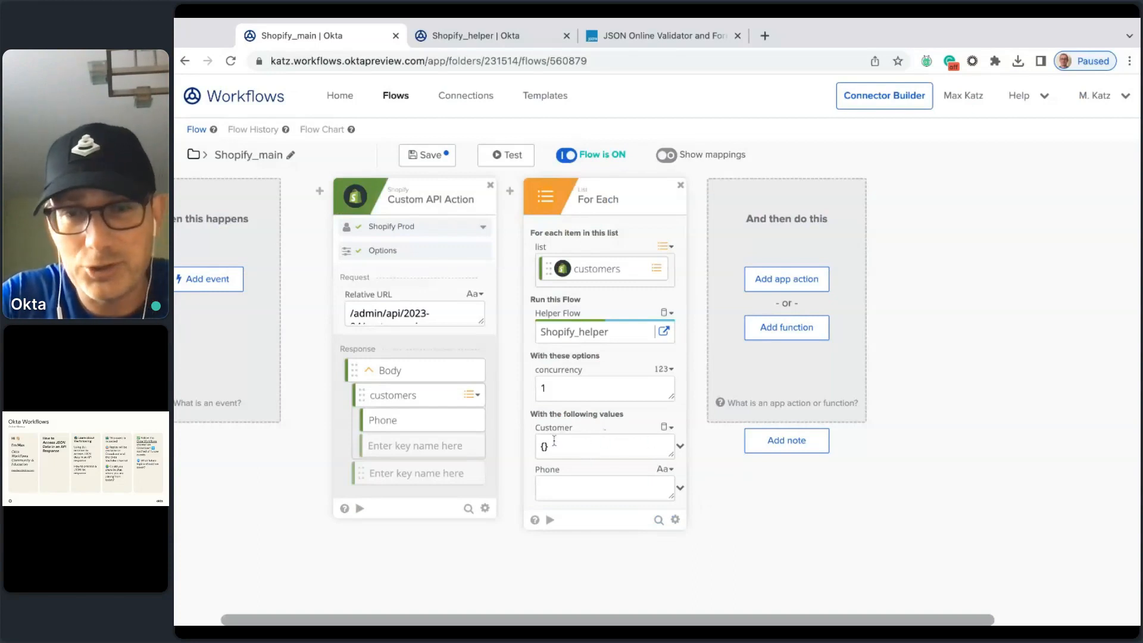
{"action": "left_click", "coordinate": [680, 447]}
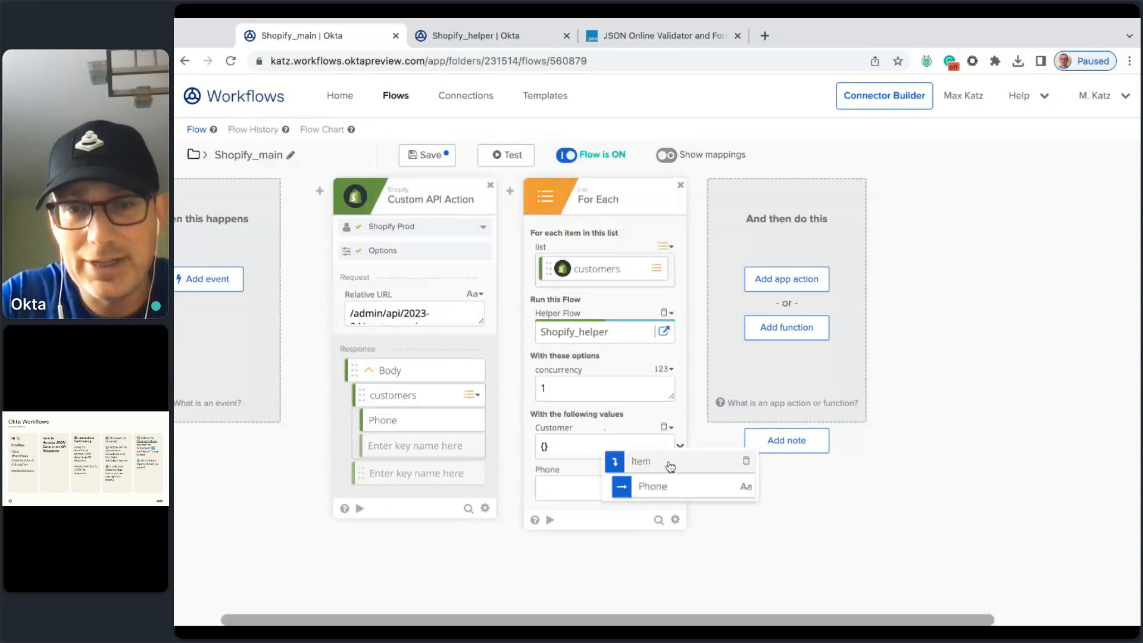
{"action": "left_click", "coordinate": [670, 466]}
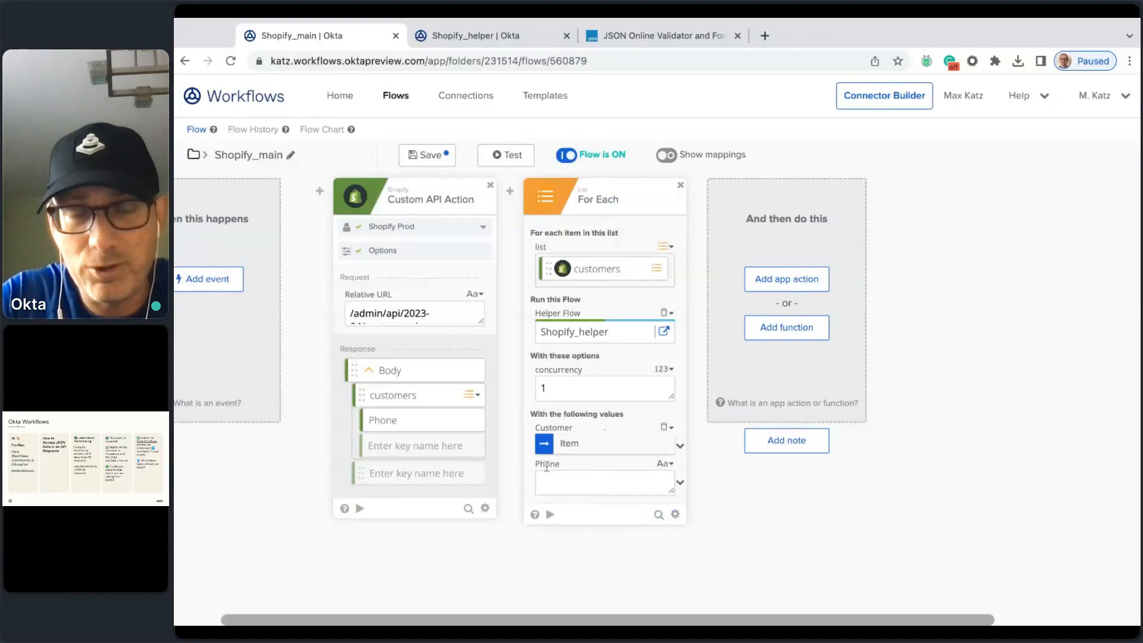
{"action": "left_click", "coordinate": [680, 484]}
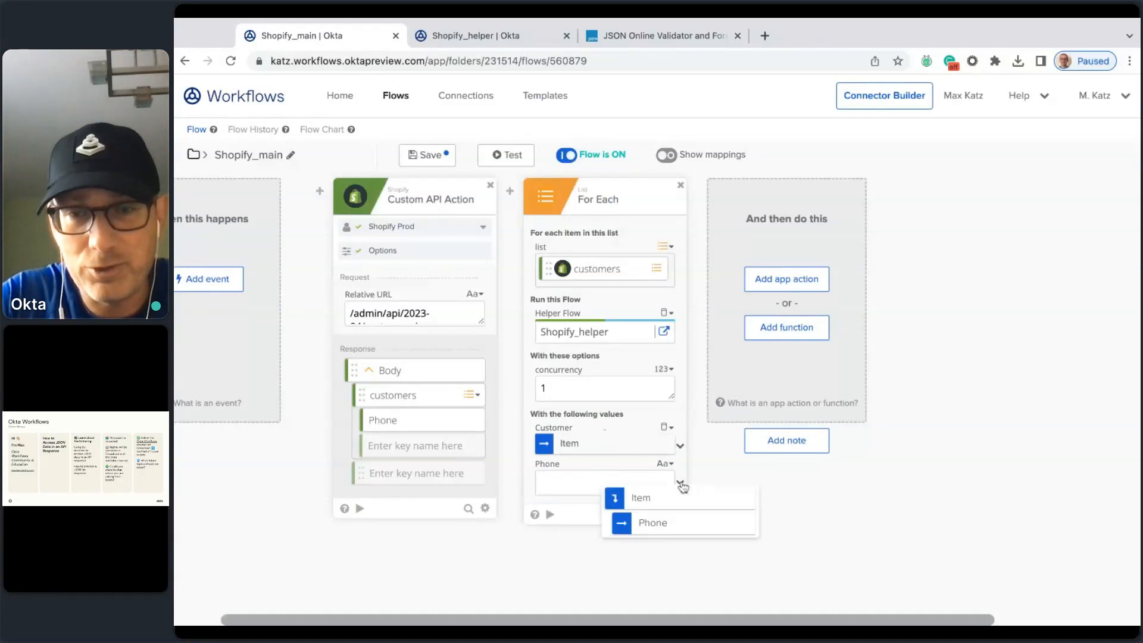
{"action": "left_click", "coordinate": [684, 523]}
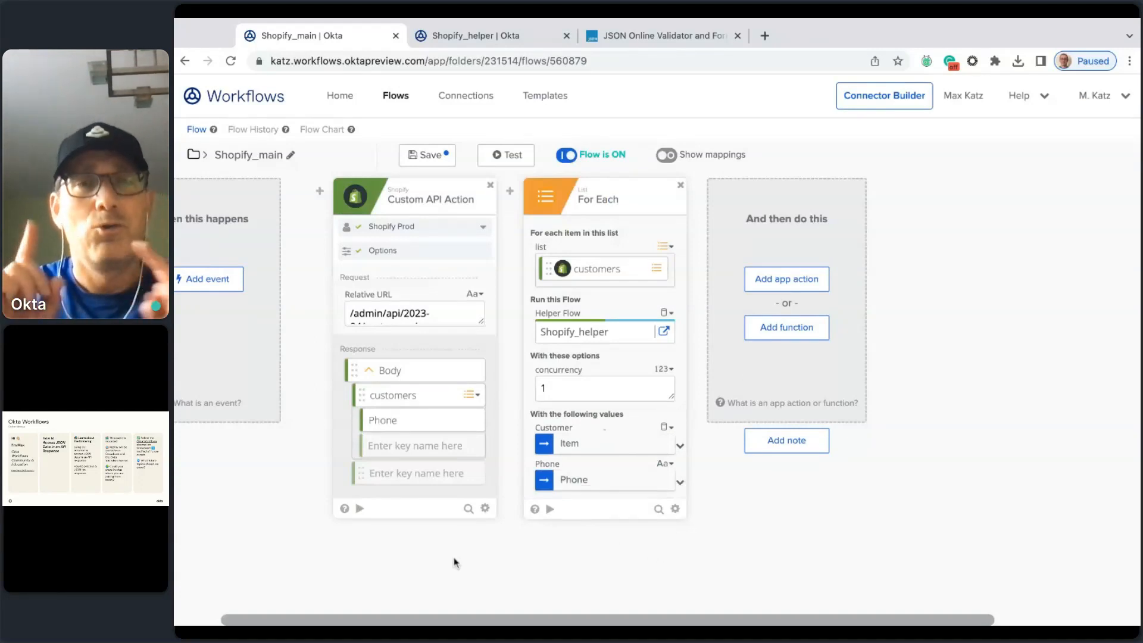
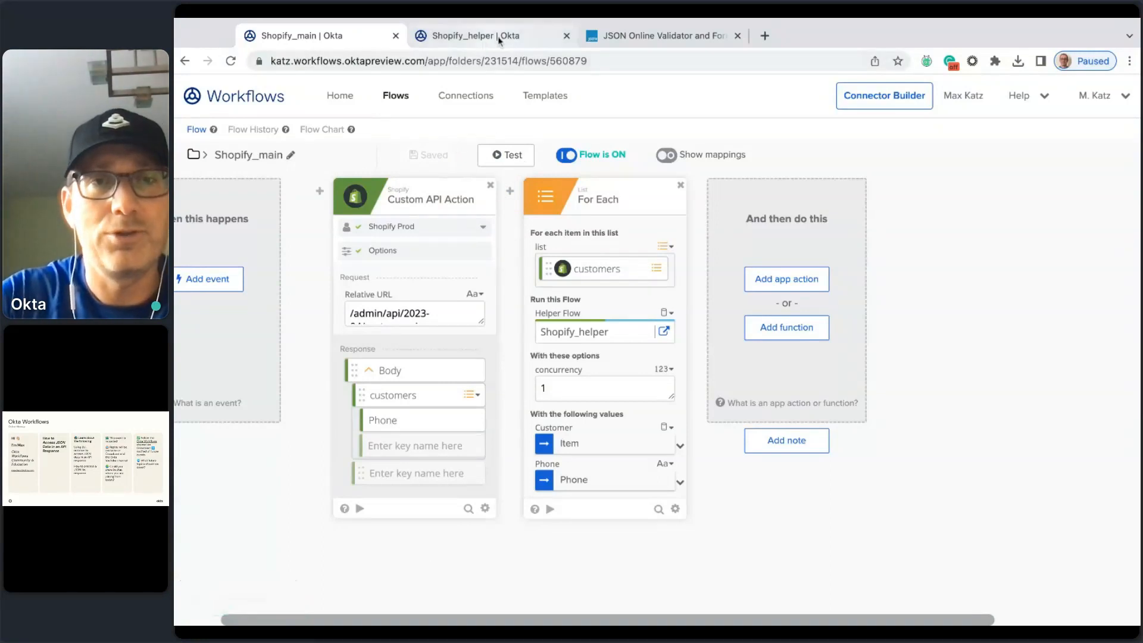
Test the Shopify_main flow and check the Phone input in Shopify_helper's latest execution history.
{"action": "left_click", "coordinate": [508, 156]}
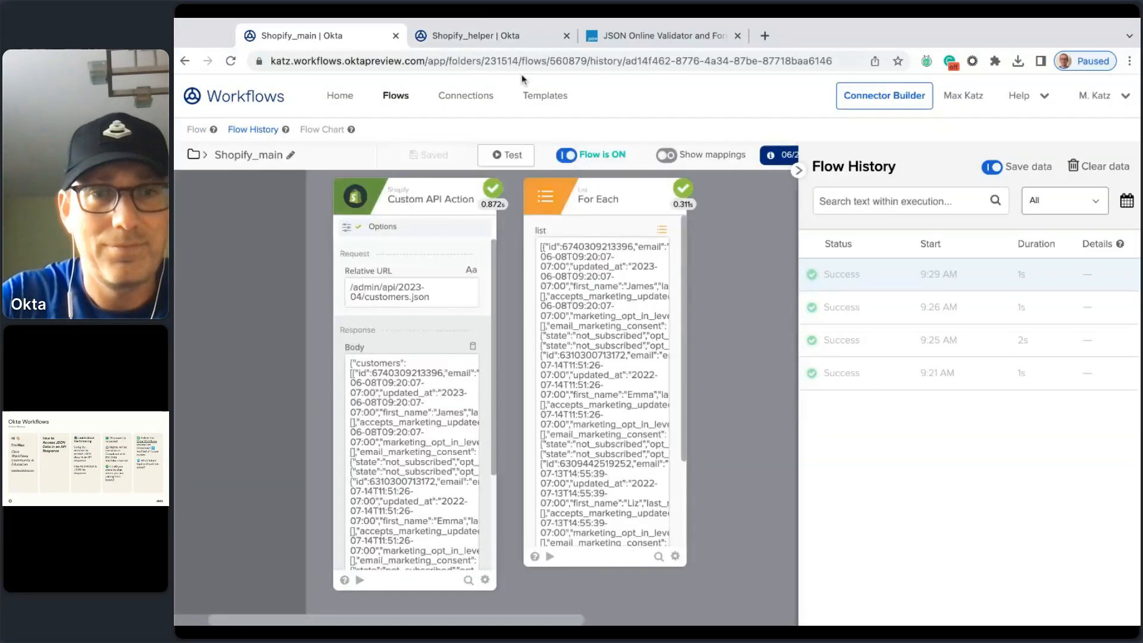
{"action": "left_click", "coordinate": [481, 37]}
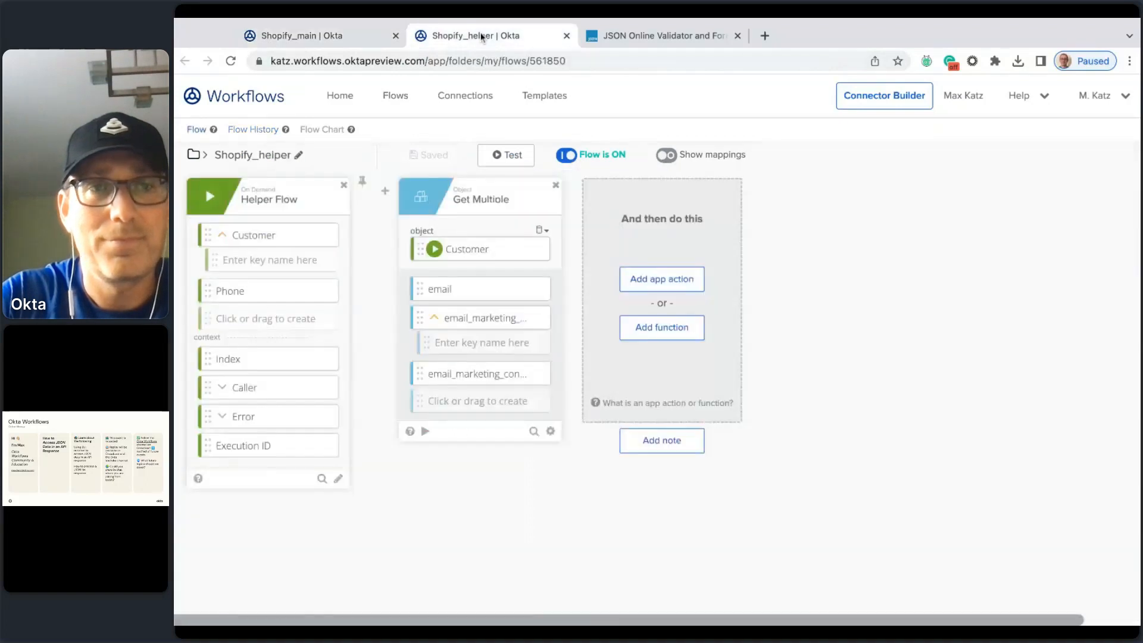
{"action": "left_click", "coordinate": [264, 130]}
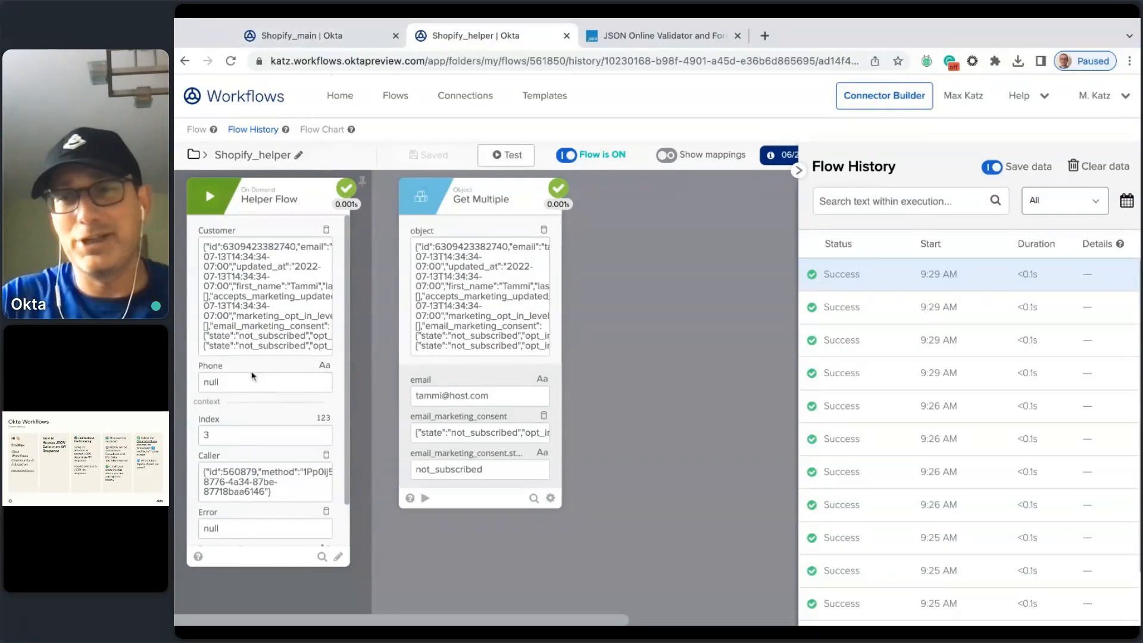
Check the exact spelling of the phone key in the customers JSON in JSONLint, and return to the Shopify_main flow's design.
{"action": "left_click", "coordinate": [294, 35]}
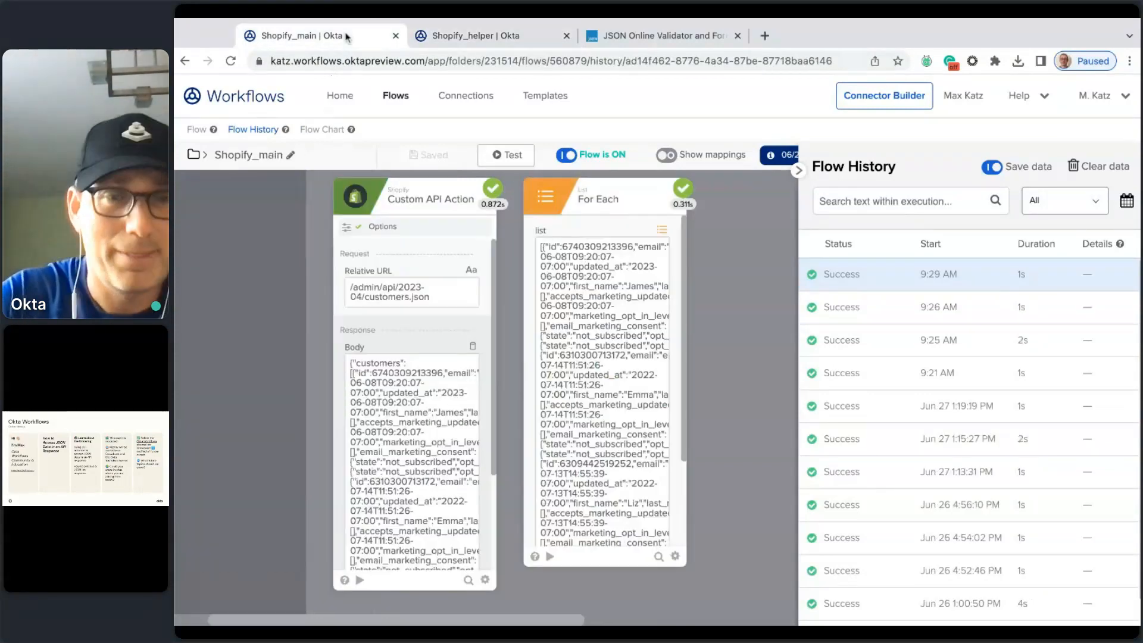
{"action": "left_click", "coordinate": [663, 36]}
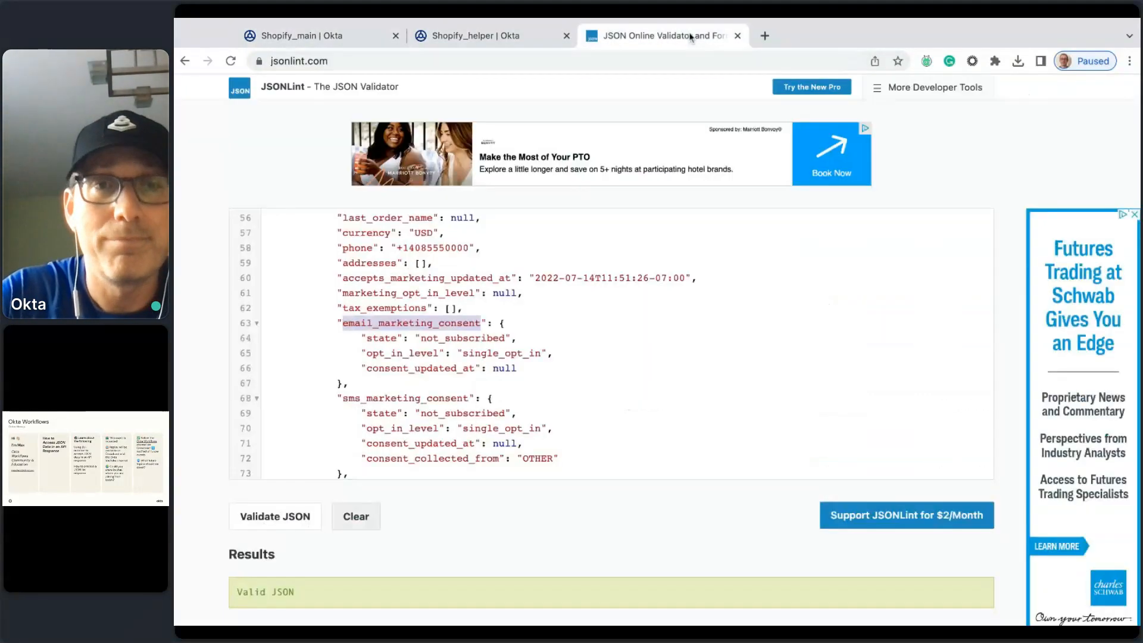
{"action": "scroll", "coordinate": [606, 405], "scroll_direction": "up", "scroll_amount": 5}
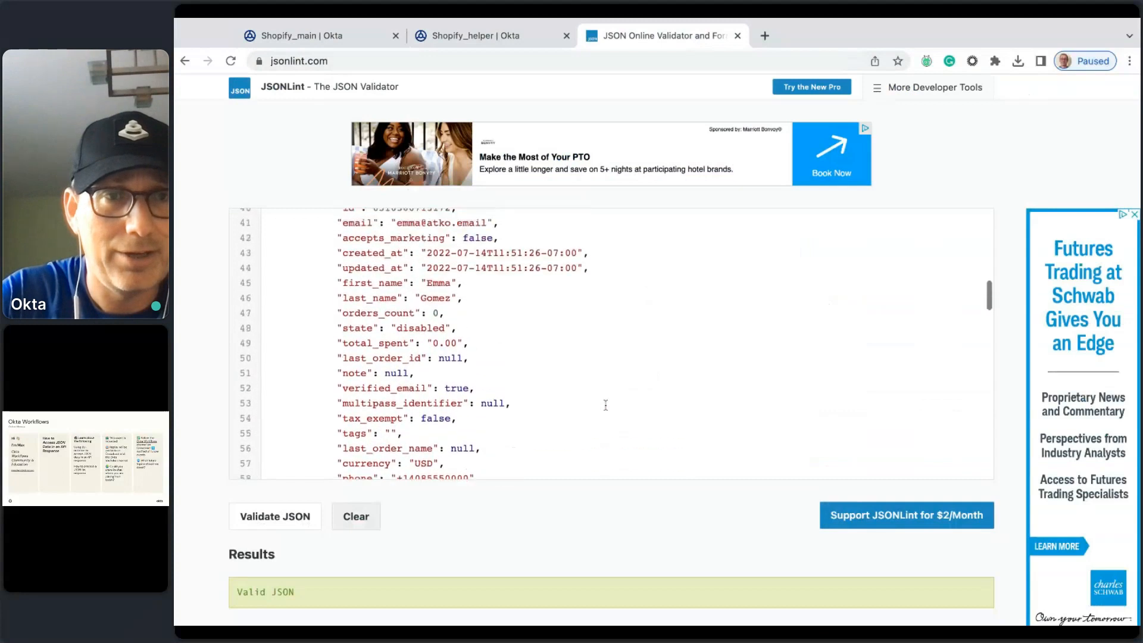
{"action": "scroll", "coordinate": [606, 404], "scroll_direction": "down", "scroll_amount": 5}
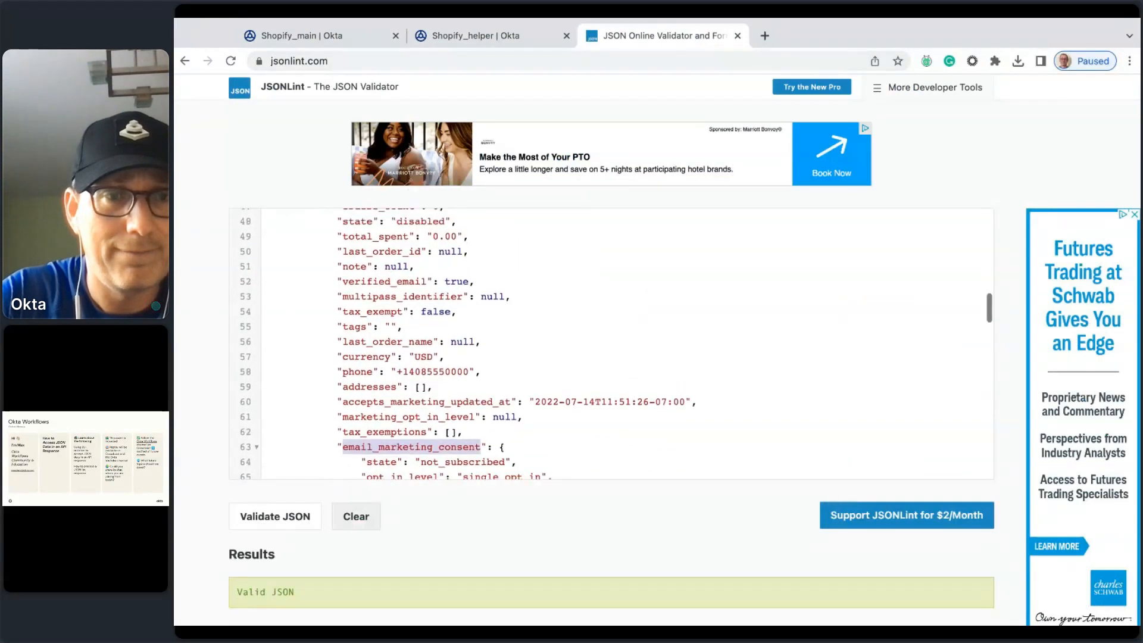
{"action": "scroll", "coordinate": [605, 405], "scroll_direction": "up", "scroll_amount": 3}
{"action": "scroll", "coordinate": [611, 344], "scroll_direction": "up", "scroll_amount": 3}
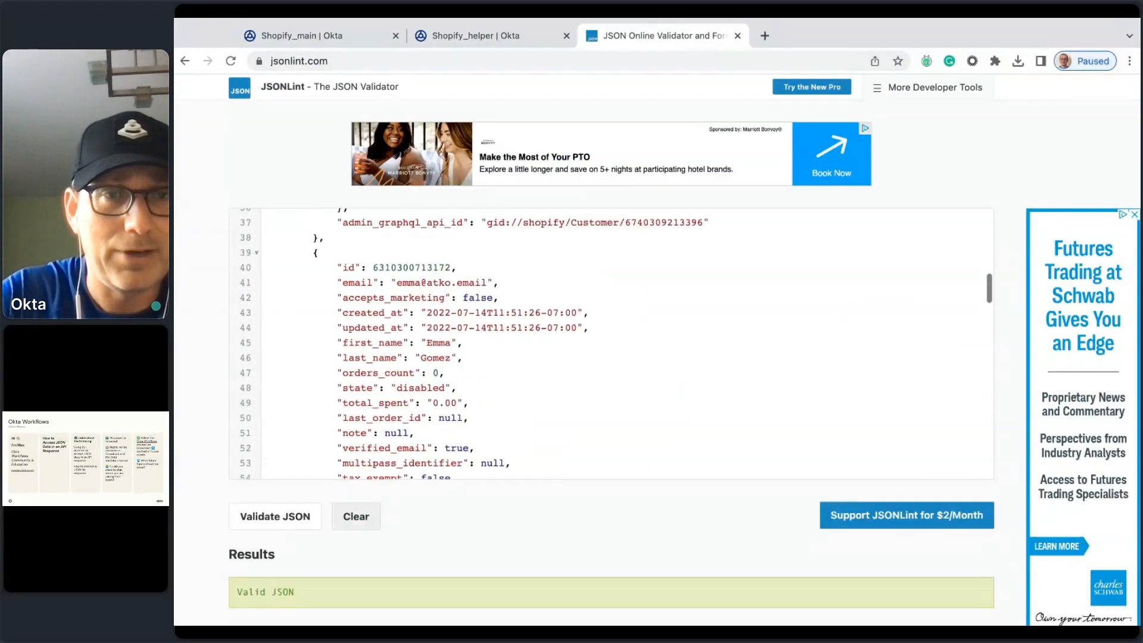
{"action": "scroll", "coordinate": [611, 345], "scroll_direction": "down", "scroll_amount": 1}
{"action": "scroll", "coordinate": [612, 344], "scroll_direction": "down", "scroll_amount": 3}
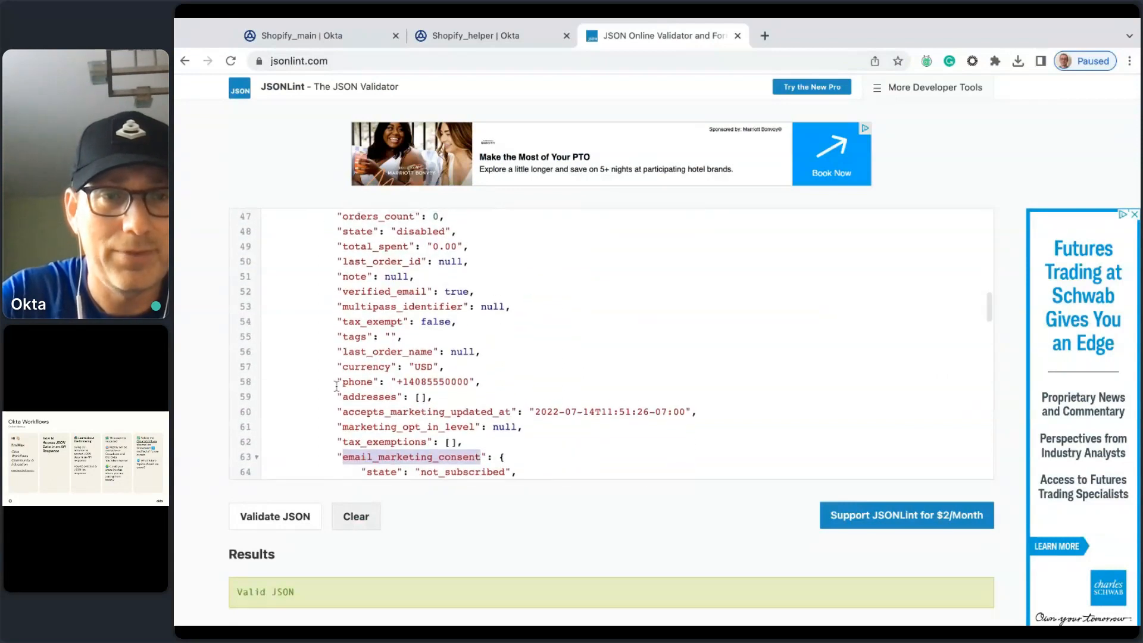
{"action": "double_click", "coordinate": [352, 383]}
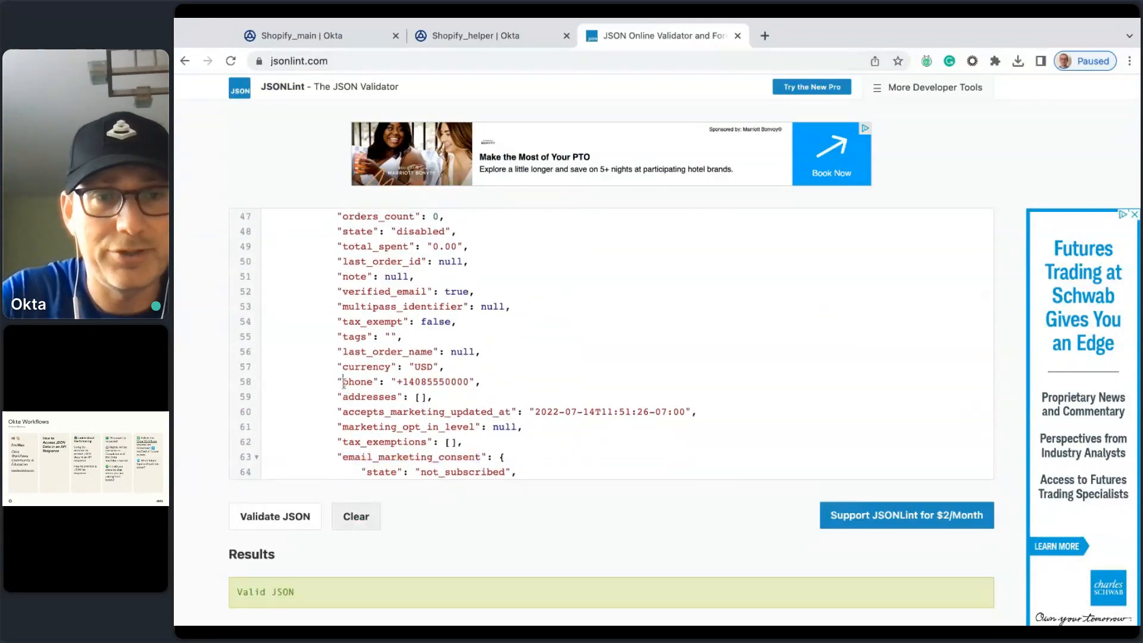
{"action": "left_click", "coordinate": [341, 41]}
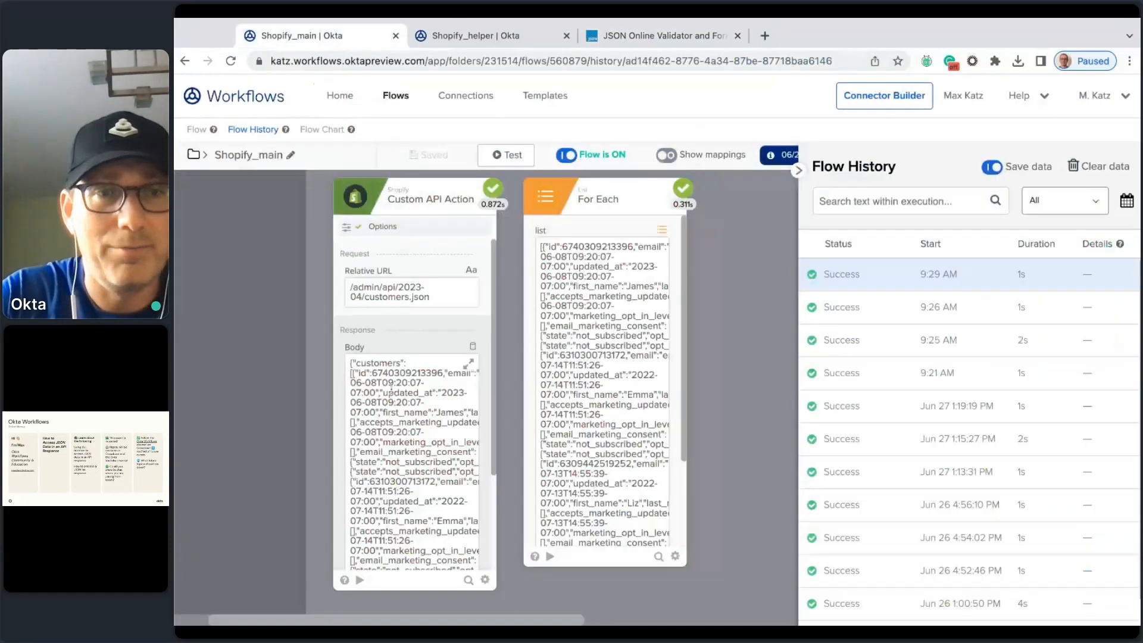
{"action": "left_click", "coordinate": [199, 129]}
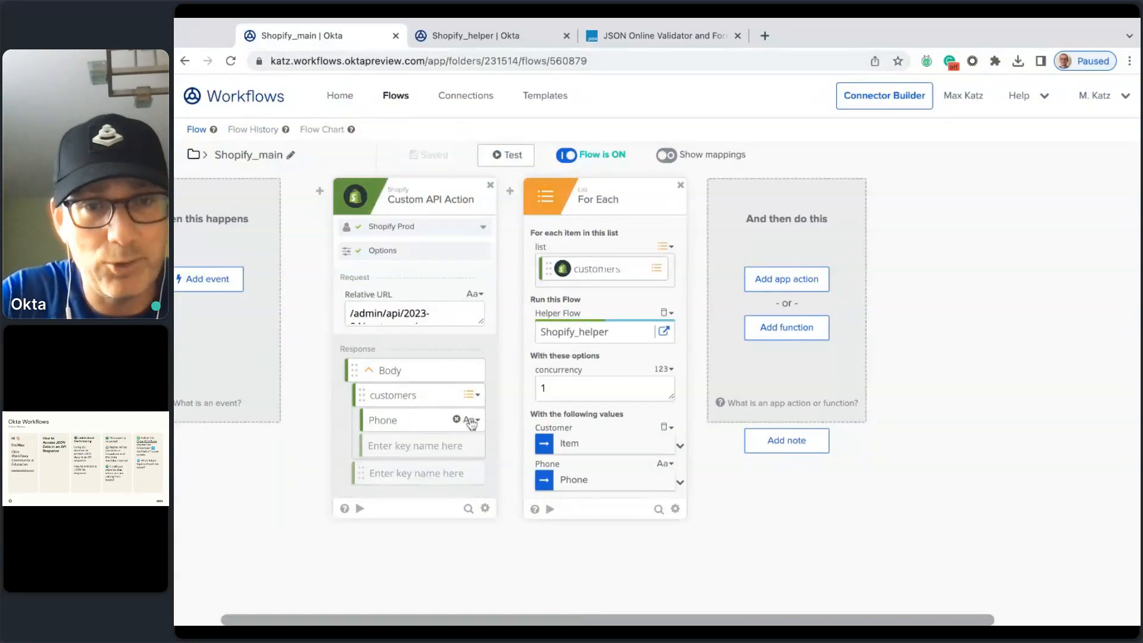
{"action": "left_click", "coordinate": [479, 421]}
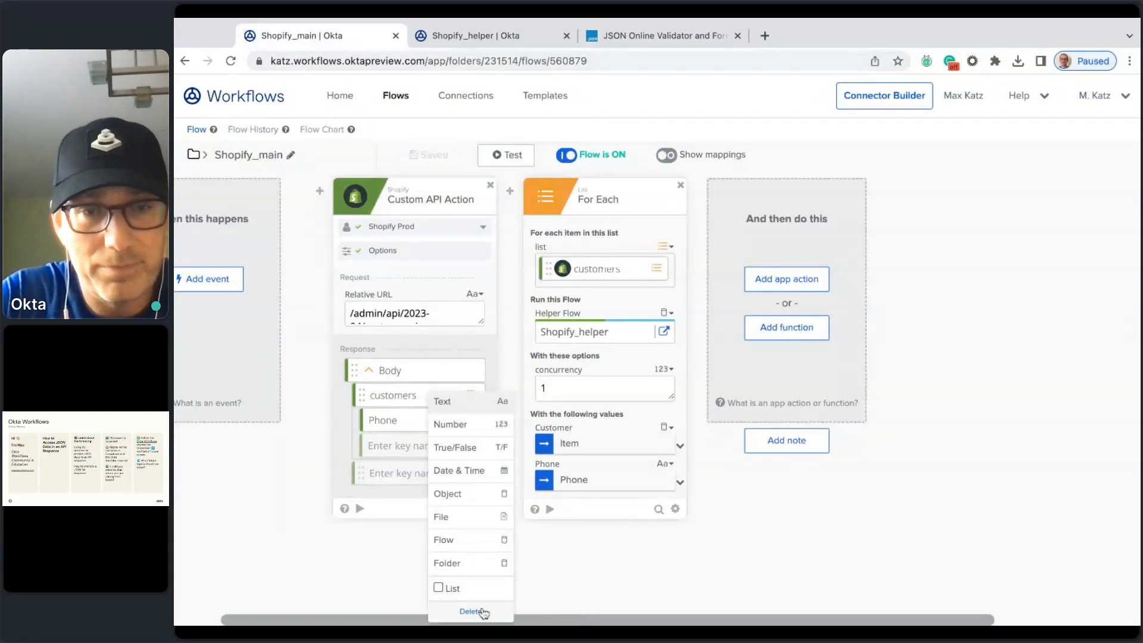
{"action": "left_click", "coordinate": [548, 554]}
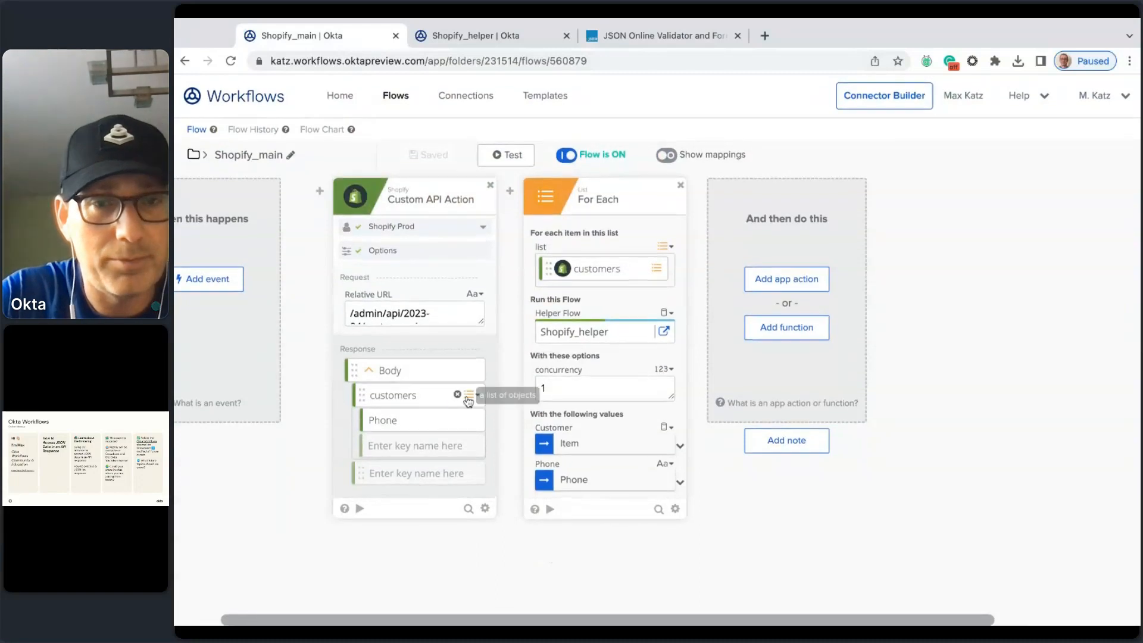
{"action": "left_click", "coordinate": [476, 421]}
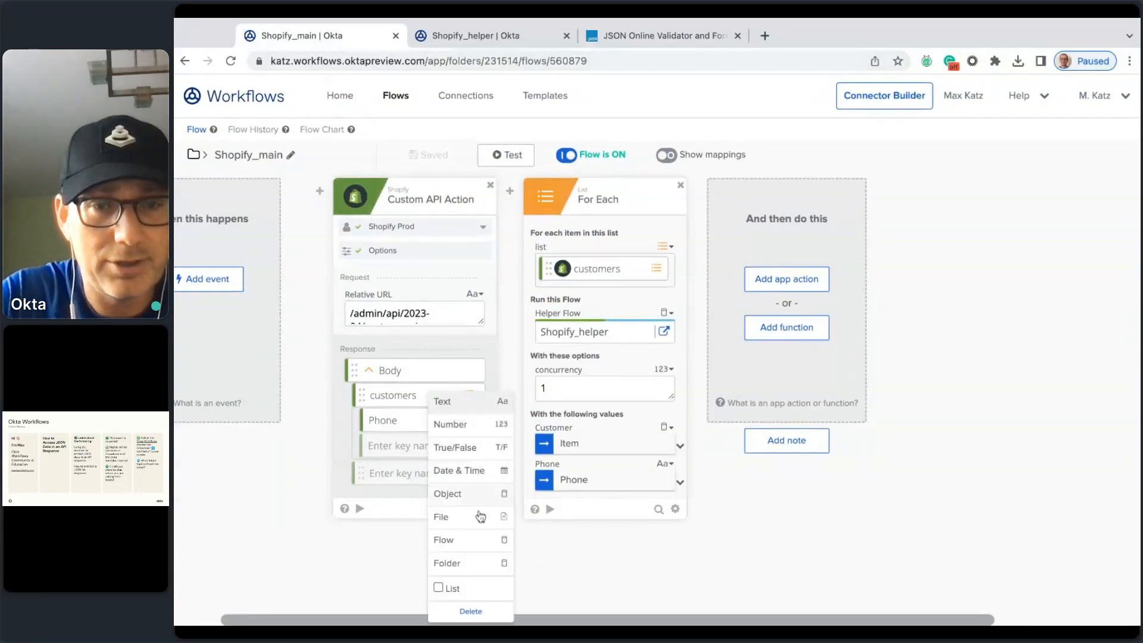
{"action": "left_click", "coordinate": [565, 586]}
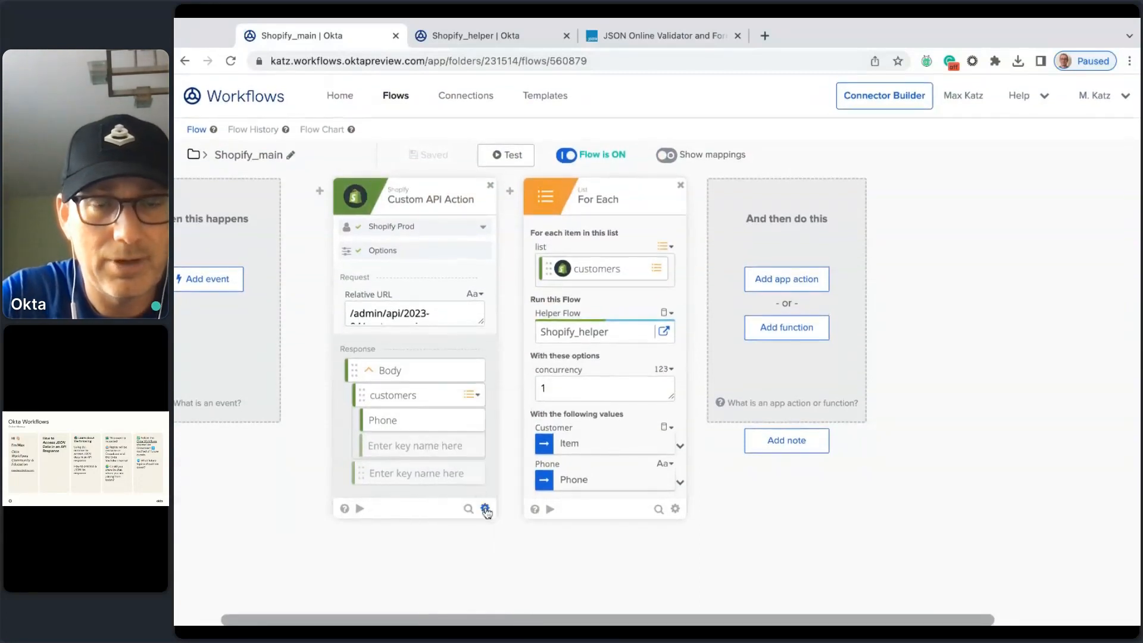
{"action": "left_click", "coordinate": [486, 510]}
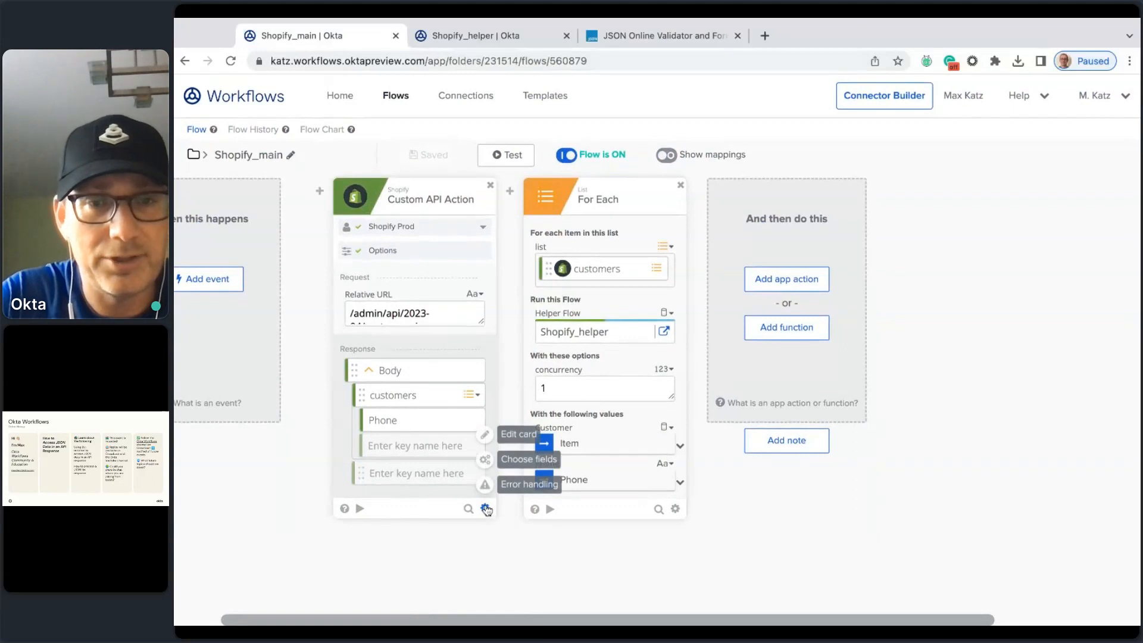
{"action": "left_click", "coordinate": [519, 436]}
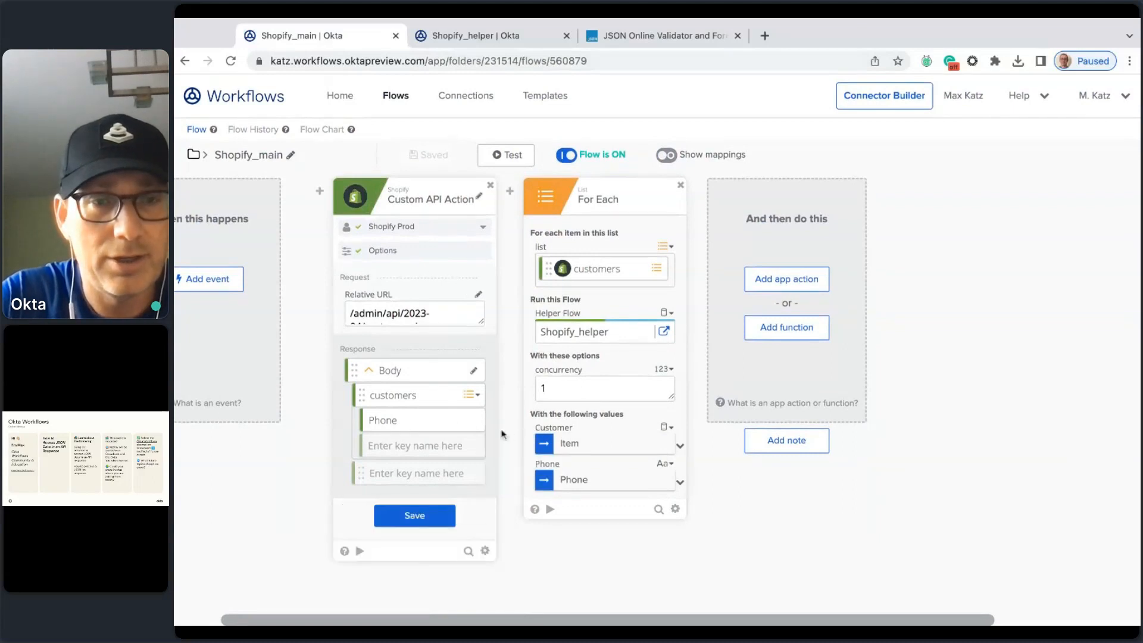
{"action": "left_click", "coordinate": [475, 373]}
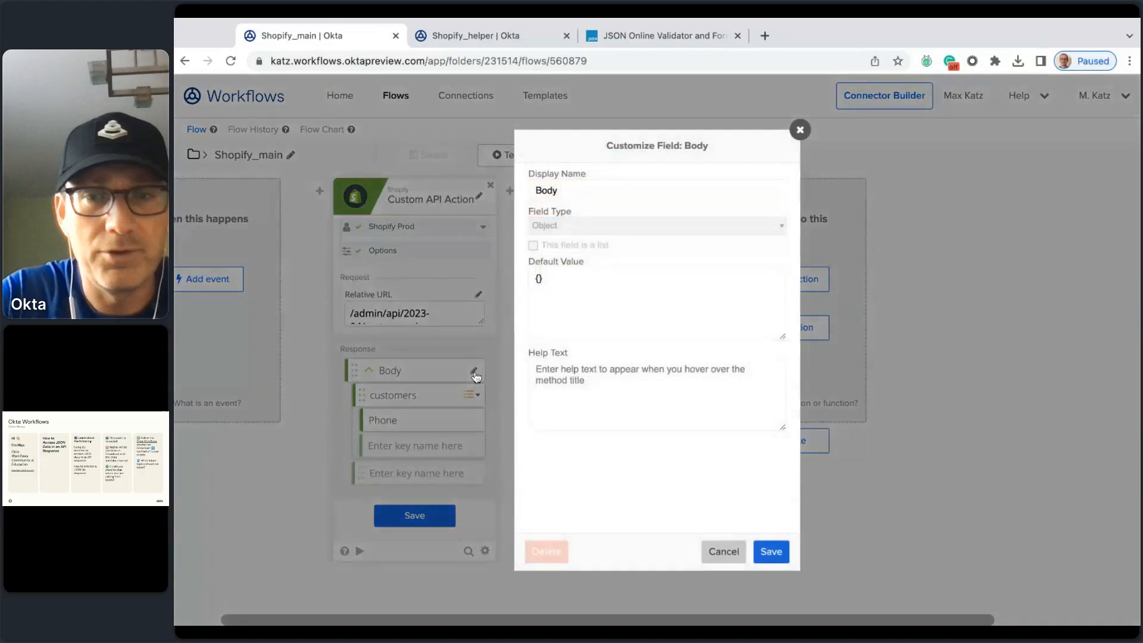
{"action": "left_click", "coordinate": [722, 552]}
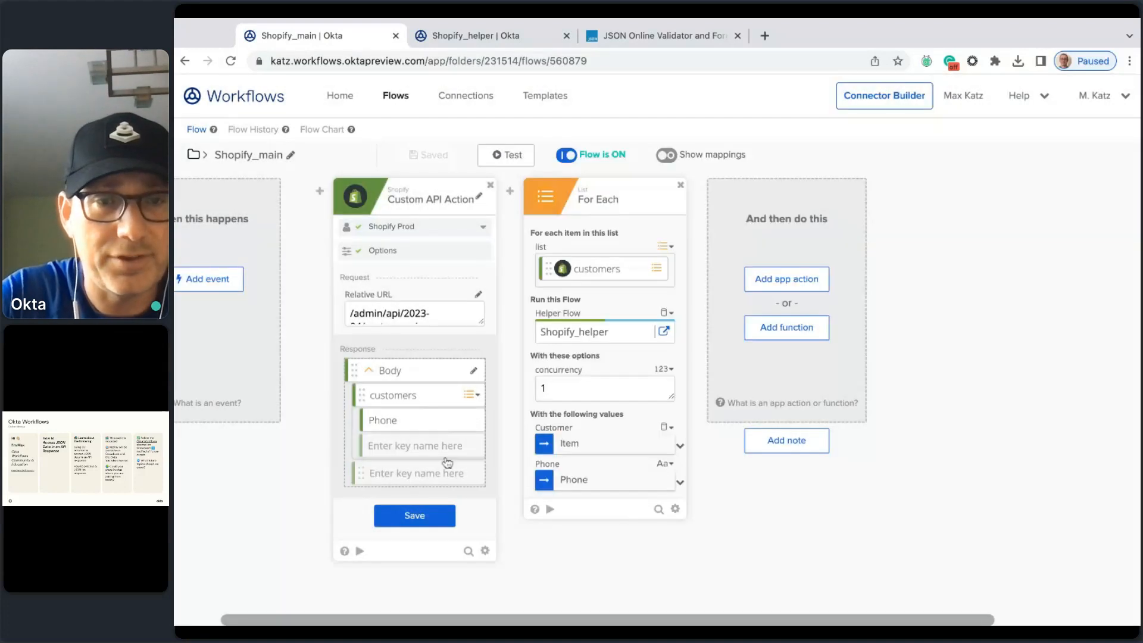
{"action": "left_click", "coordinate": [430, 515]}
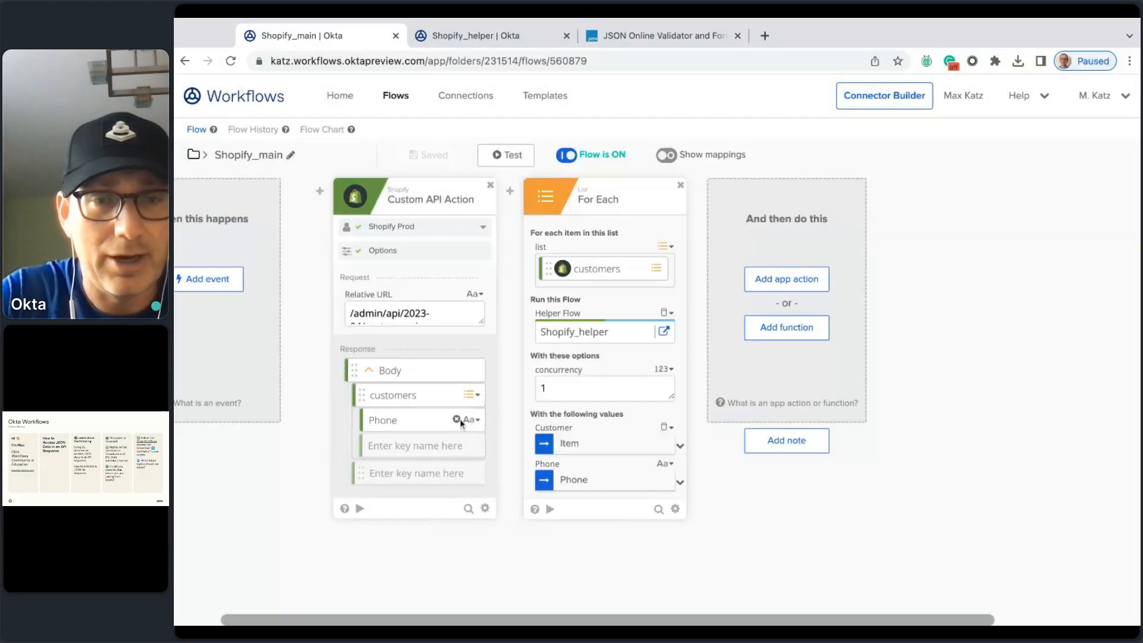
Replace the Phone key under the customers list in the Custom API Action response with a phone key.
{"action": "left_click", "coordinate": [456, 419]}
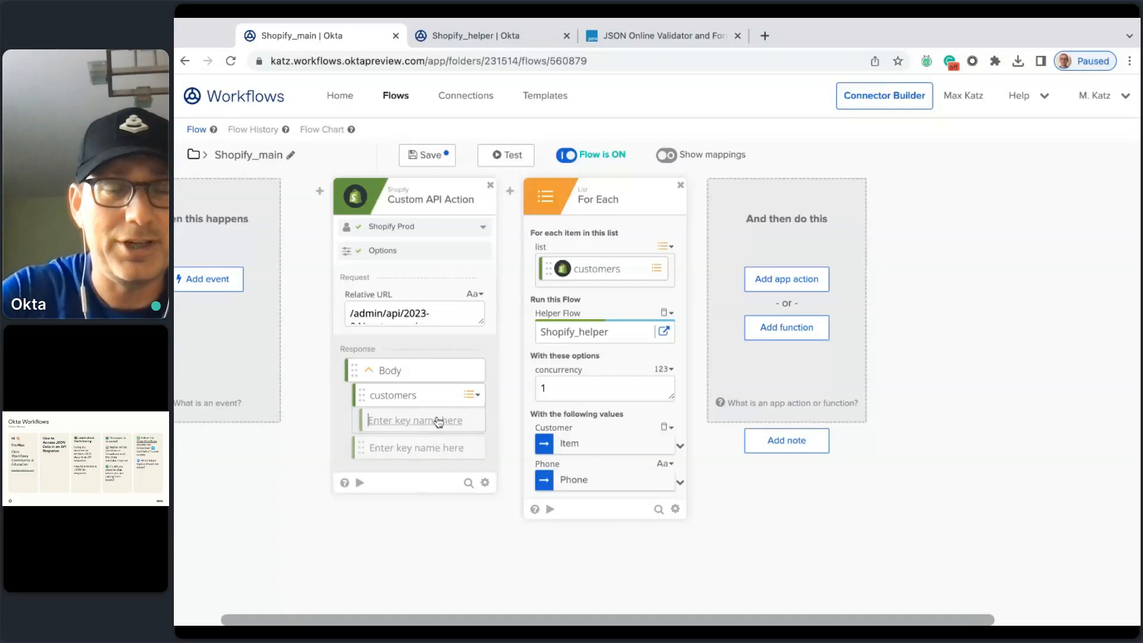
{"action": "type", "text": "phone"}
{"action": "key", "text": "Return"}
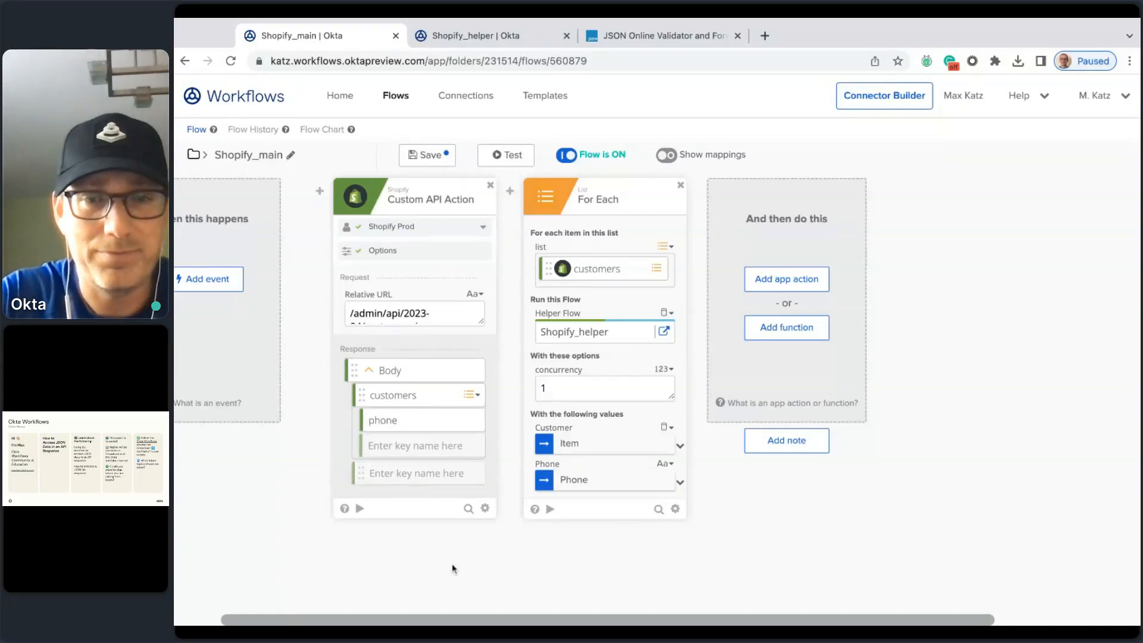
Map the For Each card's Phone value to the item's phone key and save the flow.
{"action": "left_click", "coordinate": [680, 482]}
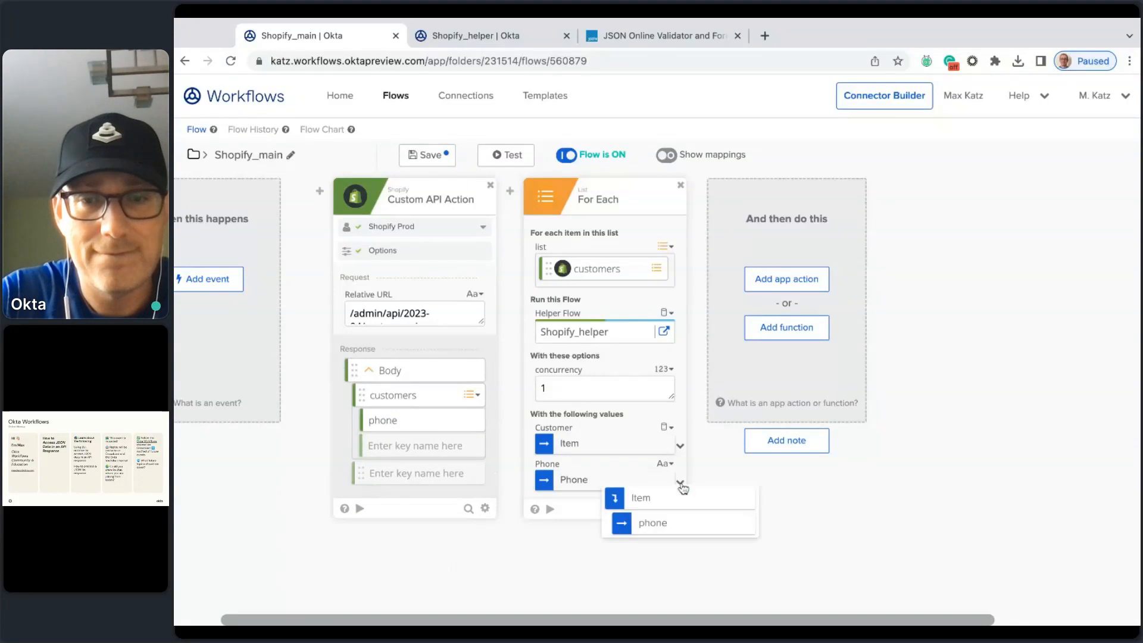
{"action": "left_click", "coordinate": [676, 529]}
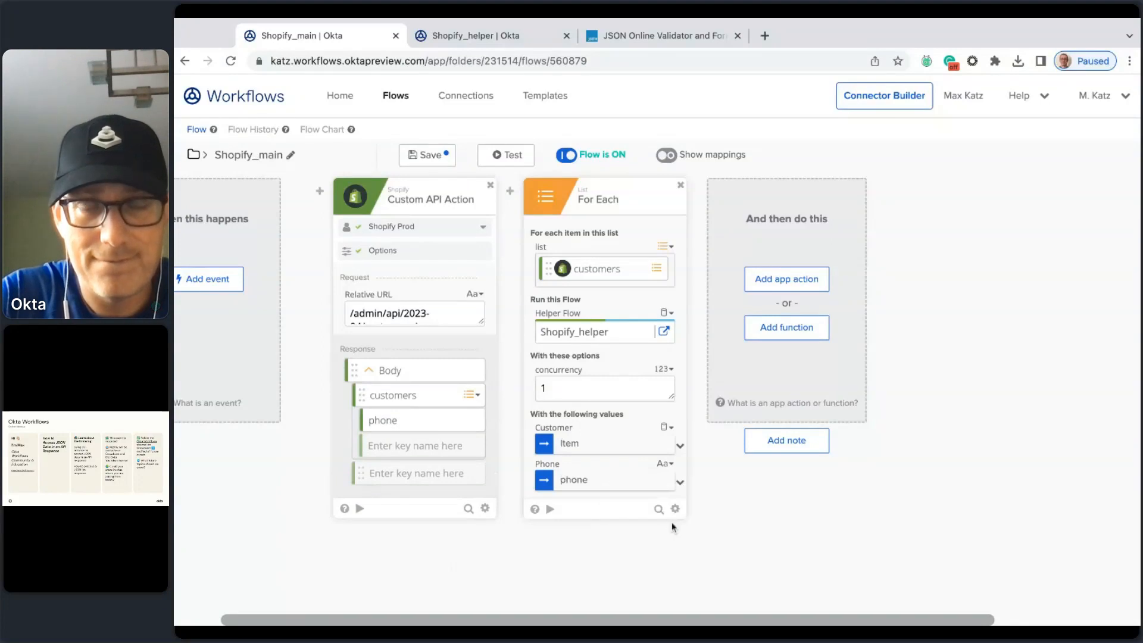
{"action": "left_click", "coordinate": [430, 156]}
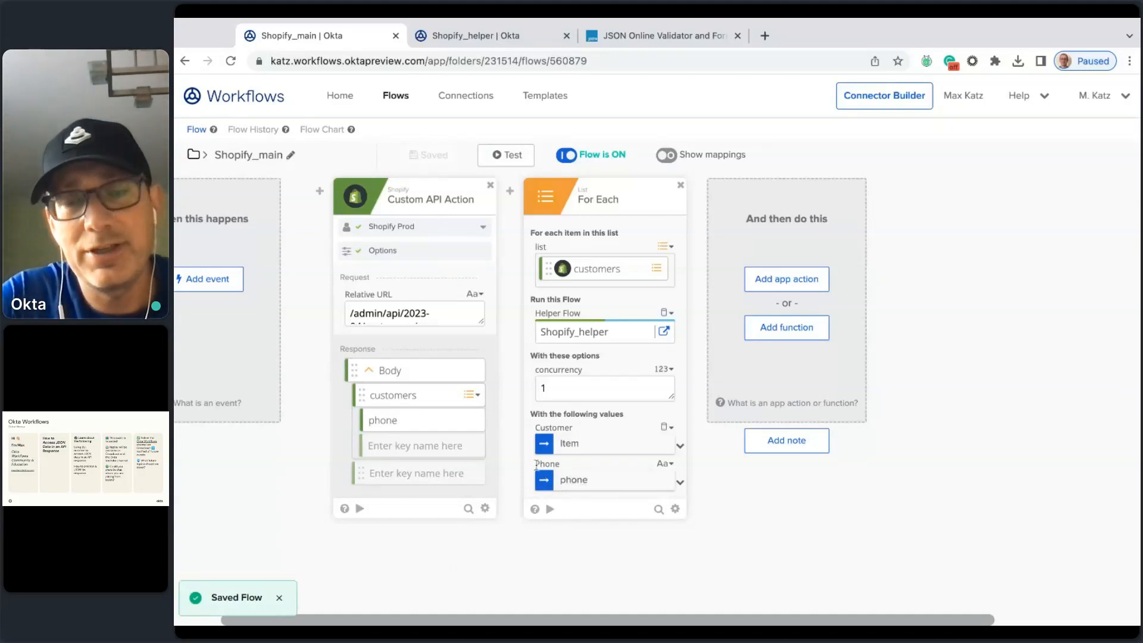
Test the Shopify_main flow and check the Phone input in Shopify_helper's two latest executions, returning to the helper flow's design.
{"action": "left_click_drag", "start_coordinate": [536, 464], "coordinate": [561, 464]}
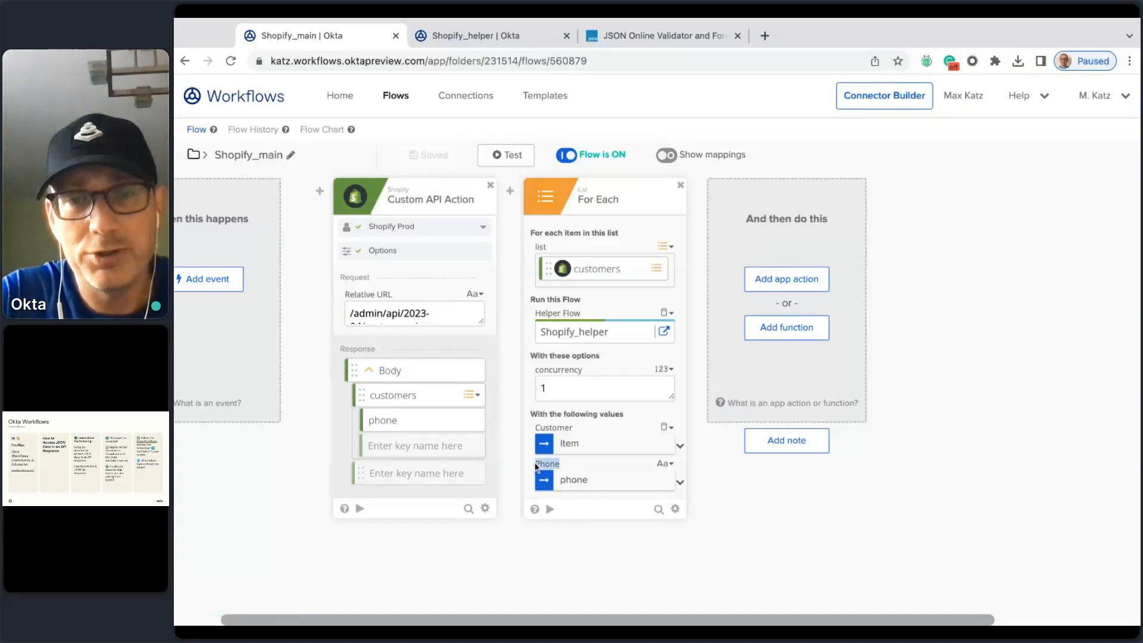
{"action": "left_click", "coordinate": [549, 556]}
{"action": "left_click", "coordinate": [511, 156]}
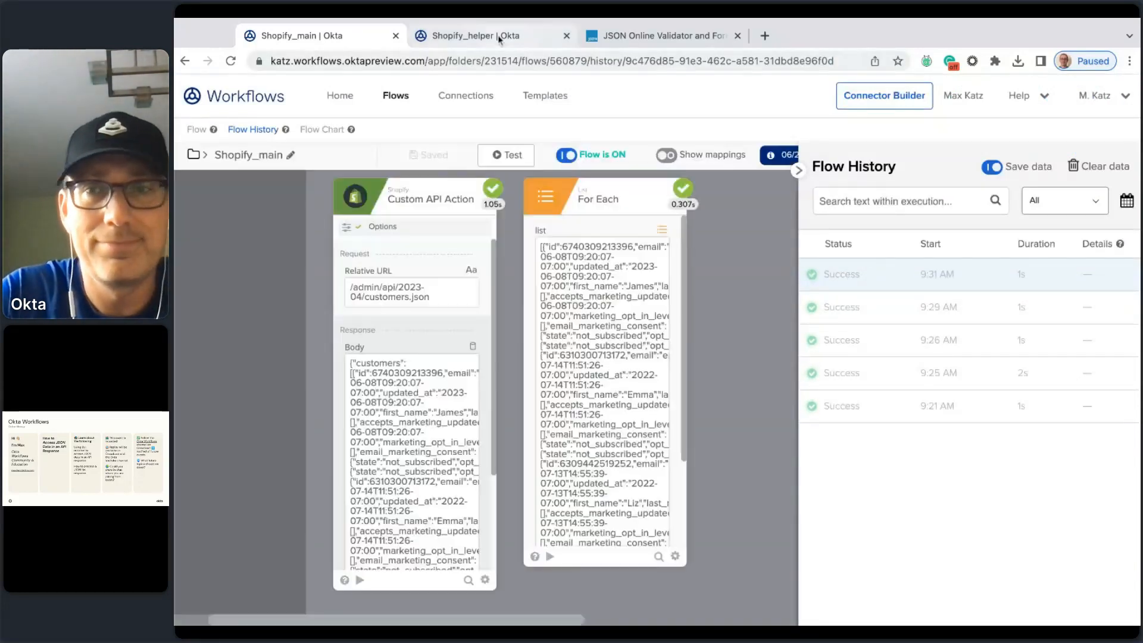
{"action": "left_click", "coordinate": [500, 37]}
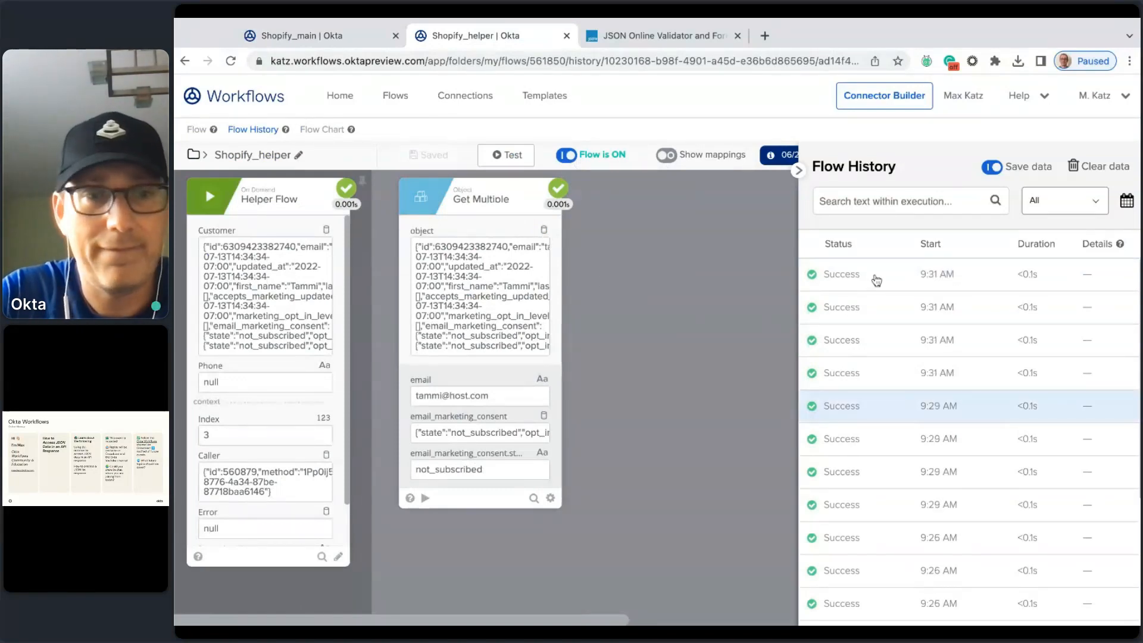
{"action": "left_click", "coordinate": [875, 280]}
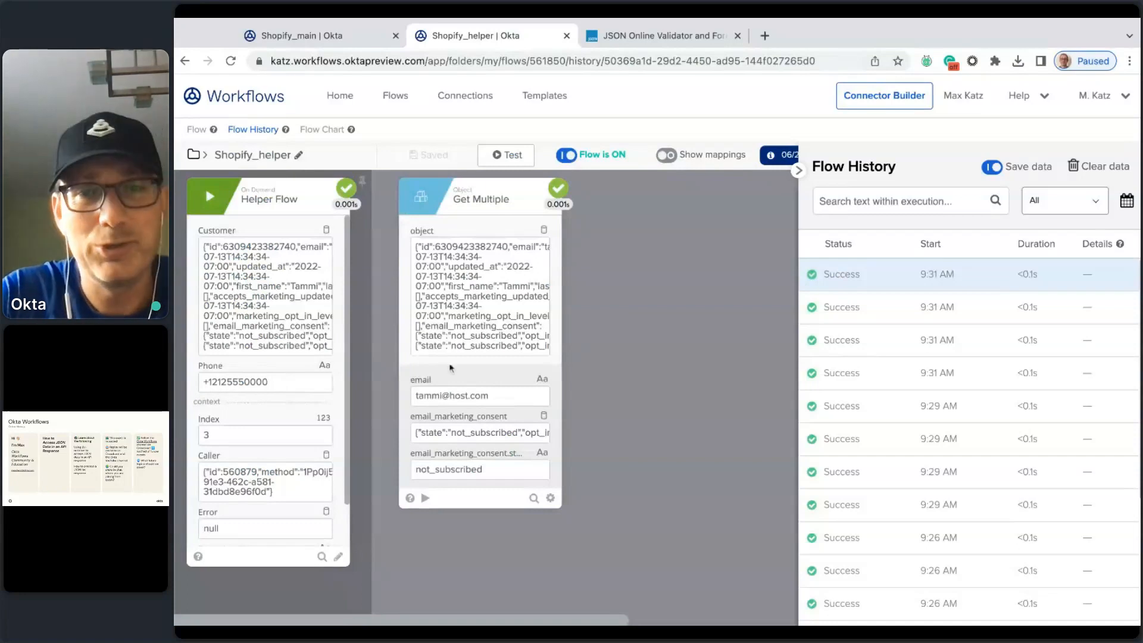
{"action": "left_click", "coordinate": [877, 310]}
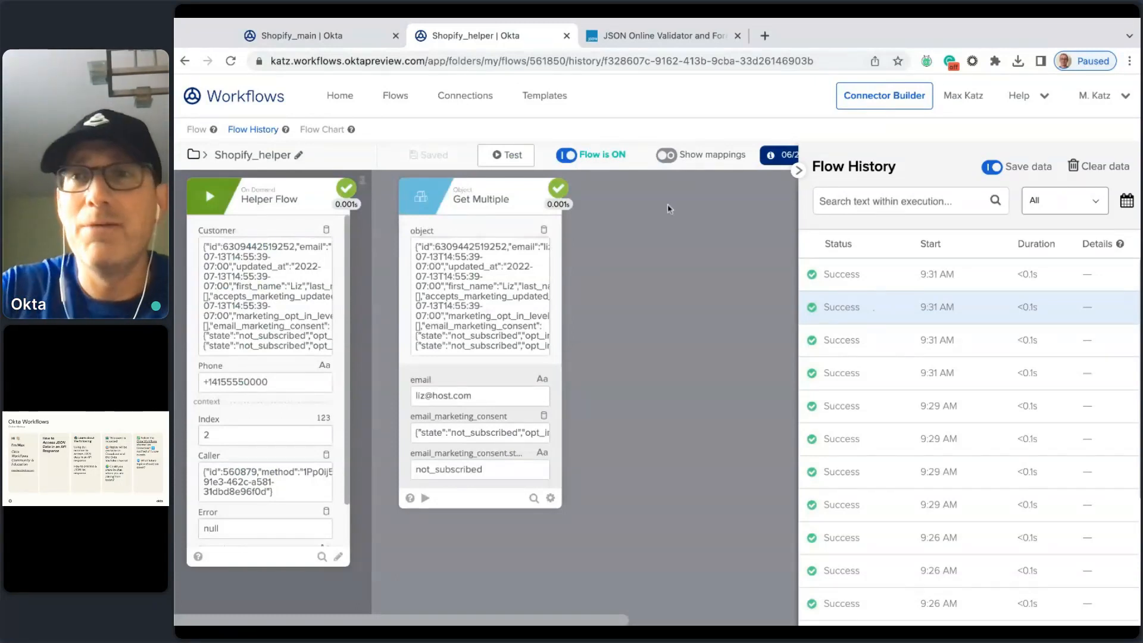
{"action": "left_click", "coordinate": [198, 130]}
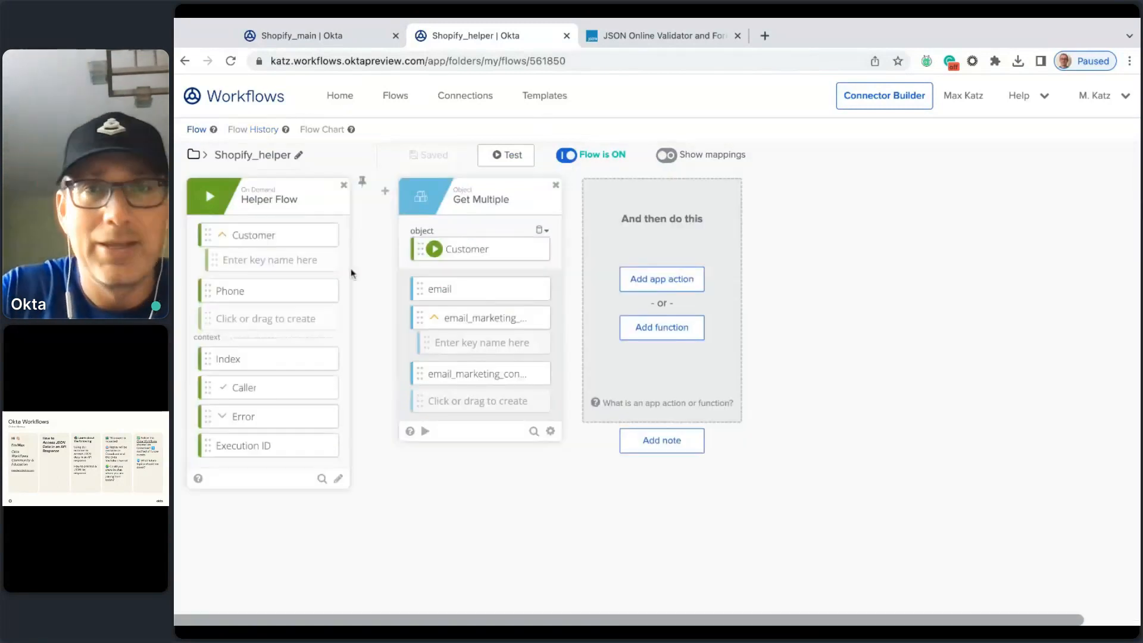